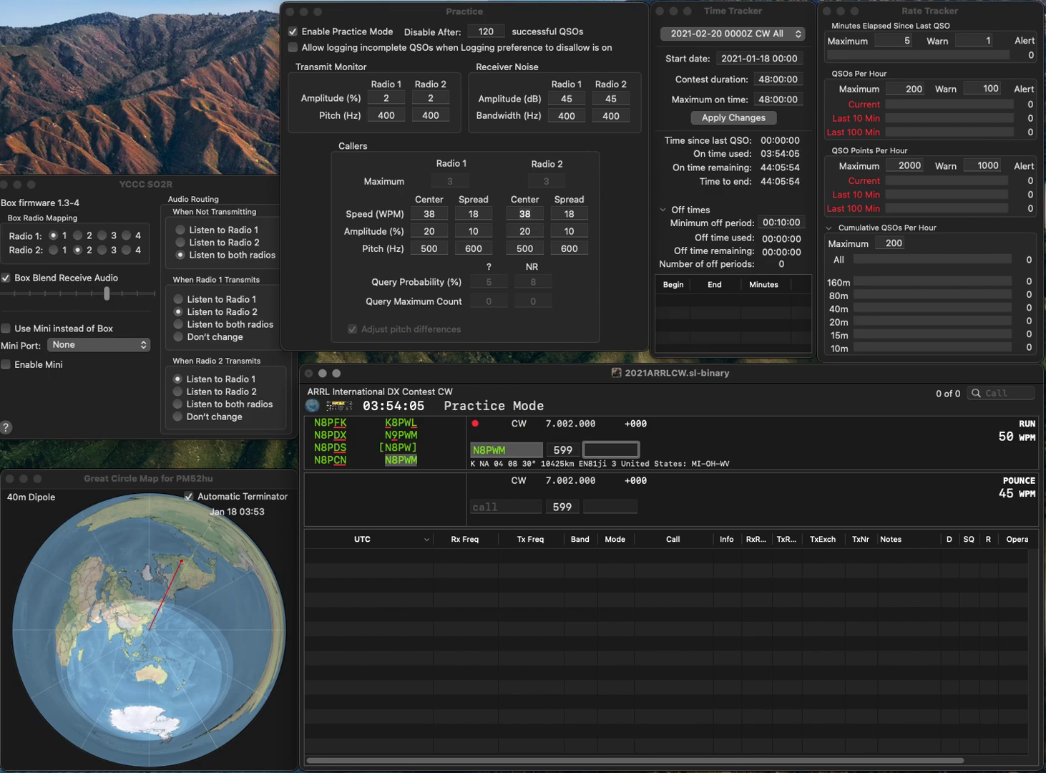
Step: Log the contact with N8PWM with received exchange OH, and the one with WT4KY with exchange GA, on the run radio
{"action": "type", "text": "OH"}
{"action": "key", "text": "Return"}
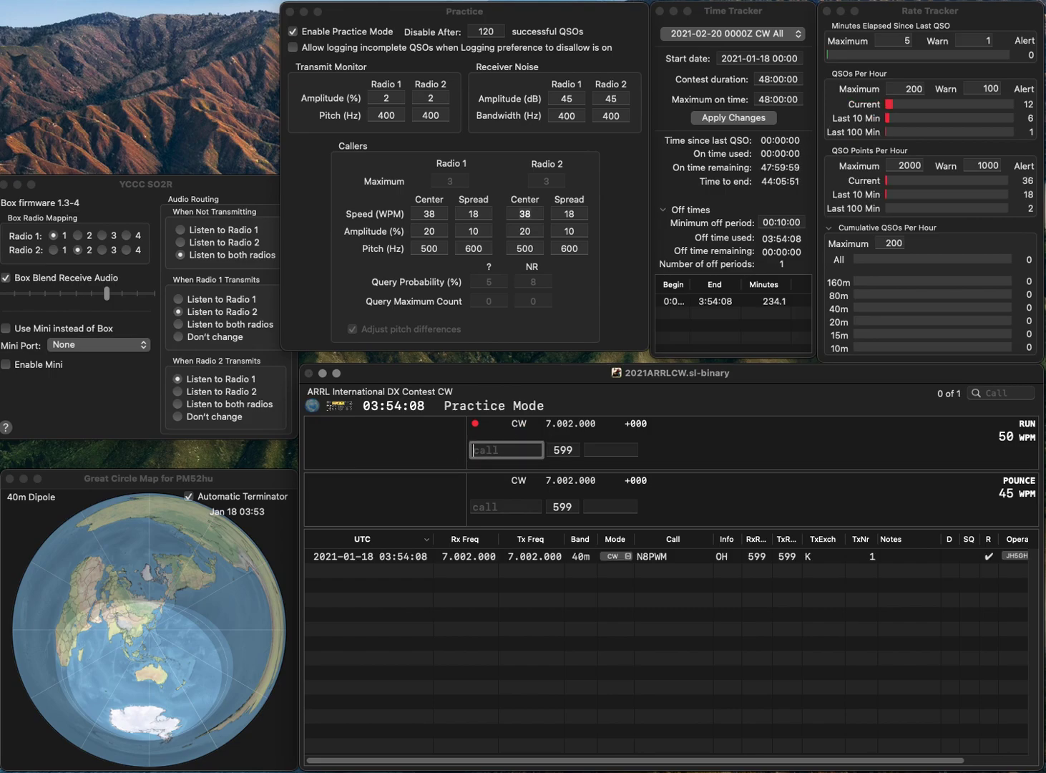
{"action": "type", "text": "WT4Y"}
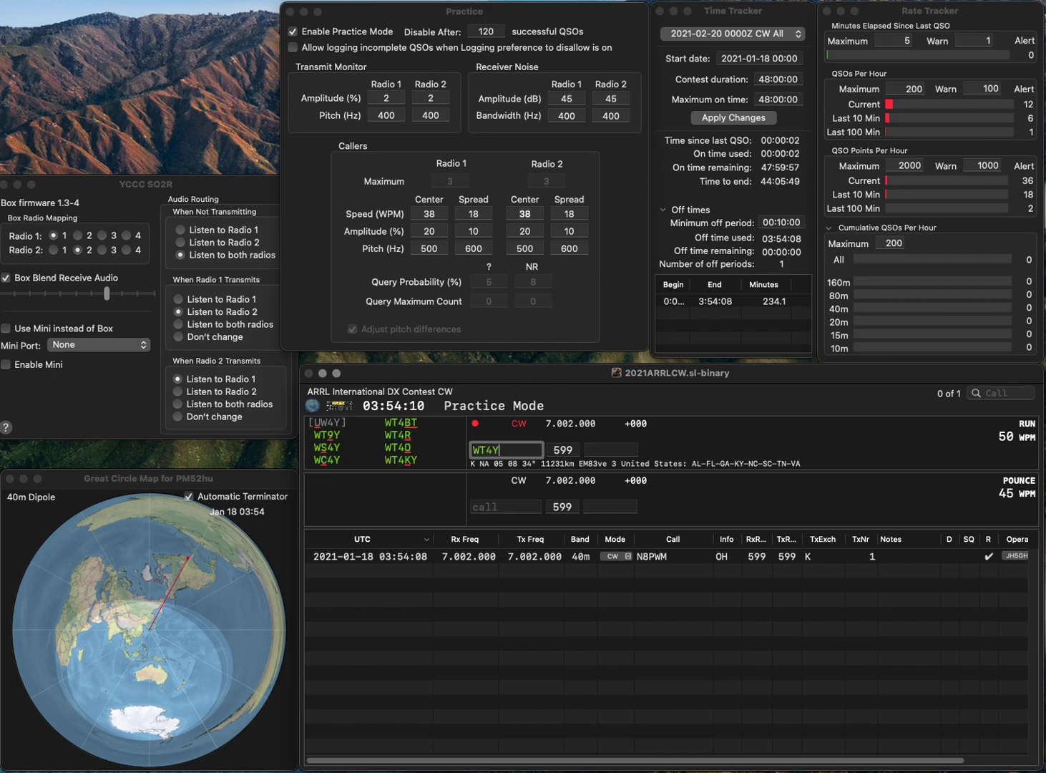
{"action": "type", "text": "Y"}
{"action": "key", "text": "BackSpace"}
{"action": "key", "text": "BackSpace"}
{"action": "type", "text": "K"}
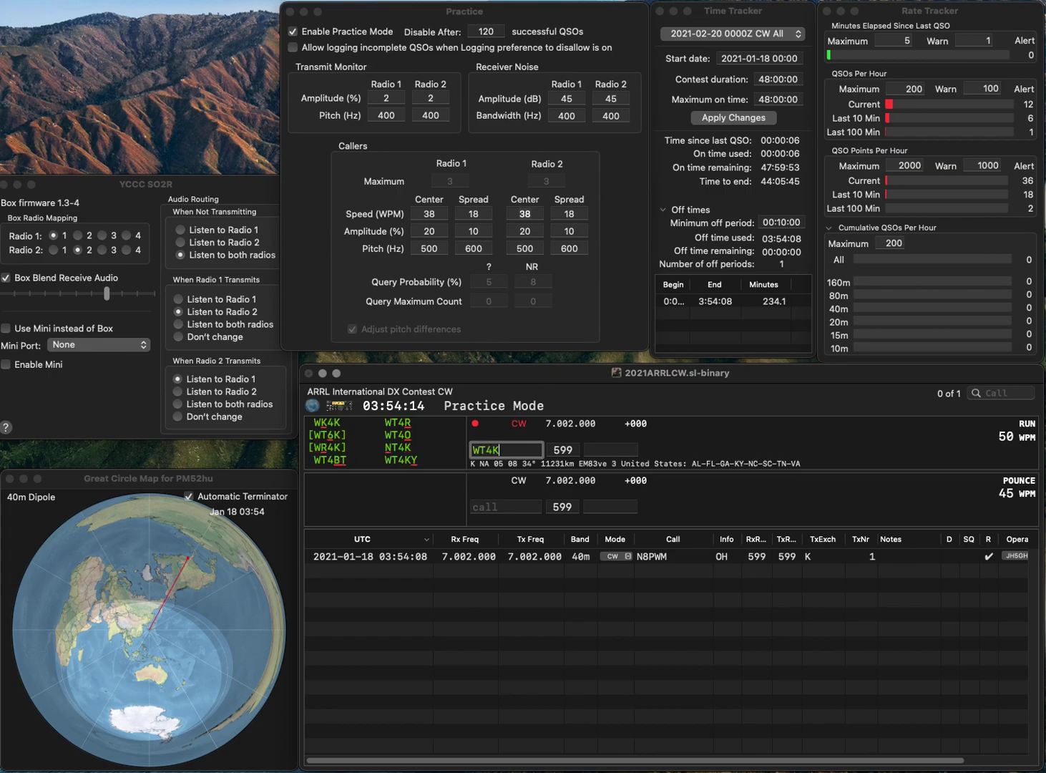
{"action": "type", "text": "Y"}
{"action": "key", "text": "Return"}
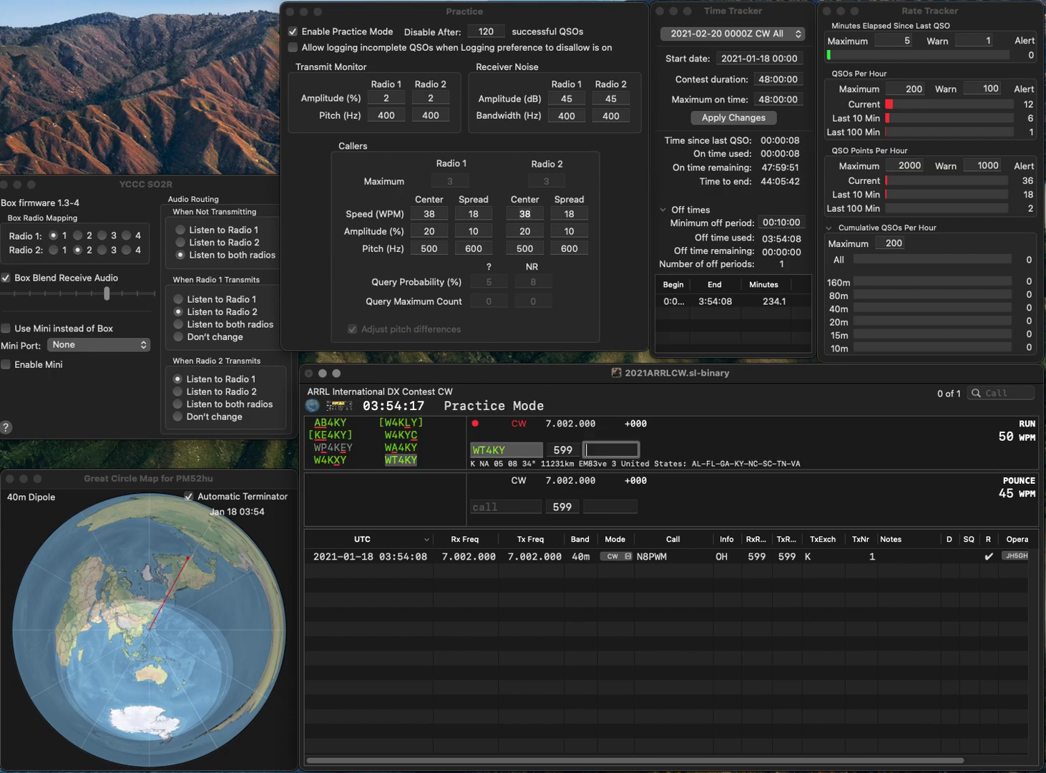
{"action": "type", "text": "GA"}
{"action": "key", "text": "Return"}
{"action": "type", "text": "KB9NH"}
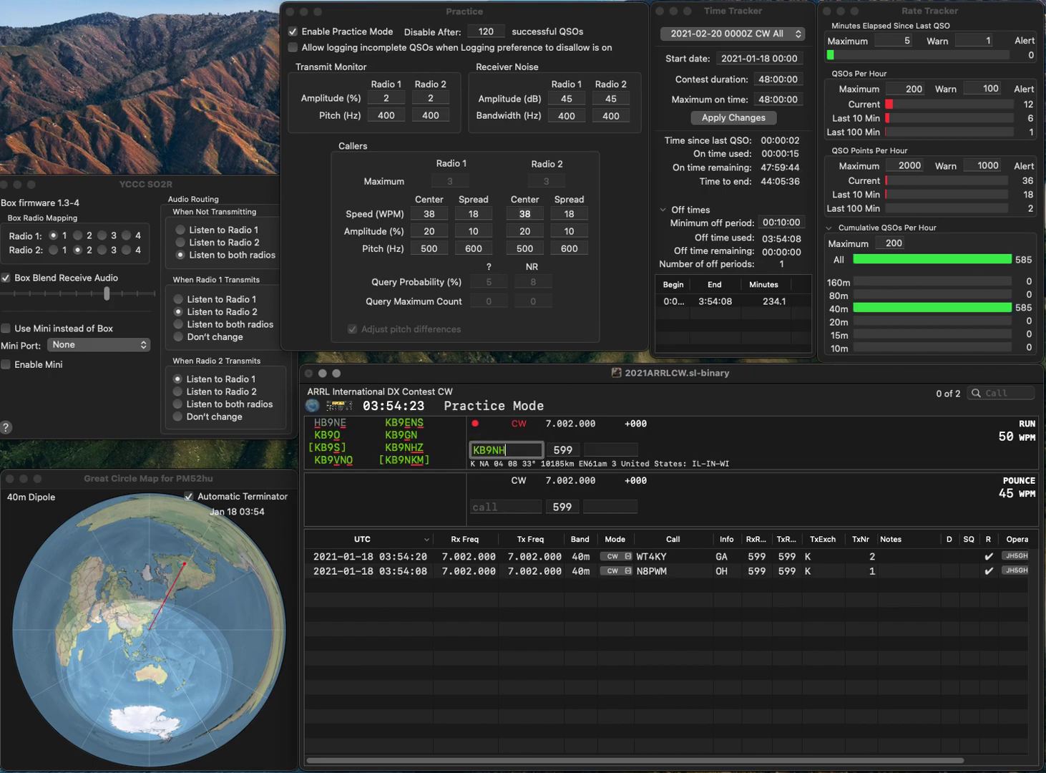
{"action": "type", "text": "Z"}
{"action": "key", "text": "Tab"}
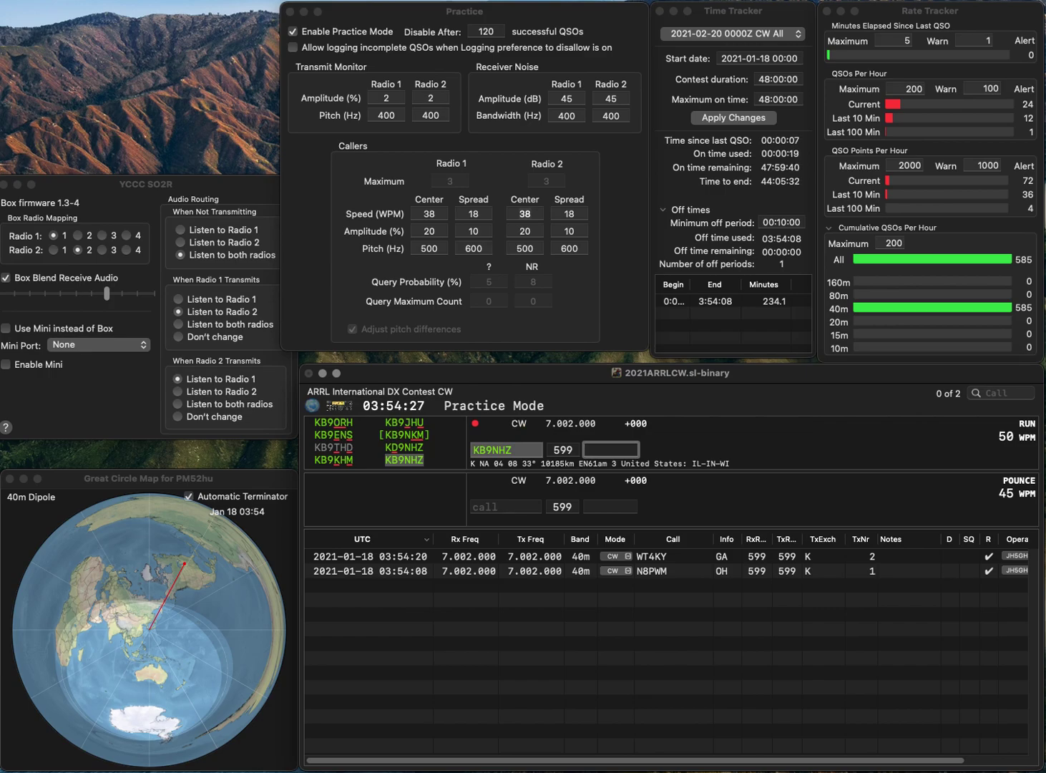
{"action": "key", "text": "Return"}
{"action": "type", "text": "K8JH"}
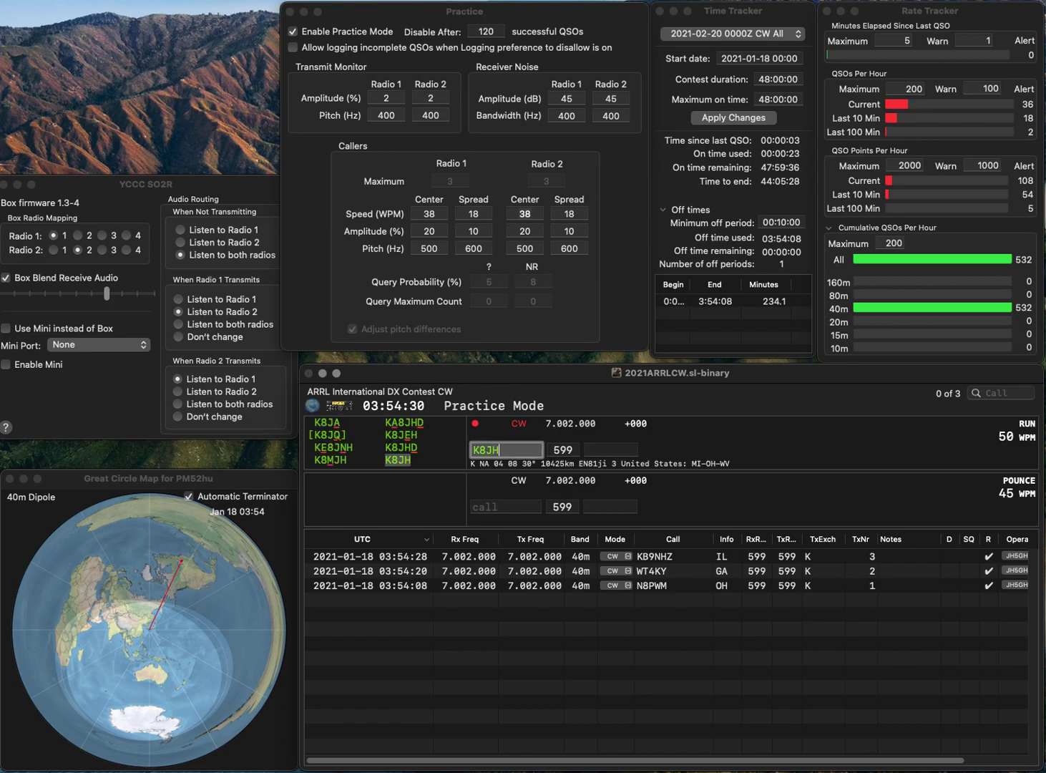
{"action": "key", "text": "space"}
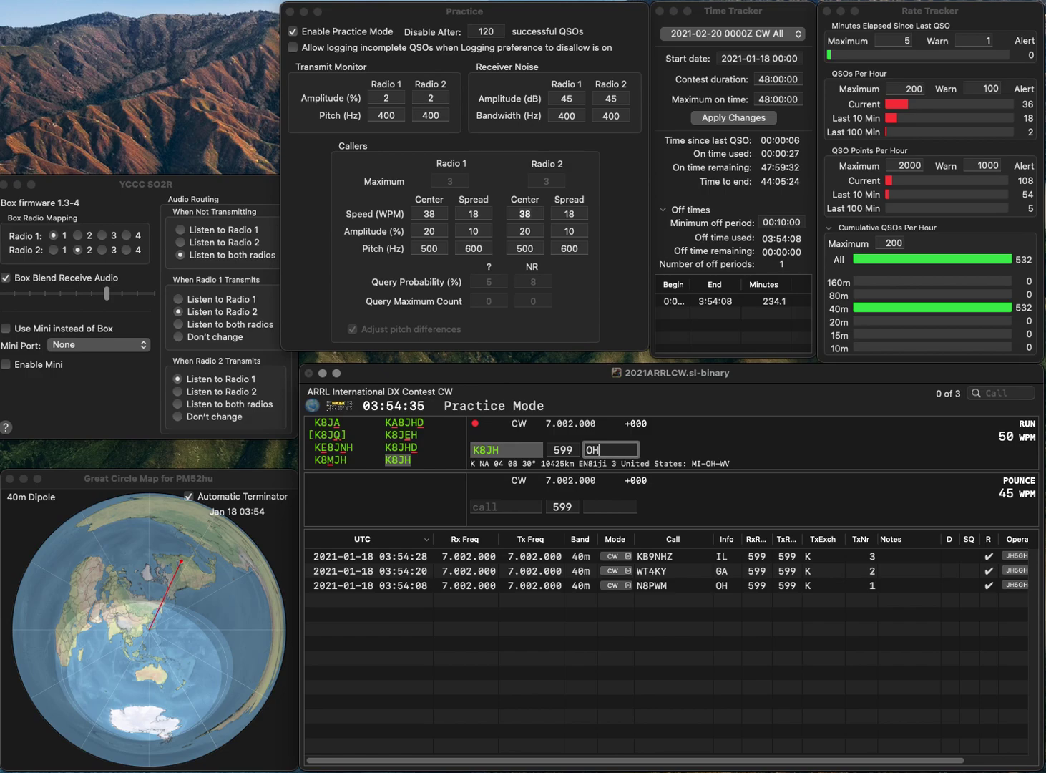
{"action": "key", "text": "Return"}
{"action": "type", "text": "KB4YPK"}
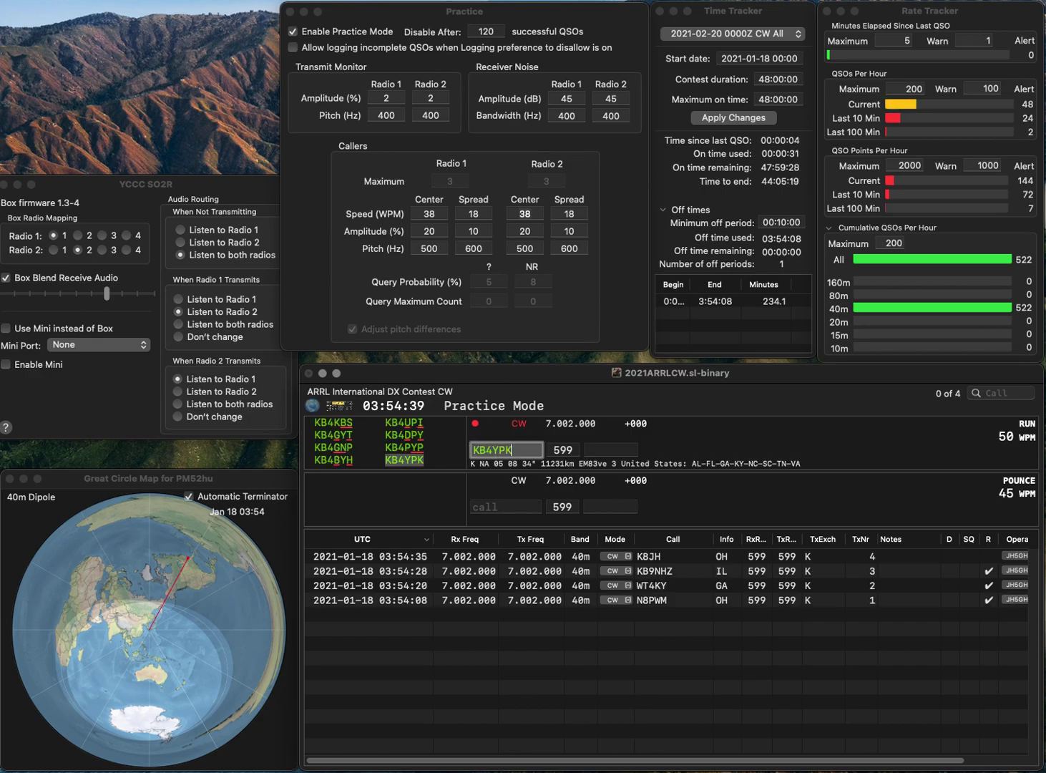
{"action": "key", "text": "space"}
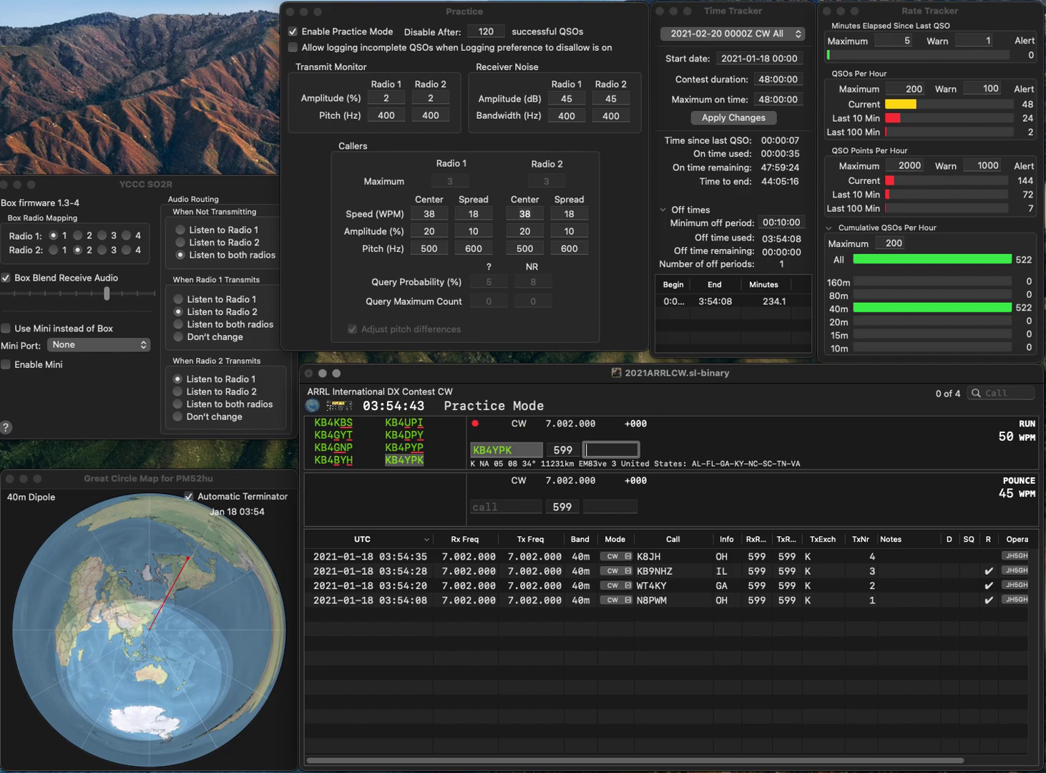
{"action": "type", "text": "C"}
{"action": "key", "text": "Return"}
{"action": "type", "text": "NG5M"}
{"action": "key", "text": "Return"}
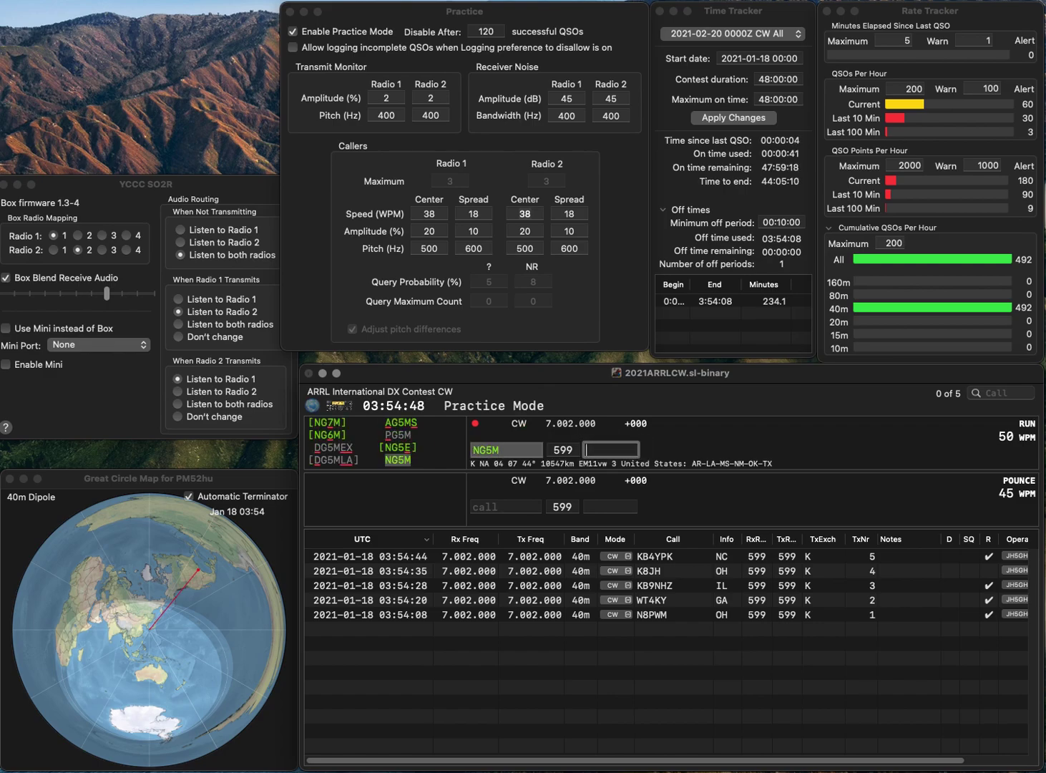
{"action": "type", "text": "AR"}
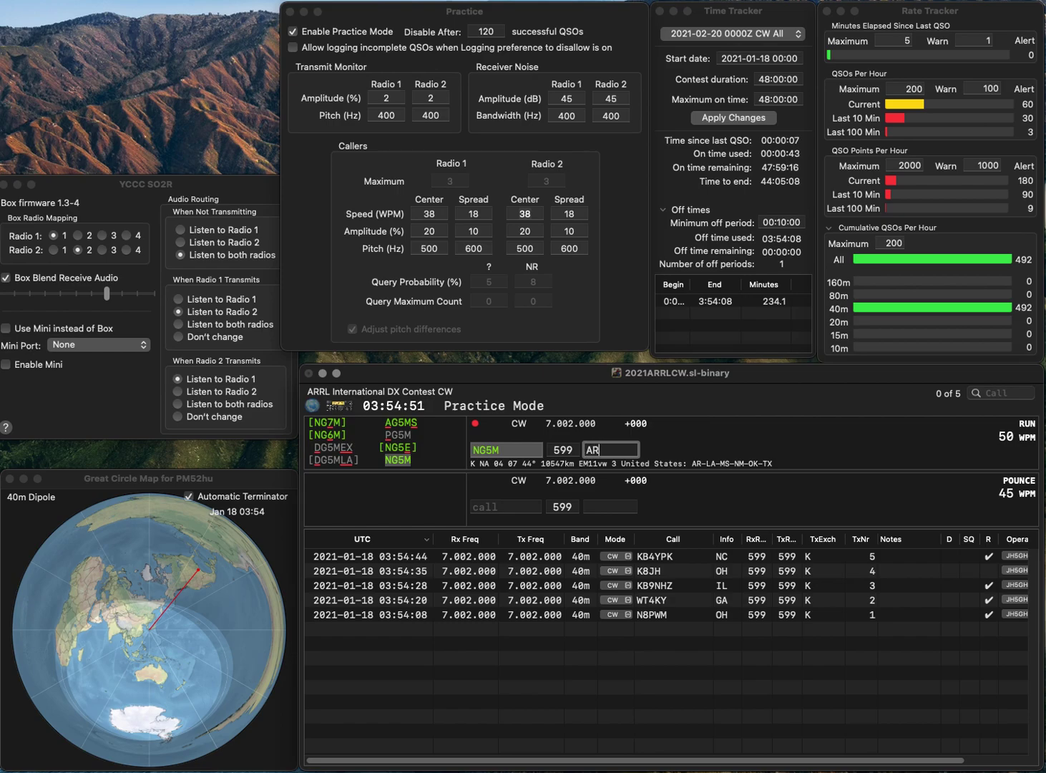
{"action": "key", "text": "Return"}
Step: Log the run contacts with KM4CRC, received exchange FL, and W1GF, received exchange DE
{"action": "type", "text": "KM4CRC"}
{"action": "key", "text": "Return"}
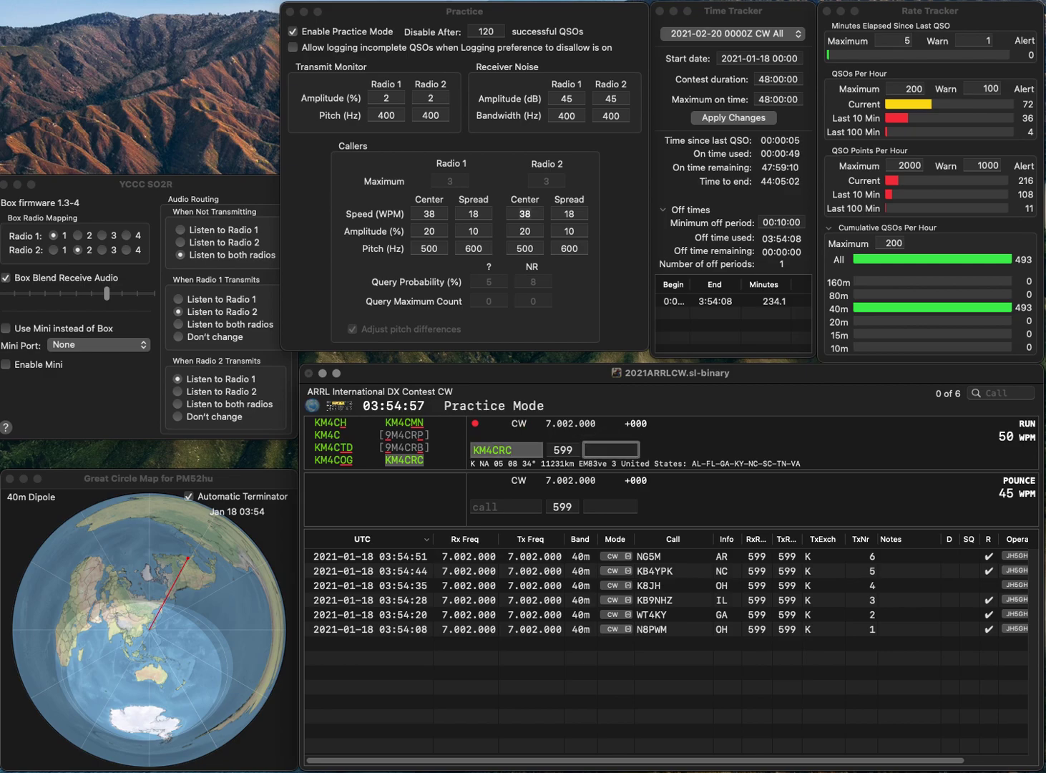
{"action": "type", "text": "FL"}
{"action": "key", "text": "Return"}
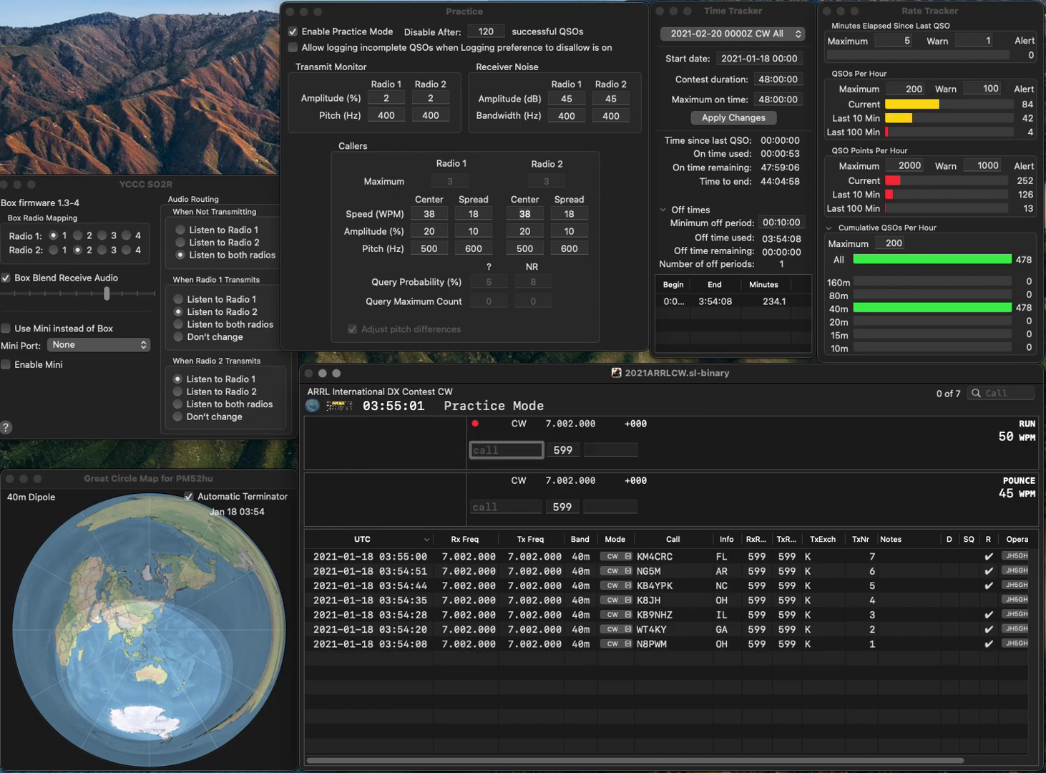
{"action": "type", "text": "W1GF"}
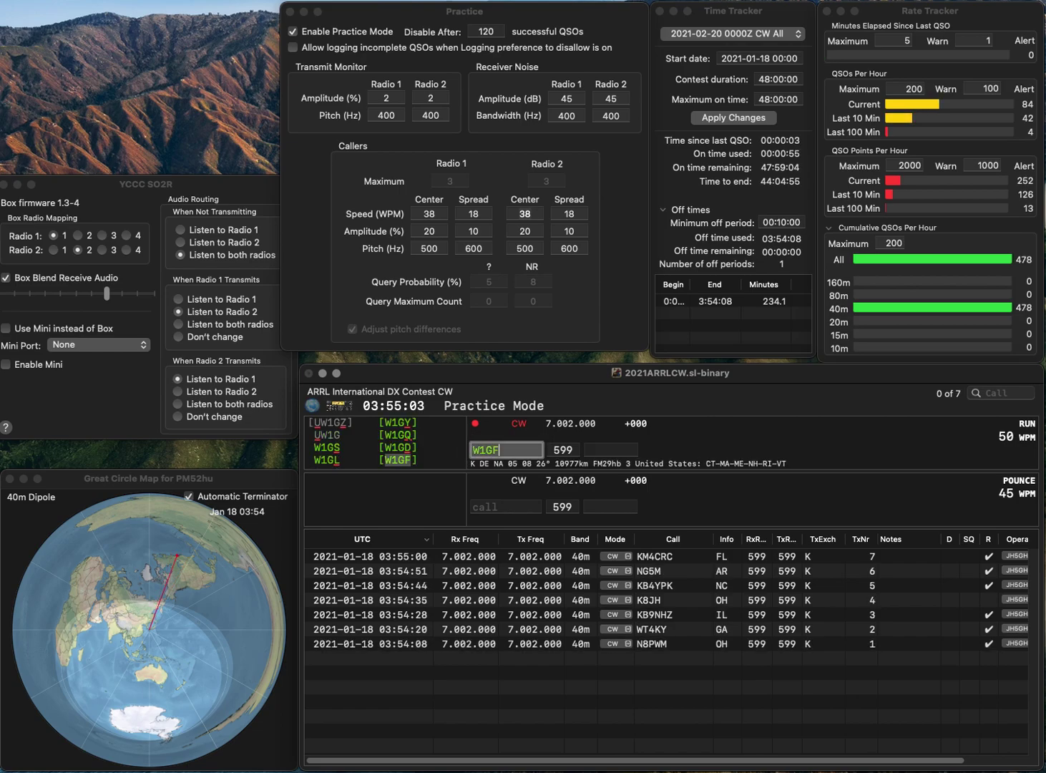
{"action": "key", "text": "space"}
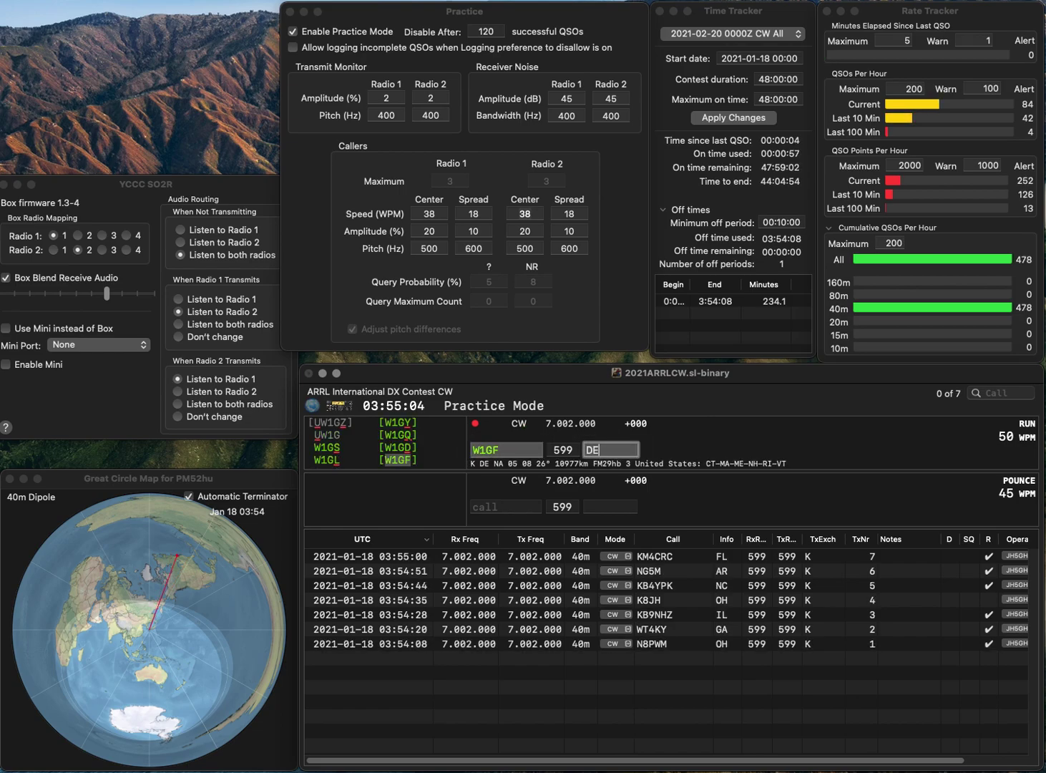
{"action": "key", "text": "Return"}
{"action": "type", "text": "N4HJK"}
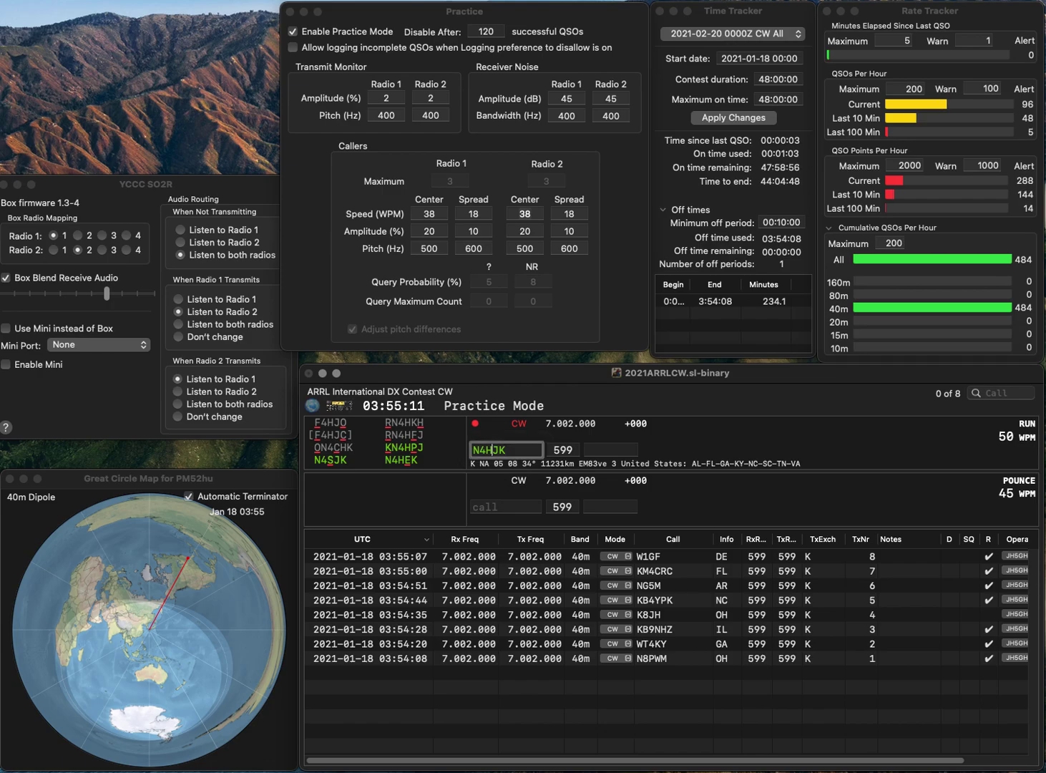
{"action": "key", "text": "BackSpace"}
{"action": "key", "text": "BackSpace"}
{"action": "key", "text": "BackSpace"}
{"action": "type", "text": "SJK"}
{"action": "key", "text": "Return"}
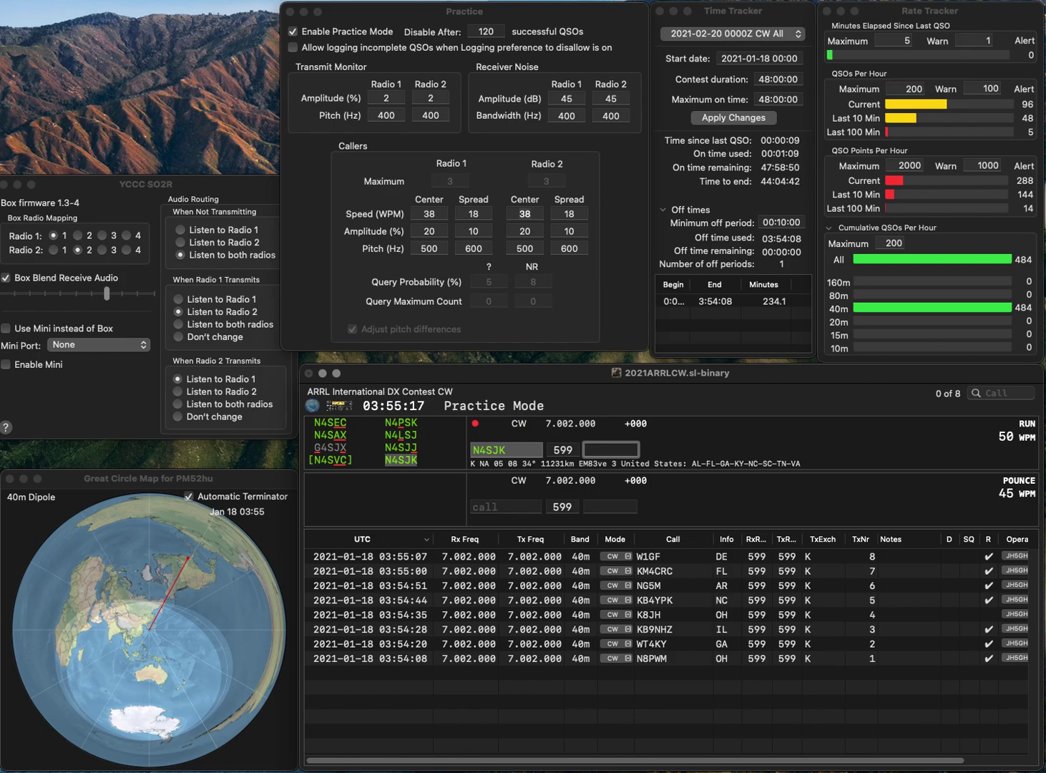
{"action": "type", "text": "NC"}
{"action": "key", "text": "Return"}
{"action": "type", "text": "KS8U"}
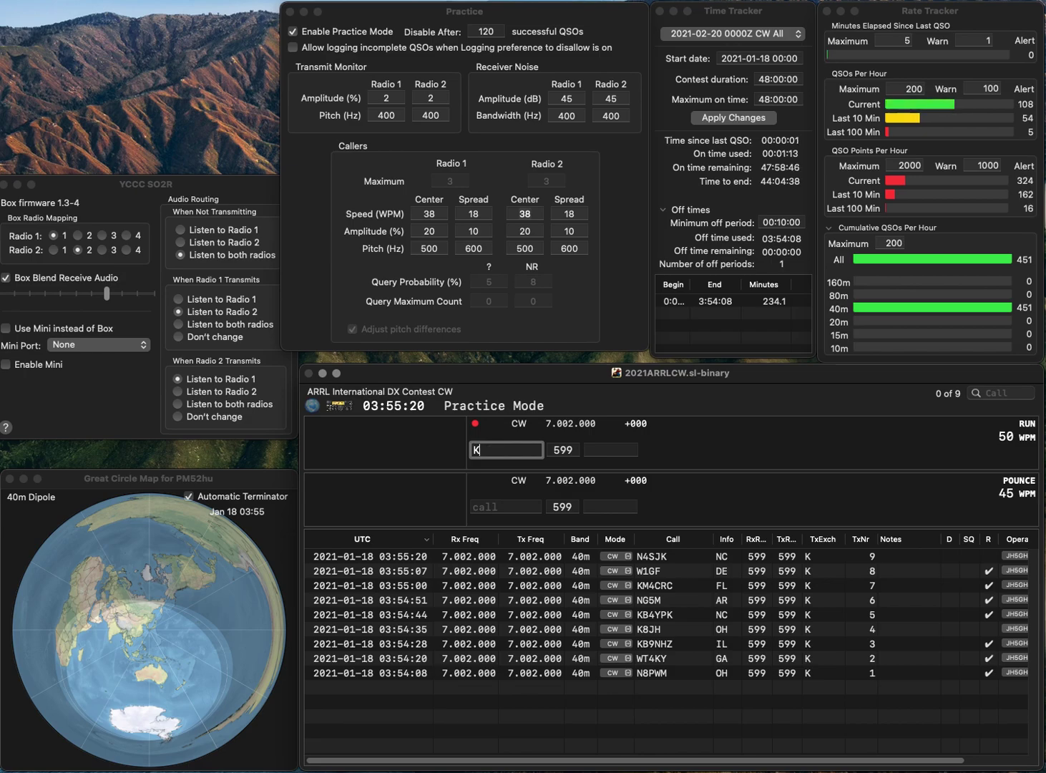
{"action": "key", "text": "Return"}
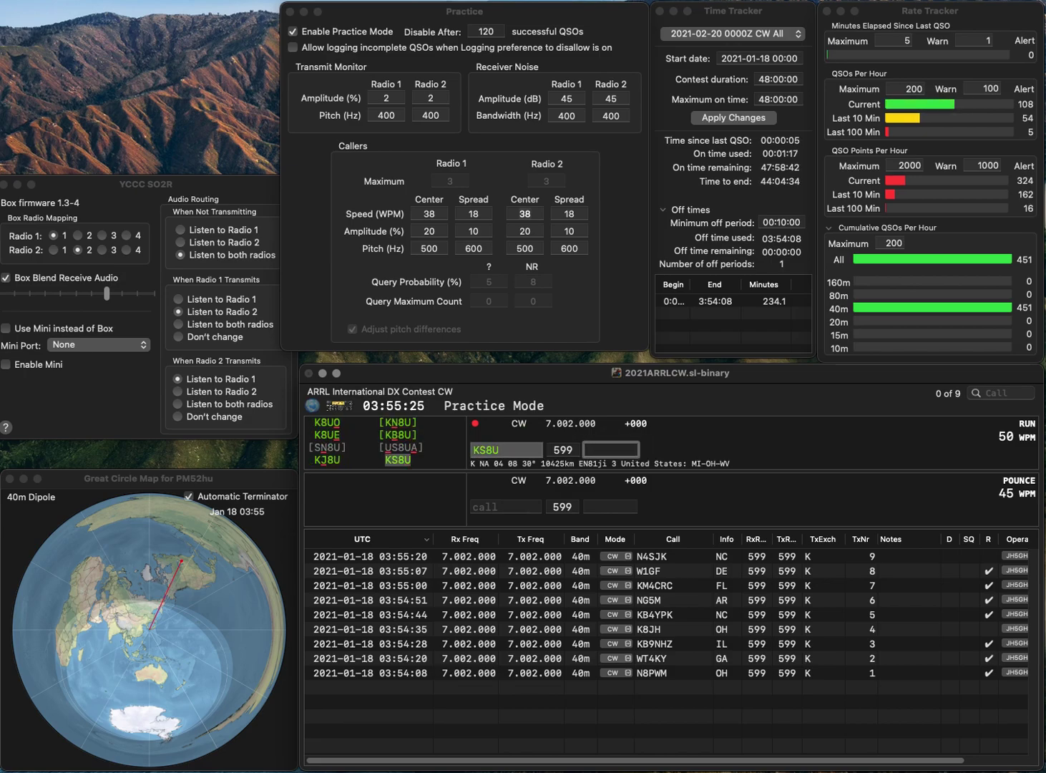
{"action": "type", "text": "MI"}
{"action": "key", "text": "Return"}
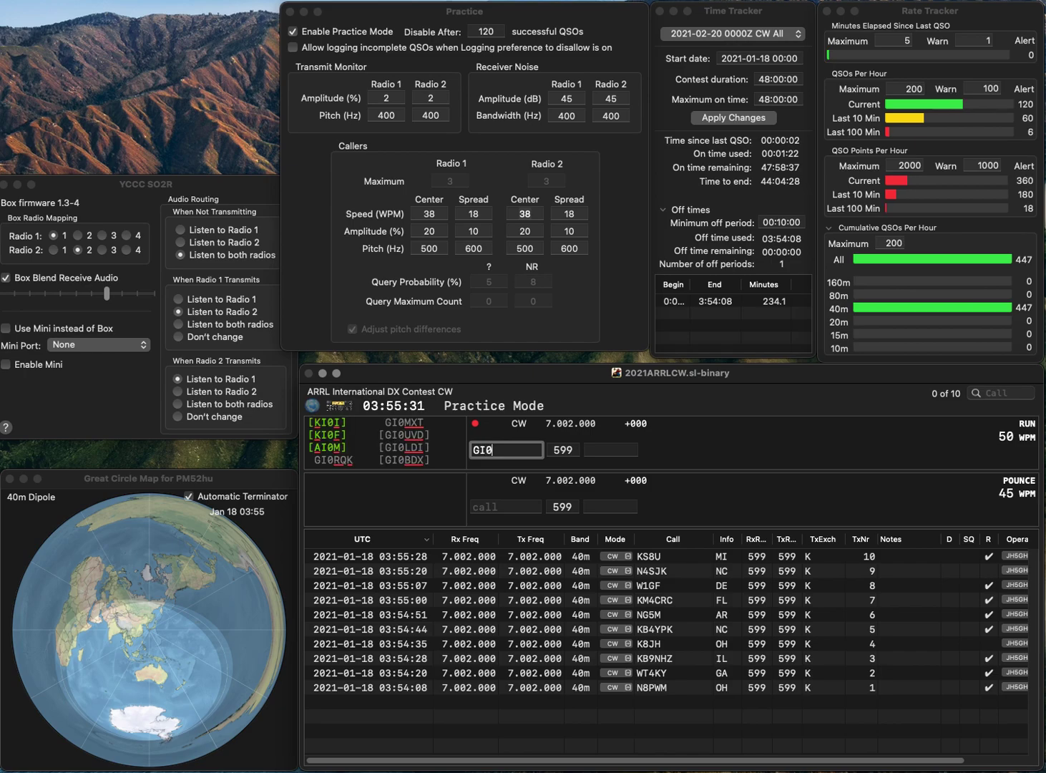
{"action": "type", "text": "KI0"}
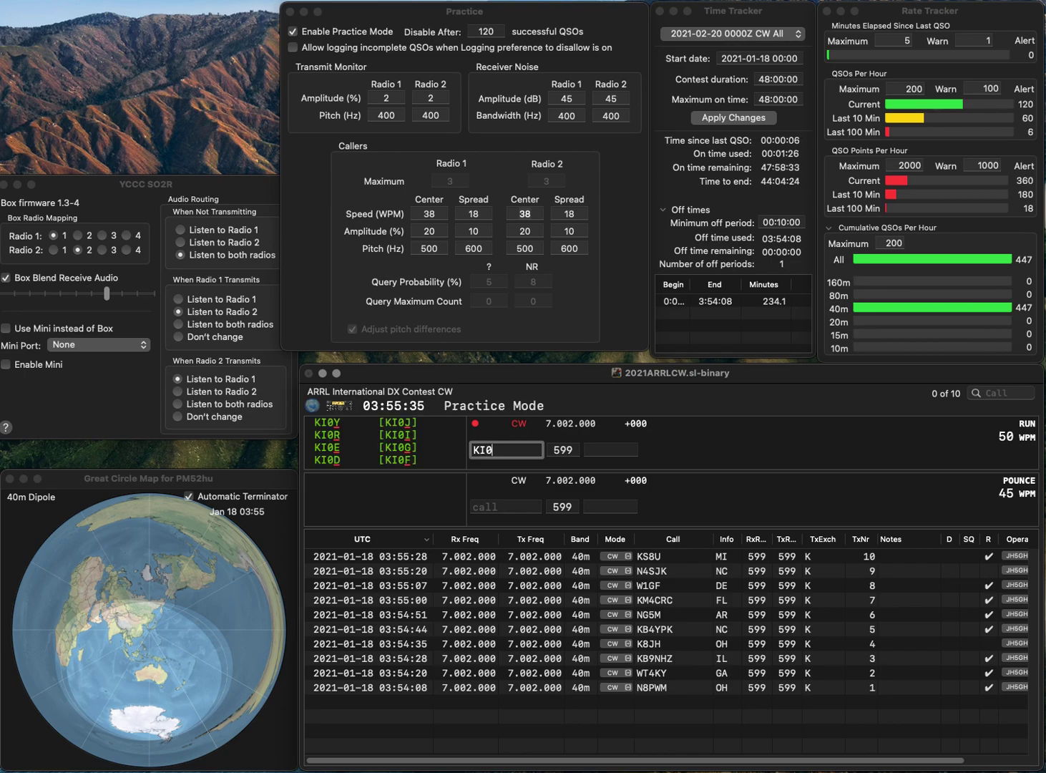
{"action": "type", "text": "D"}
{"action": "key", "text": "Return"}
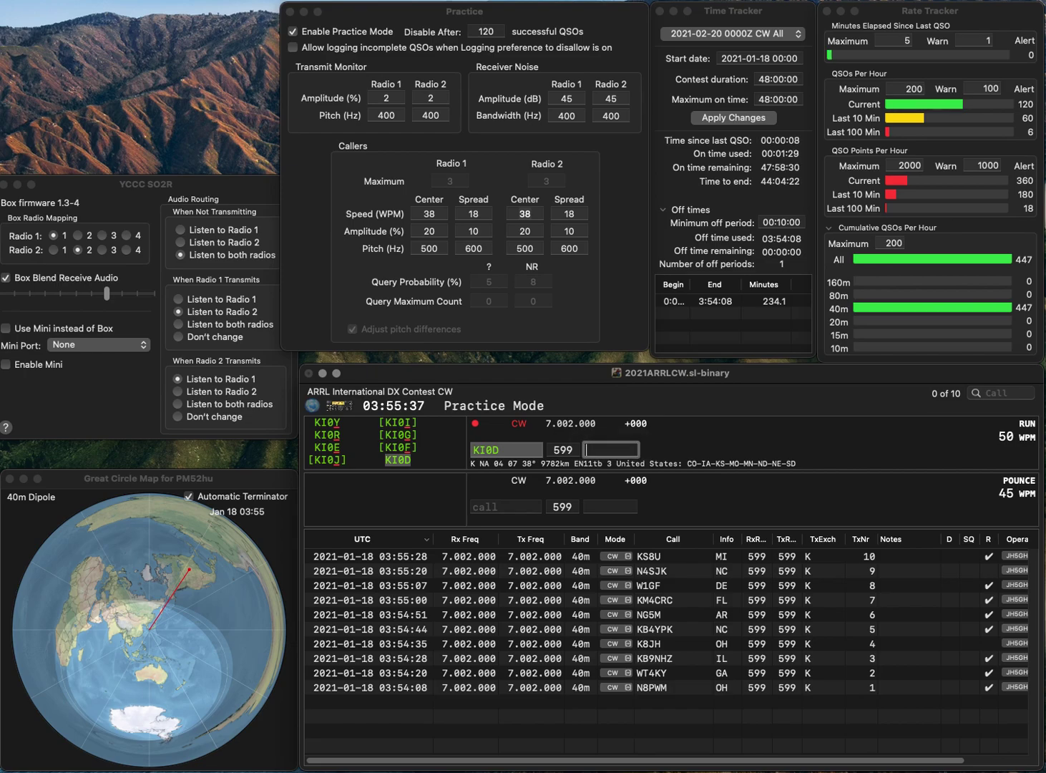
{"action": "type", "text": "CO"}
{"action": "key", "text": "Return"}
{"action": "type", "text": "KG9FB"}
{"action": "key", "text": "Return"}
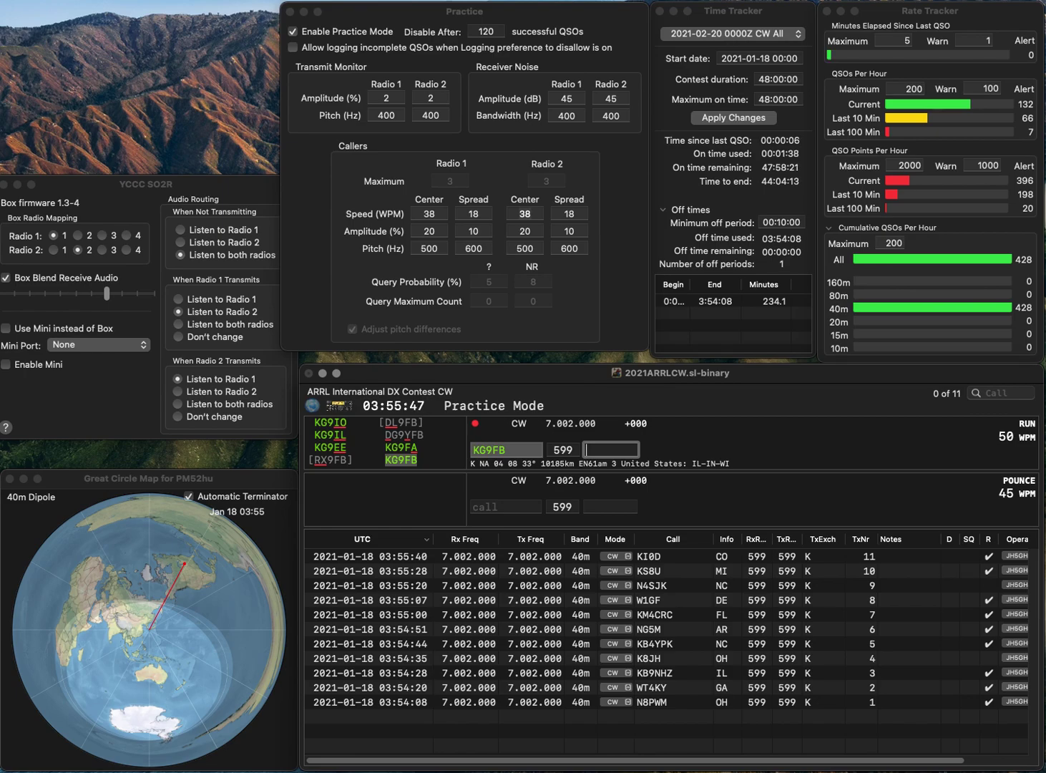
{"action": "type", "text": "L"}
{"action": "key", "text": "Return"}
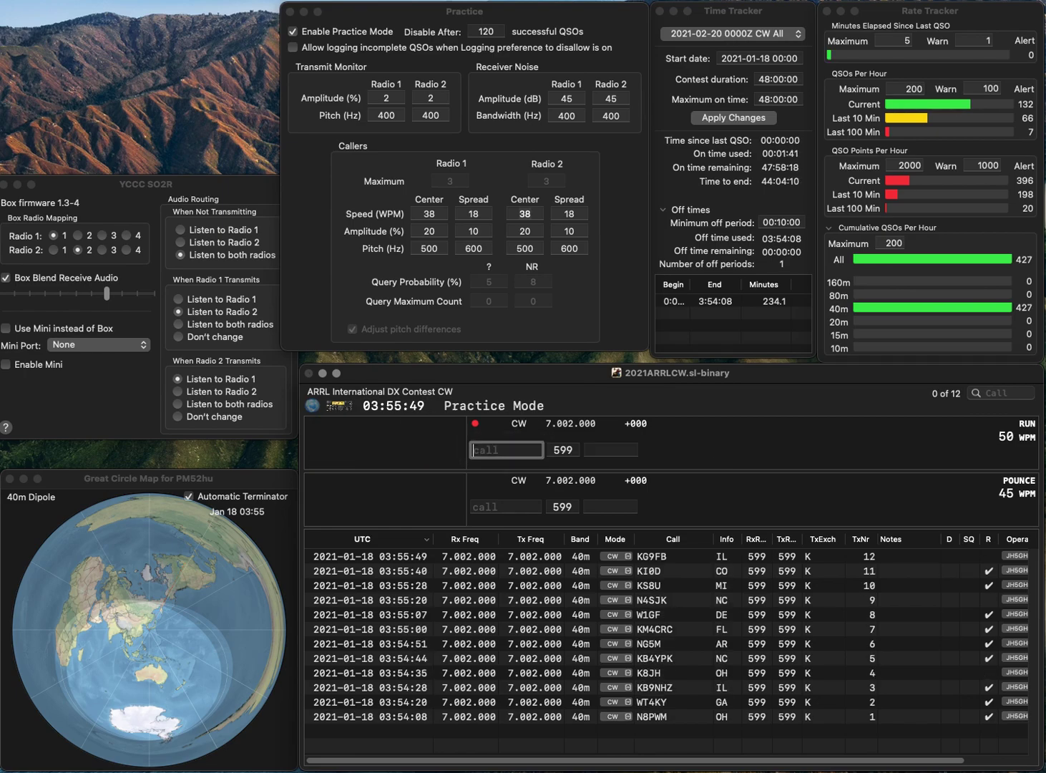
{"action": "type", "text": "N3"}
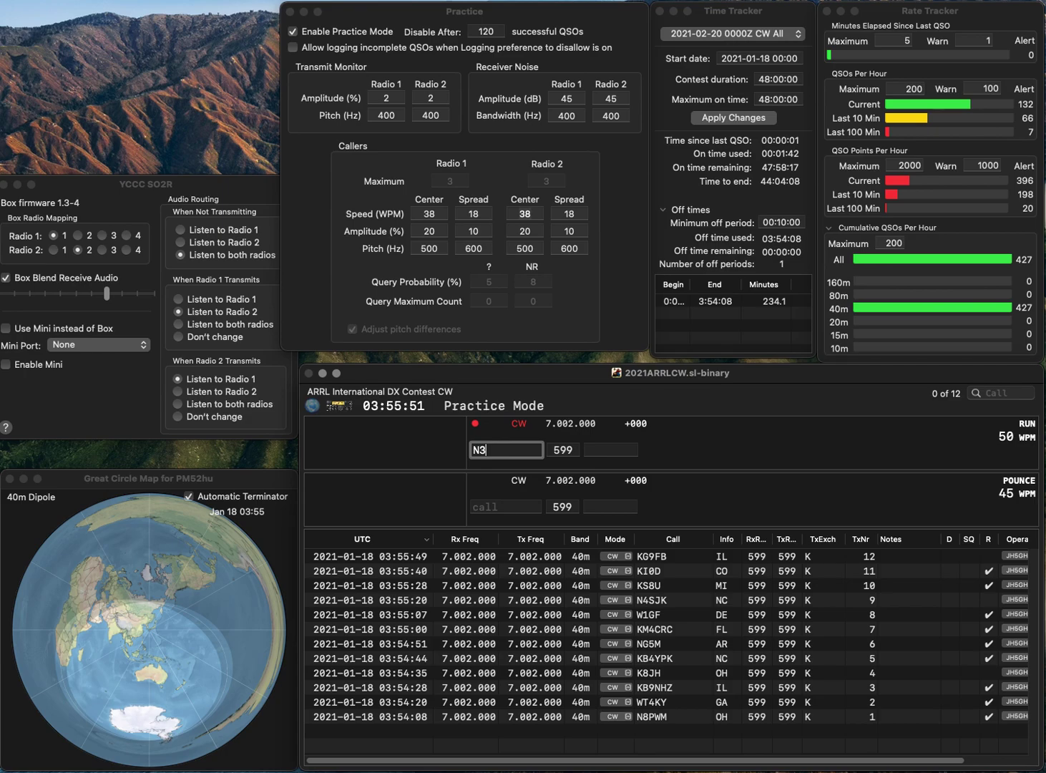
{"action": "type", "text": "PM"}
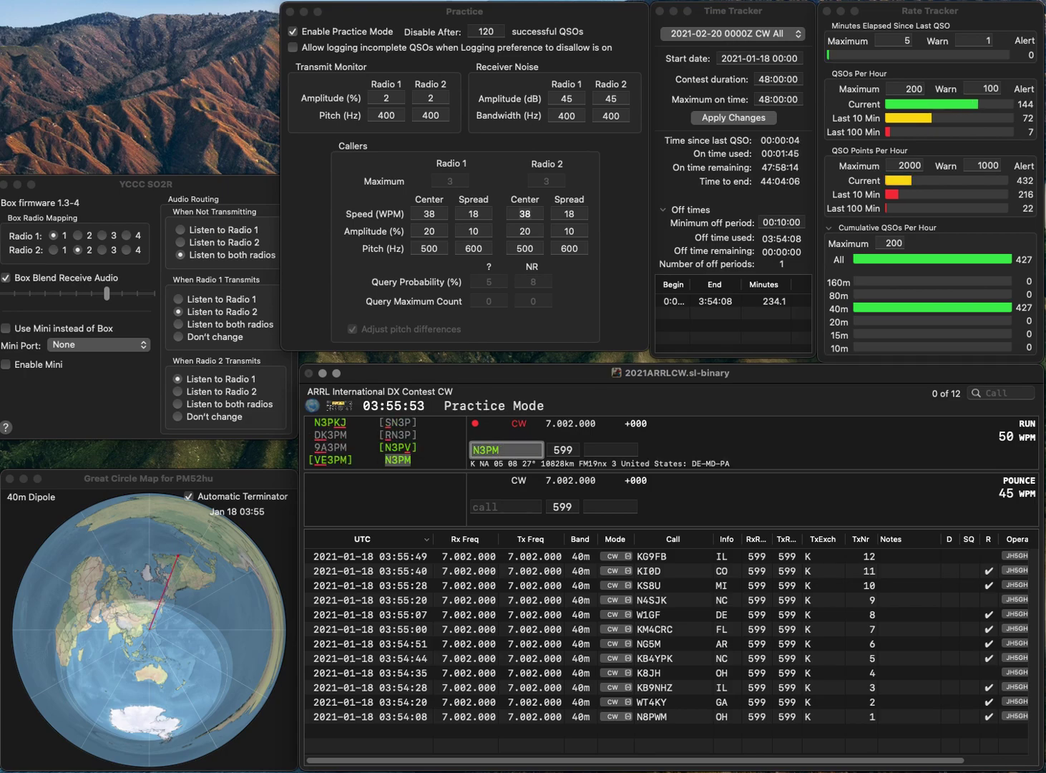
{"action": "key", "text": "Return"}
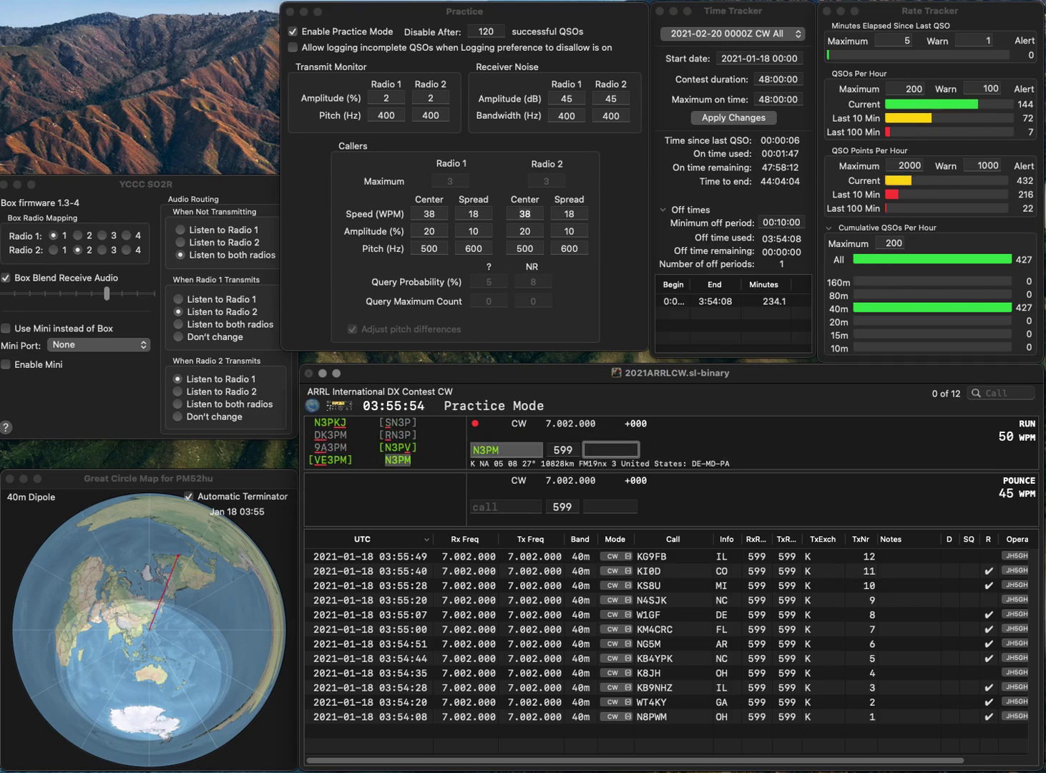
{"action": "type", "text": "DE"}
{"action": "key", "text": "Return"}
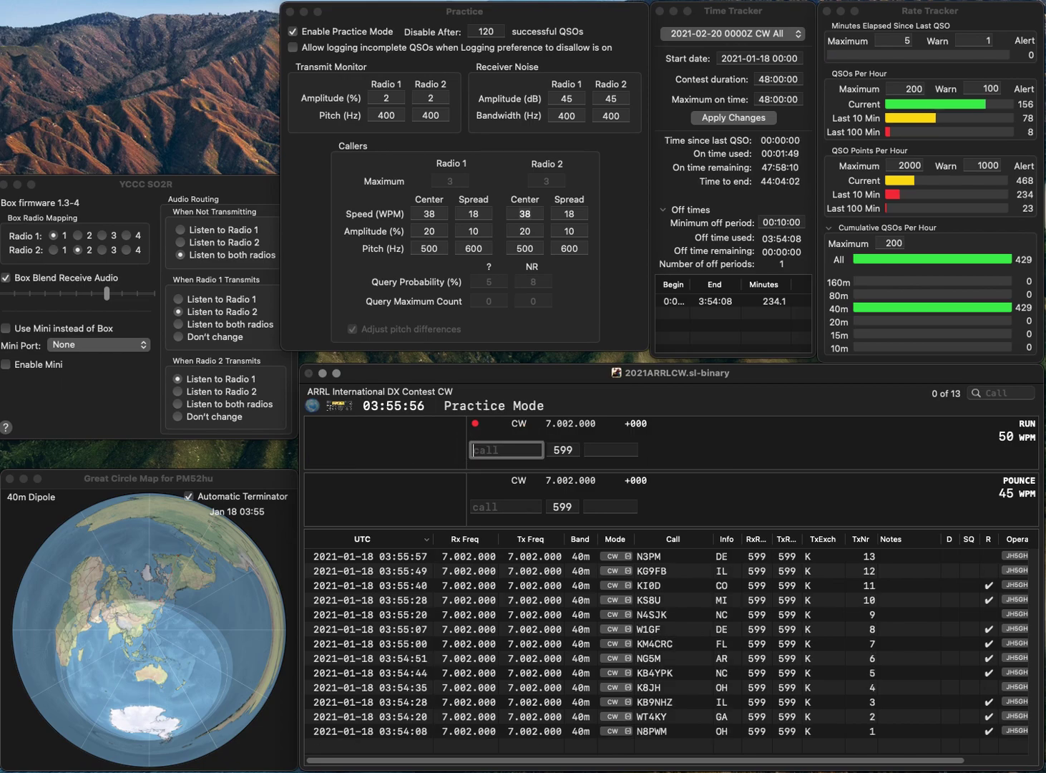
{"action": "type", "text": "K2SUE"}
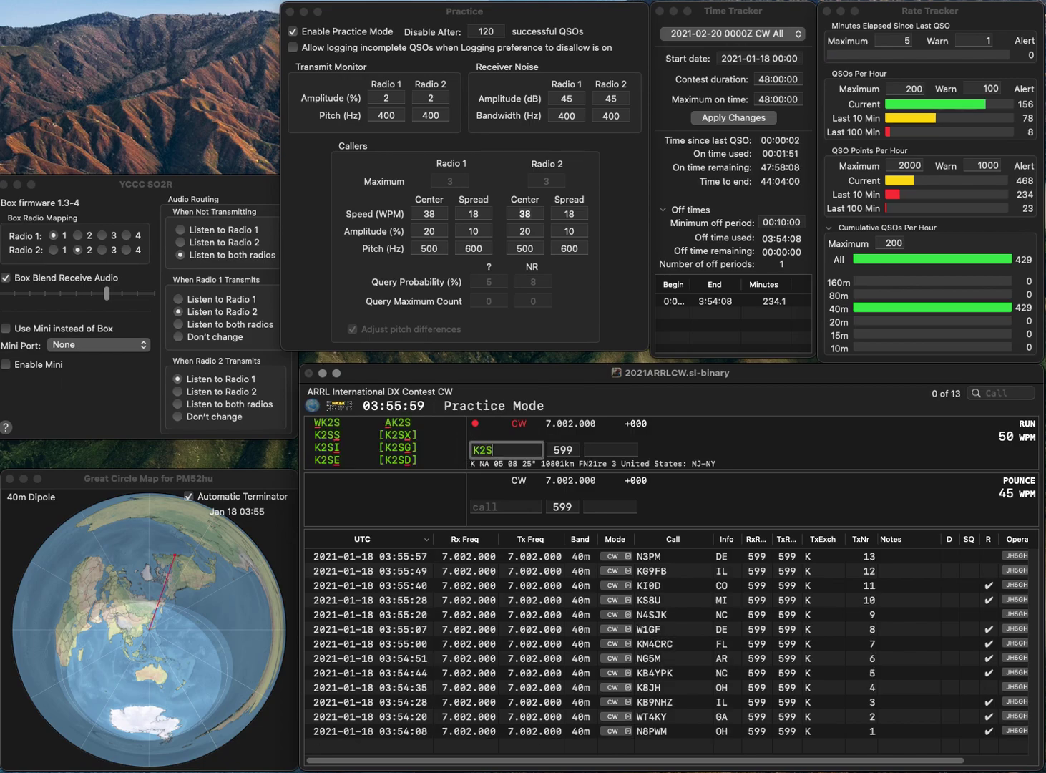
{"action": "left_click", "coordinate": [491, 449]}
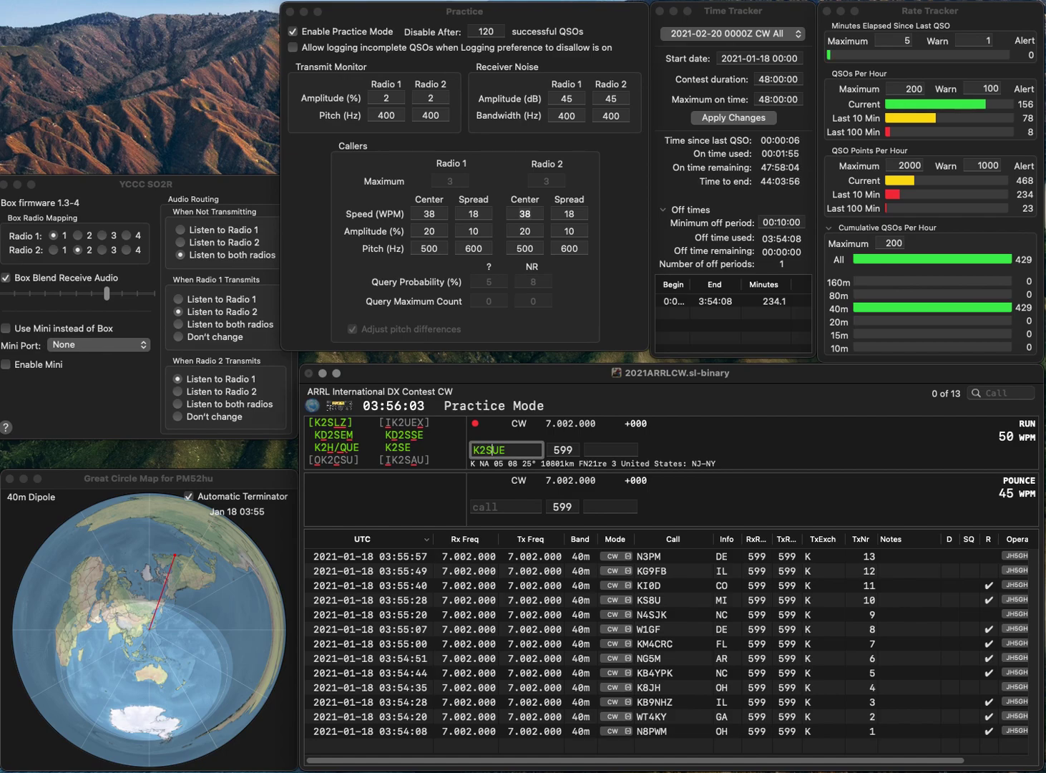
{"action": "key", "text": "Delete"}
{"action": "key", "text": "Delete"}
{"action": "type", "text": "HV"}
{"action": "key", "text": "Tab"}
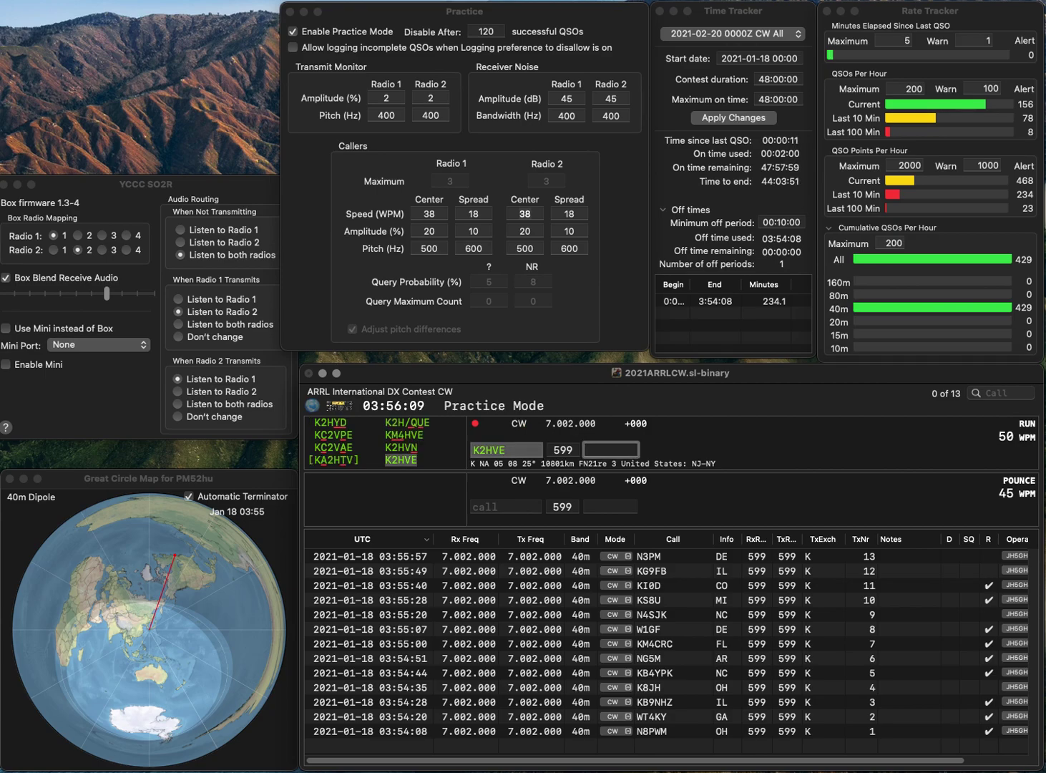
{"action": "type", "text": "NJ"}
{"action": "key", "text": "Return"}
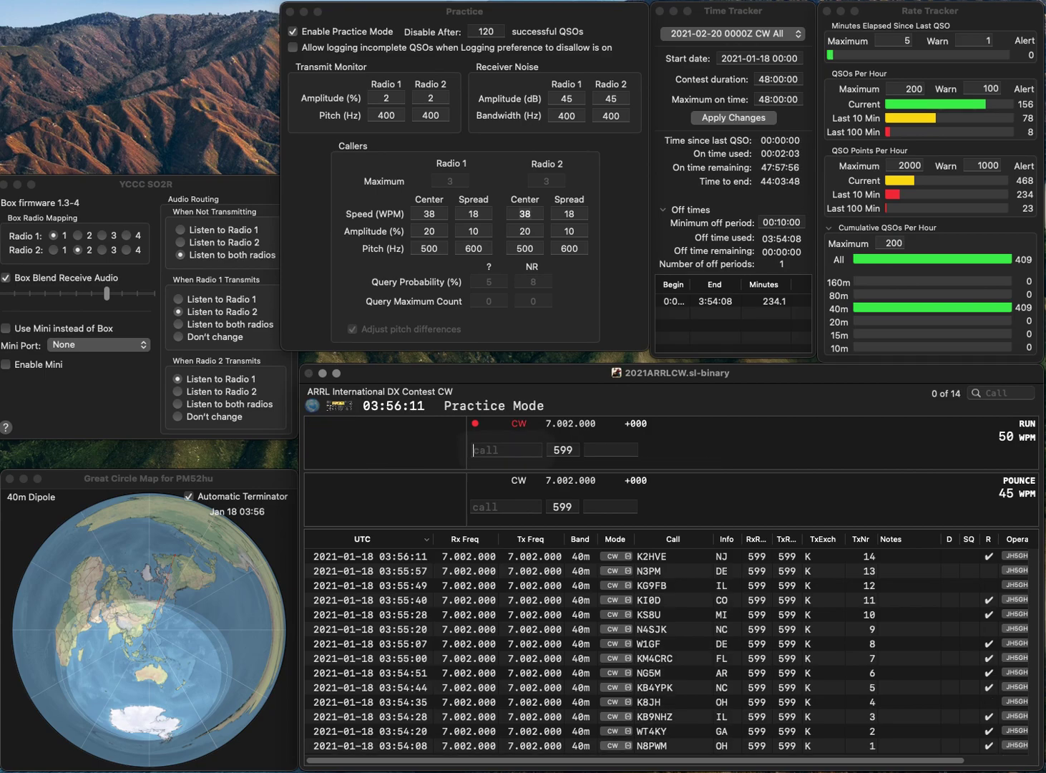
{"action": "type", "text": "KA1J"}
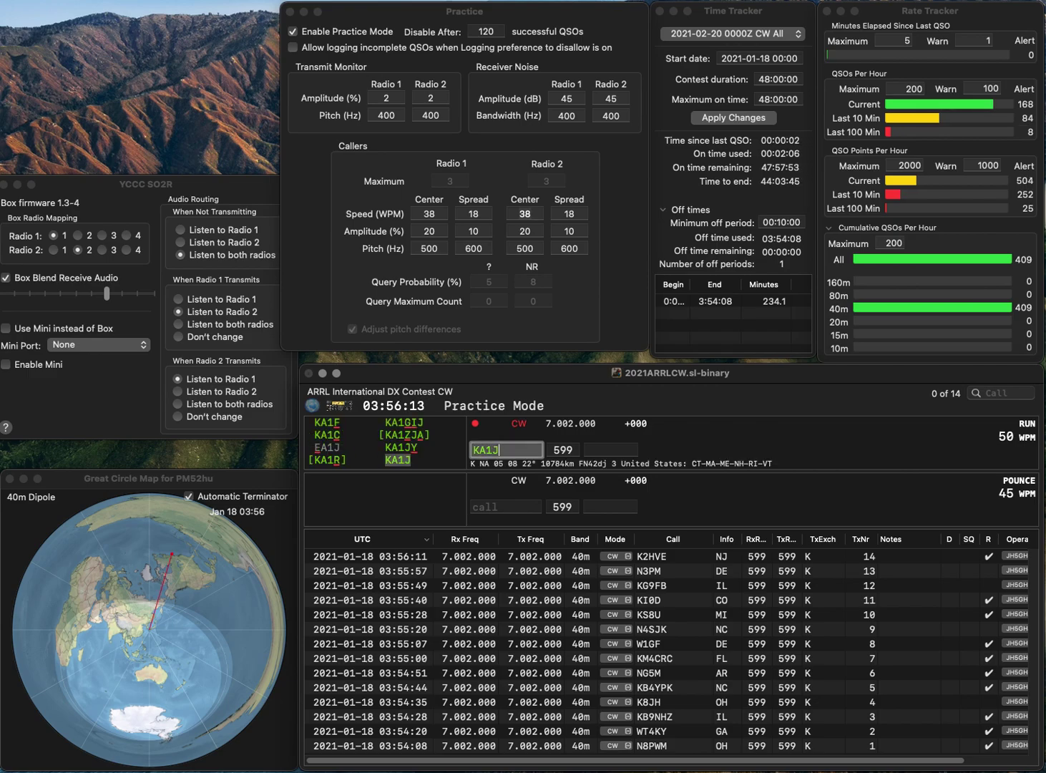
{"action": "key", "text": "Return"}
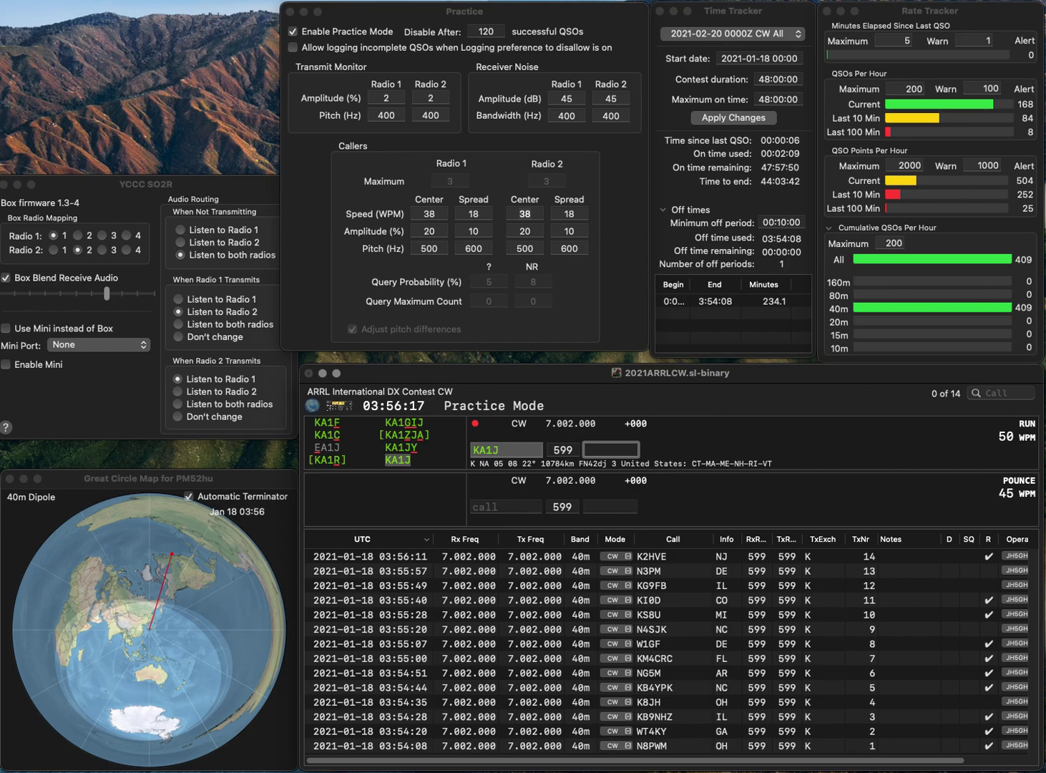
{"action": "type", "text": "ME"}
{"action": "key", "text": "Return"}
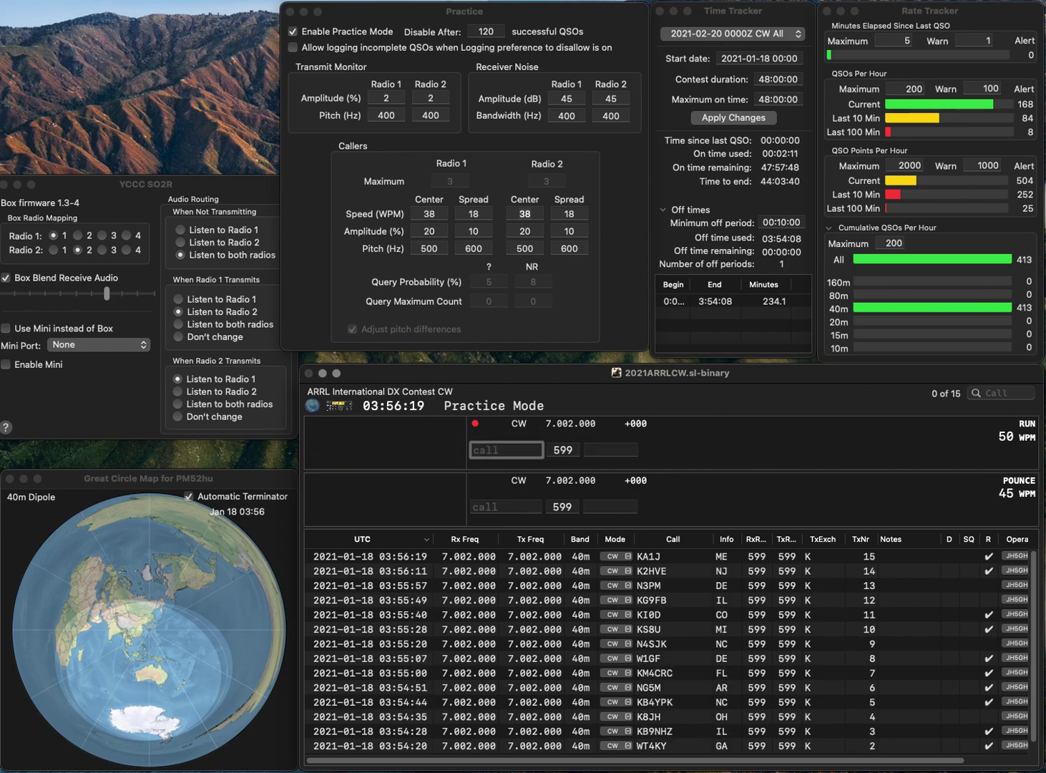
{"action": "type", "text": "K8LT"}
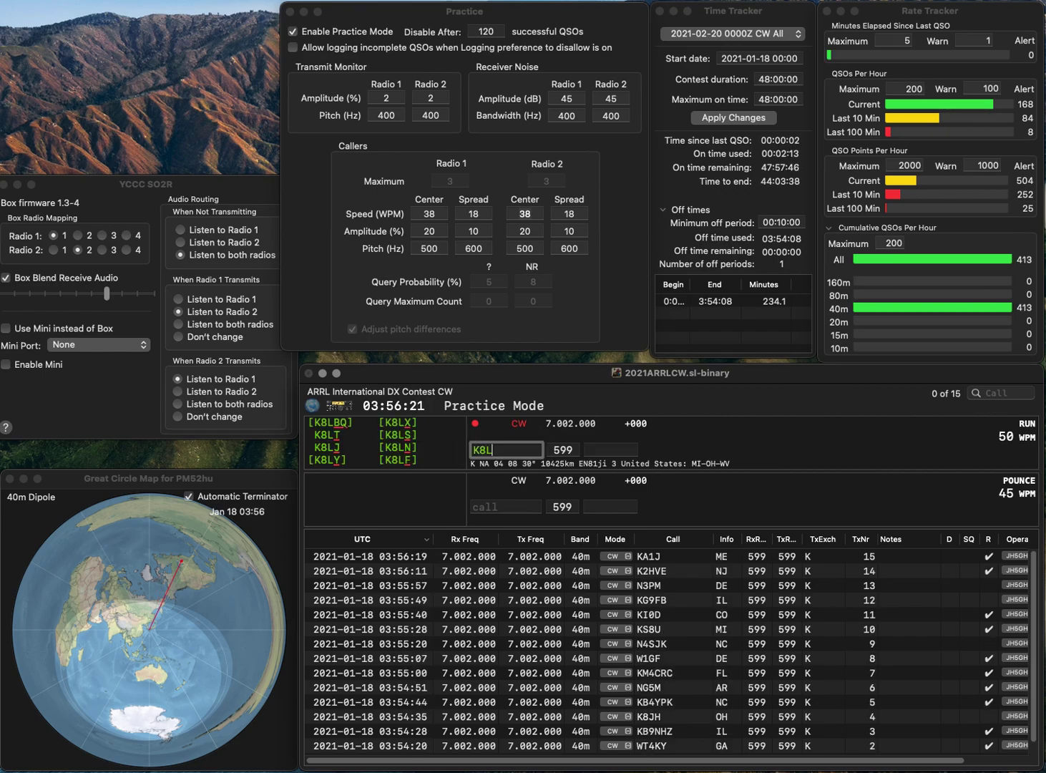
{"action": "key", "text": "Return"}
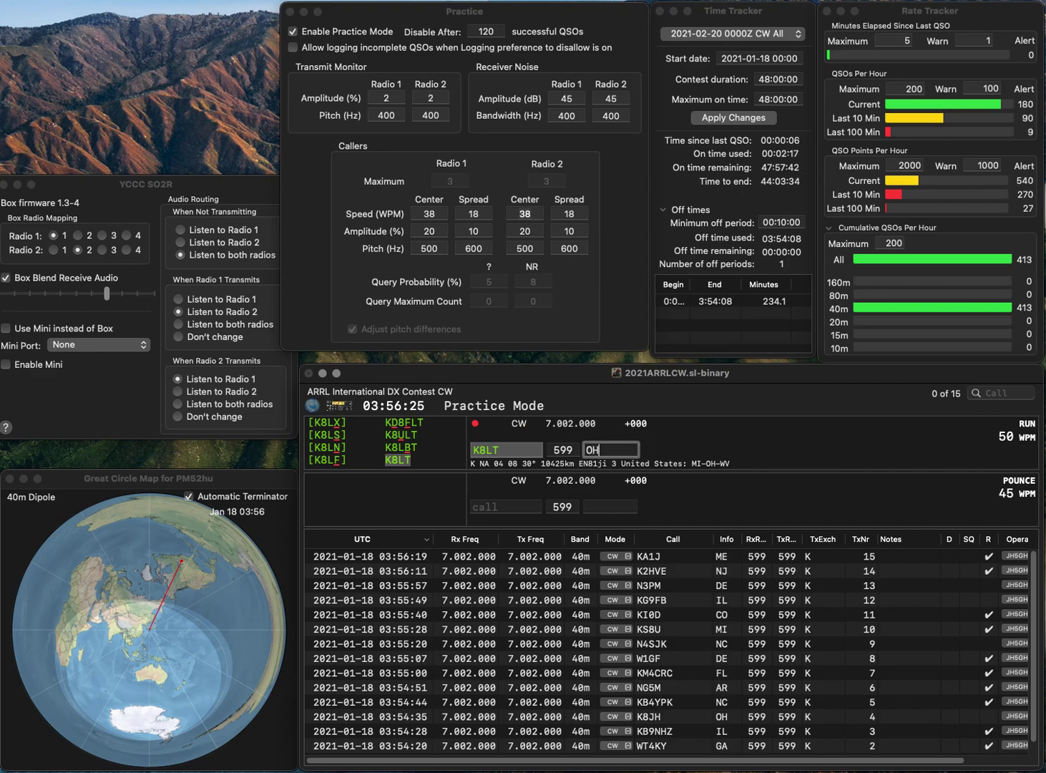
{"action": "key", "text": "Return"}
{"action": "type", "text": "W8S"}
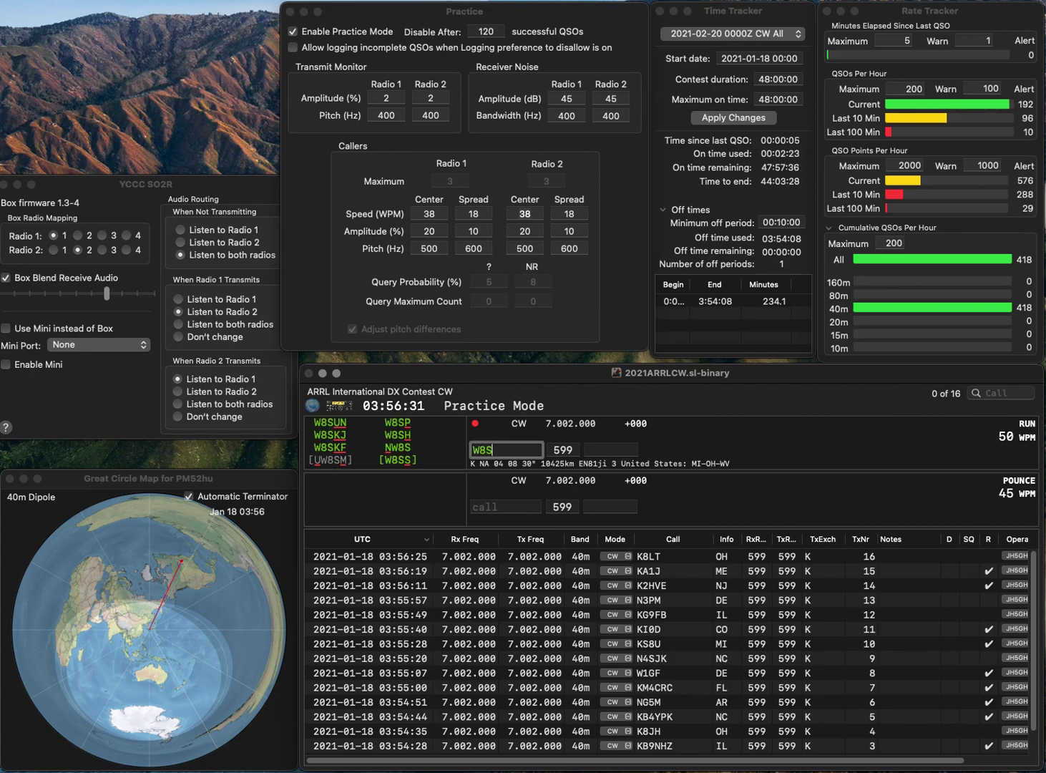
{"action": "key", "text": "BackSpace"}
{"action": "type", "text": "HFJ"}
{"action": "key", "text": "space"}
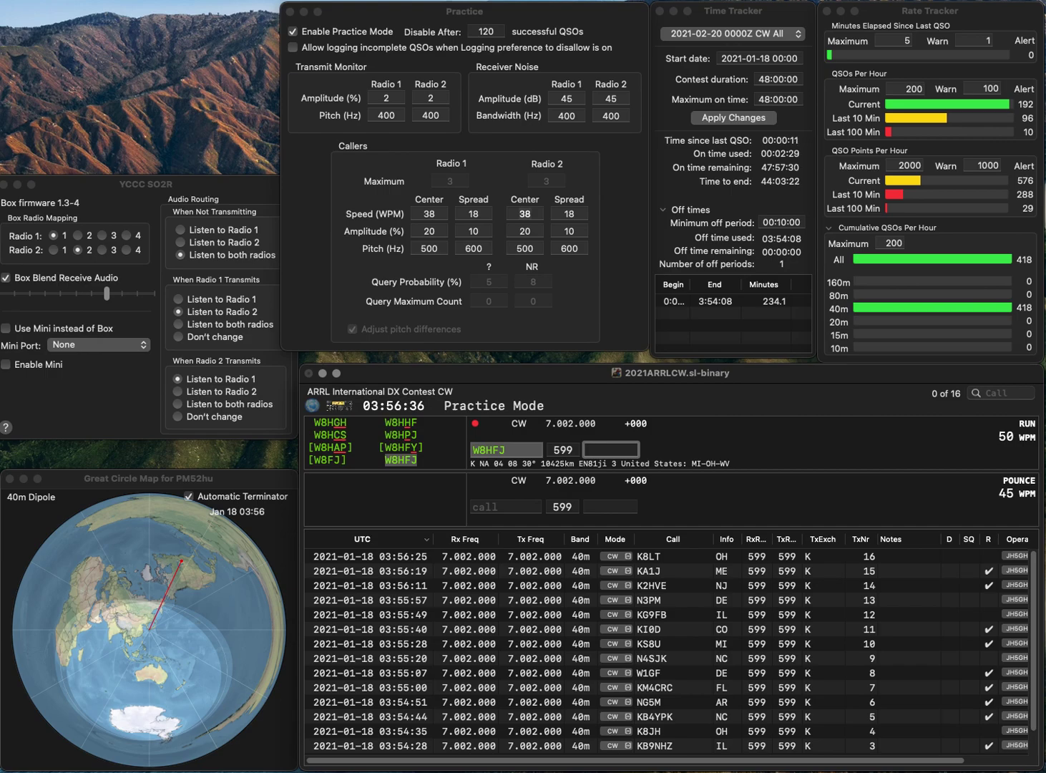
{"action": "key", "text": "Return"}
{"action": "type", "text": "KC3NHE"}
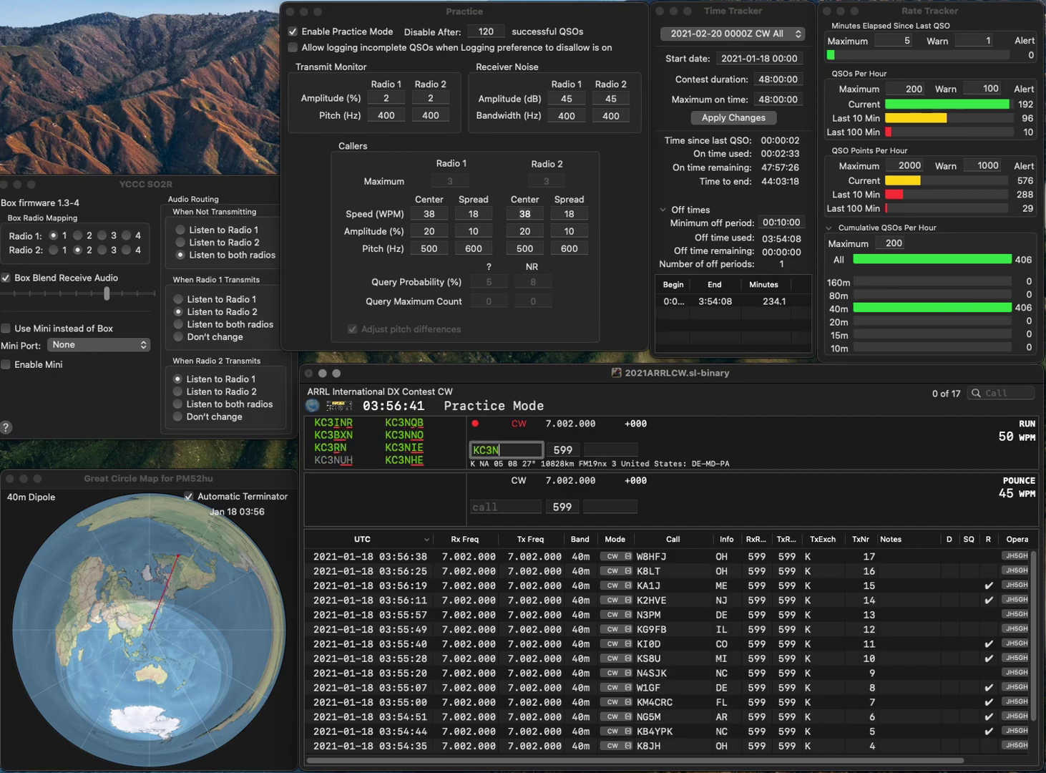
{"action": "key", "text": "Return"}
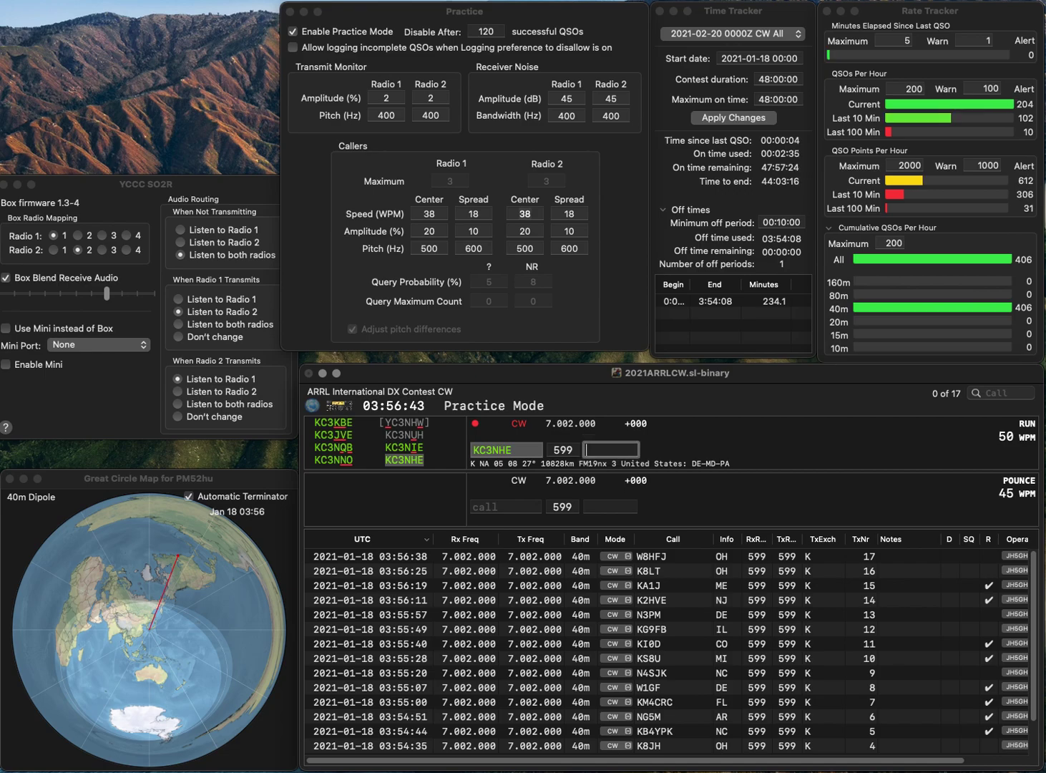
{"action": "type", "text": "PA"}
{"action": "key", "text": "Return"}
{"action": "type", "text": "WZ4K"}
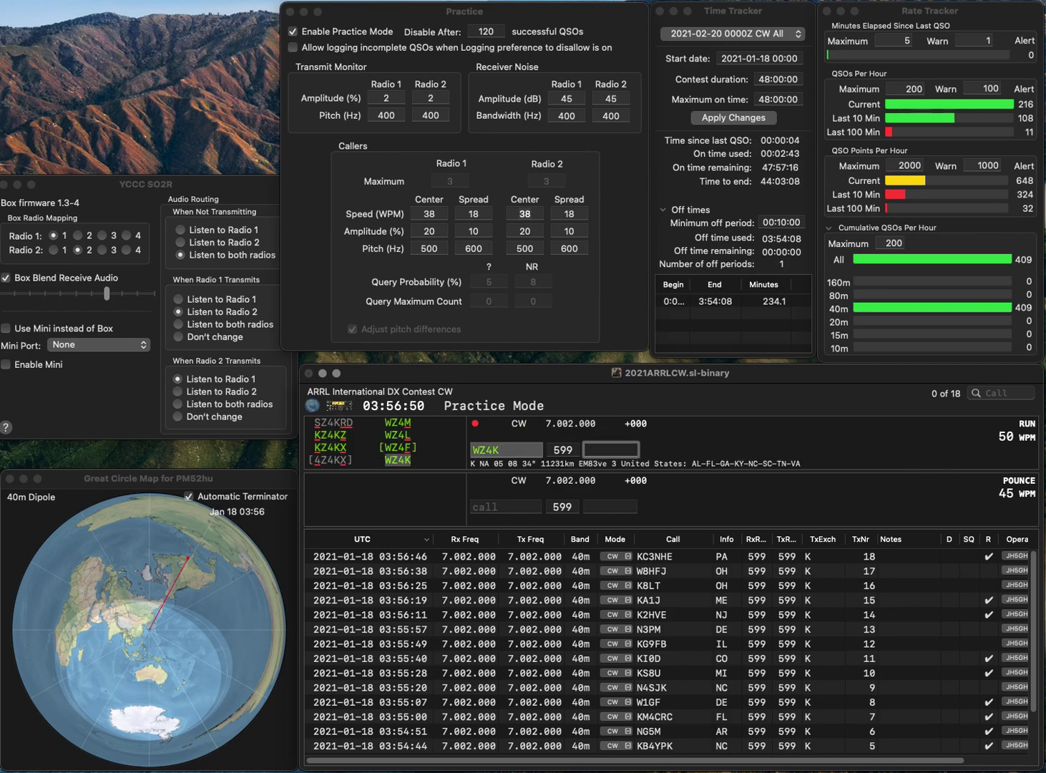
{"action": "type", "text": "TN"}
{"action": "key", "text": "Return"}
{"action": "type", "text": "W"}
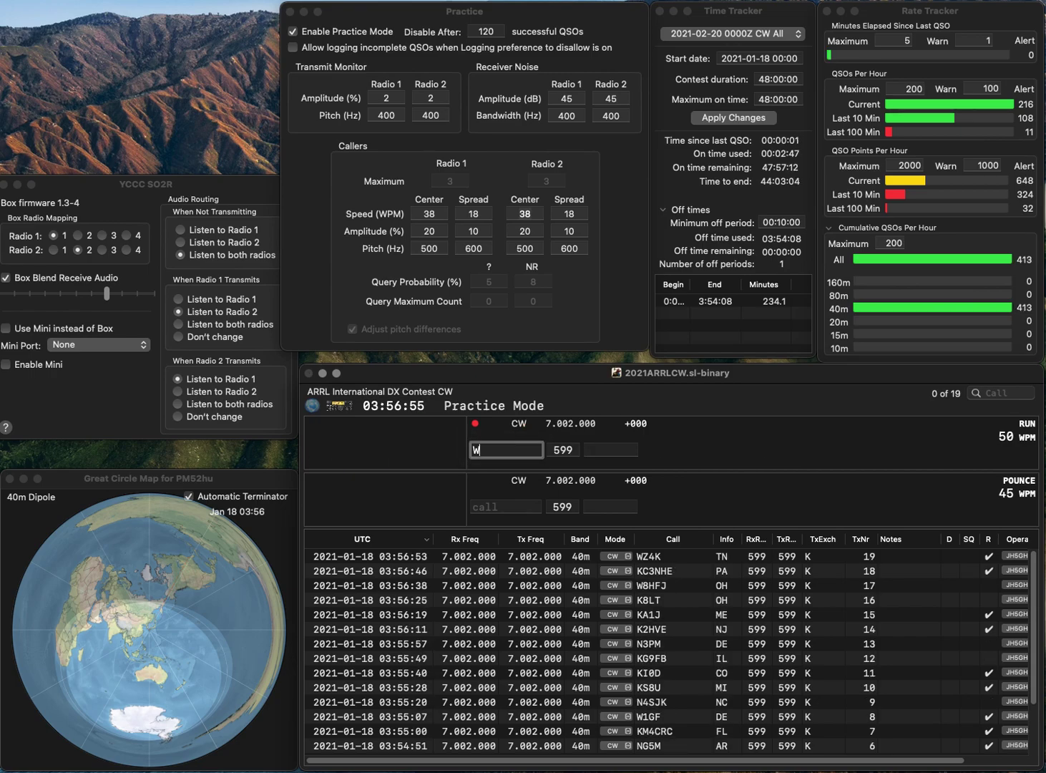
{"action": "type", "text": "7OM"}
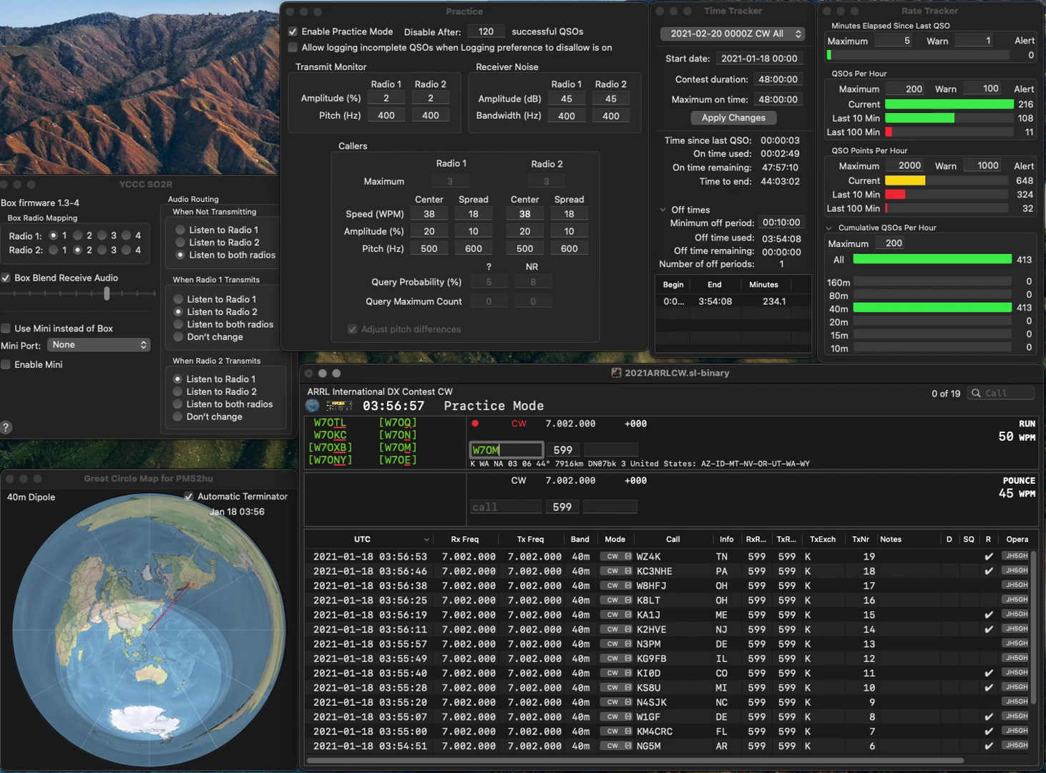
{"action": "key", "text": "Tab"}
{"action": "type", "text": "WA"}
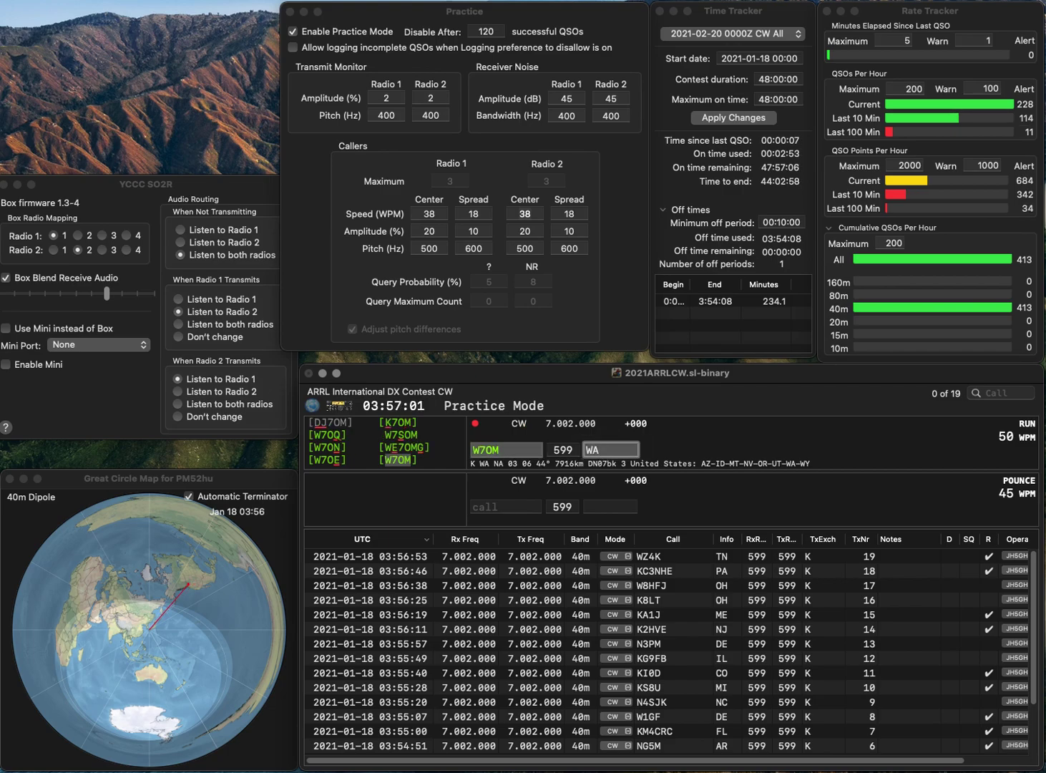
{"action": "key", "text": "Return"}
{"action": "type", "text": "W4OM"}
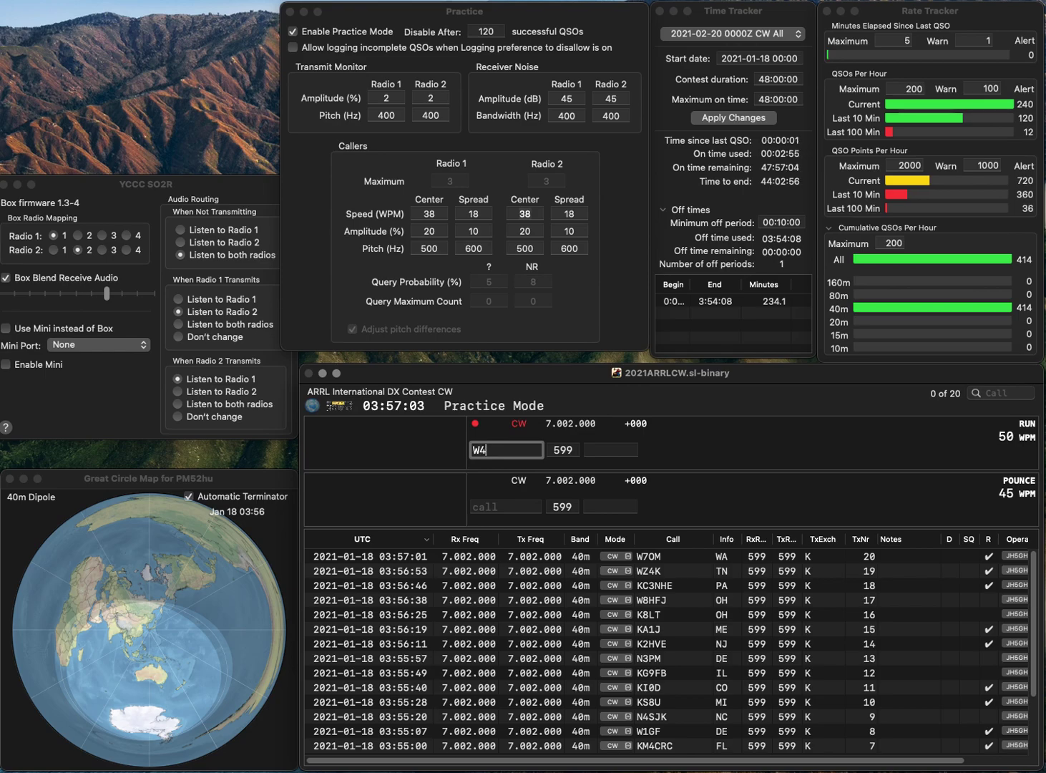
{"action": "key", "text": "Tab"}
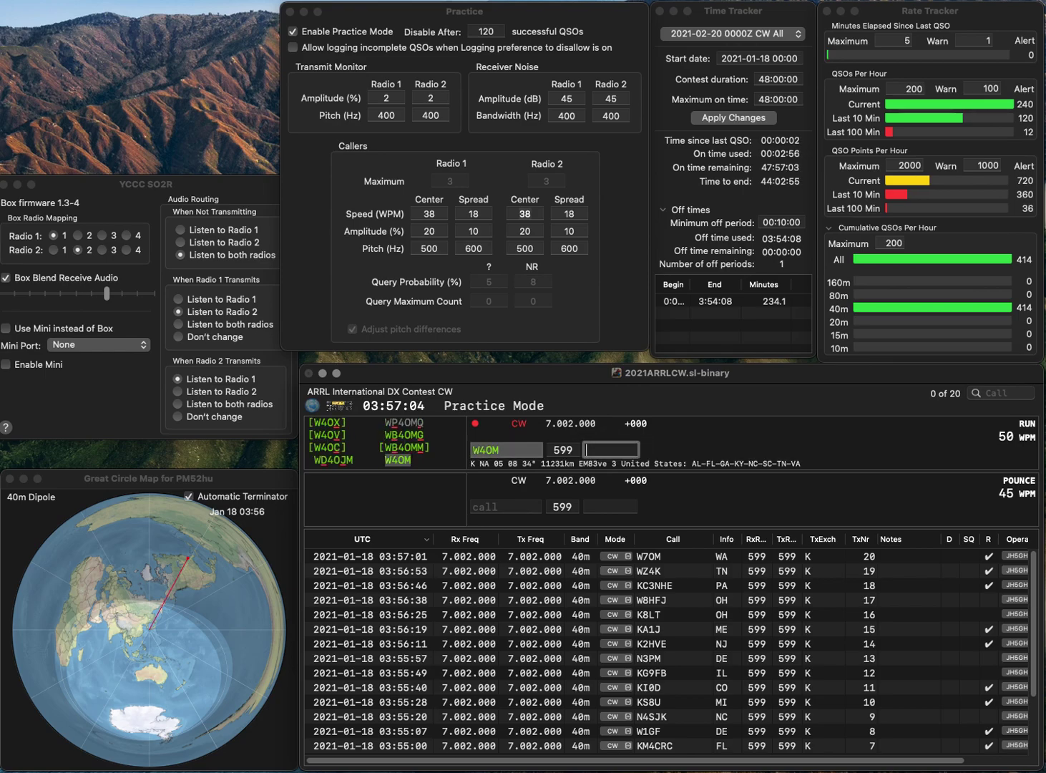
{"action": "type", "text": "GA"}
{"action": "key", "text": "Return"}
Step: Log the run contact with the Canadian station CJ2CZ, received exchange QC
{"action": "type", "text": "K"}
{"action": "type", "text": "J"}
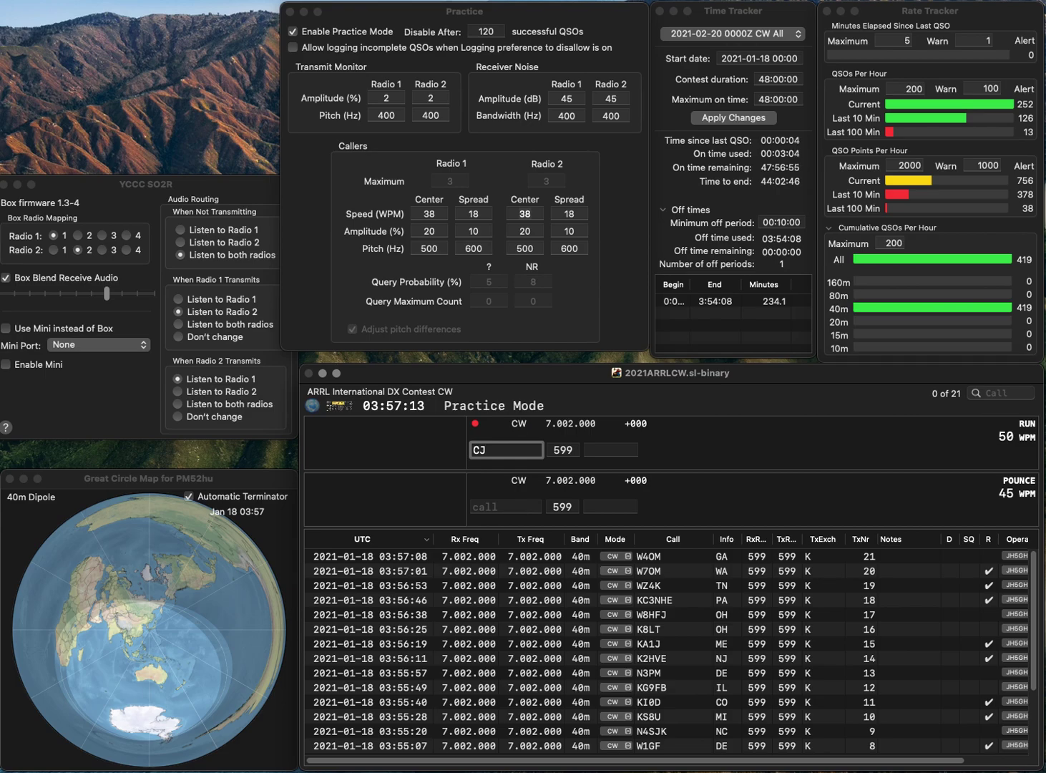
{"action": "type", "text": "2CZ"}
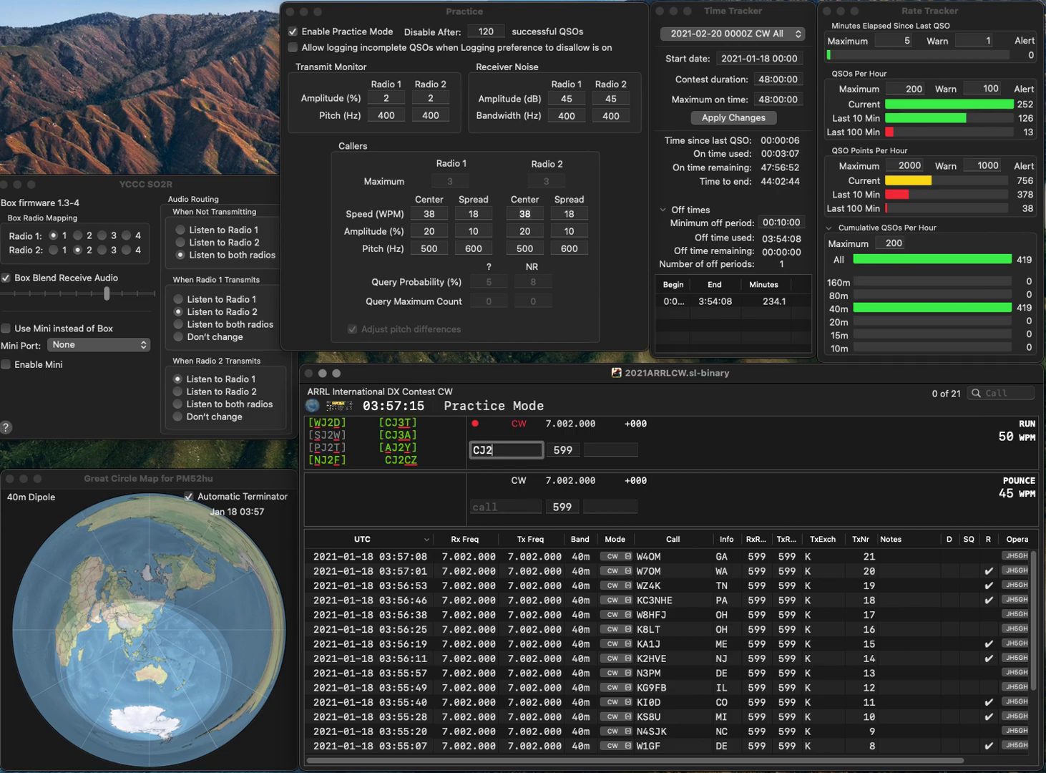
{"action": "key", "text": "Return"}
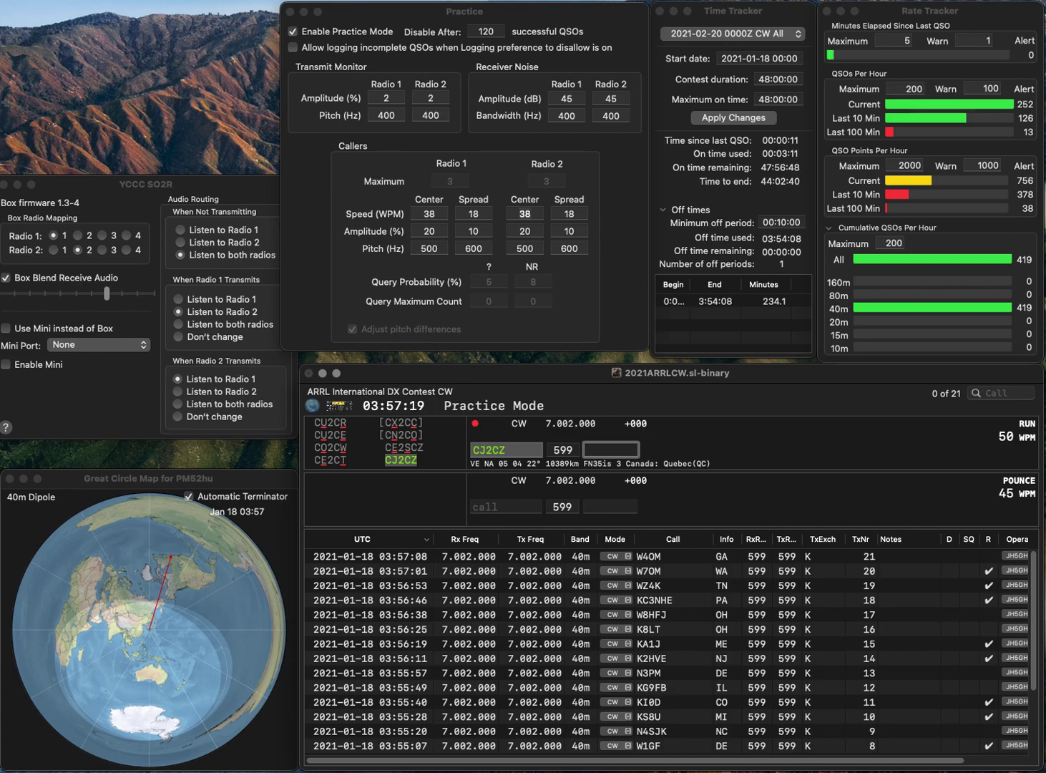
{"action": "type", "text": "QC"}
{"action": "key", "text": "Return"}
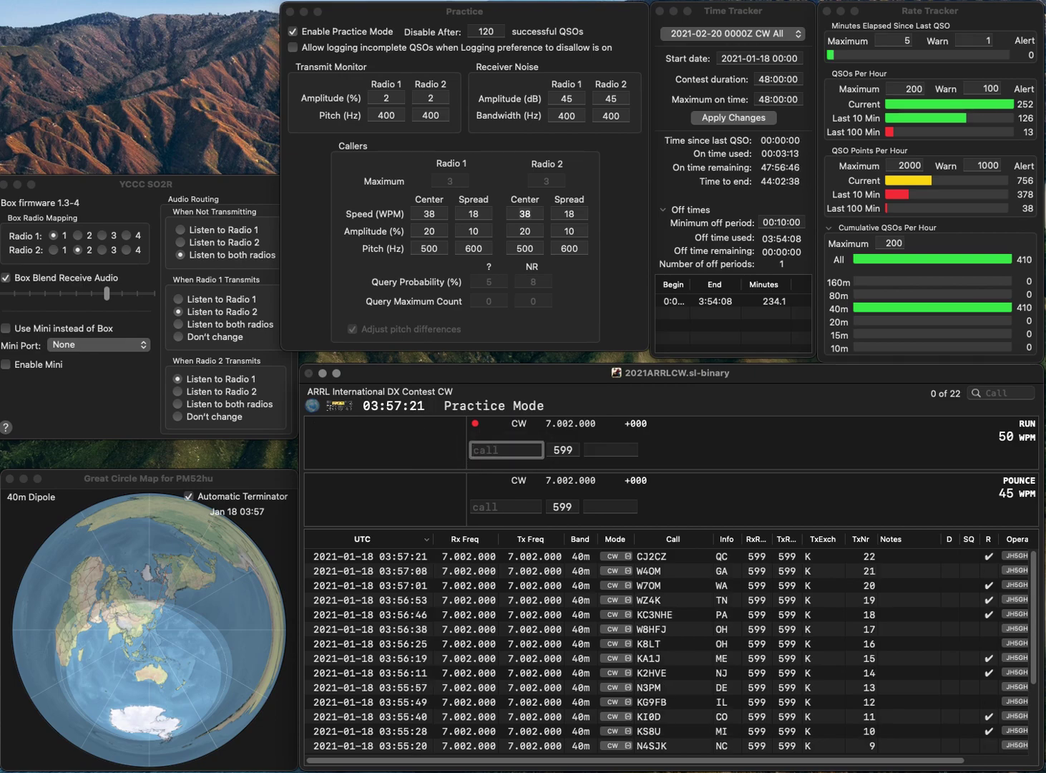
{"action": "type", "text": "KE8L"}
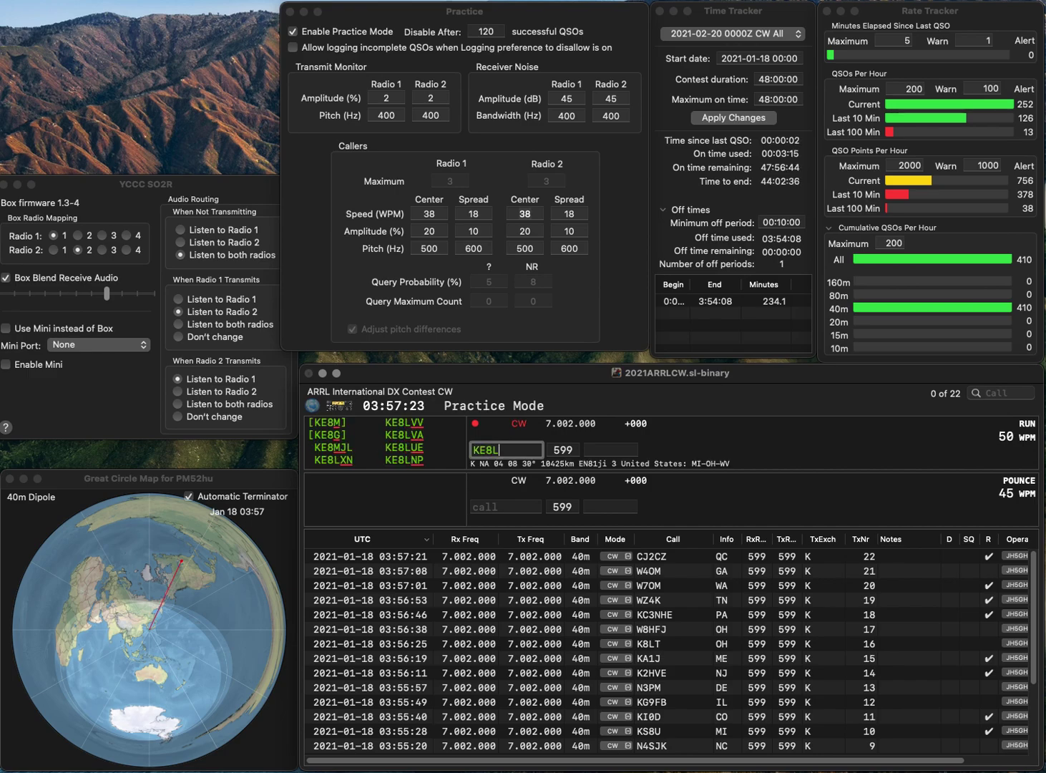
{"action": "type", "text": "XN"}
{"action": "key", "text": "Return"}
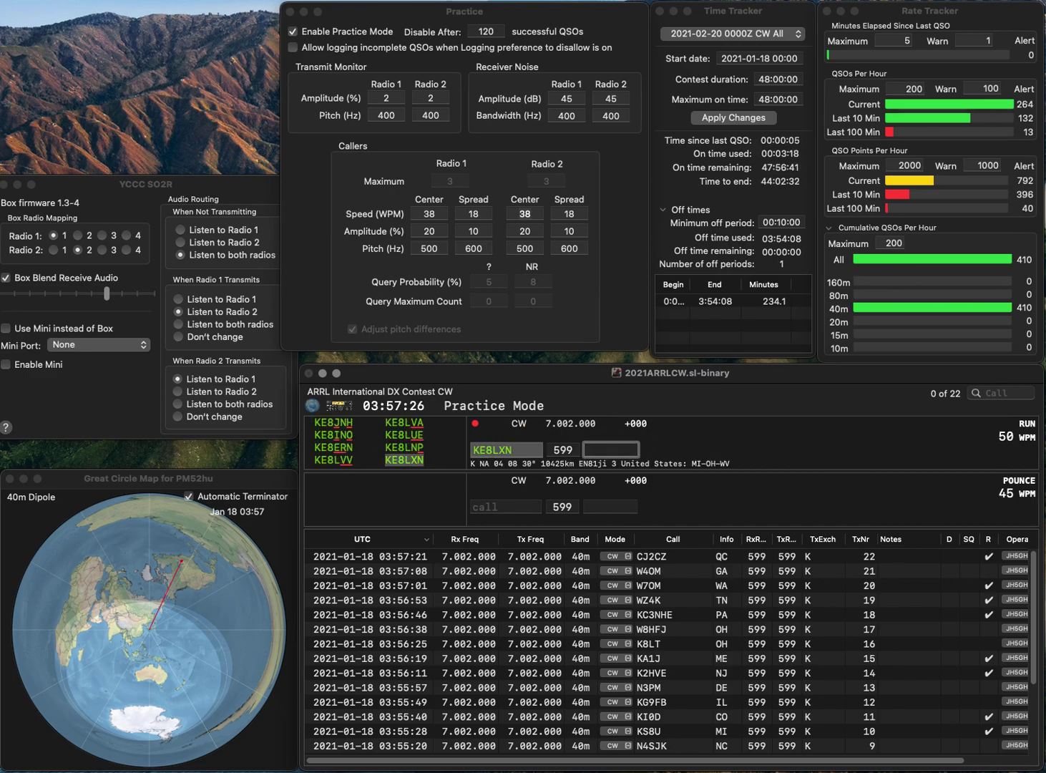
{"action": "type", "text": "V"}
{"action": "key", "text": "Return"}
{"action": "type", "text": "N5CQ"}
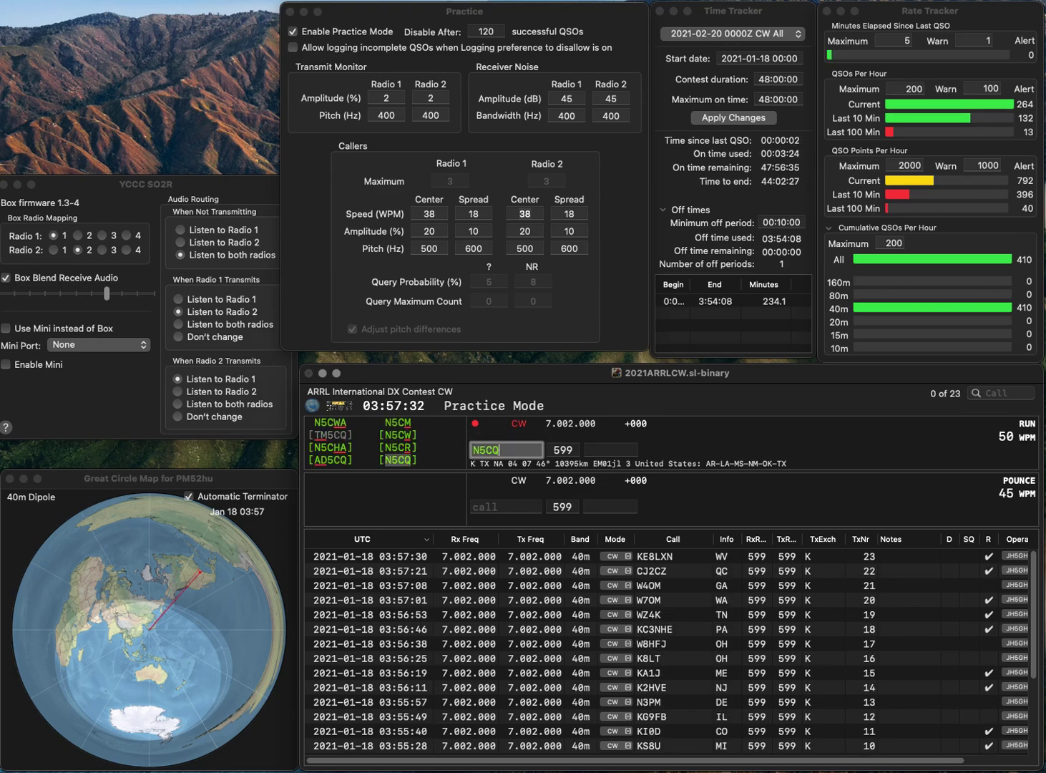
{"action": "key", "text": "Return"}
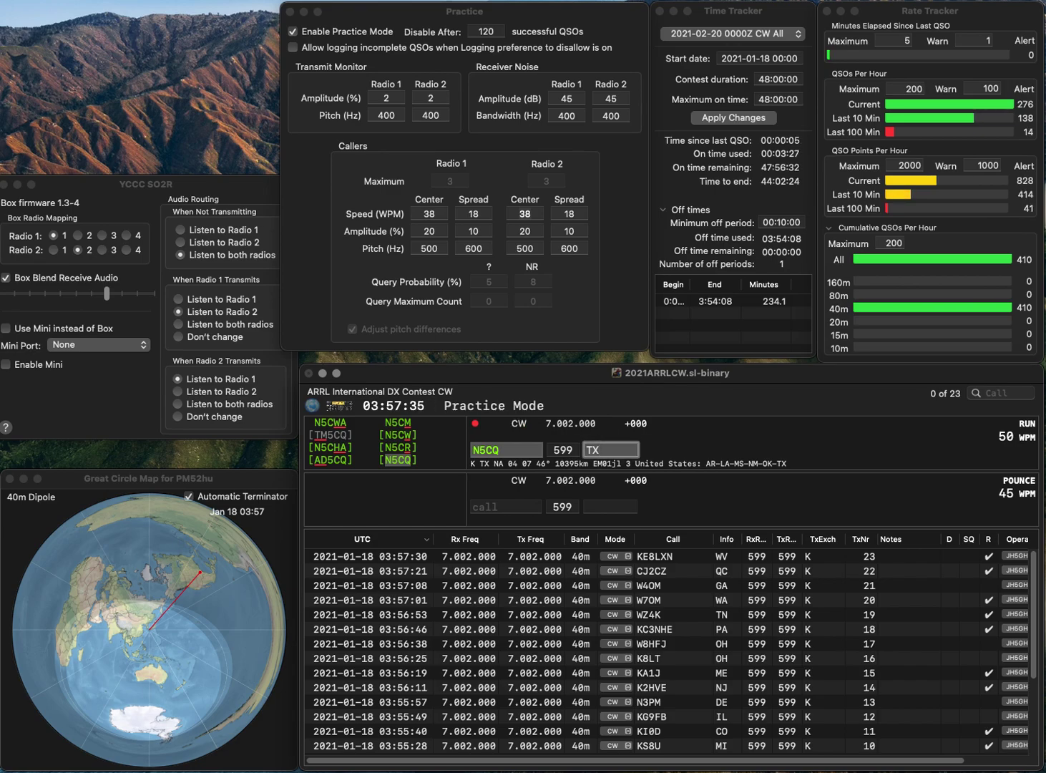
{"action": "key", "text": "Return"}
Step: Log the run contacts with N9RJV and WE9V, both with received exchange WI
{"action": "type", "text": "N9RJV"}
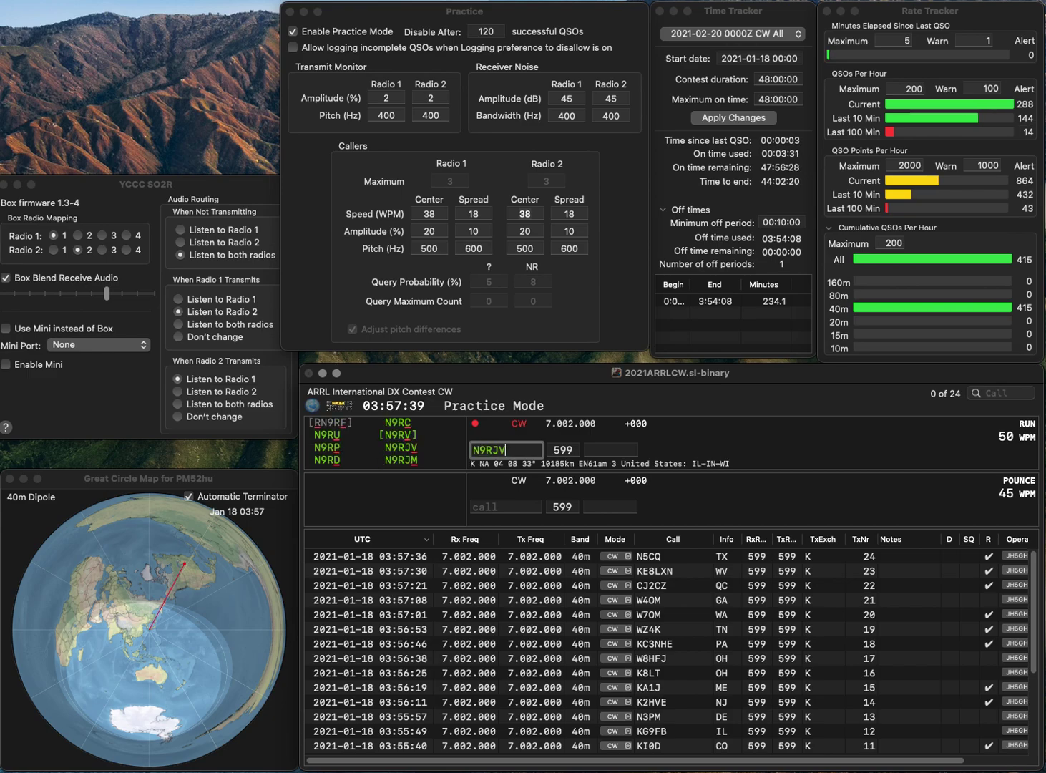
{"action": "key", "text": "Return"}
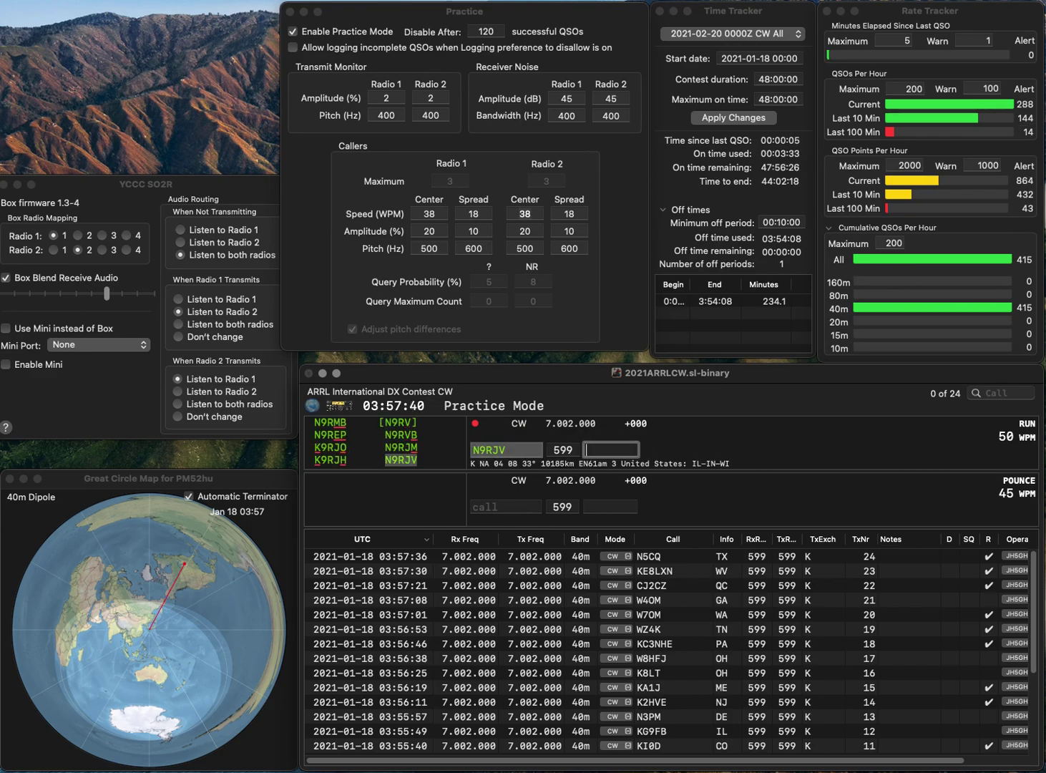
{"action": "type", "text": "WI"}
{"action": "key", "text": "Return"}
{"action": "type", "text": "WE9V"}
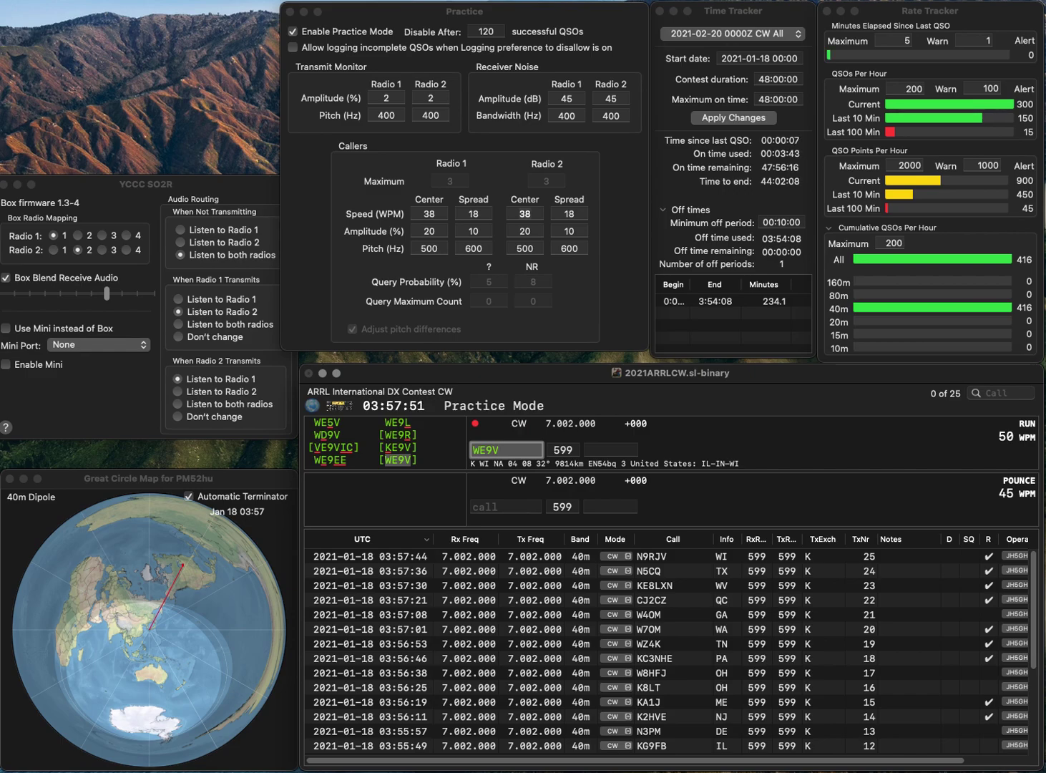
{"action": "key", "text": "Return"}
{"action": "key", "text": "Return"}
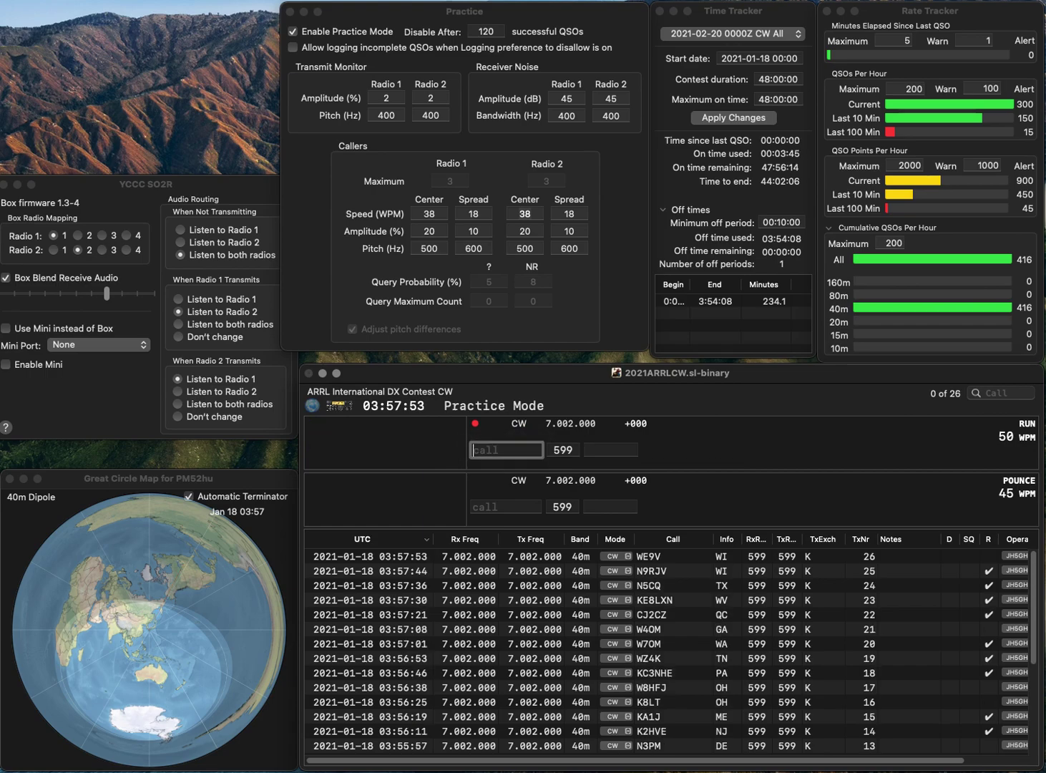
{"action": "type", "text": "W9YXX"}
{"action": "key", "text": "Return"}
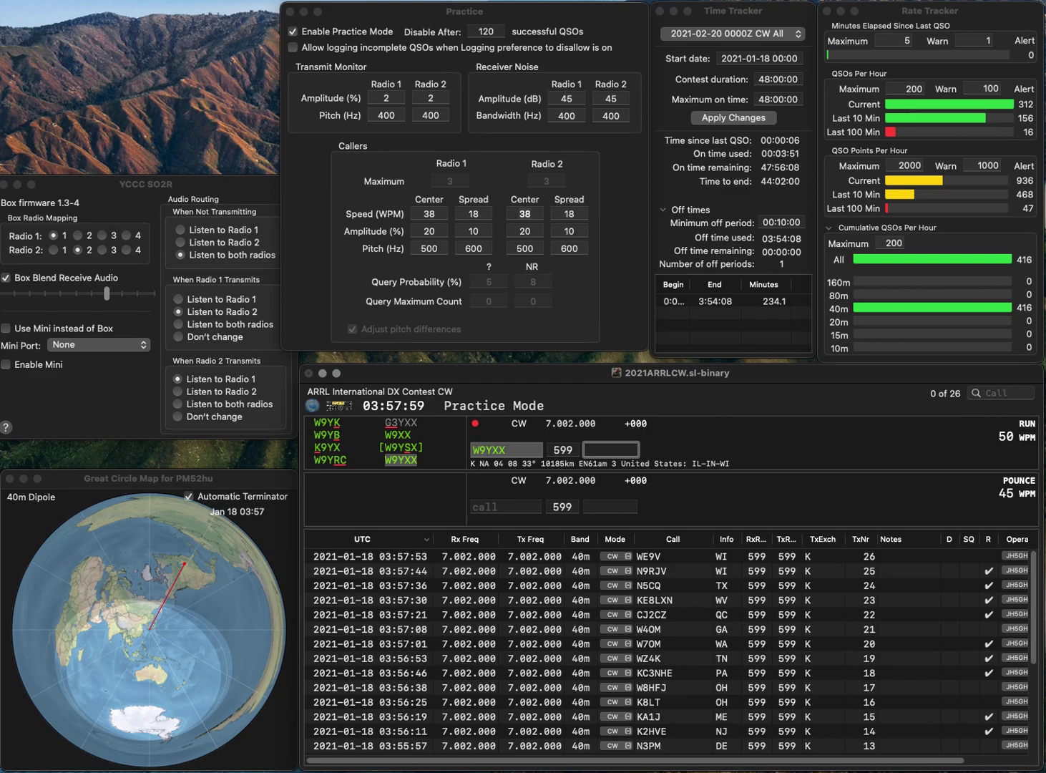
{"action": "type", "text": "WI"}
{"action": "key", "text": "Return"}
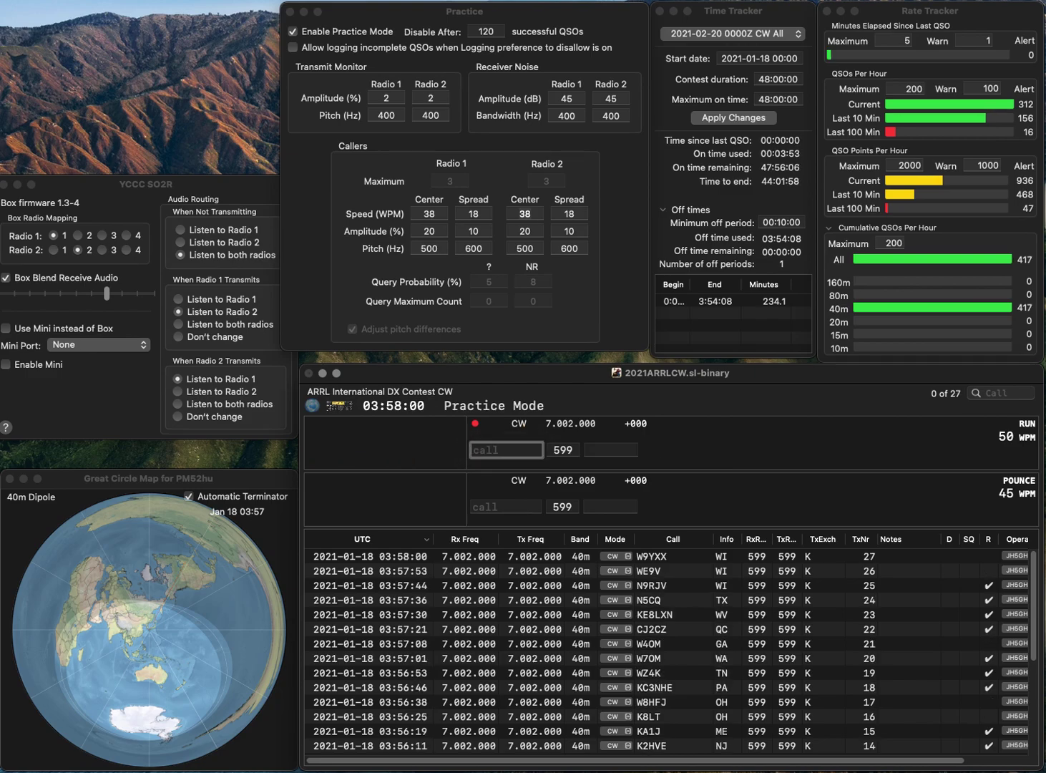
{"action": "type", "text": "N7EPD"}
{"action": "key", "text": "space"}
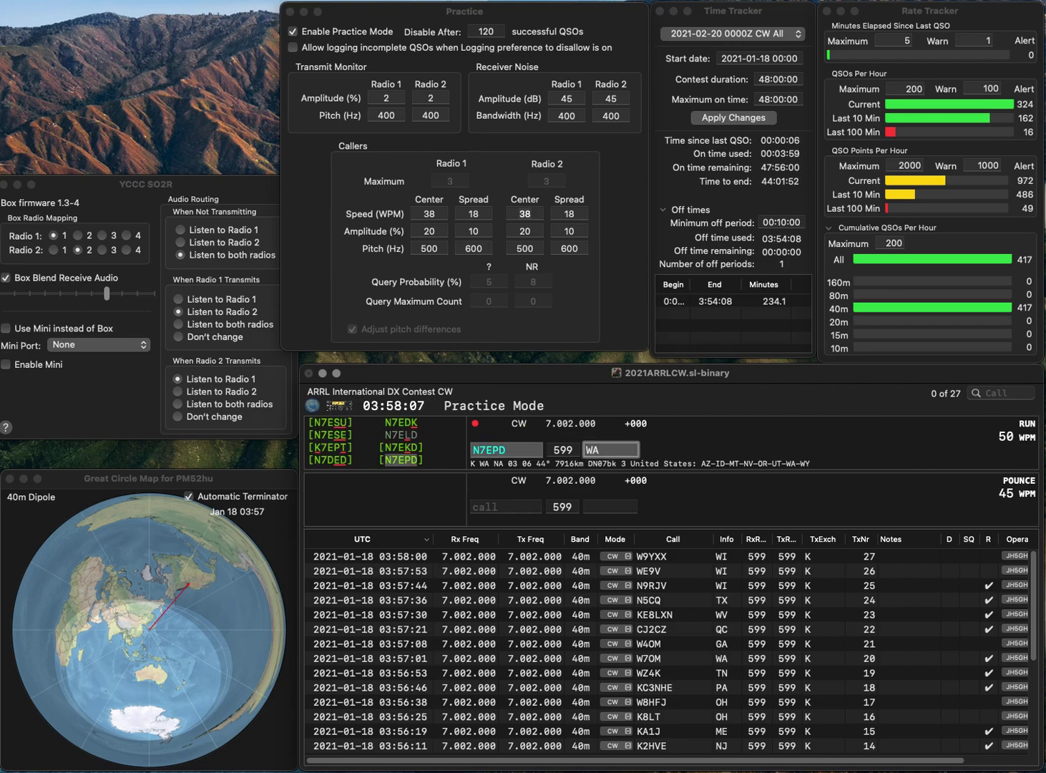
{"action": "key", "text": "Return"}
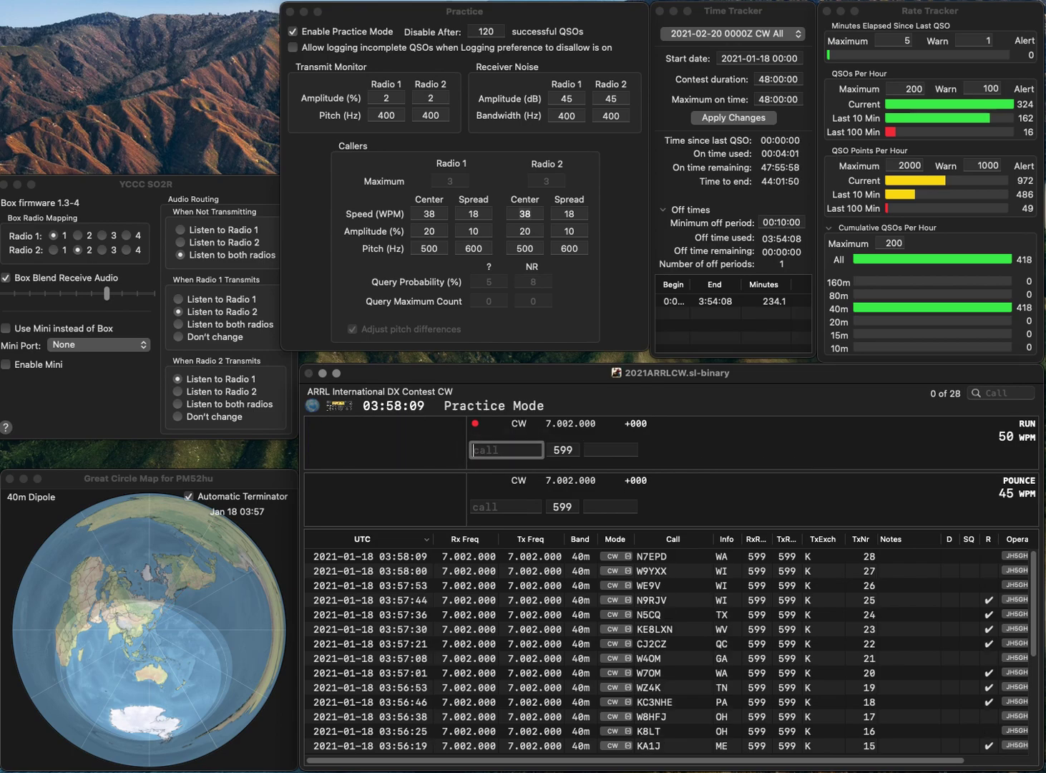
{"action": "type", "text": "W2NO"}
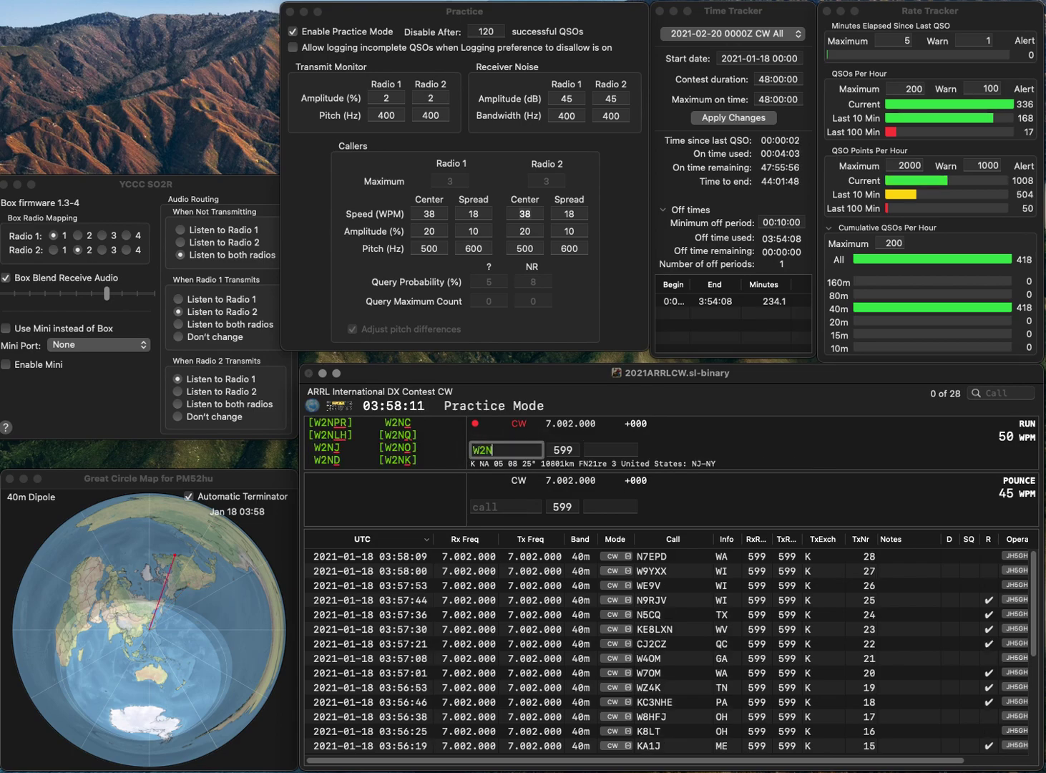
{"action": "key", "text": "space"}
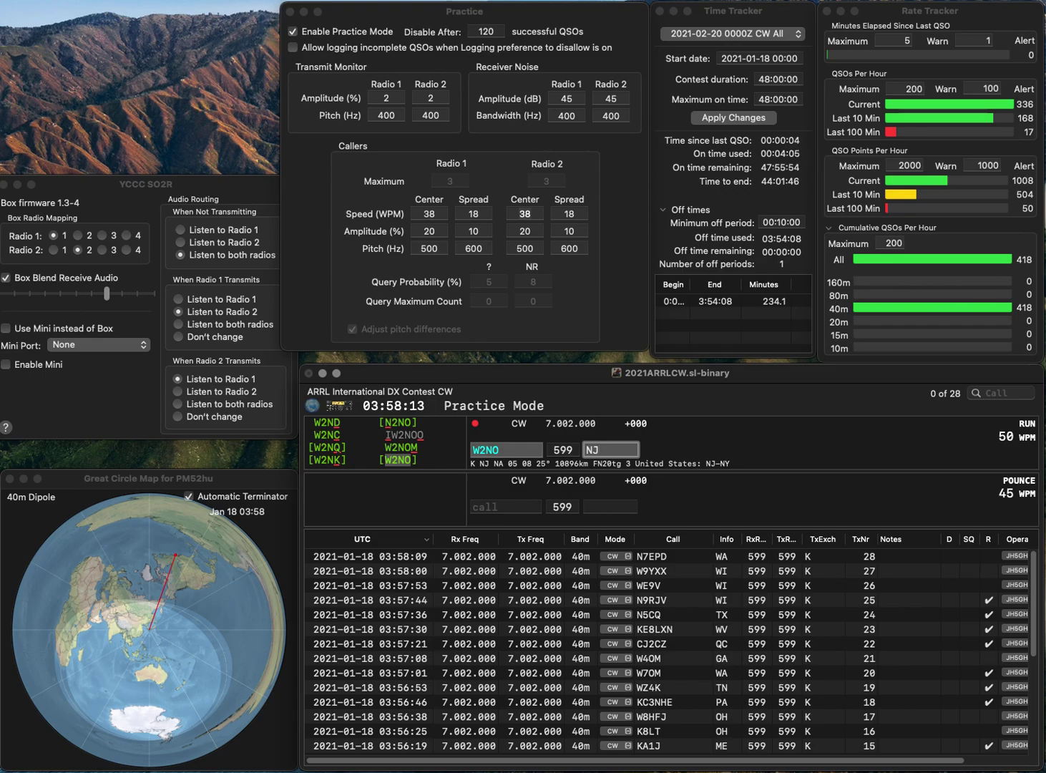
{"action": "key", "text": "Return"}
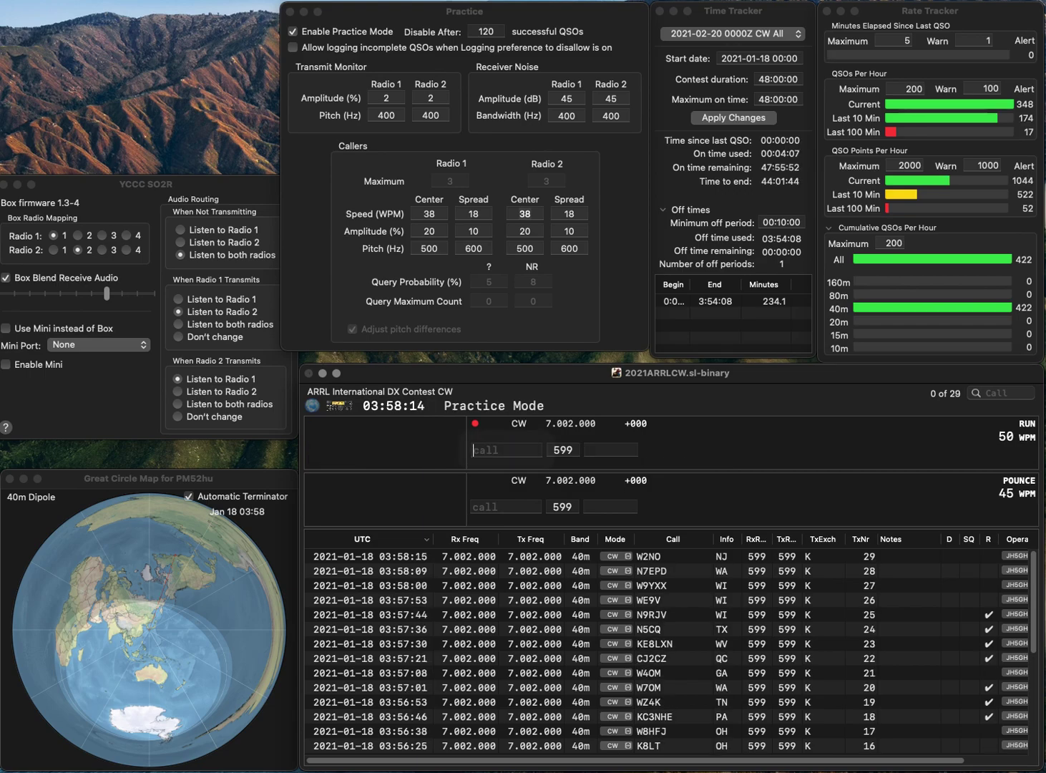
{"action": "type", "text": "NV5B"}
{"action": "key", "text": "Return"}
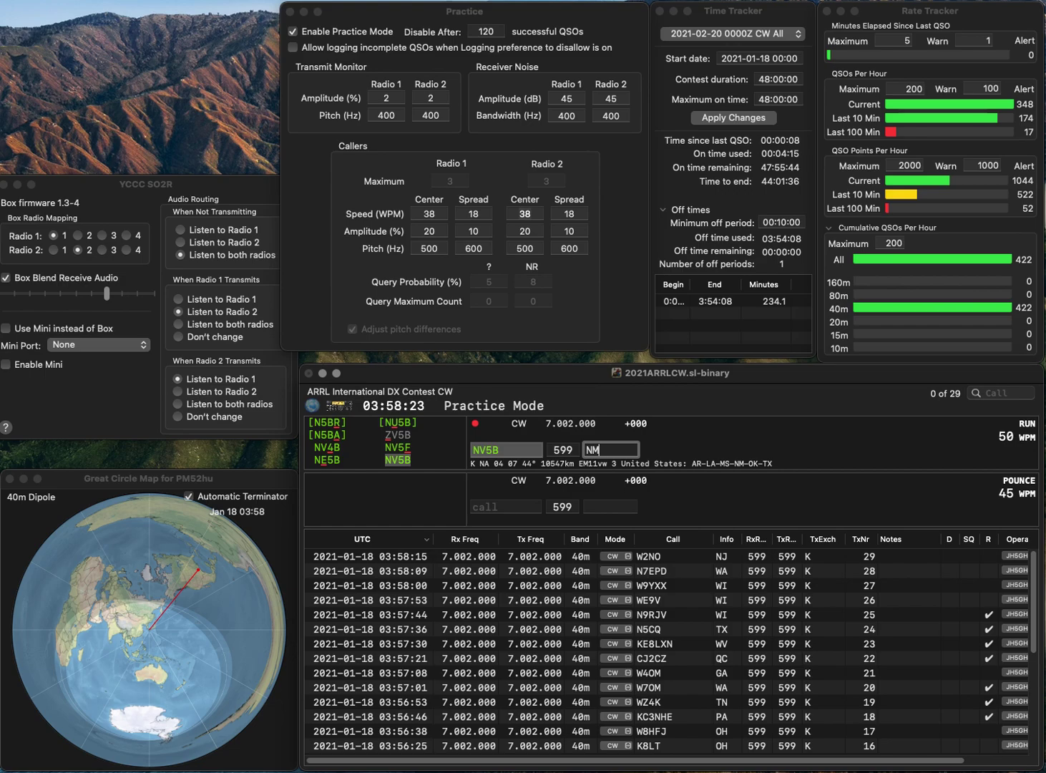
{"action": "type", "text": "M"}
{"action": "key", "text": "Return"}
{"action": "type", "text": "WA"}
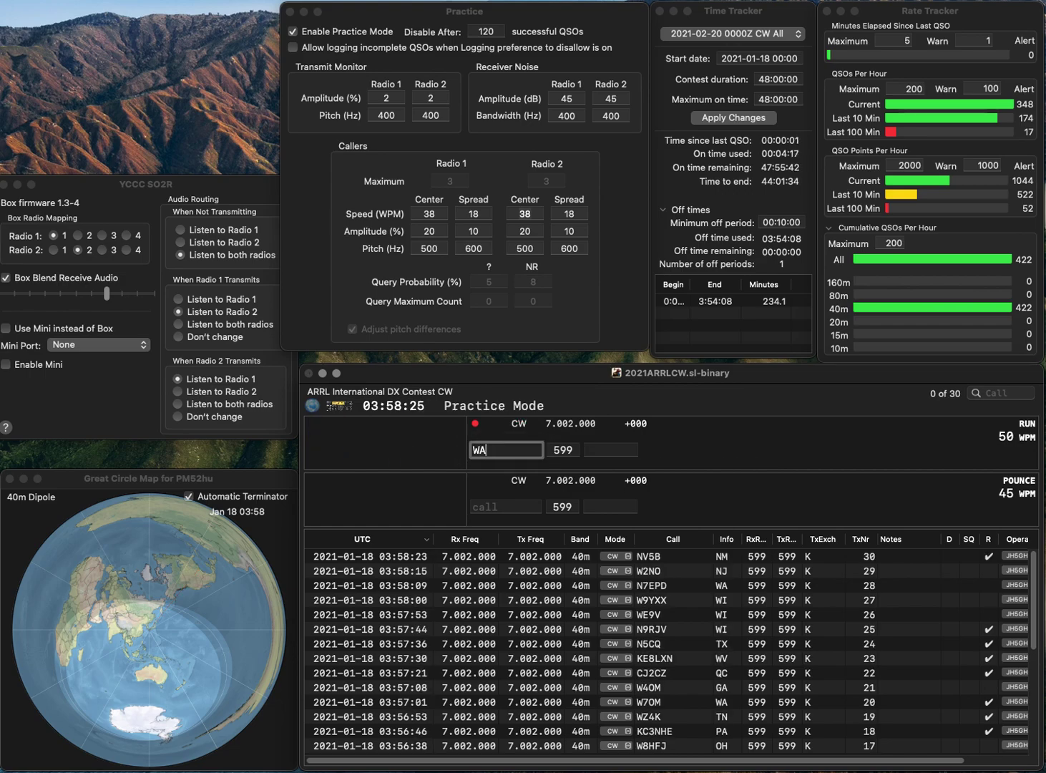
{"action": "type", "text": "5LFD"}
{"action": "key", "text": "space"}
{"action": "type", "text": "TX"}
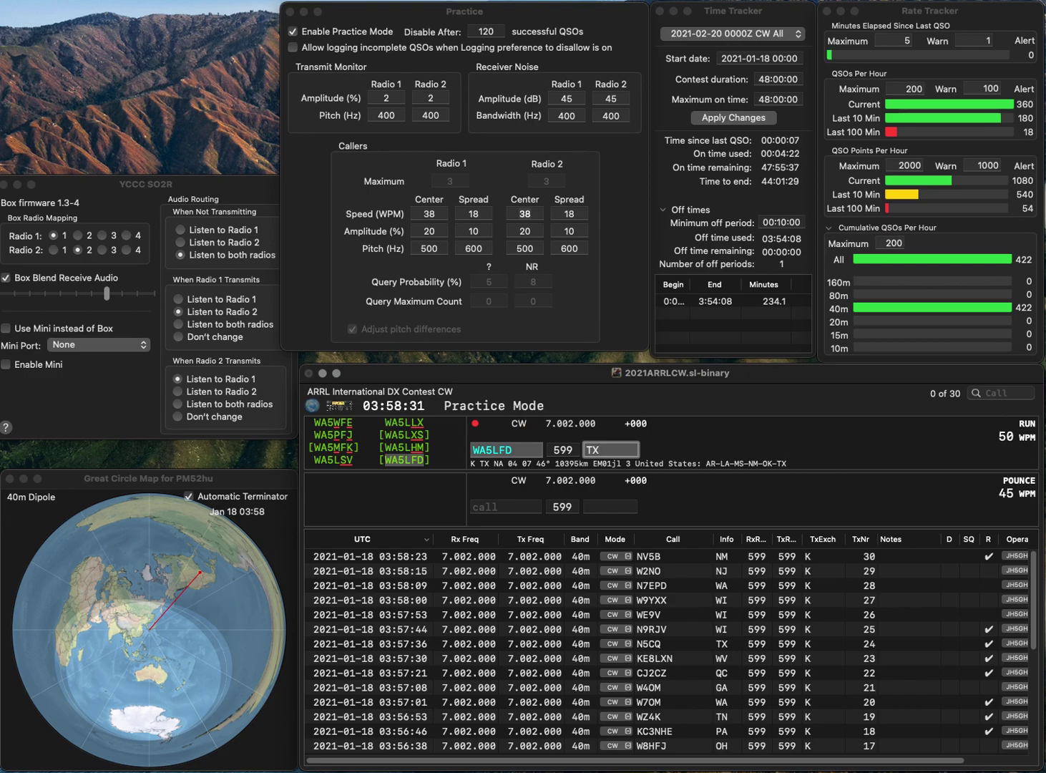
{"action": "key", "text": "Return"}
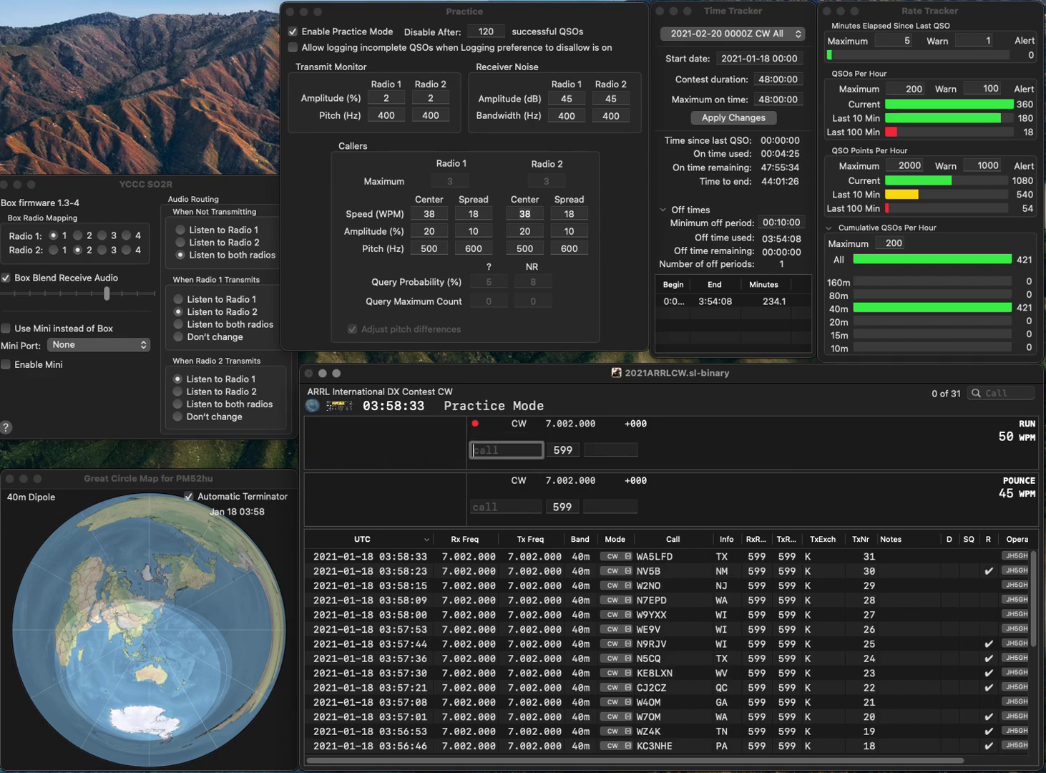
{"action": "type", "text": "WQ5C"}
{"action": "key", "text": "Return"}
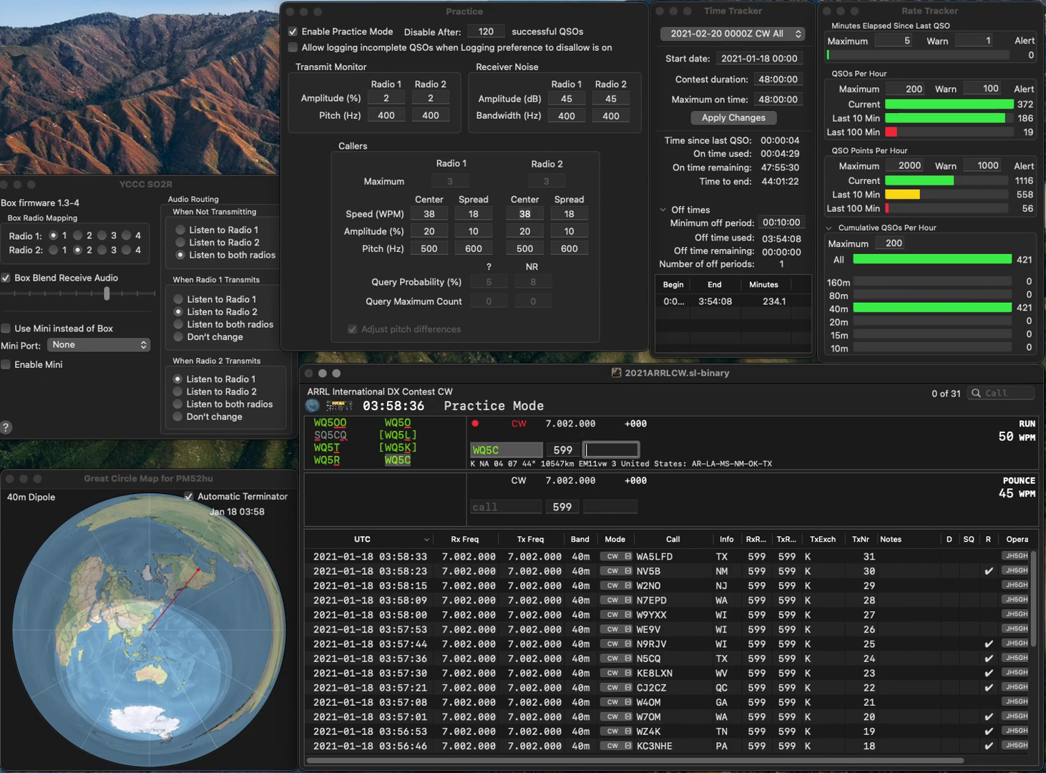
{"action": "type", "text": "MS"}
{"action": "key", "text": "Return"}
{"action": "type", "text": "N8GLS"}
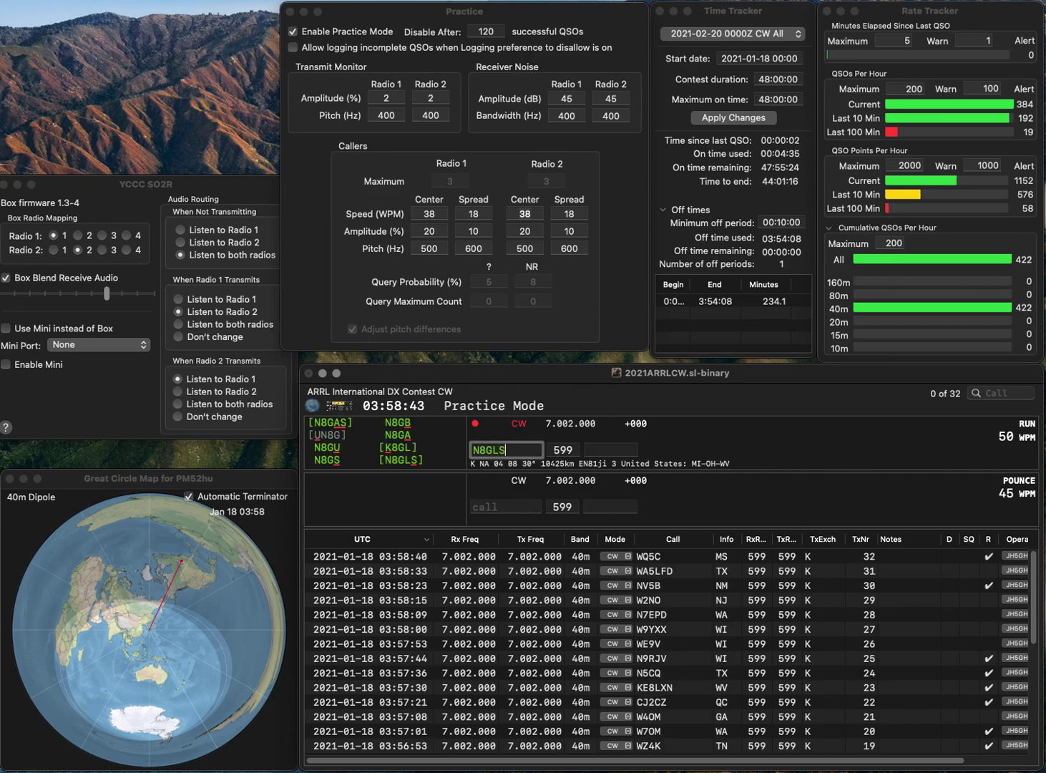
{"action": "key", "text": "Return"}
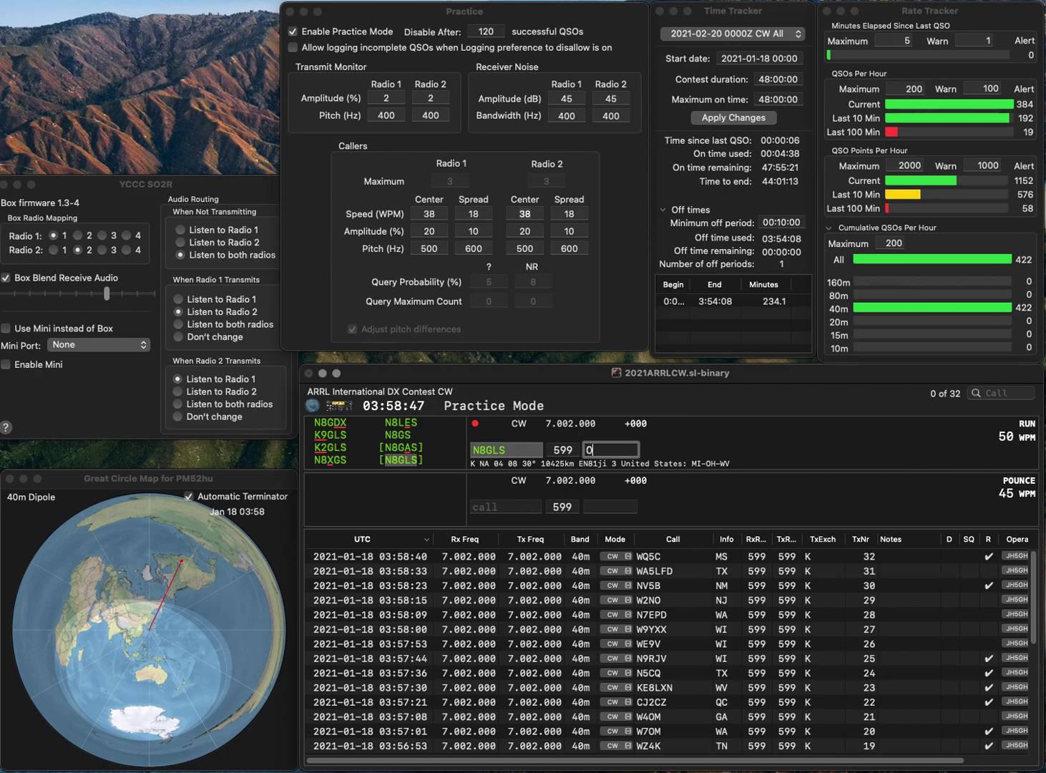
{"action": "key", "text": "Return"}
{"action": "type", "text": "K8"}
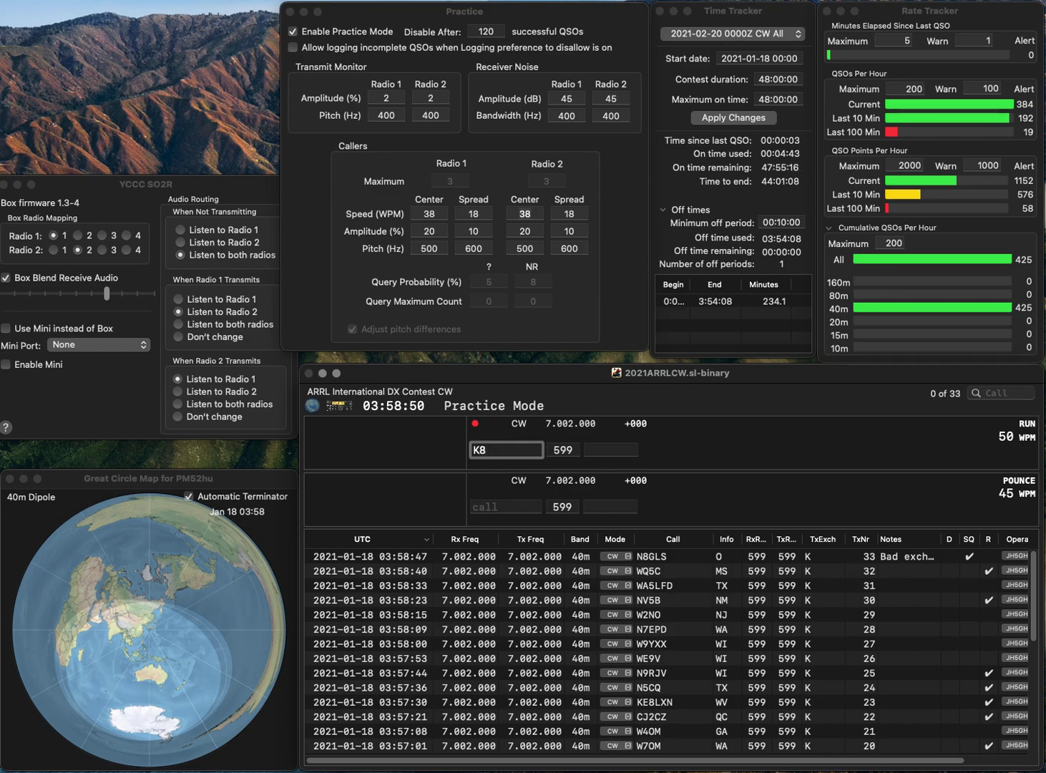
{"action": "type", "text": "IYH"}
{"action": "left_click", "coordinate": [485, 449]}
{"action": "key", "text": "BackSpace"}
{"action": "type", "text": "9"}
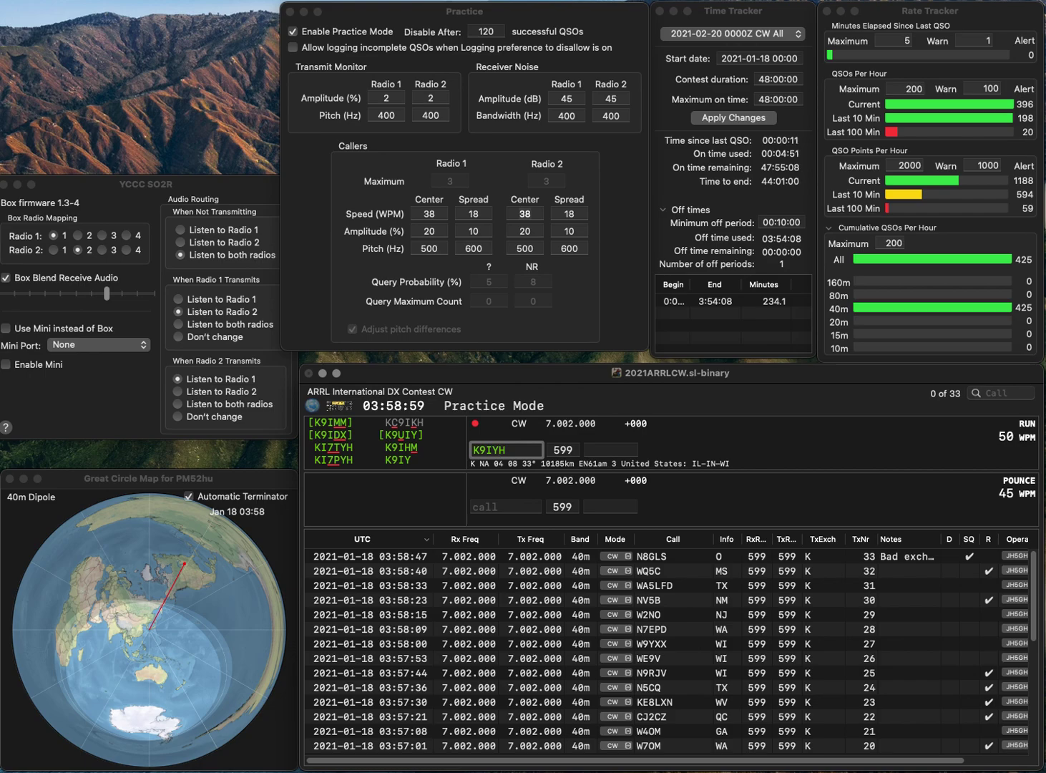
{"action": "key", "text": "BackSpace"}
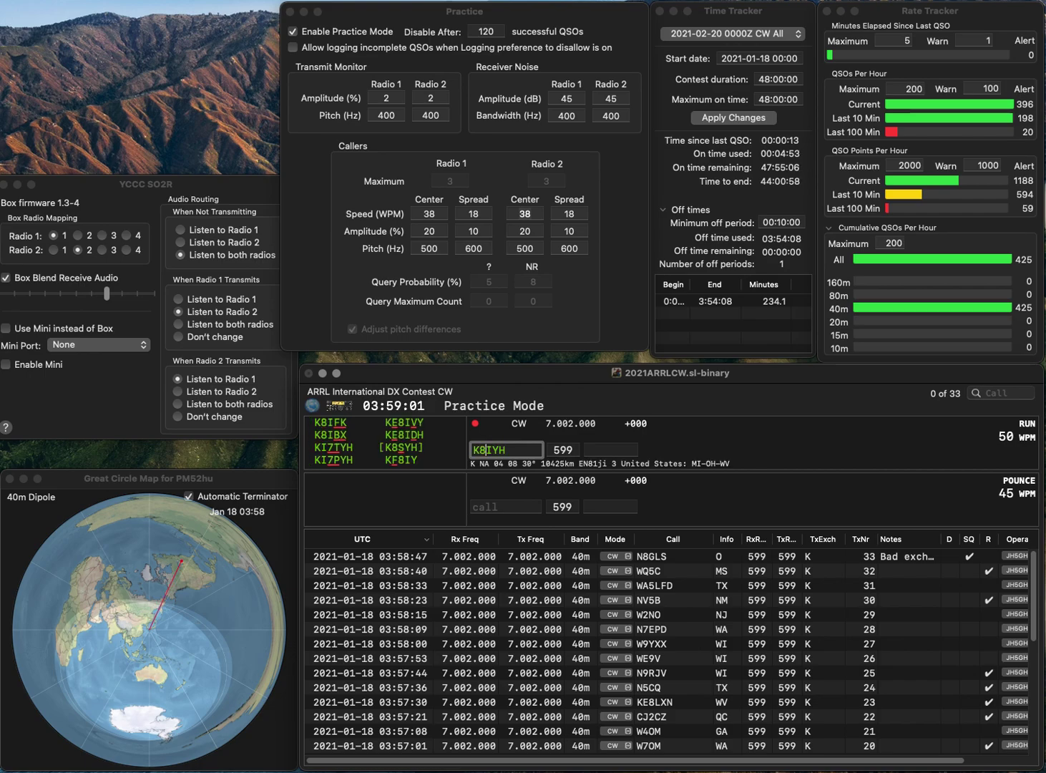
{"action": "type", "text": "8"}
{"action": "key", "text": "Delete"}
{"action": "type", "text": "S"}
{"action": "key", "text": "Tab"}
{"action": "type", "text": "VA"}
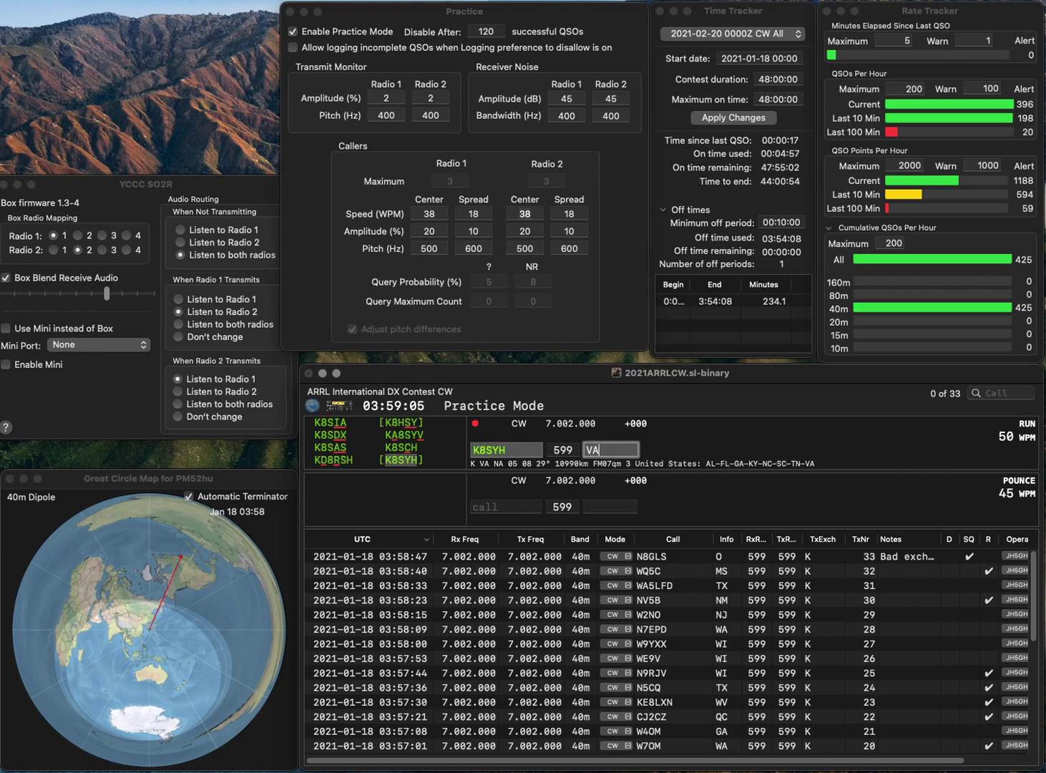
{"action": "key", "text": "Return"}
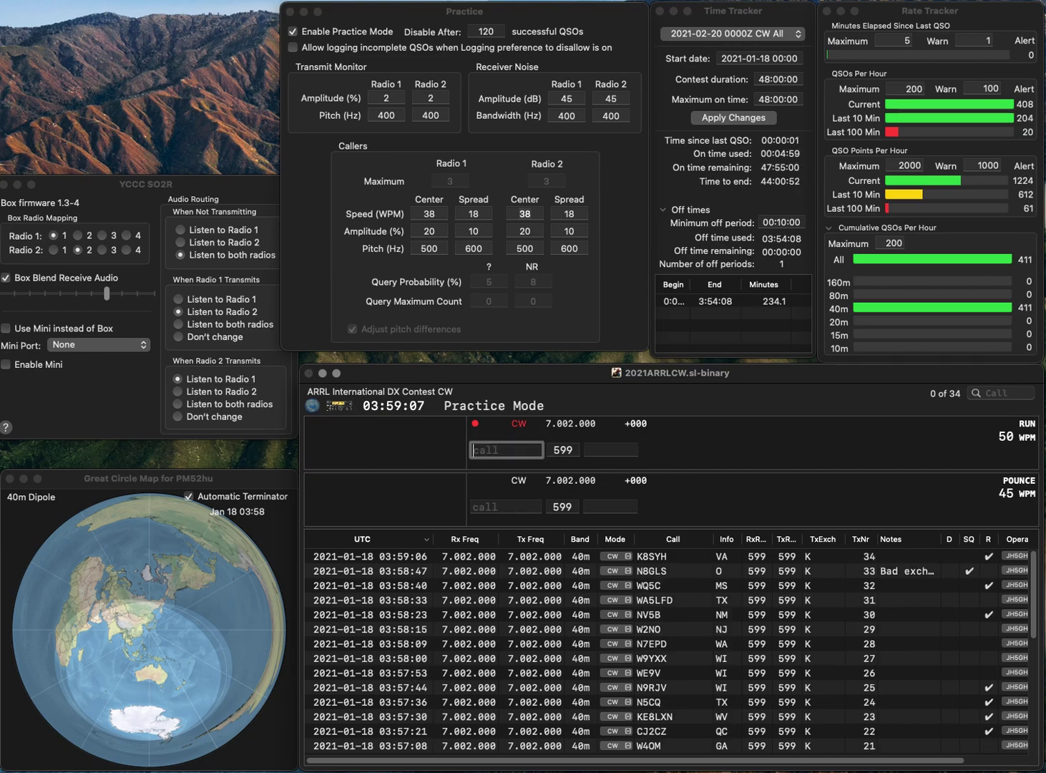
{"action": "type", "text": "K2"}
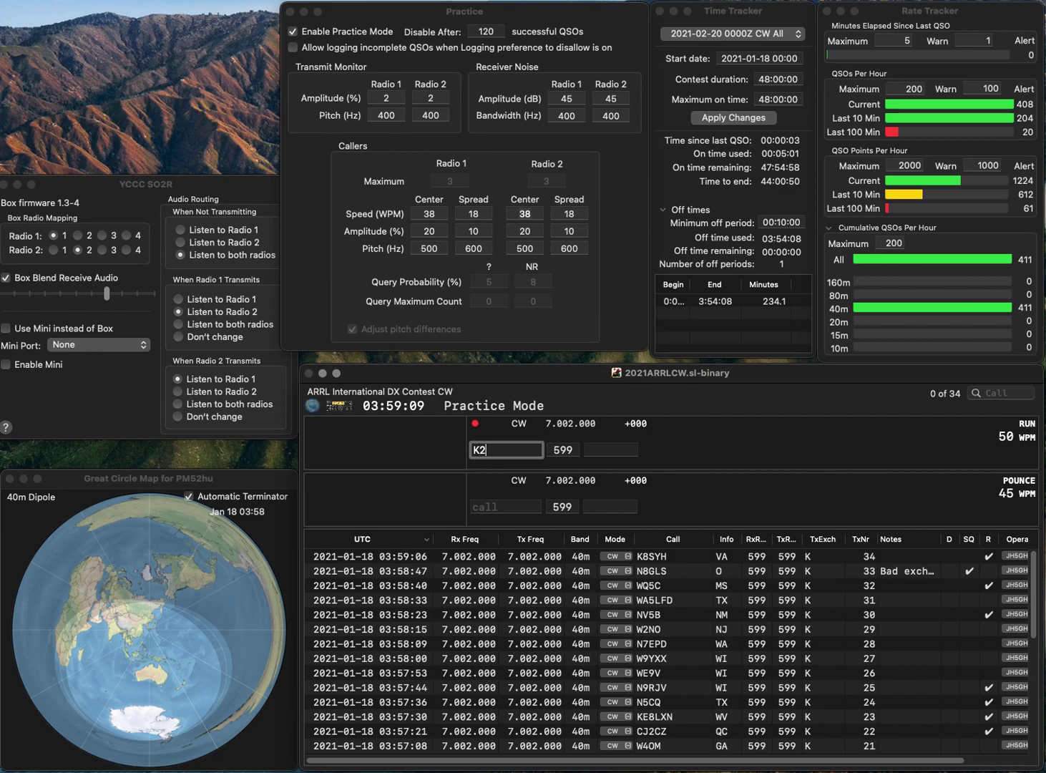
{"action": "type", "text": "GMT"}
{"action": "key", "text": "Tab"}
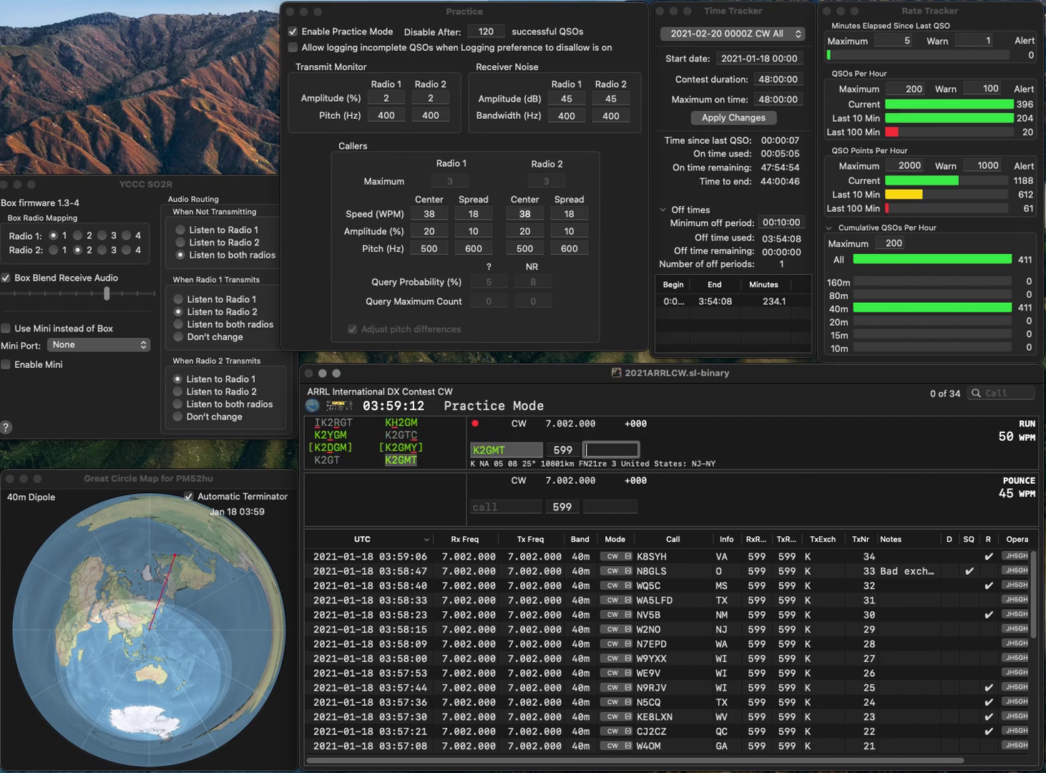
{"action": "type", "text": "NJ"}
{"action": "key", "text": "Return"}
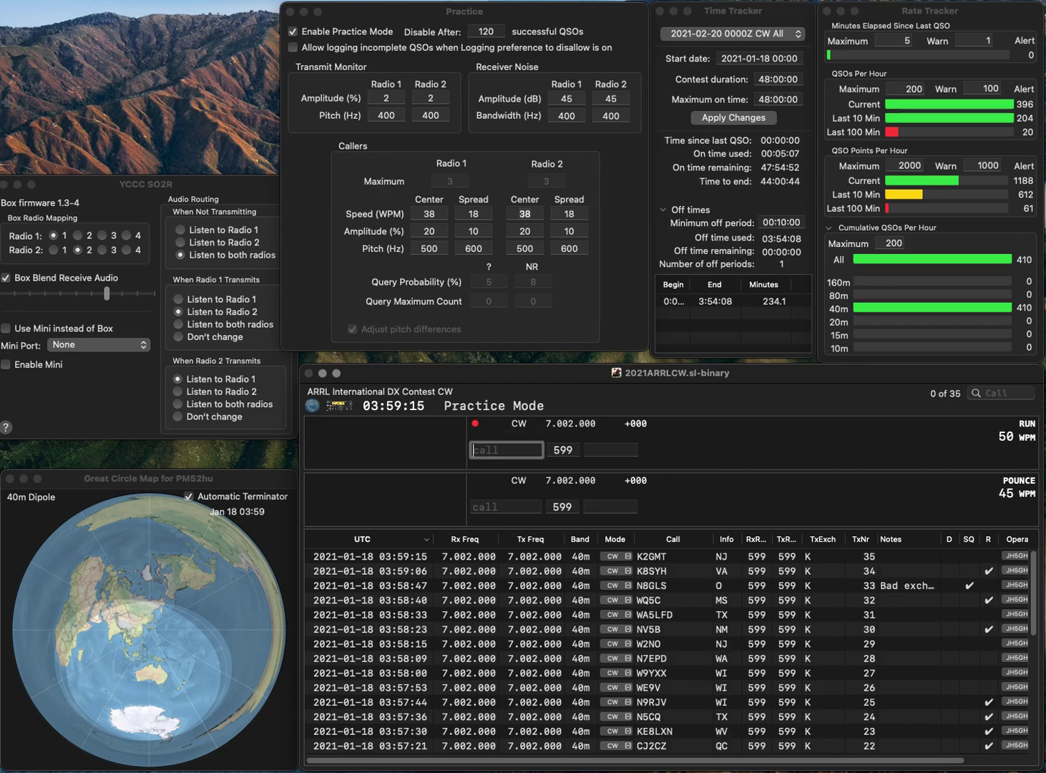
{"action": "type", "text": "N8F"}
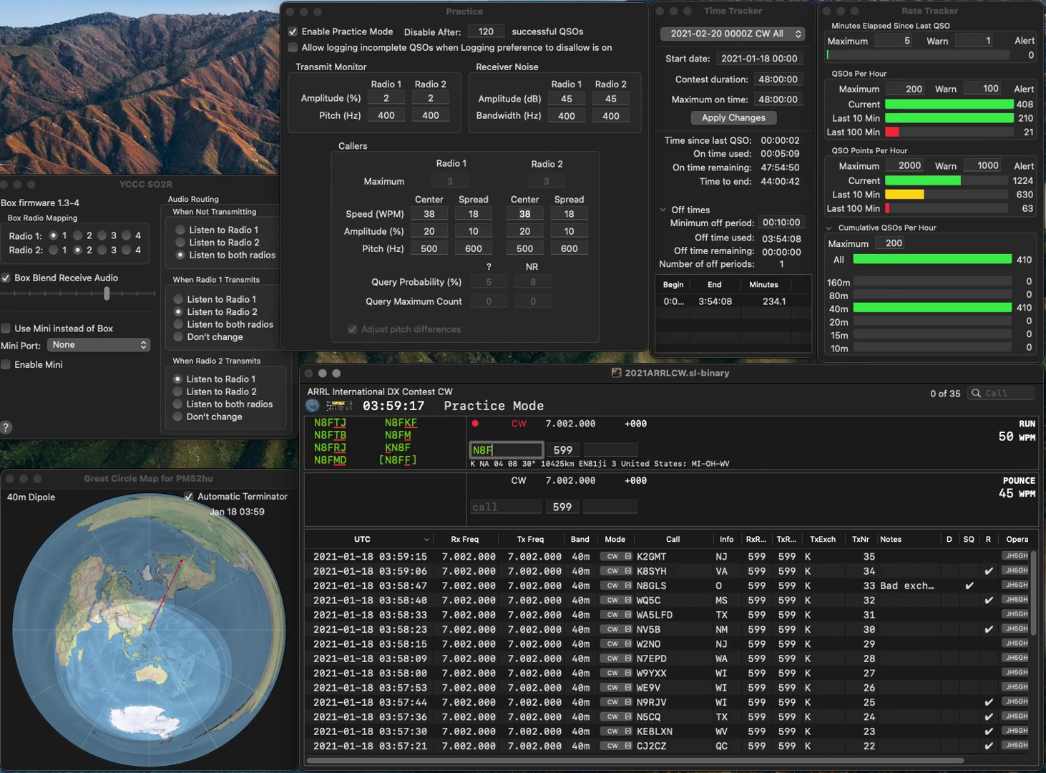
{"action": "type", "text": "MD"}
{"action": "key", "text": "Return"}
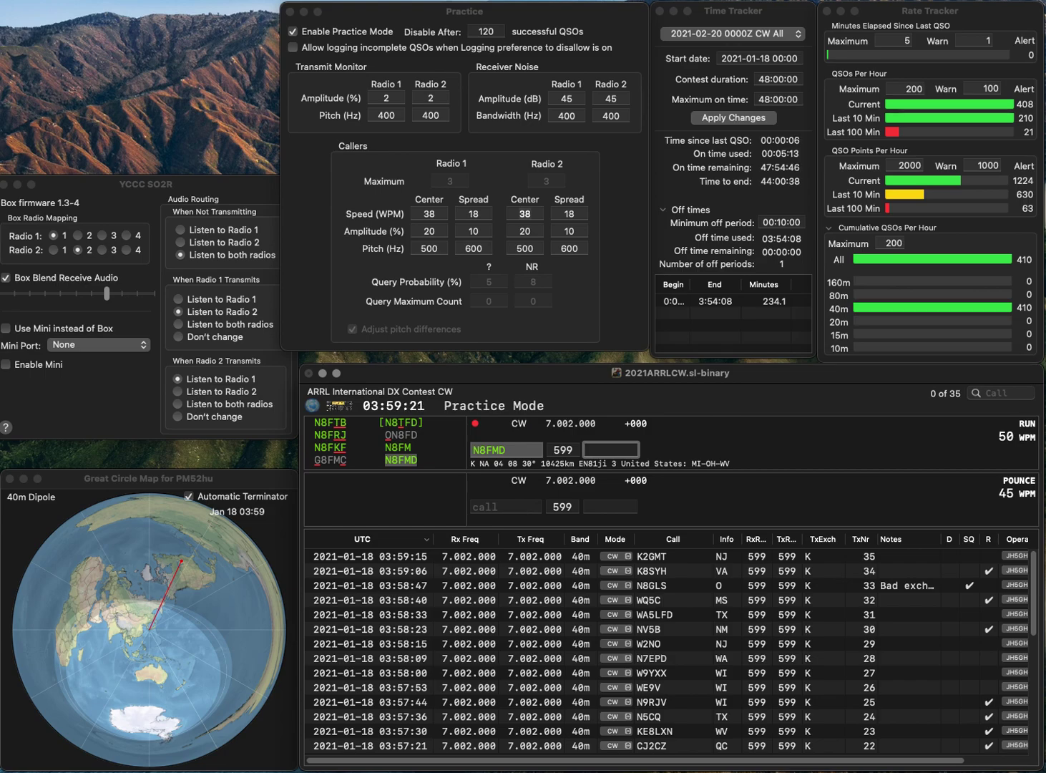
{"action": "key", "text": "Return"}
{"action": "type", "text": "N"}
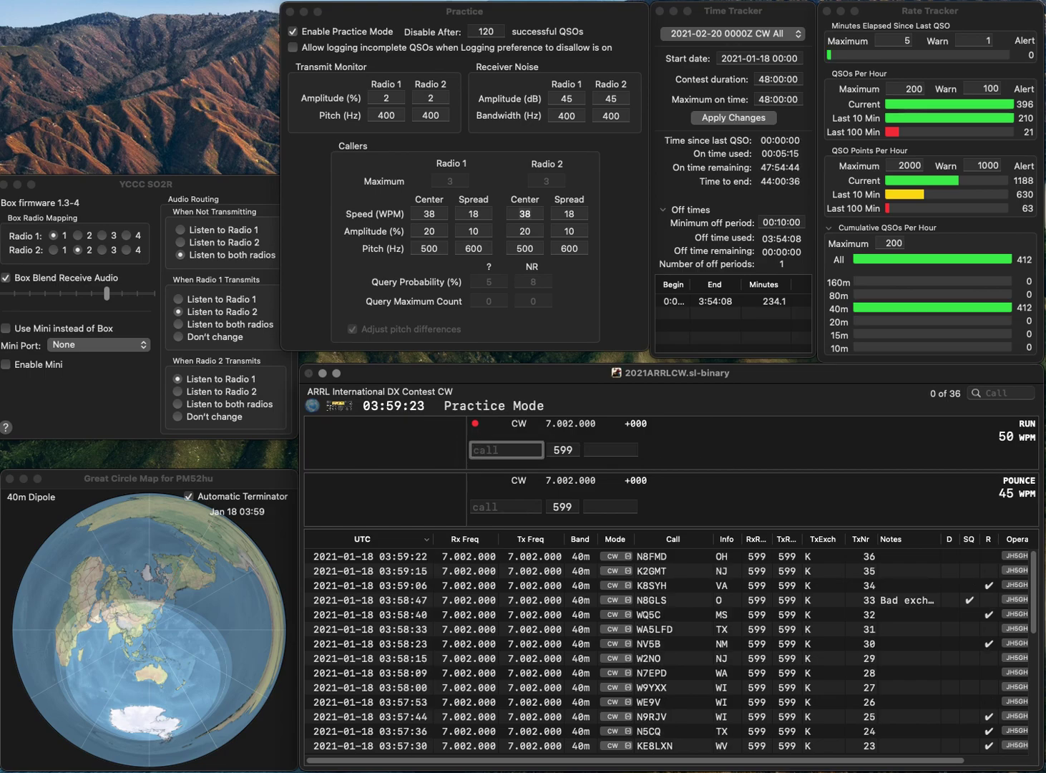
{"action": "type", "text": "5E"}
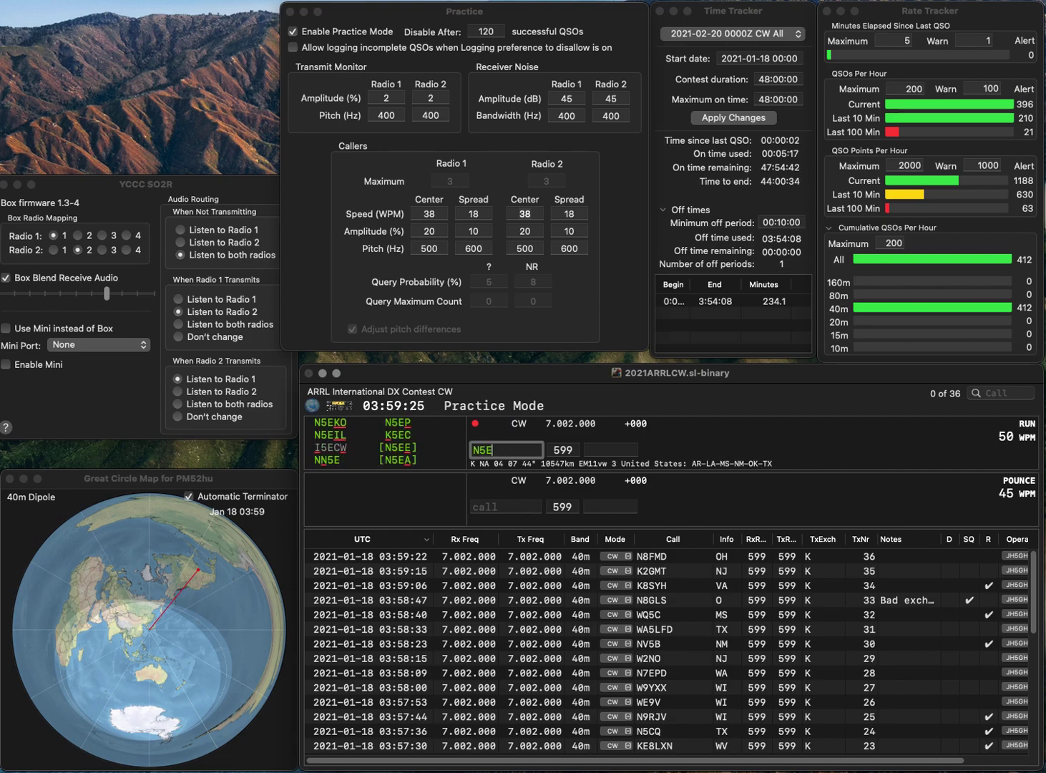
{"action": "type", "text": "YQ"}
{"action": "key", "text": "space"}
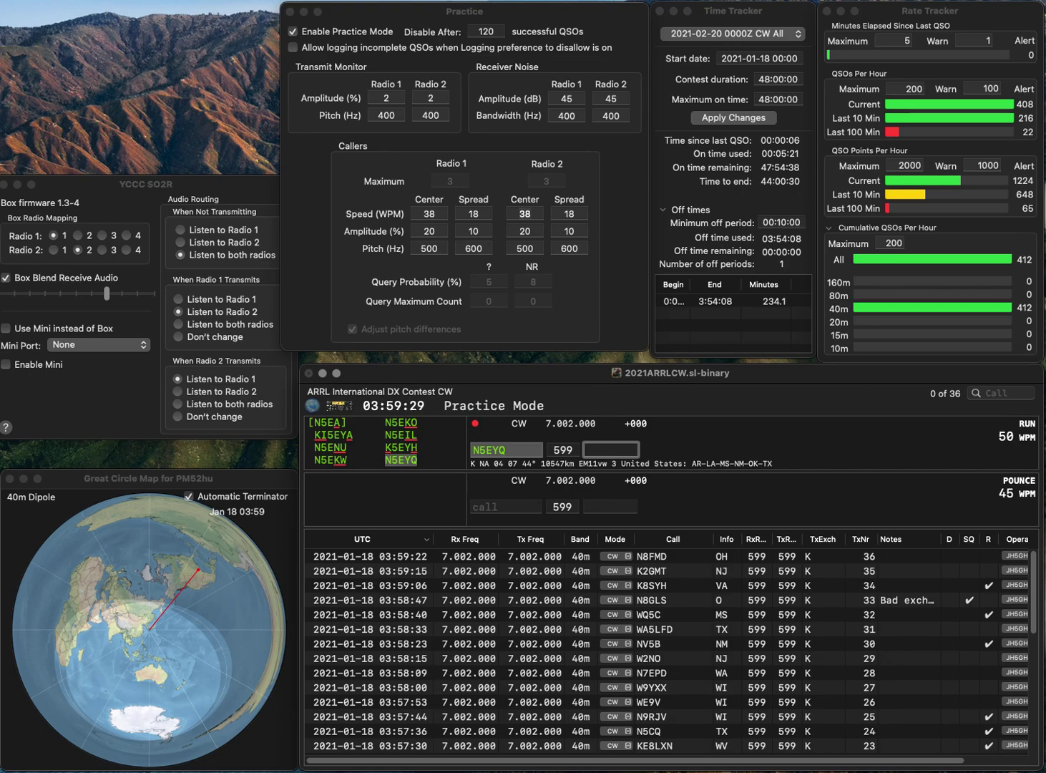
{"action": "type", "text": "NM"}
{"action": "key", "text": "Return"}
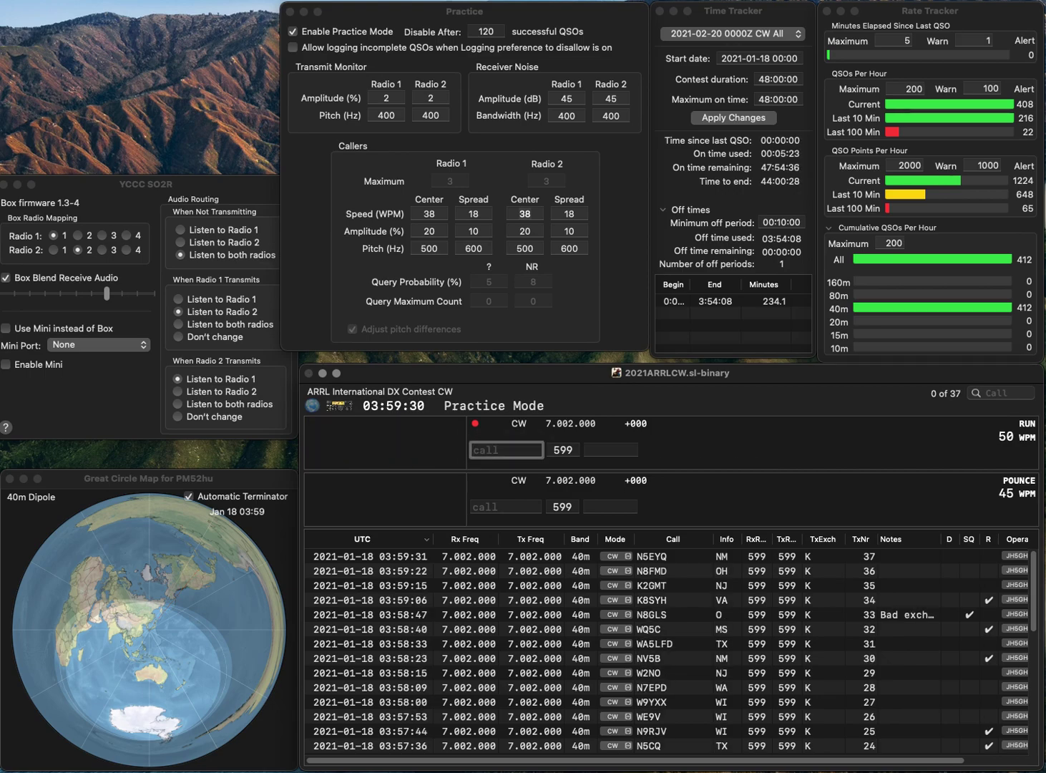
{"action": "type", "text": "K4IU"}
{"action": "key", "text": "space"}
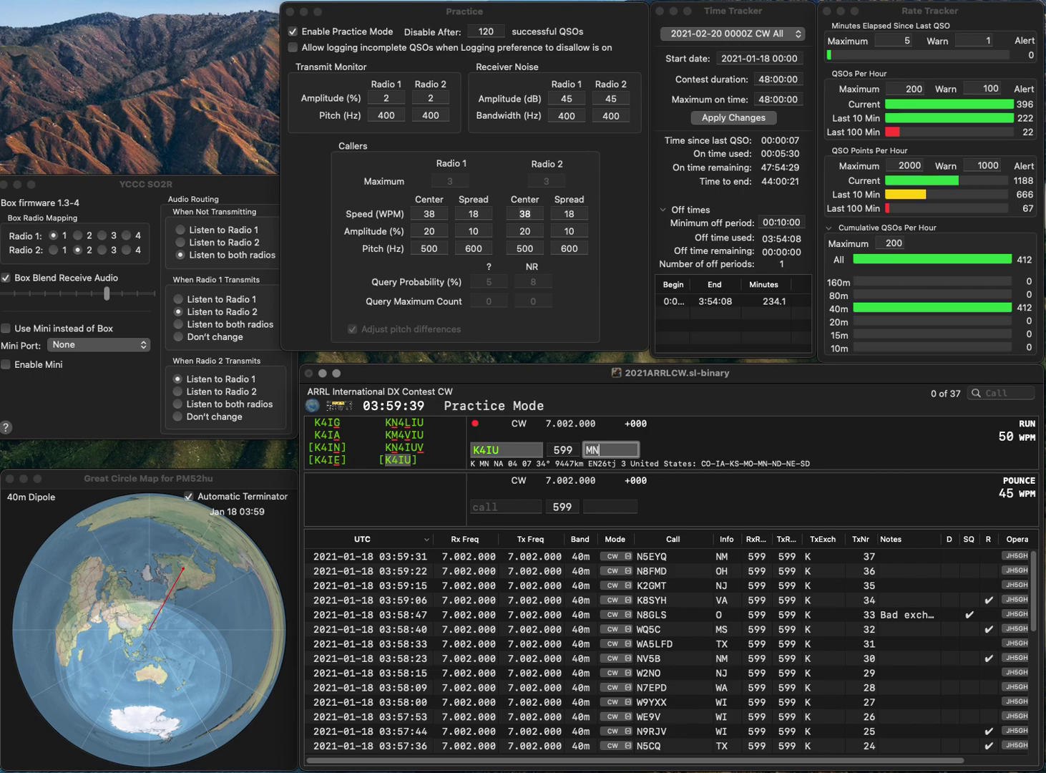
{"action": "key", "text": "Return"}
{"action": "type", "text": "K9ARF"}
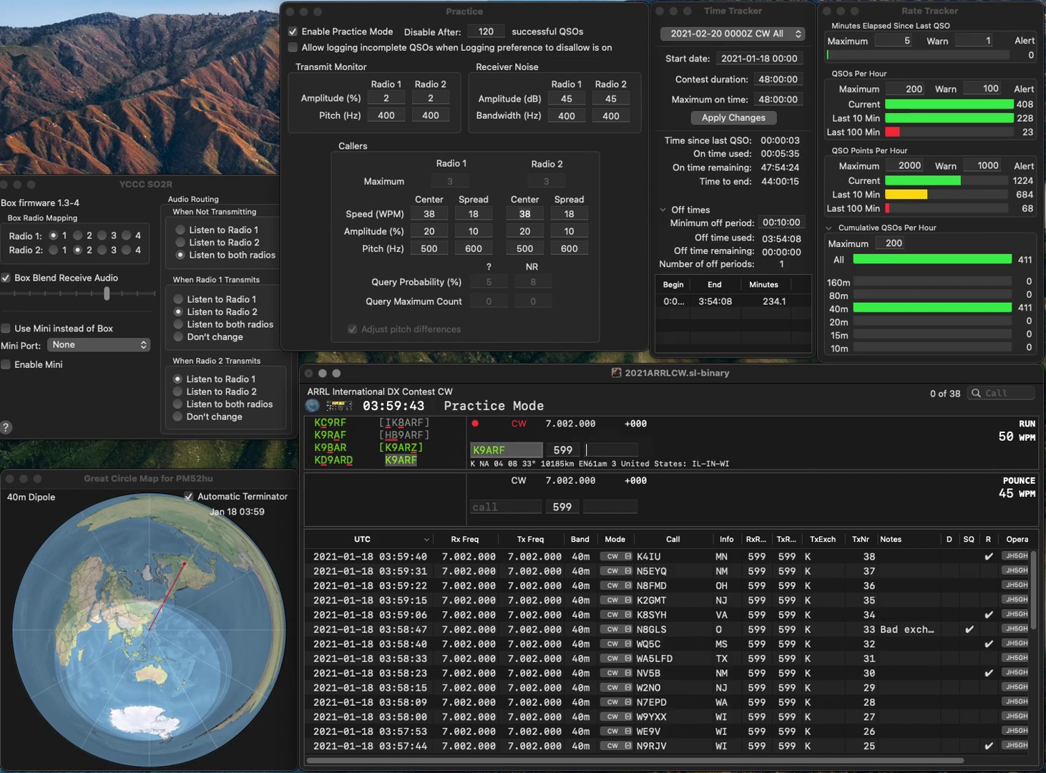
{"action": "key", "text": "Return"}
{"action": "type", "text": "IN"}
{"action": "key", "text": "Return"}
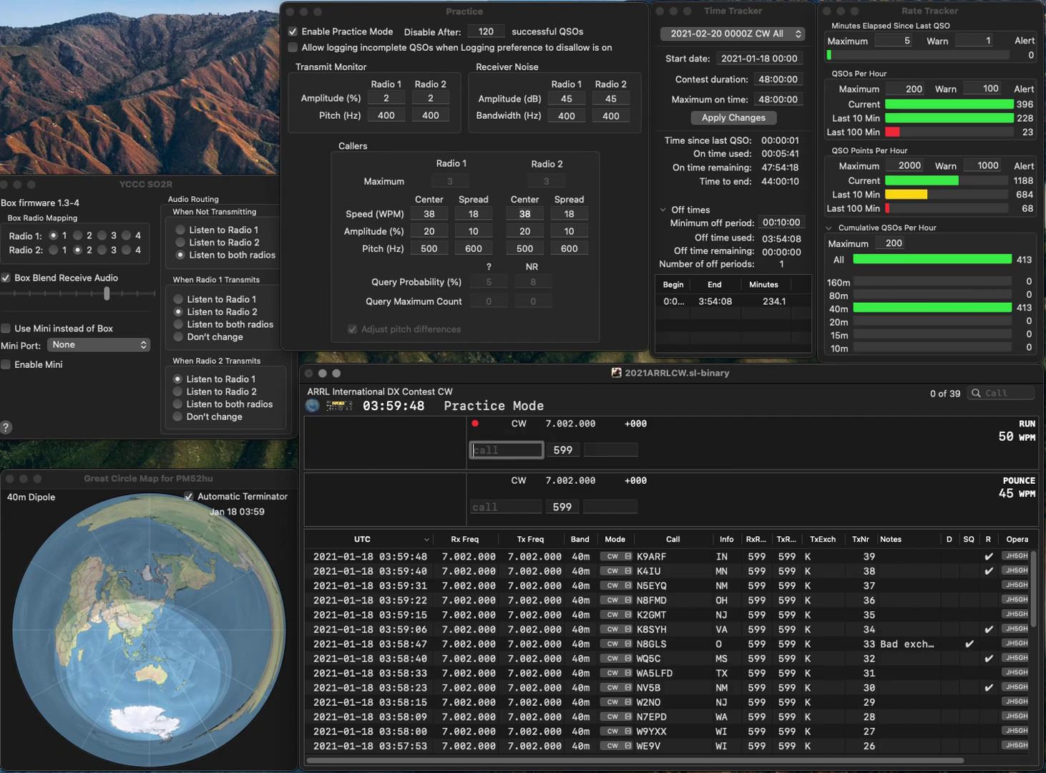
{"action": "type", "text": "C9BHE"}
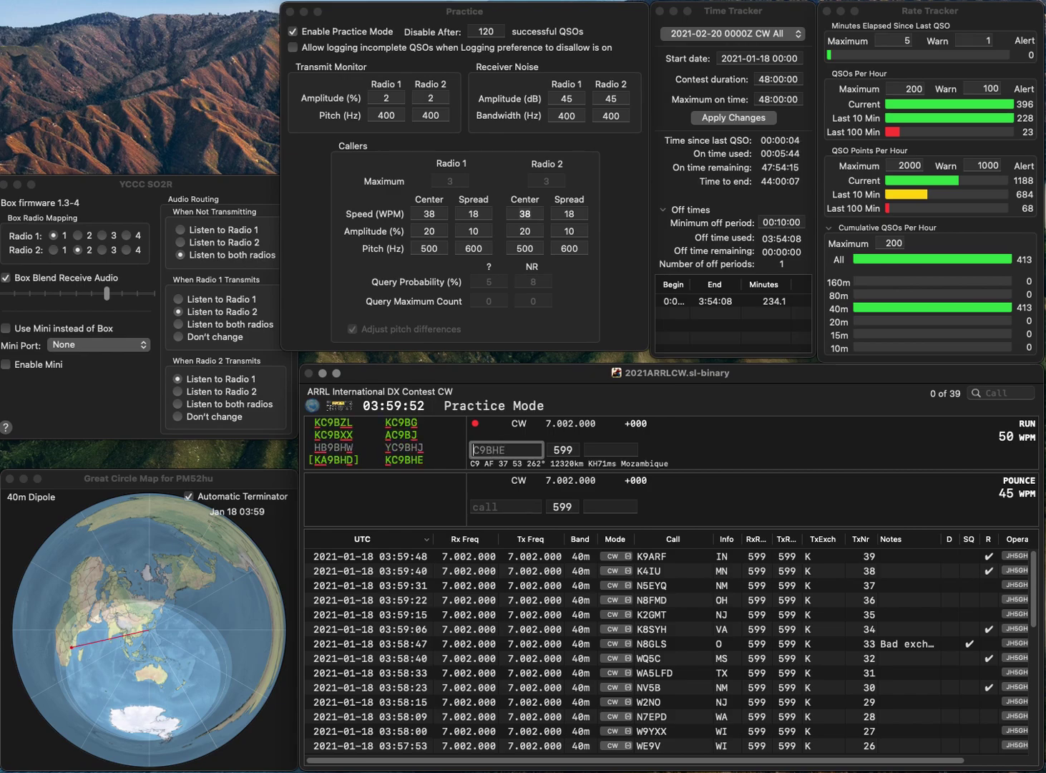
{"action": "key", "text": "super+Left"}
{"action": "type", "text": "K"}
{"action": "key", "text": "Return"}
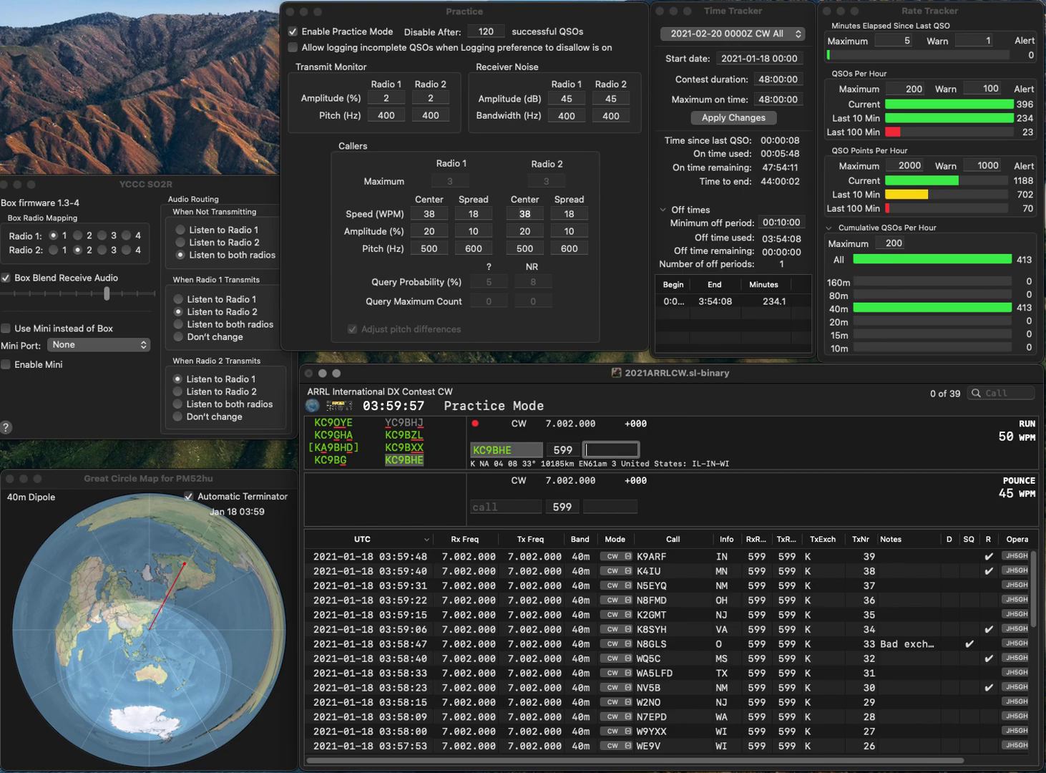
{"action": "key", "text": "Return"}
{"action": "type", "text": "KC2K"}
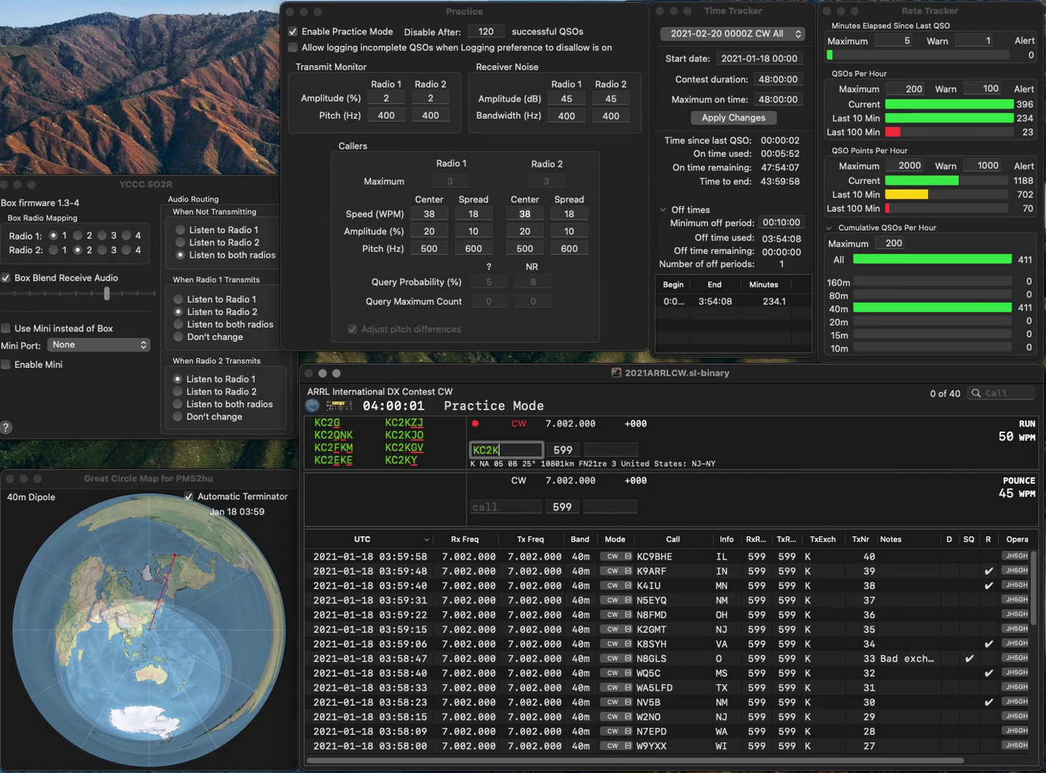
{"action": "type", "text": "Y"}
{"action": "key", "text": "Return"}
{"action": "type", "text": "N"}
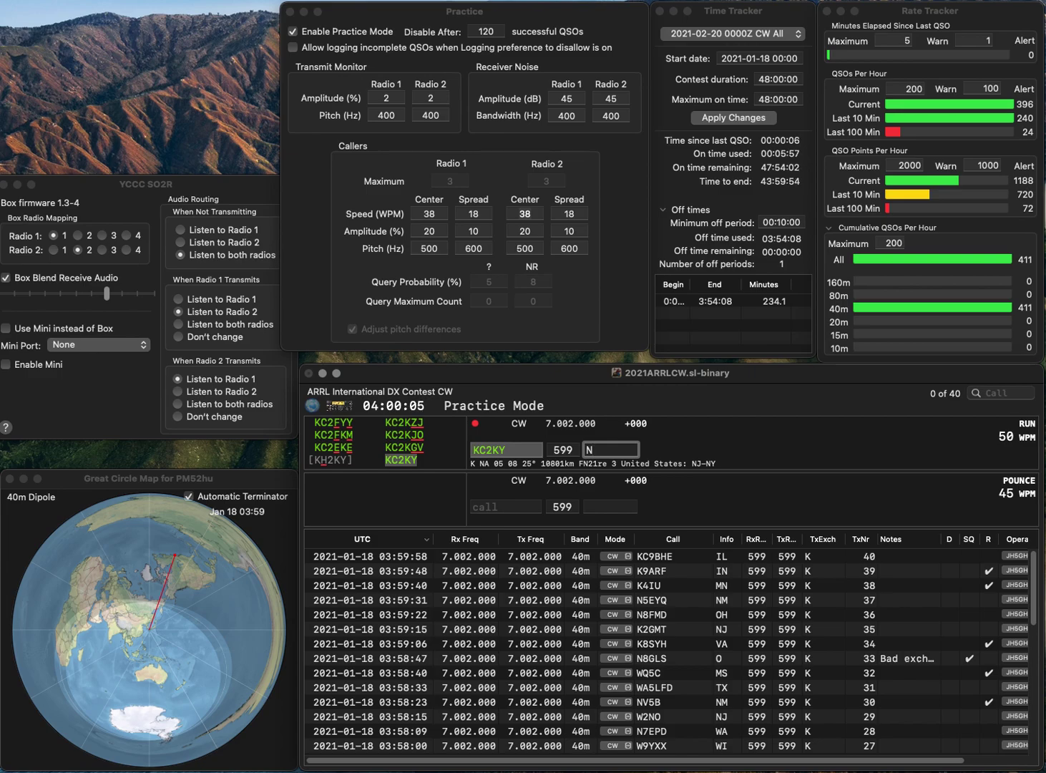
{"action": "type", "text": "Y"}
{"action": "key", "text": "Return"}
{"action": "type", "text": "K7LOG"}
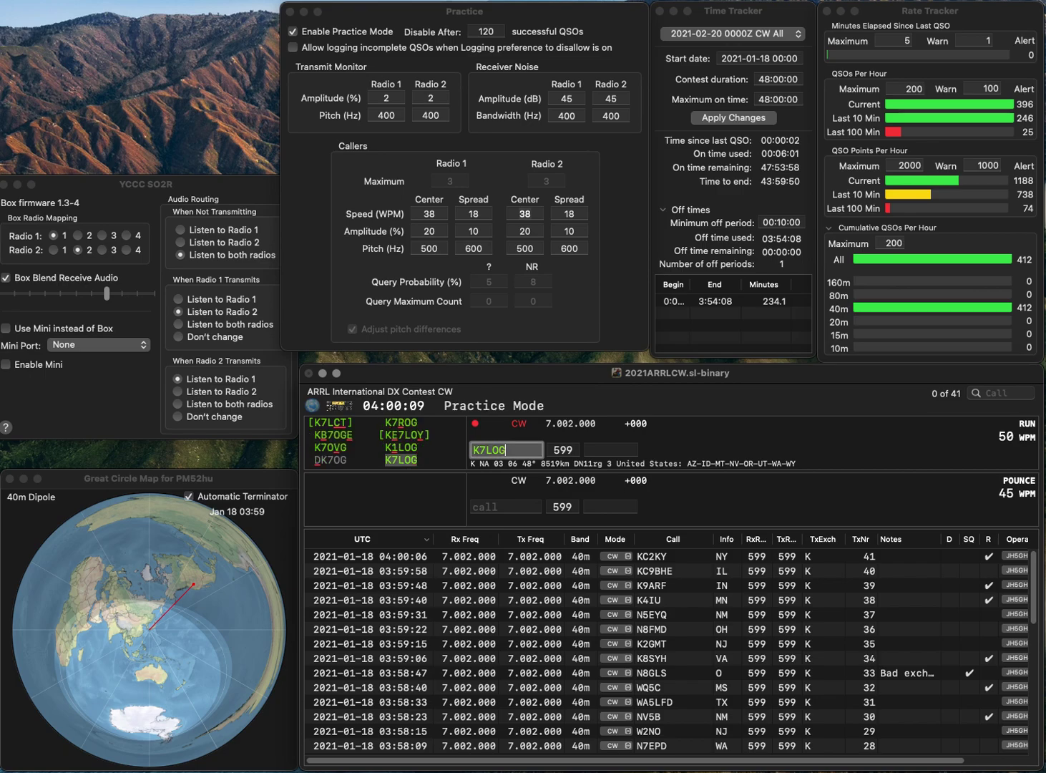
{"action": "key", "text": "space"}
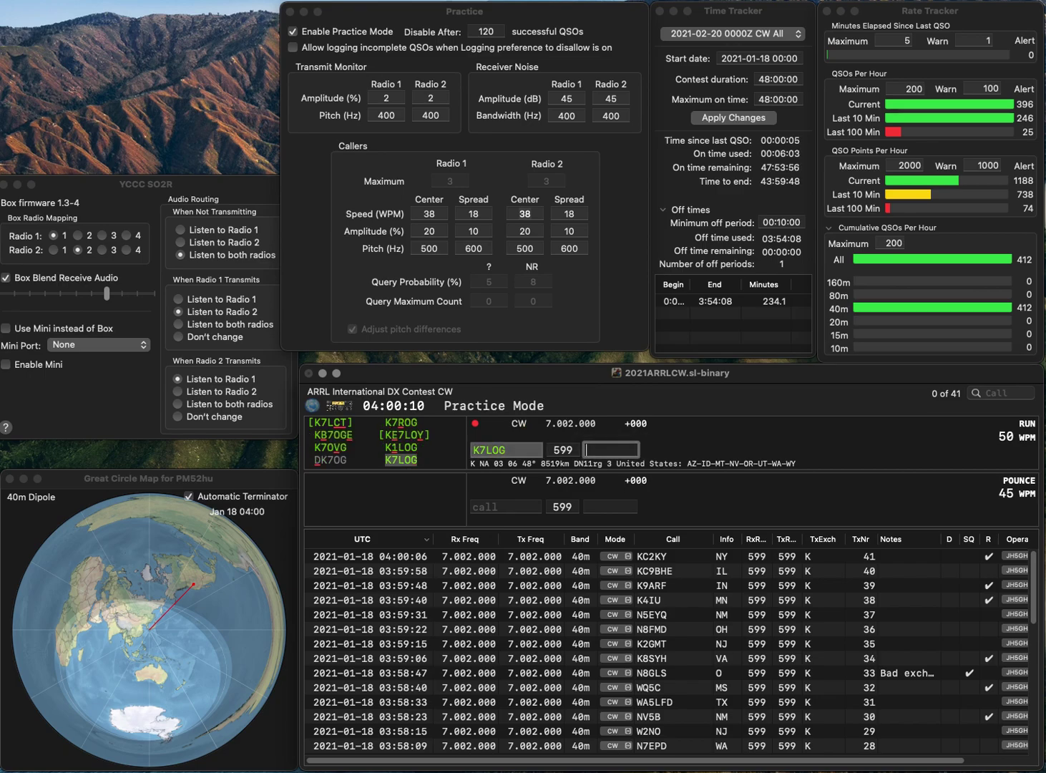
{"action": "type", "text": "WA"}
{"action": "key", "text": "Return"}
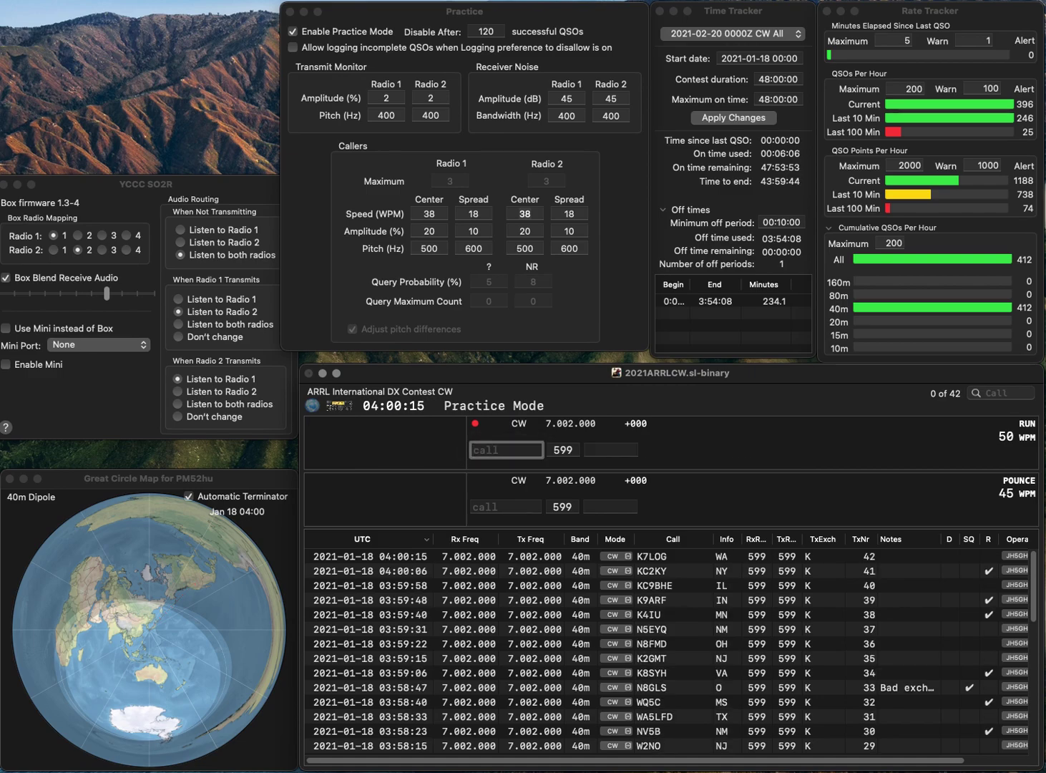
{"action": "type", "text": "N3US"}
{"action": "key", "text": "space"}
{"action": "type", "text": "VA"}
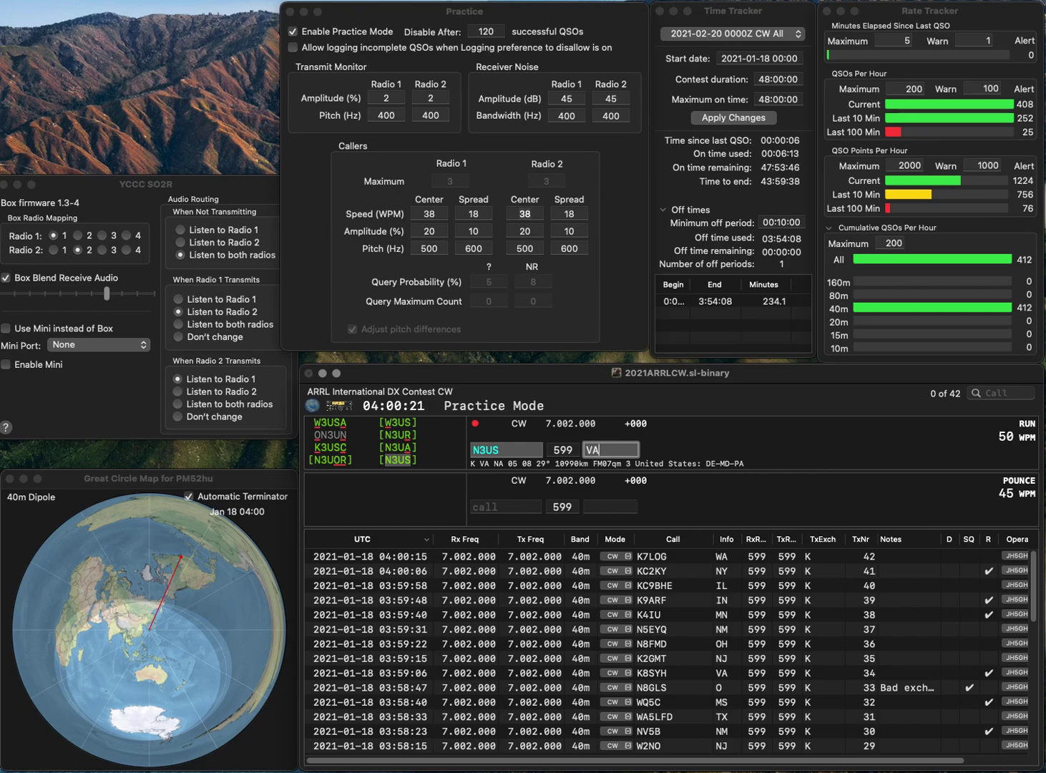
{"action": "key", "text": "Return"}
{"action": "type", "text": "K7"}
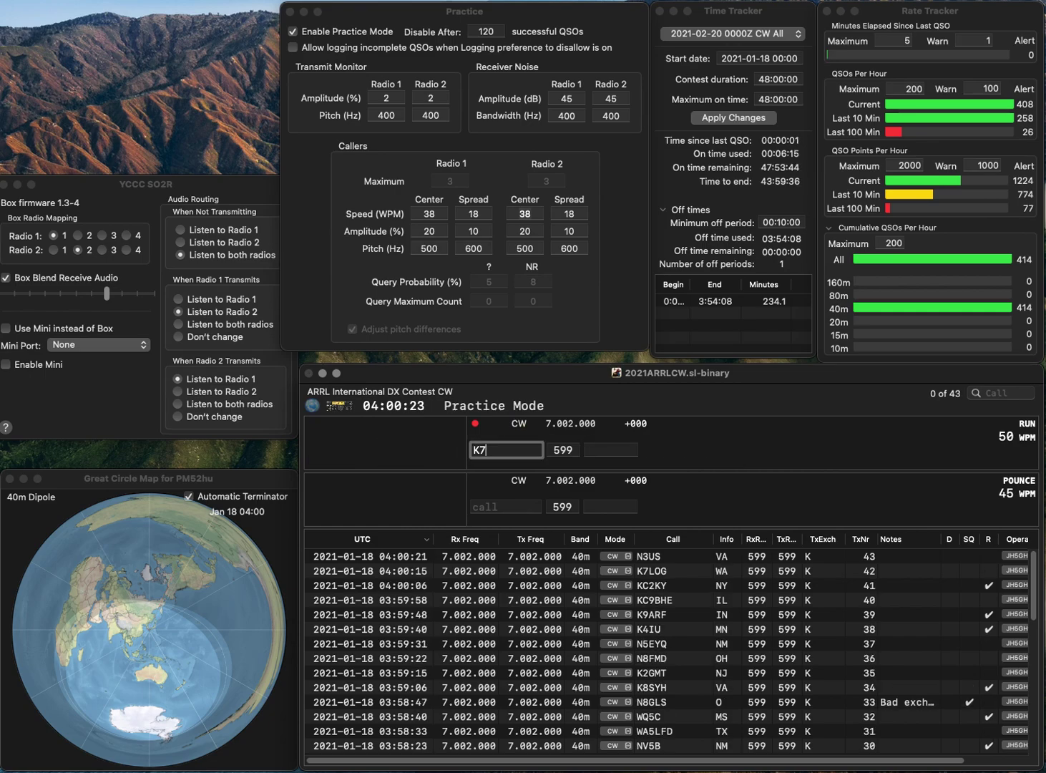
{"action": "type", "text": "KU"}
{"action": "key", "text": "Return"}
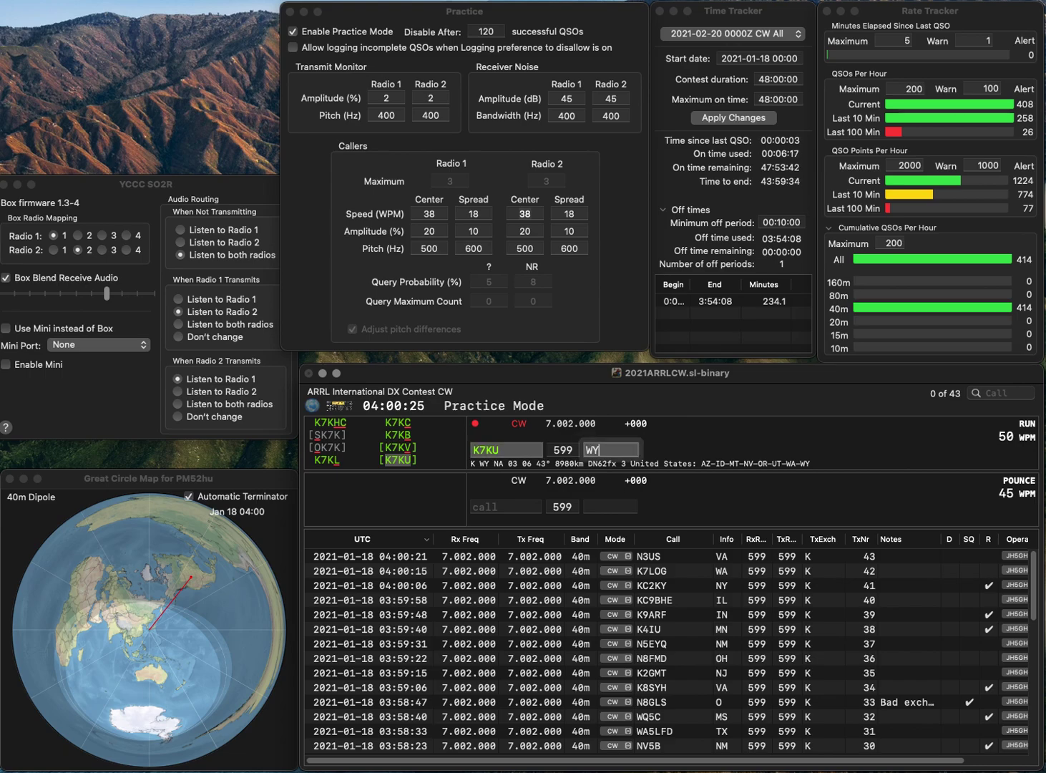
{"action": "left_click", "coordinate": [485, 449]}
{"action": "key", "text": "BackSpace"}
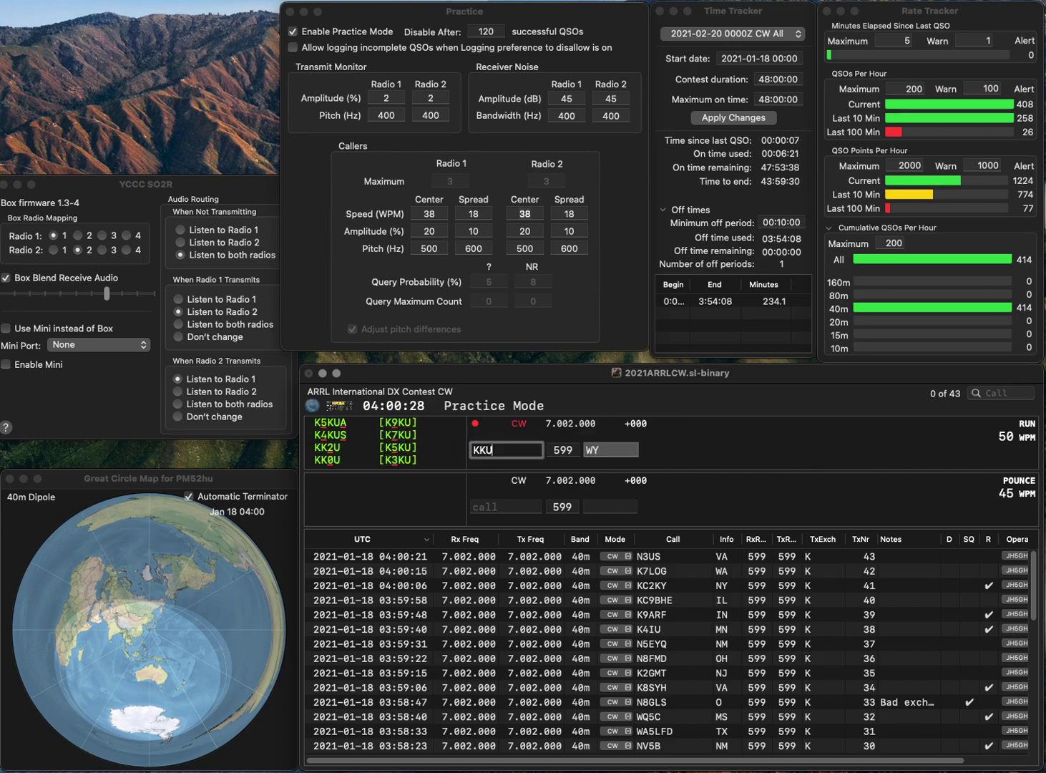
{"action": "key", "text": "Delete"}
{"action": "key", "text": "Delete"}
{"action": "type", "text": "6K"}
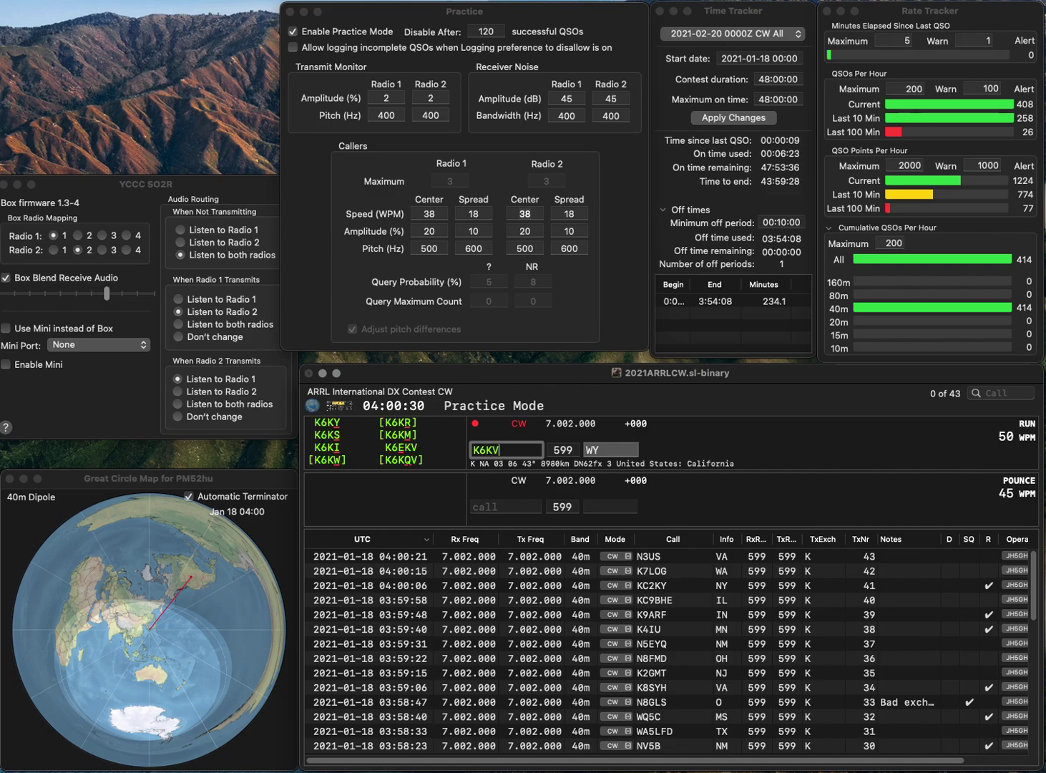
{"action": "type", "text": "V"}
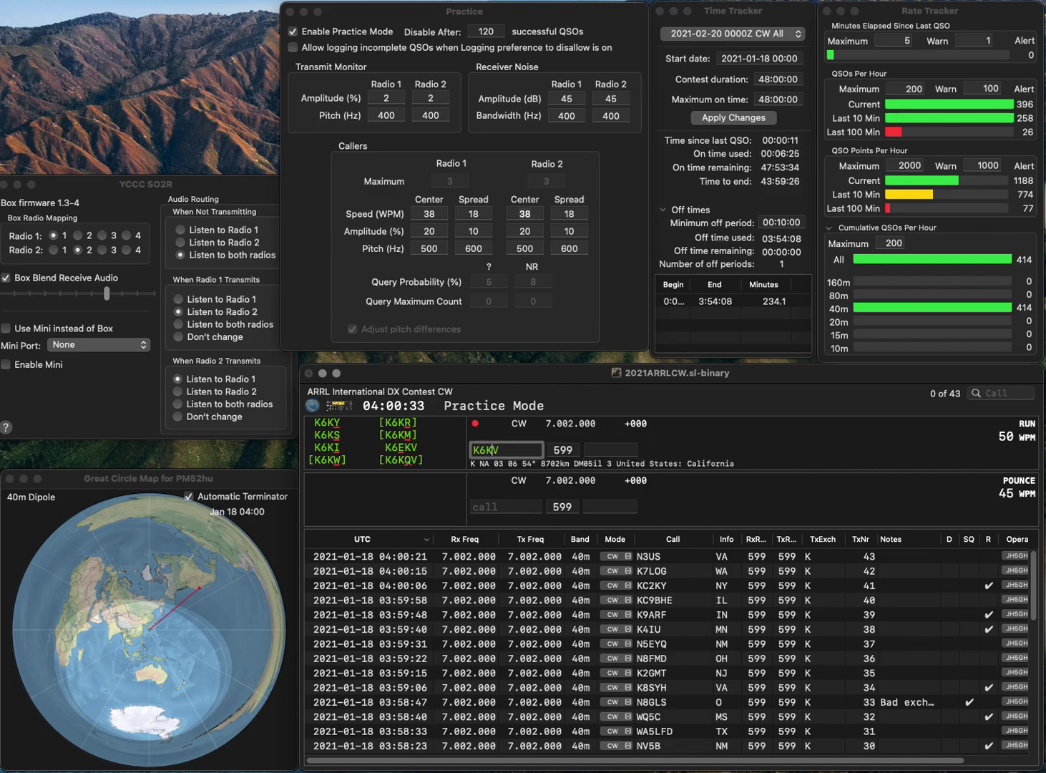
{"action": "key", "text": "BackSpace"}
{"action": "type", "text": "X"}
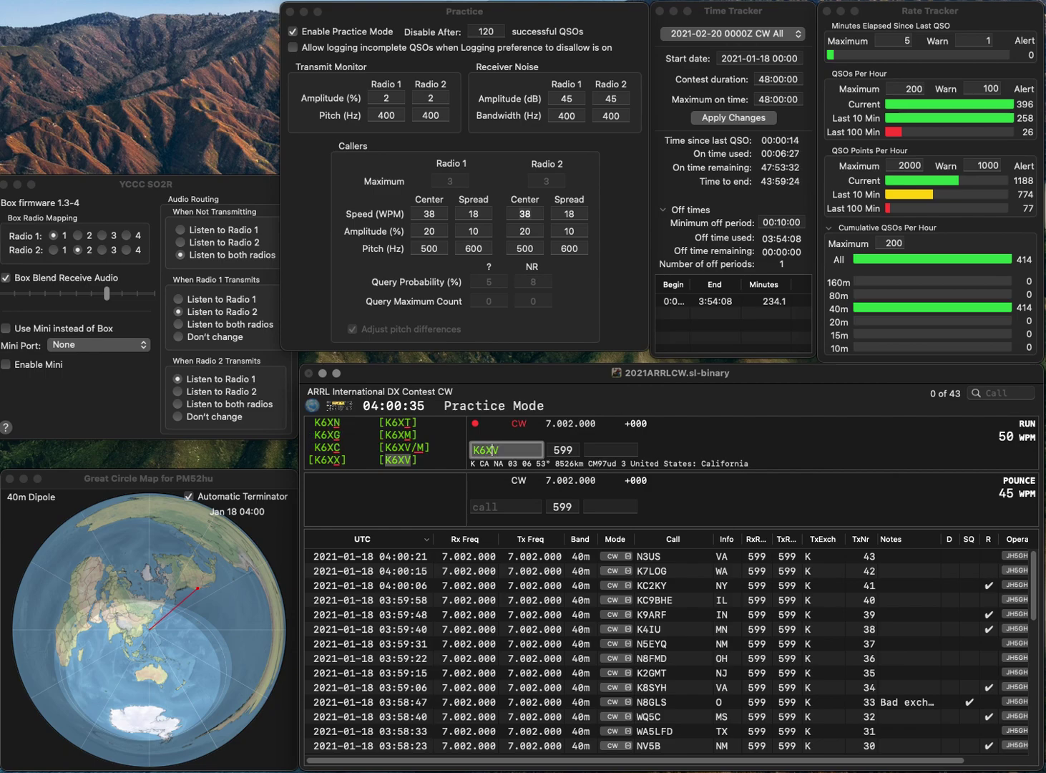
{"action": "key", "text": "Return"}
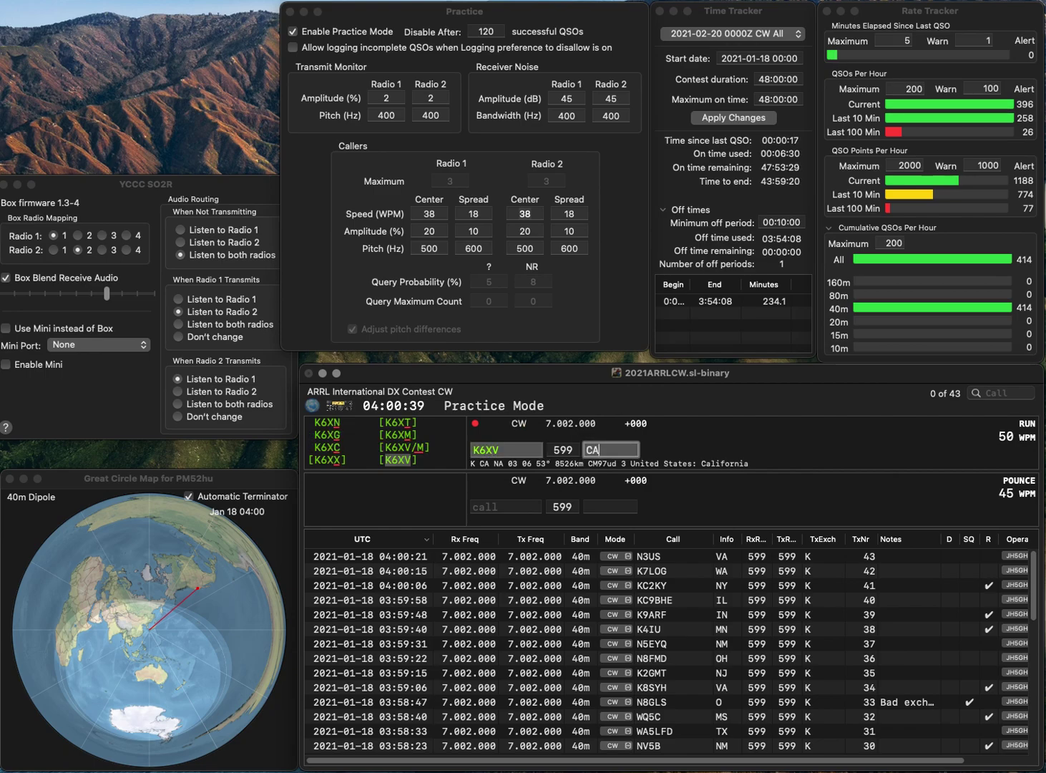
{"action": "key", "text": "Return"}
{"action": "type", "text": "K1"}
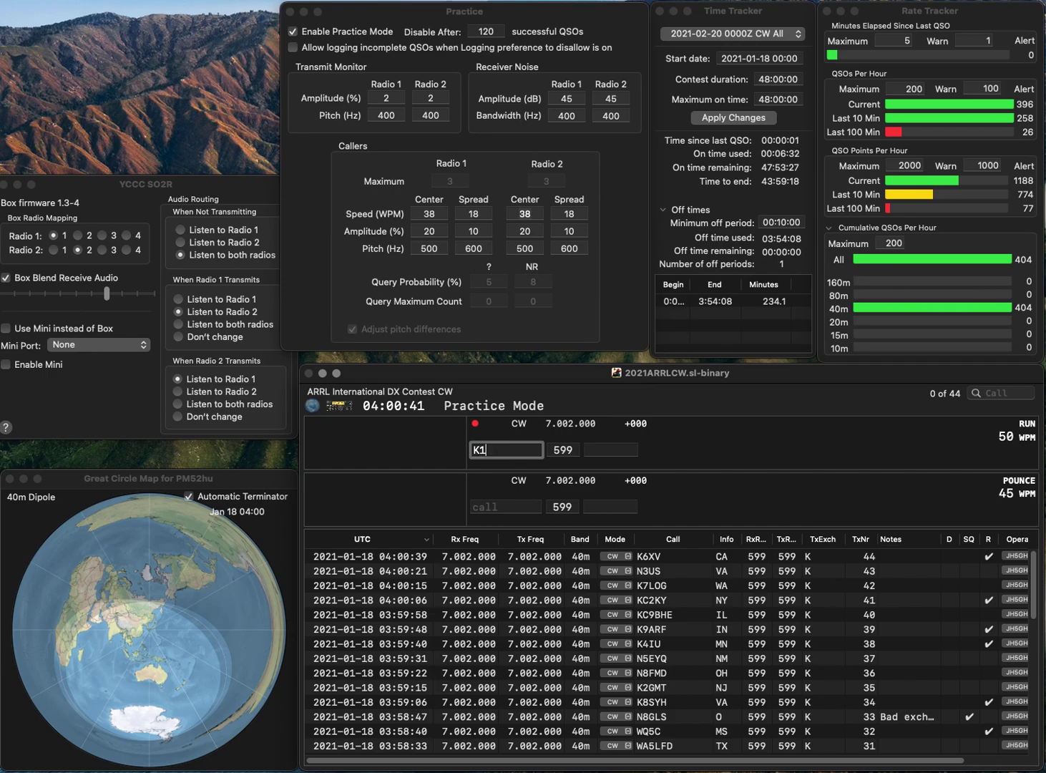
{"action": "type", "text": "EBY"}
{"action": "key", "text": "Return"}
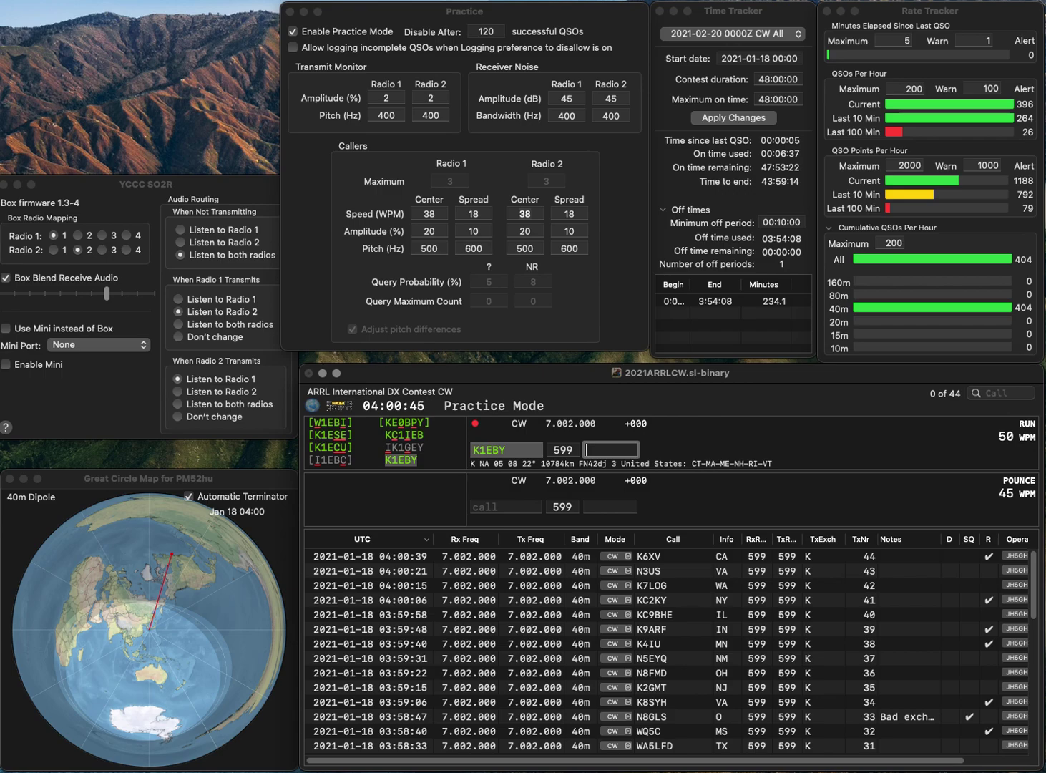
{"action": "type", "text": "MA"}
{"action": "key", "text": "Return"}
Step: Log the run contact with KI9S/8, received exchange MI
{"action": "type", "text": "KI9I"}
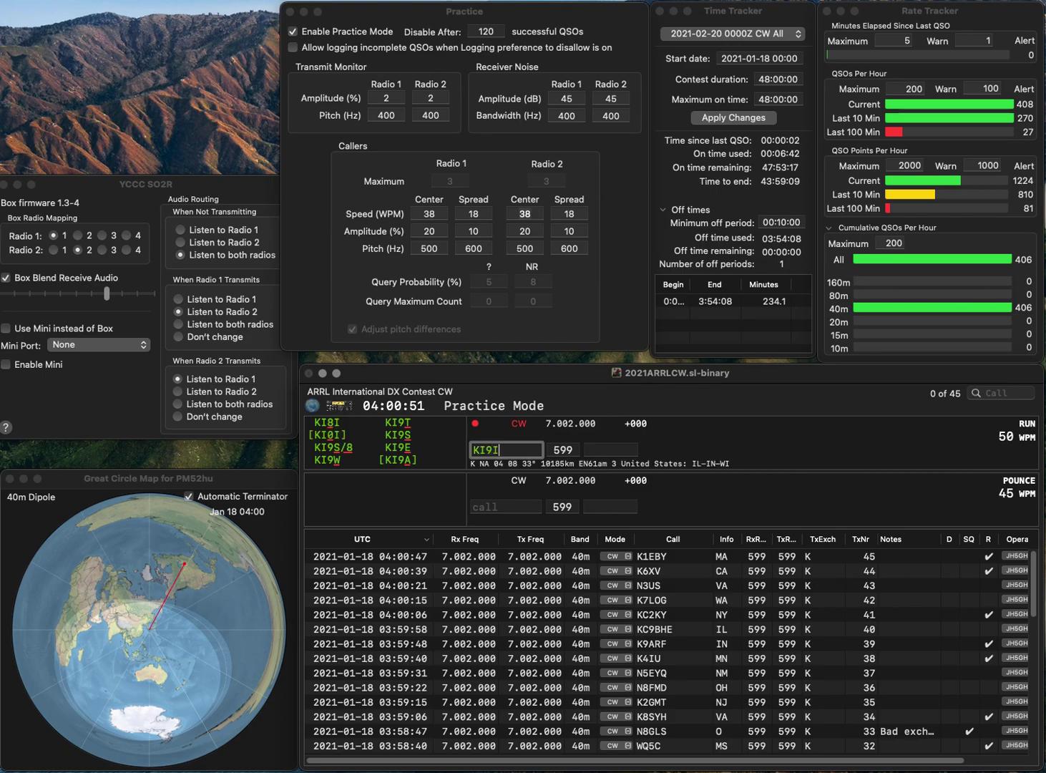
{"action": "key", "text": "BackSpace"}
{"action": "type", "text": "/8"}
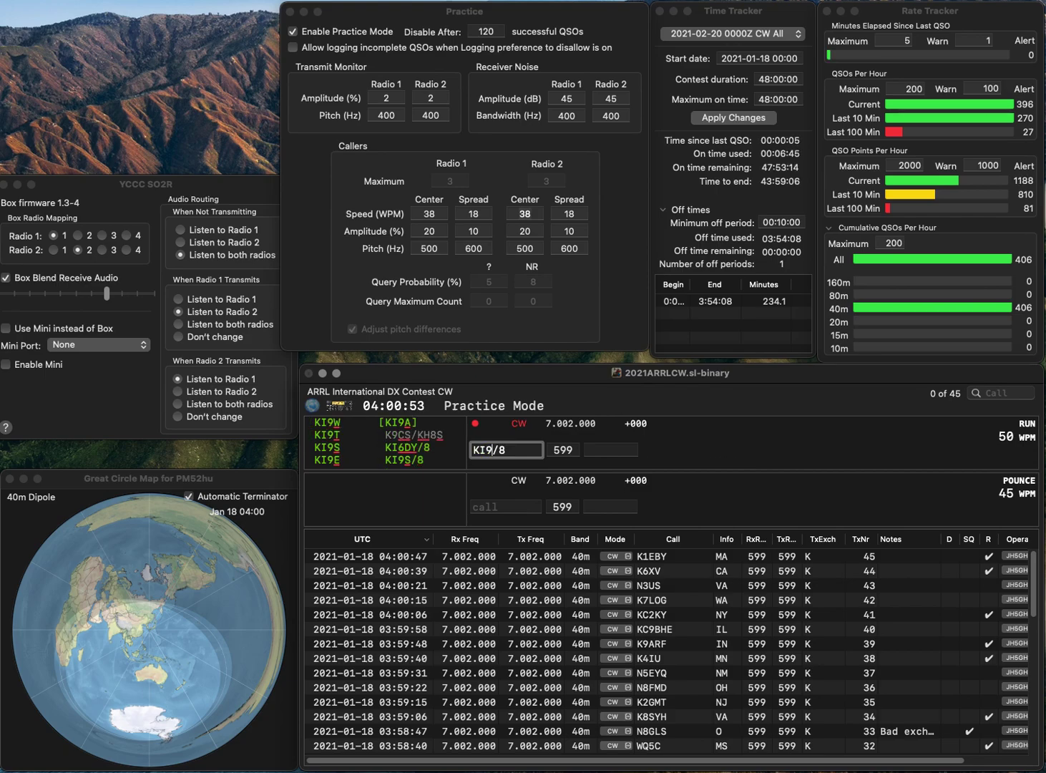
{"action": "type", "text": "S"}
{"action": "key", "text": "space"}
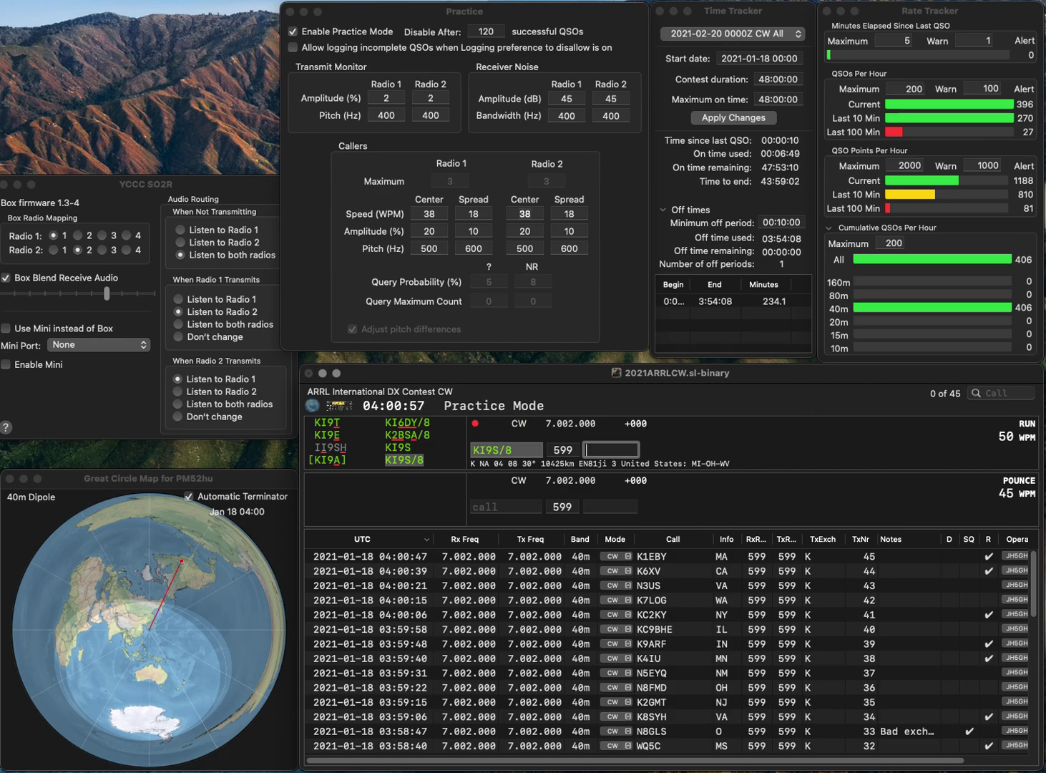
{"action": "type", "text": "MI"}
{"action": "key", "text": "Return"}
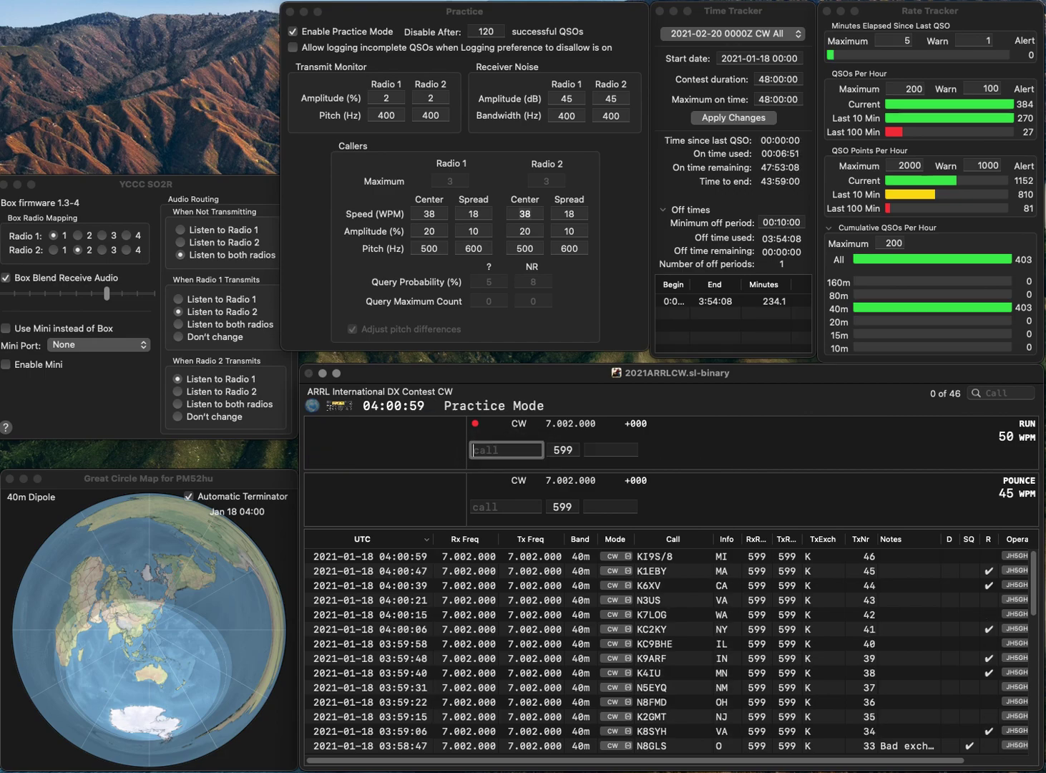
{"action": "type", "text": "AC2"}
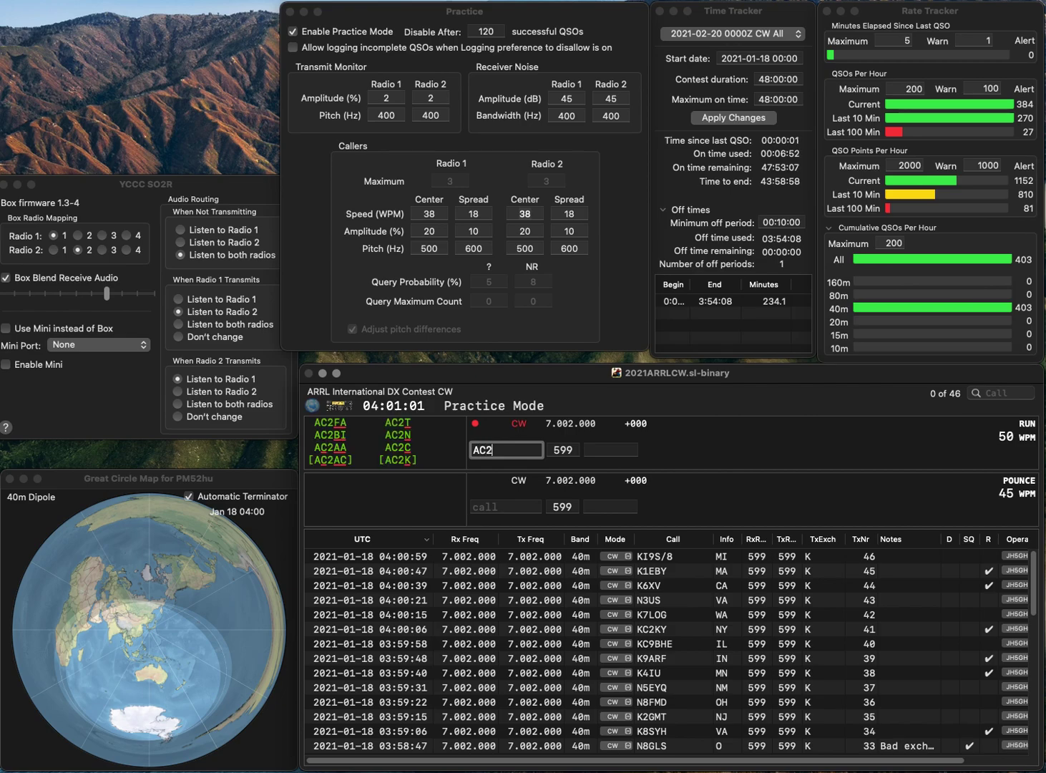
{"action": "type", "text": "RL"}
{"action": "key", "text": "Return"}
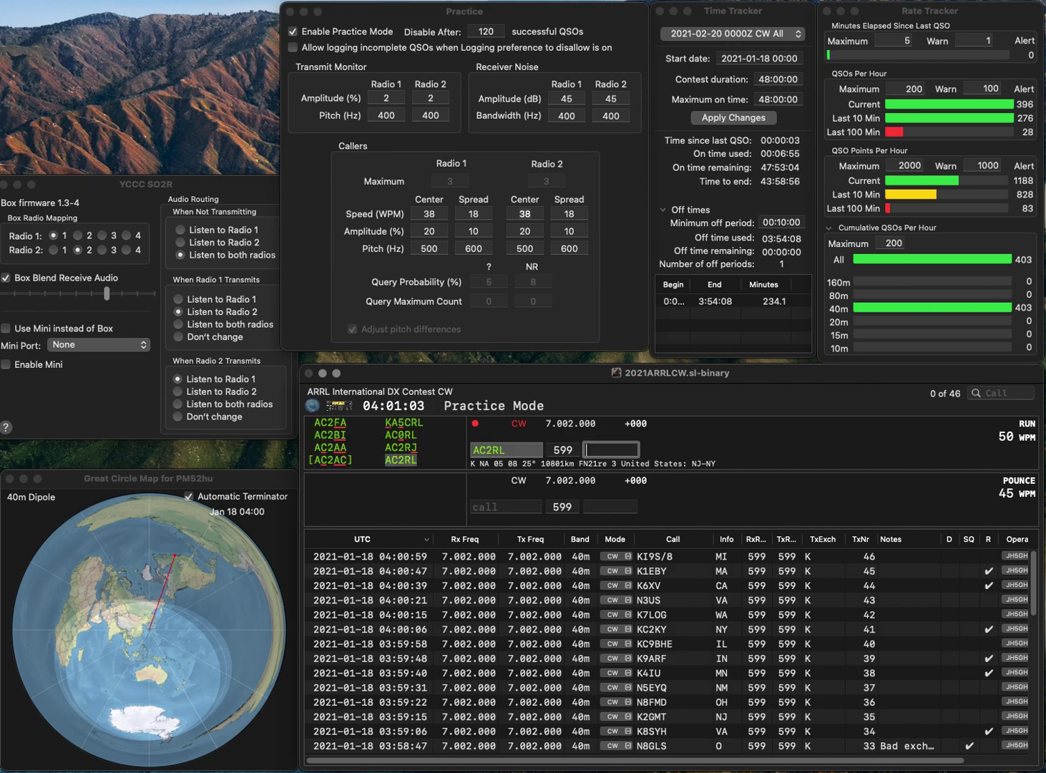
{"action": "type", "text": "NJ"}
{"action": "key", "text": "Return"}
{"action": "type", "text": "K"}
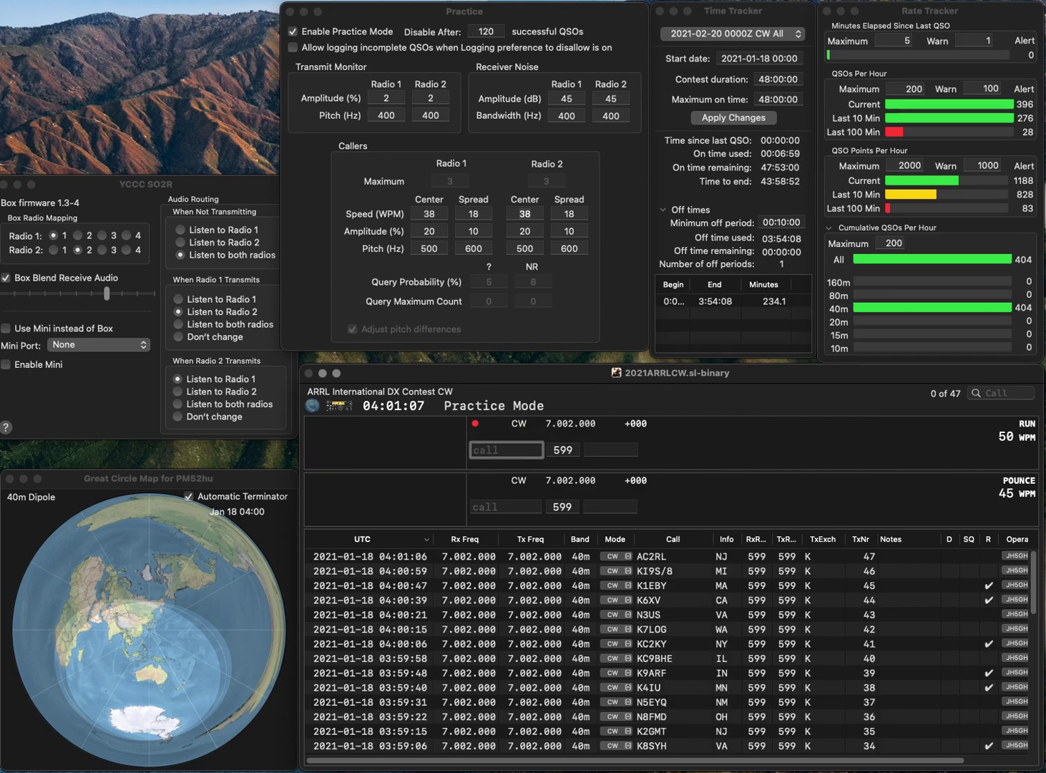
{"action": "type", "text": "0DVT"}
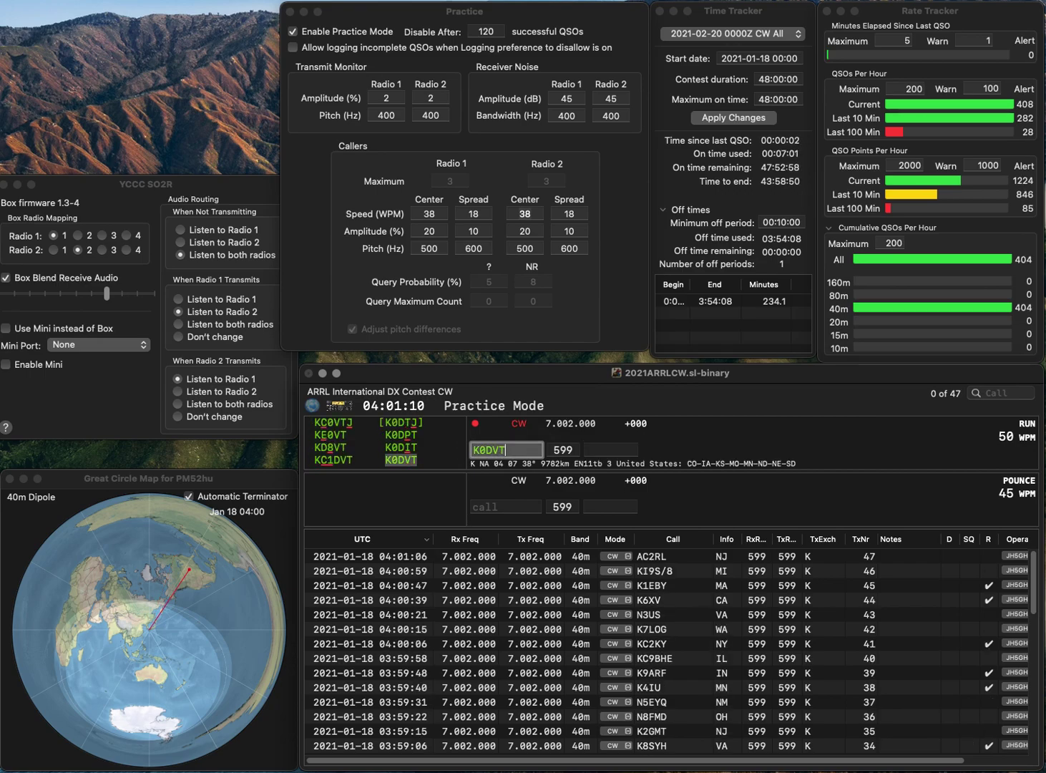
{"action": "key", "text": "space"}
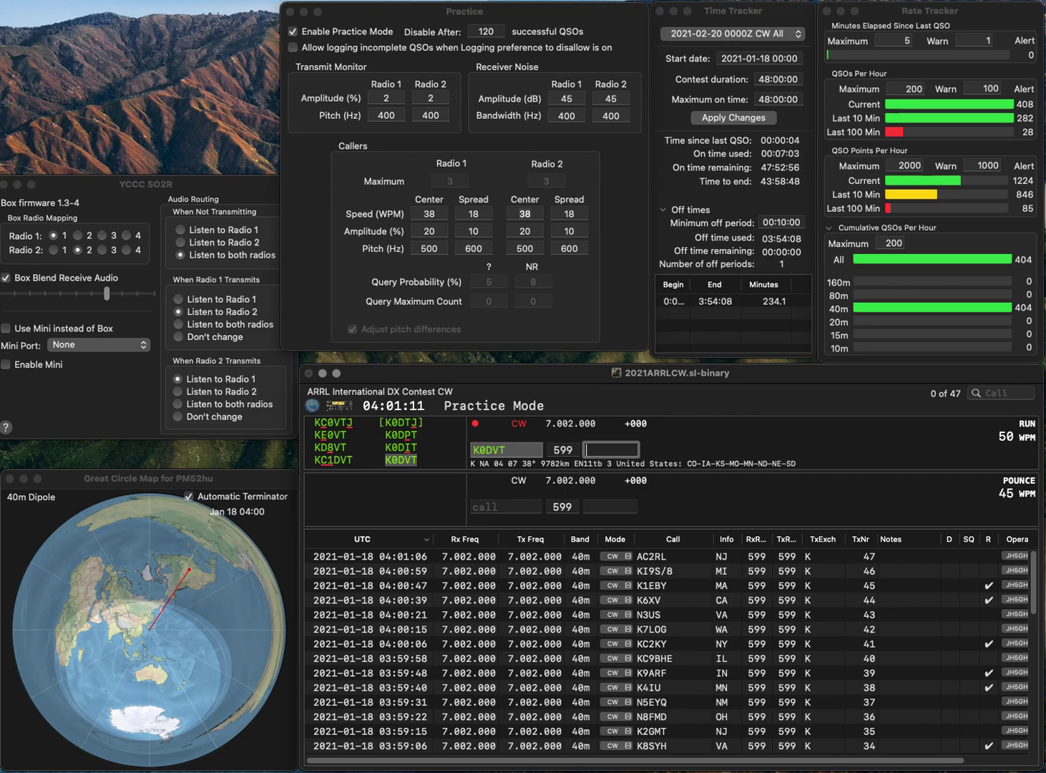
{"action": "type", "text": "SD"}
{"action": "key", "text": "Return"}
{"action": "type", "text": "K9SH"}
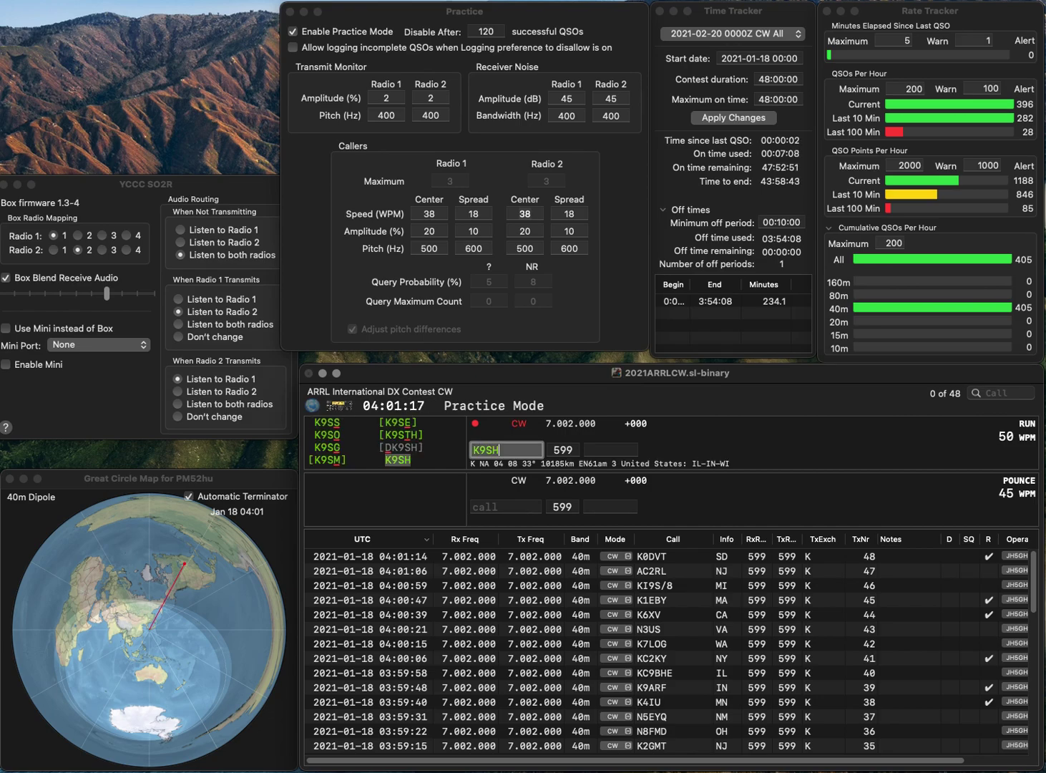
{"action": "key", "text": "space"}
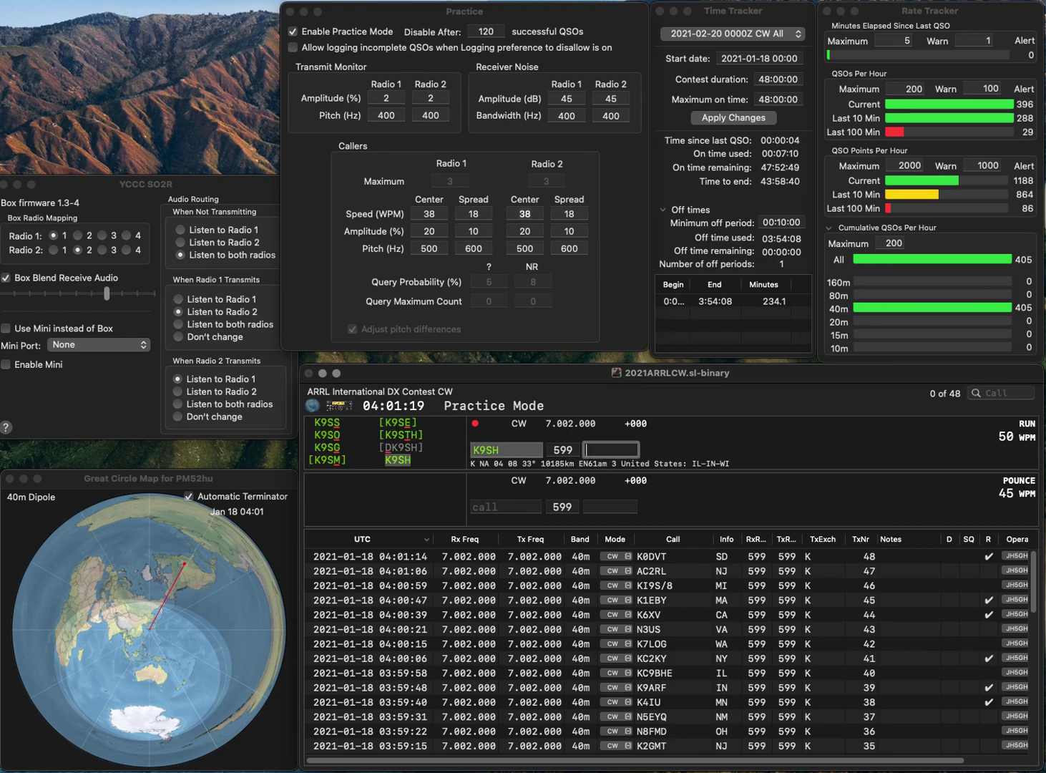
{"action": "type", "text": "IL"}
{"action": "key", "text": "Return"}
{"action": "type", "text": "K"}
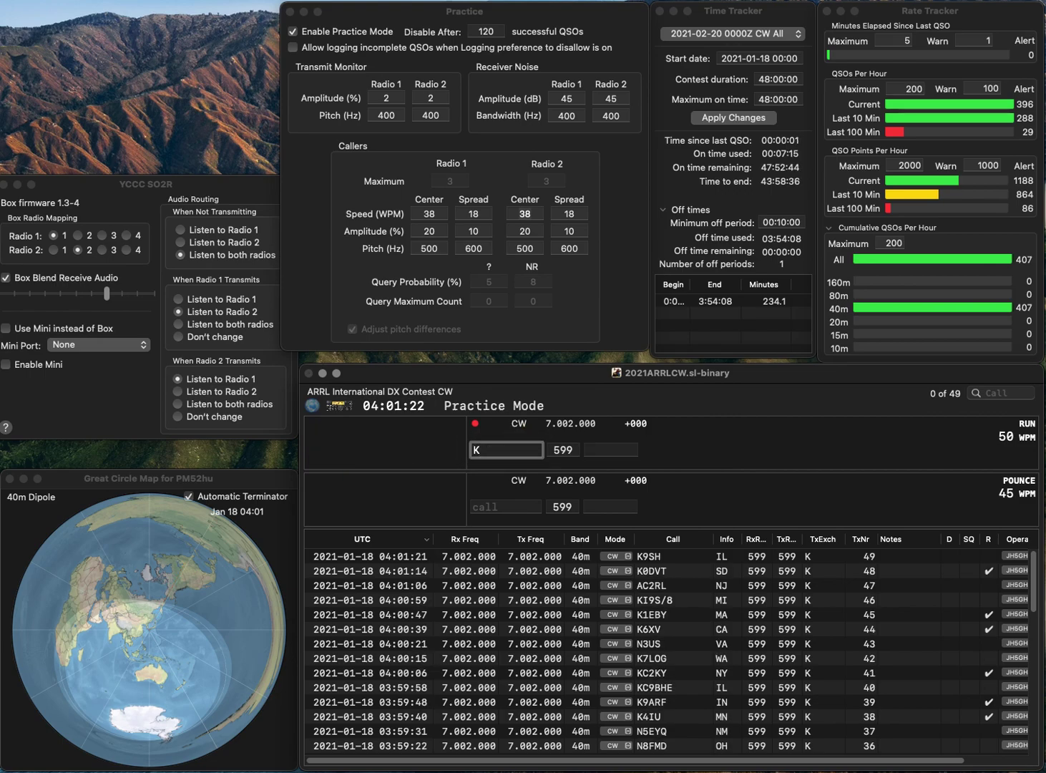
{"action": "type", "text": "1SC"}
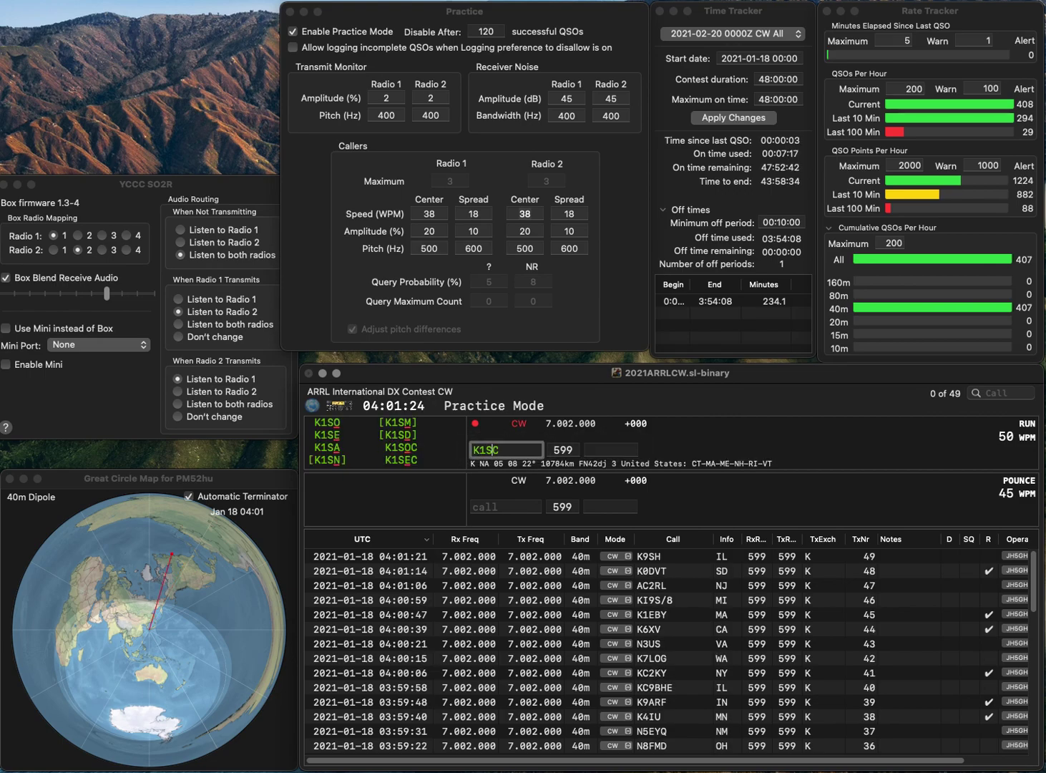
{"action": "key", "text": "Left"}
{"action": "key", "text": "BackSpace"}
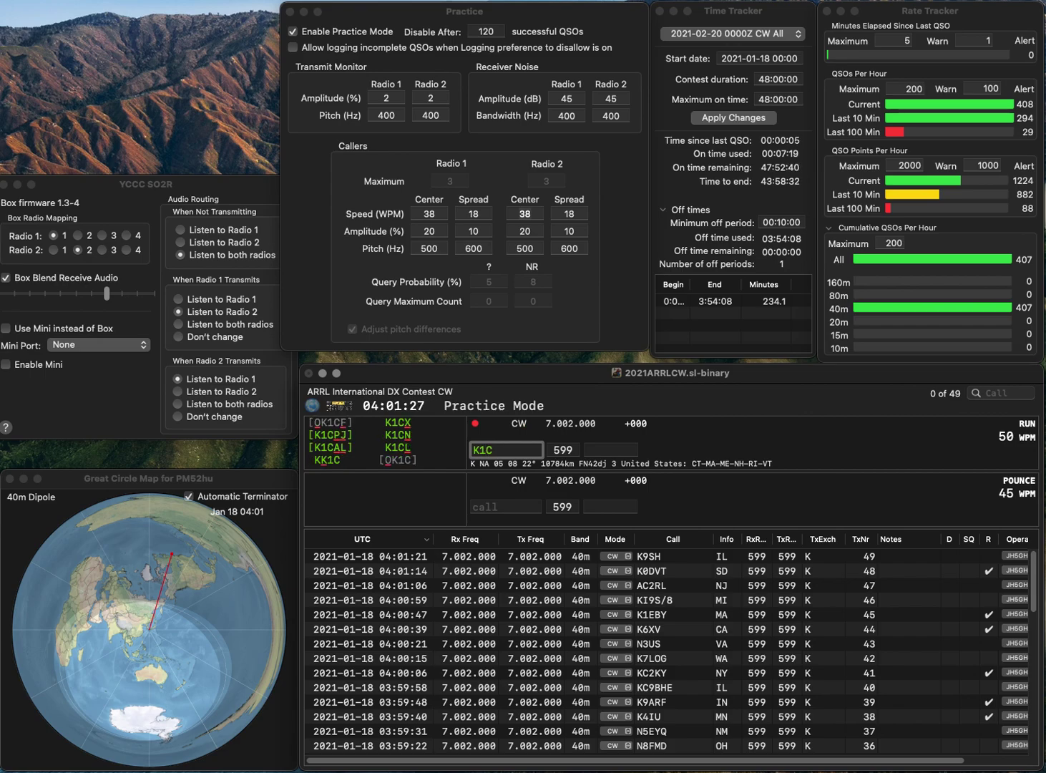
{"action": "type", "text": "H"}
{"action": "key", "text": "Return"}
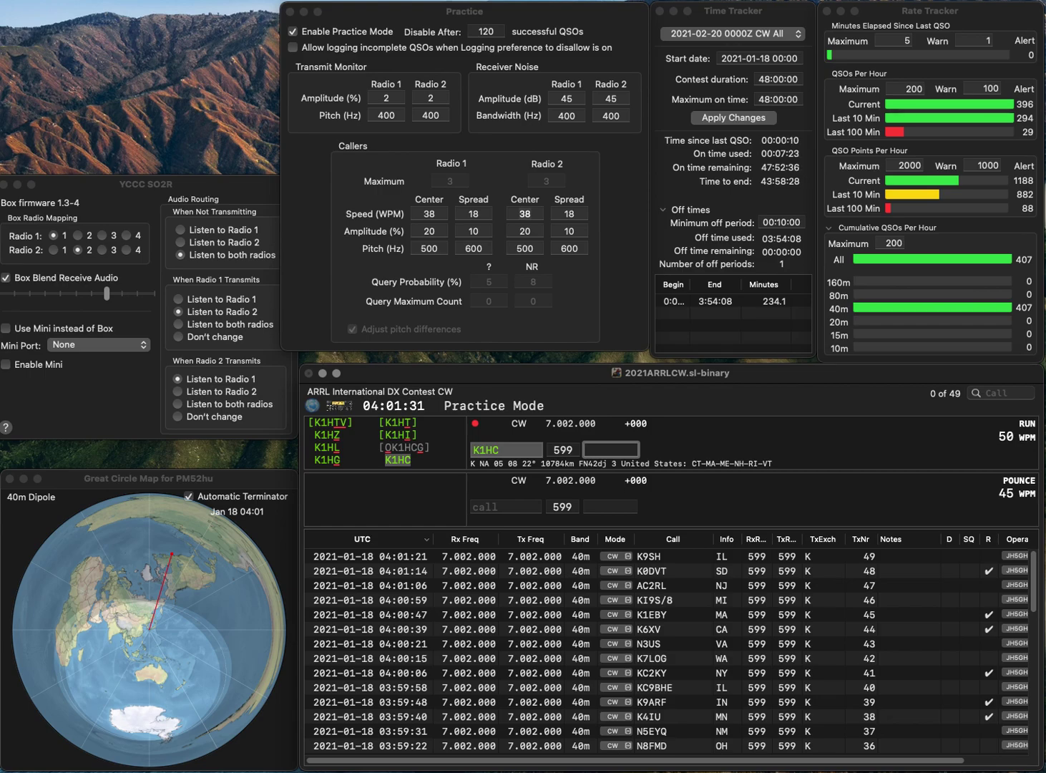
{"action": "type", "text": "VT"}
{"action": "key", "text": "Return"}
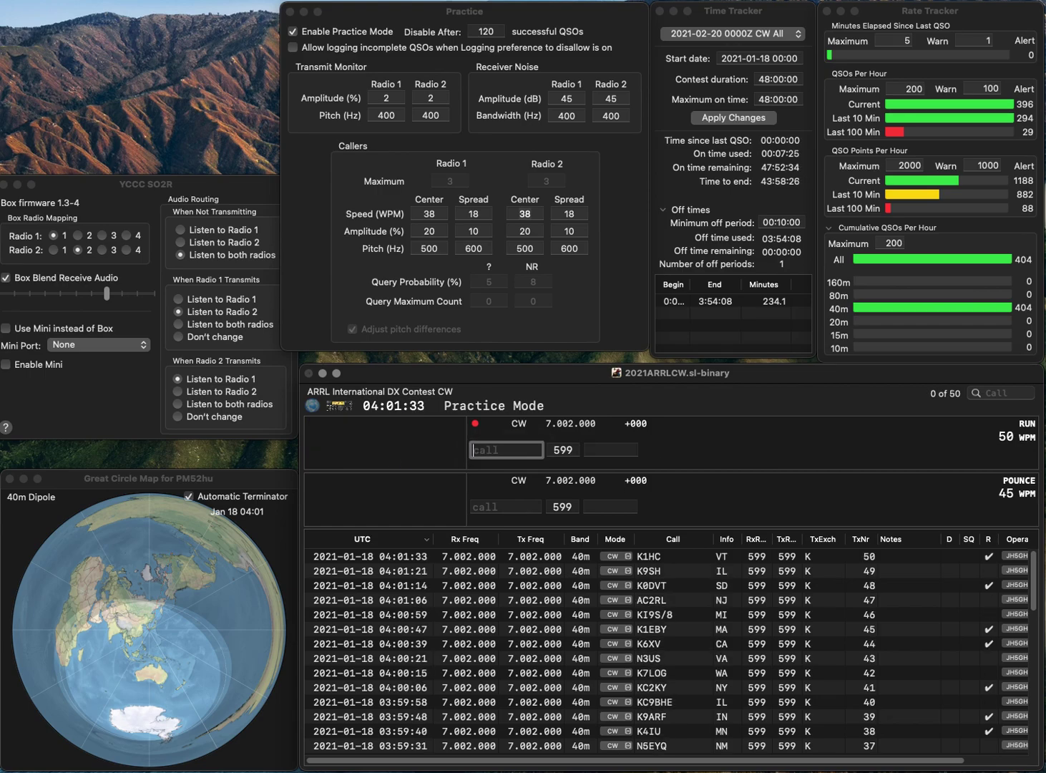
{"action": "type", "text": "W7XQ"}
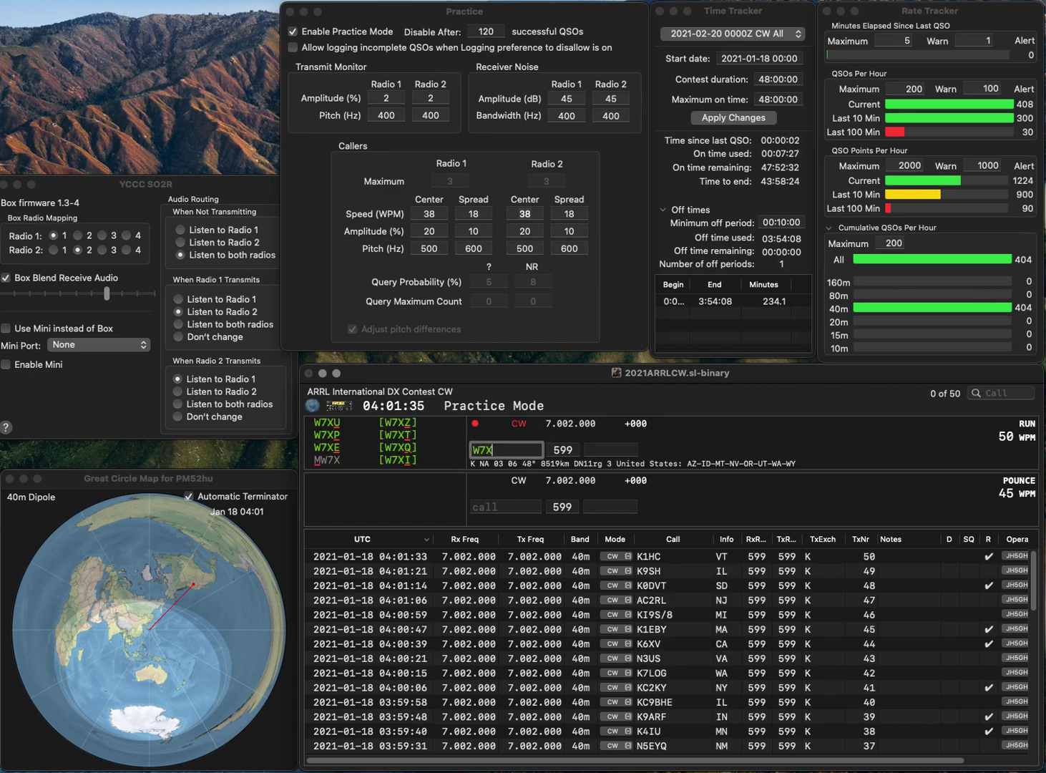
{"action": "key", "text": "space"}
{"action": "type", "text": "OR"}
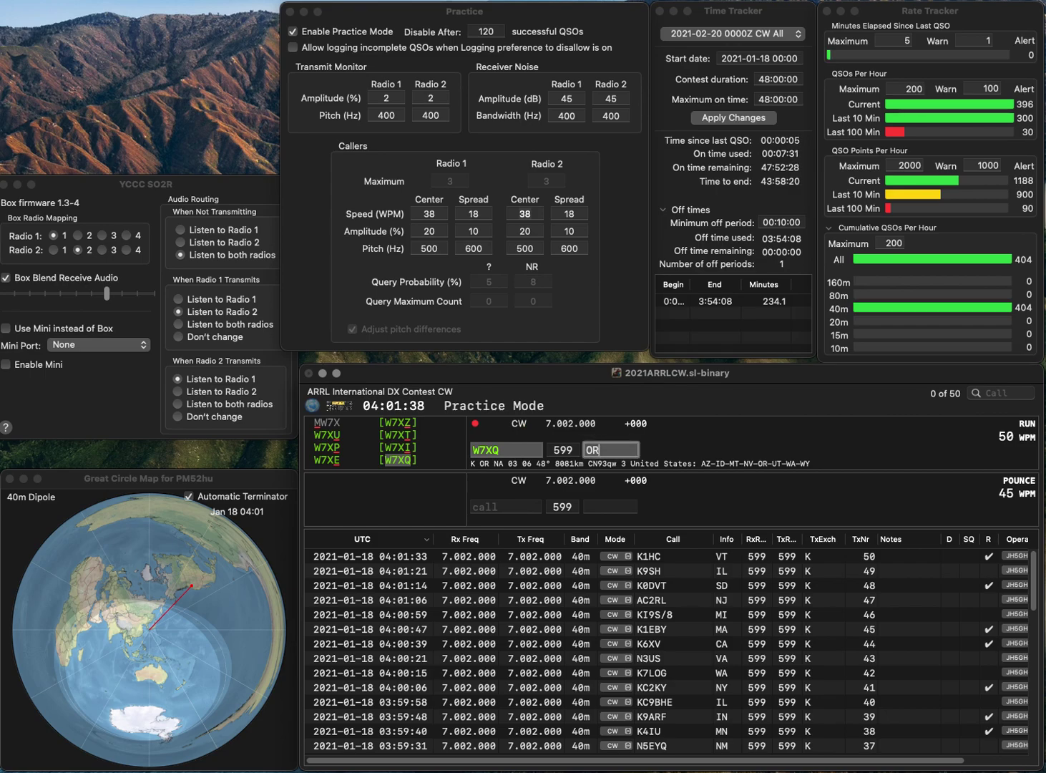
{"action": "key", "text": "Return"}
{"action": "type", "text": "W5LST"}
{"action": "key", "text": "Return"}
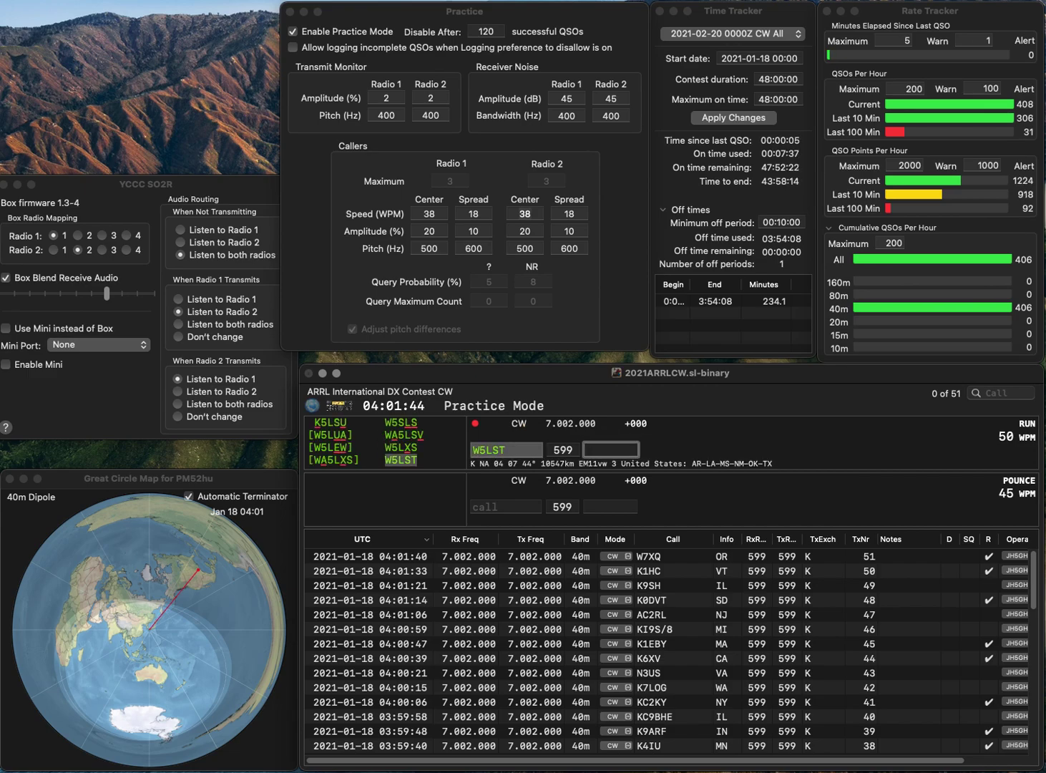
{"action": "type", "text": "AR"}
{"action": "key", "text": "Return"}
{"action": "type", "text": "K6"}
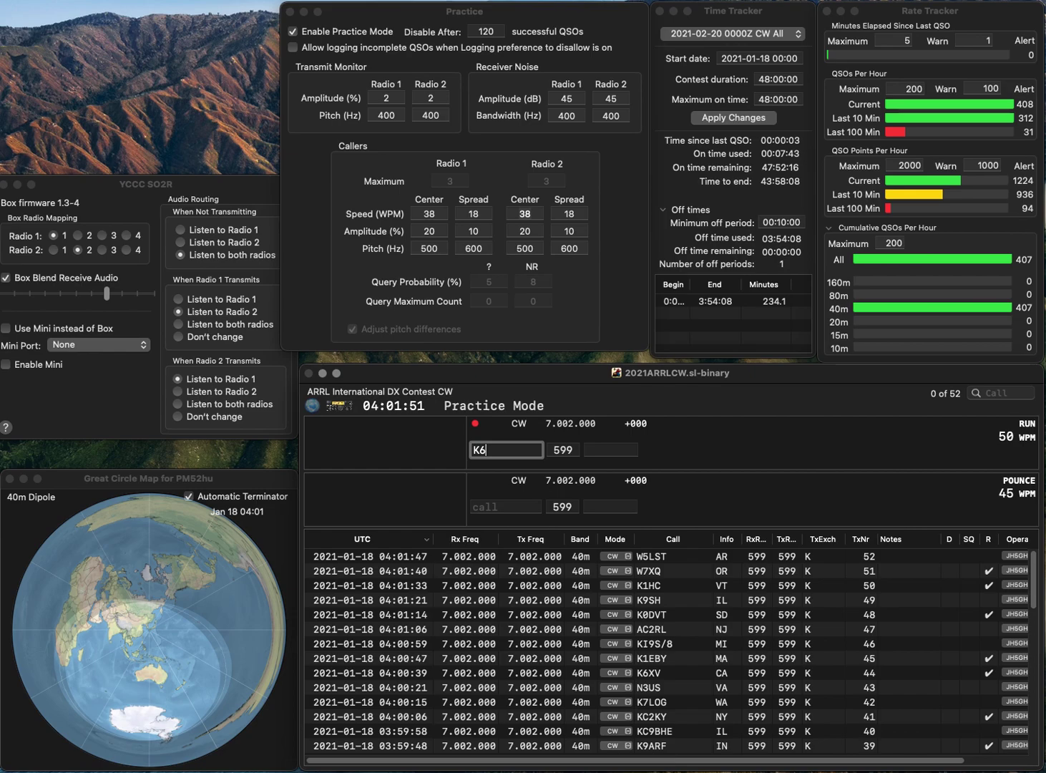
{"action": "type", "text": "HSS"}
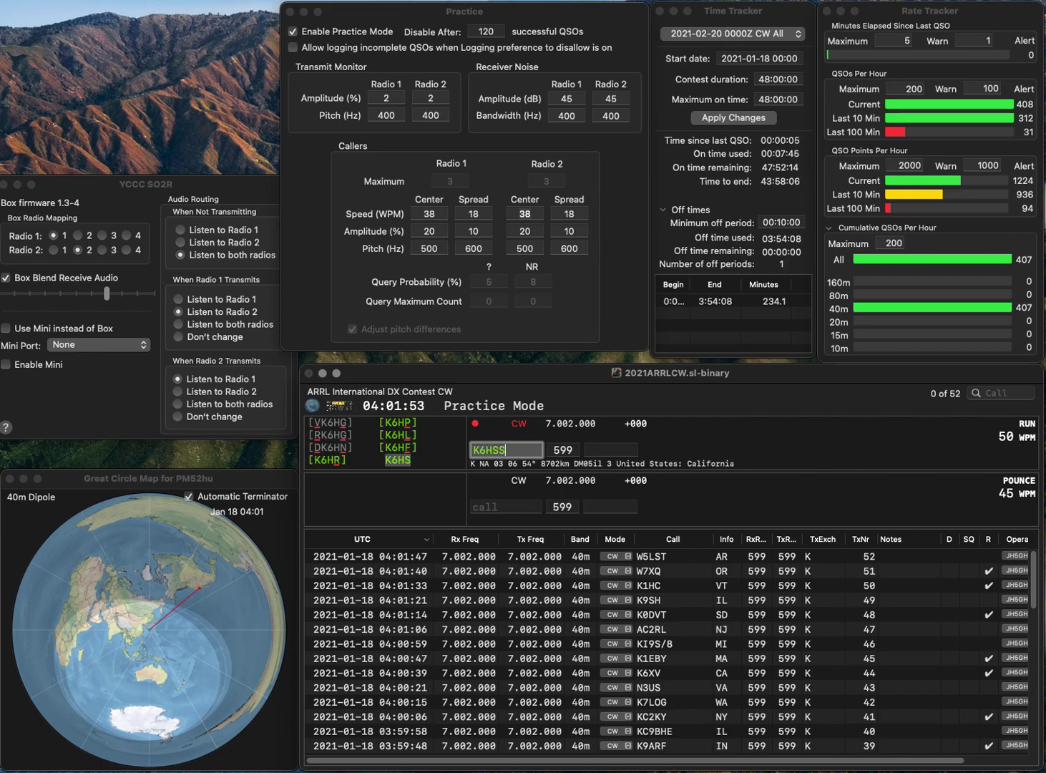
{"action": "key", "text": "BackSpace"}
{"action": "key", "text": "BackSpace"}
{"action": "key", "text": "BackSpace"}
{"action": "type", "text": "SSS"}
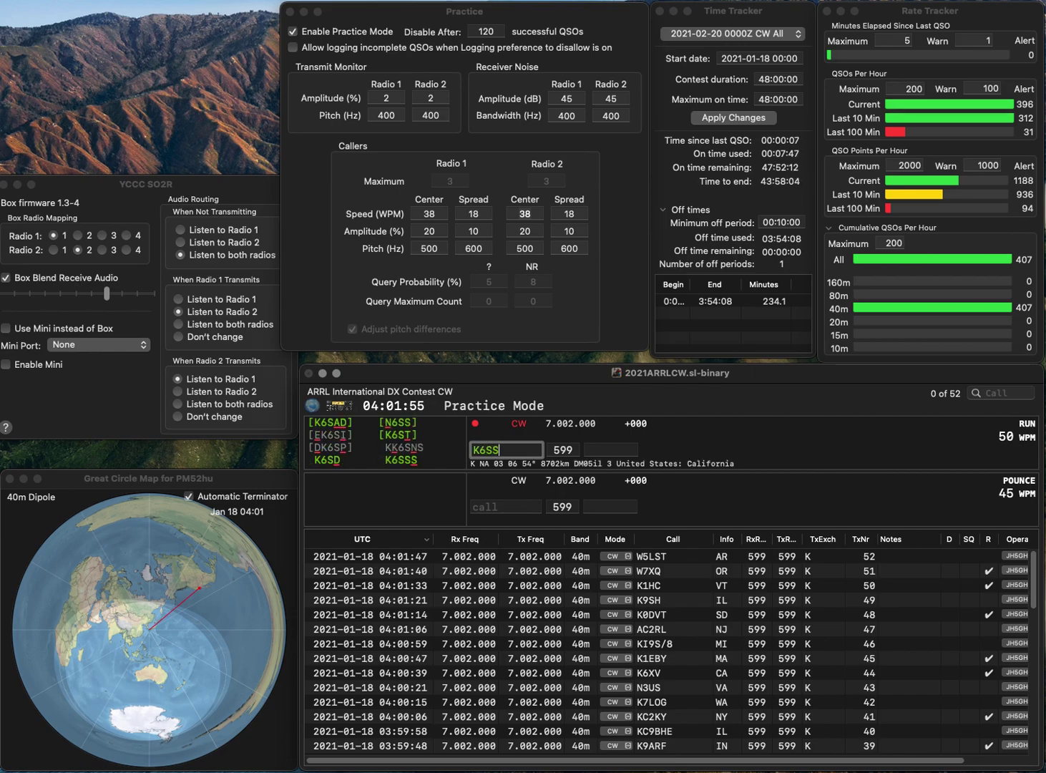
{"action": "left_click", "coordinate": [611, 449]}
{"action": "type", "text": "CA"}
{"action": "key", "text": "Return"}
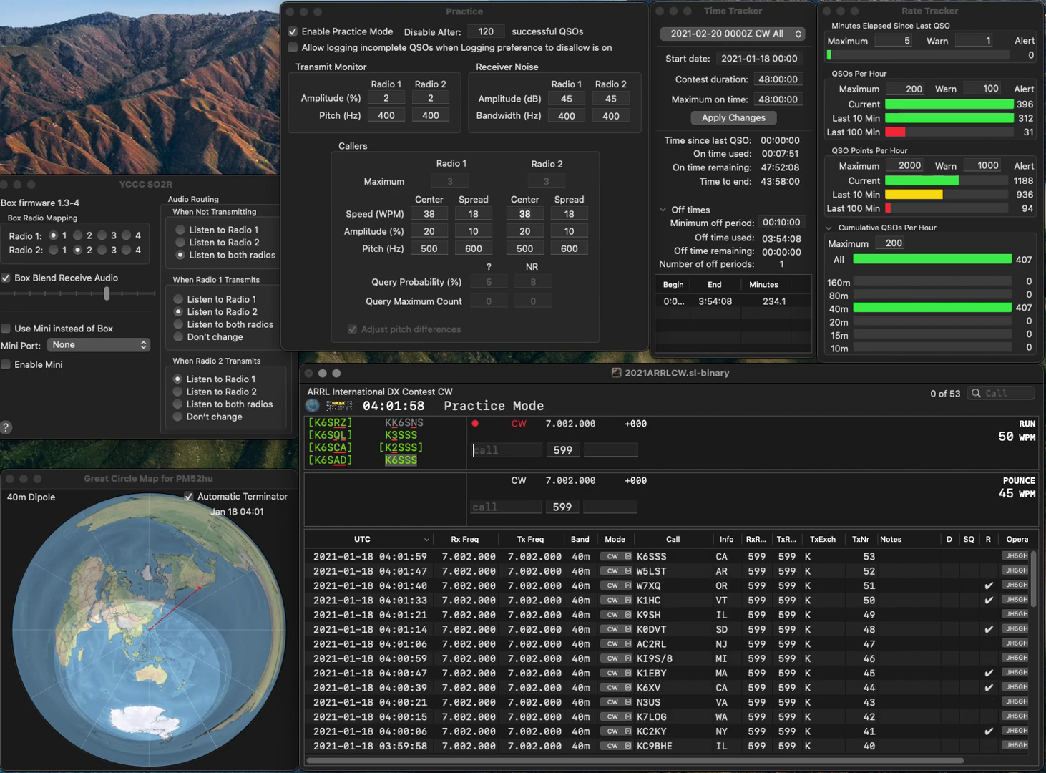
{"action": "type", "text": "KE0OZ"}
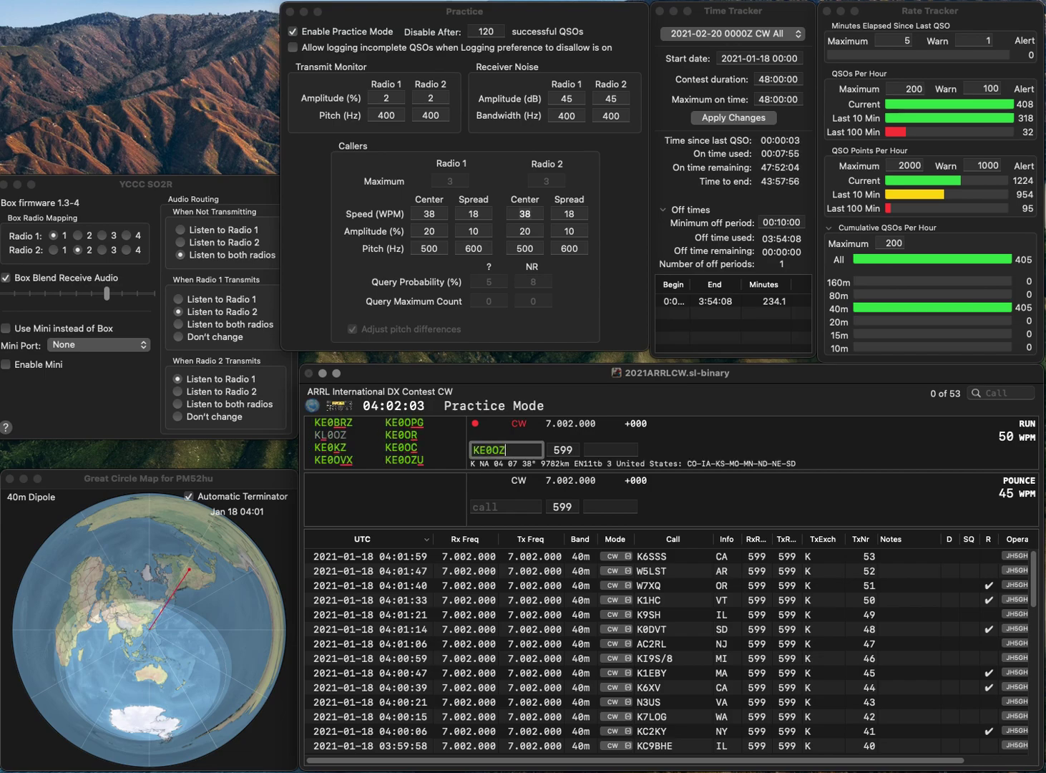
{"action": "type", "text": "U"}
{"action": "key", "text": "Tab"}
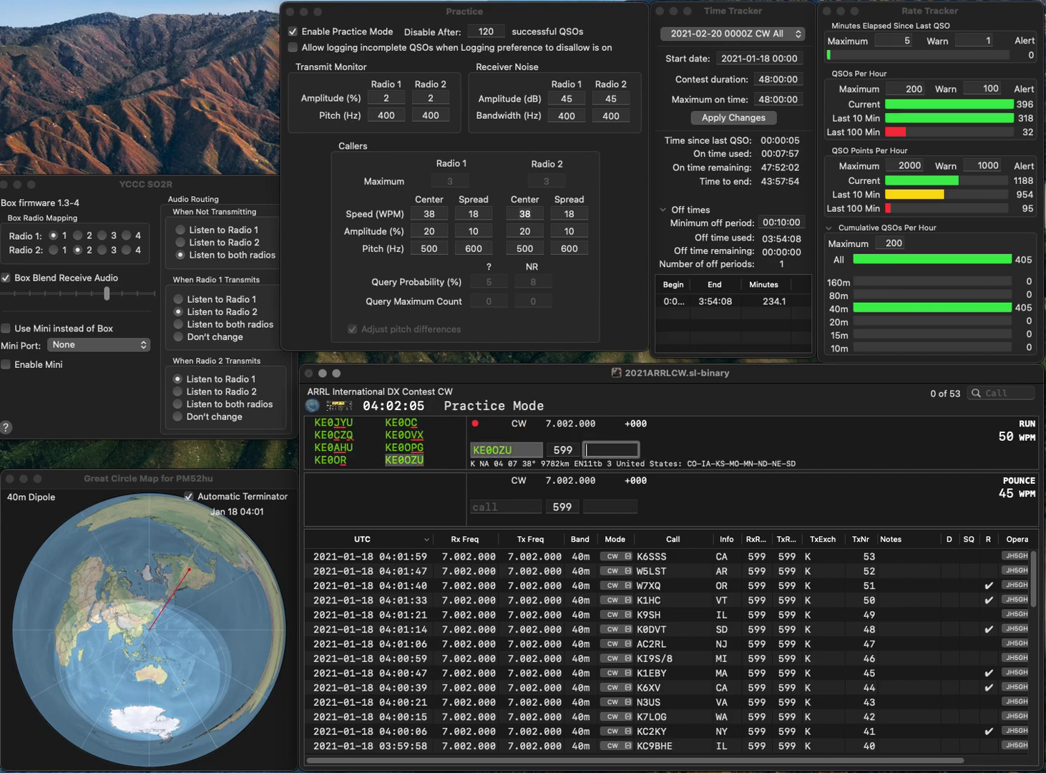
{"action": "type", "text": "KS"}
{"action": "key", "text": "Return"}
{"action": "type", "text": "WA4GUD"}
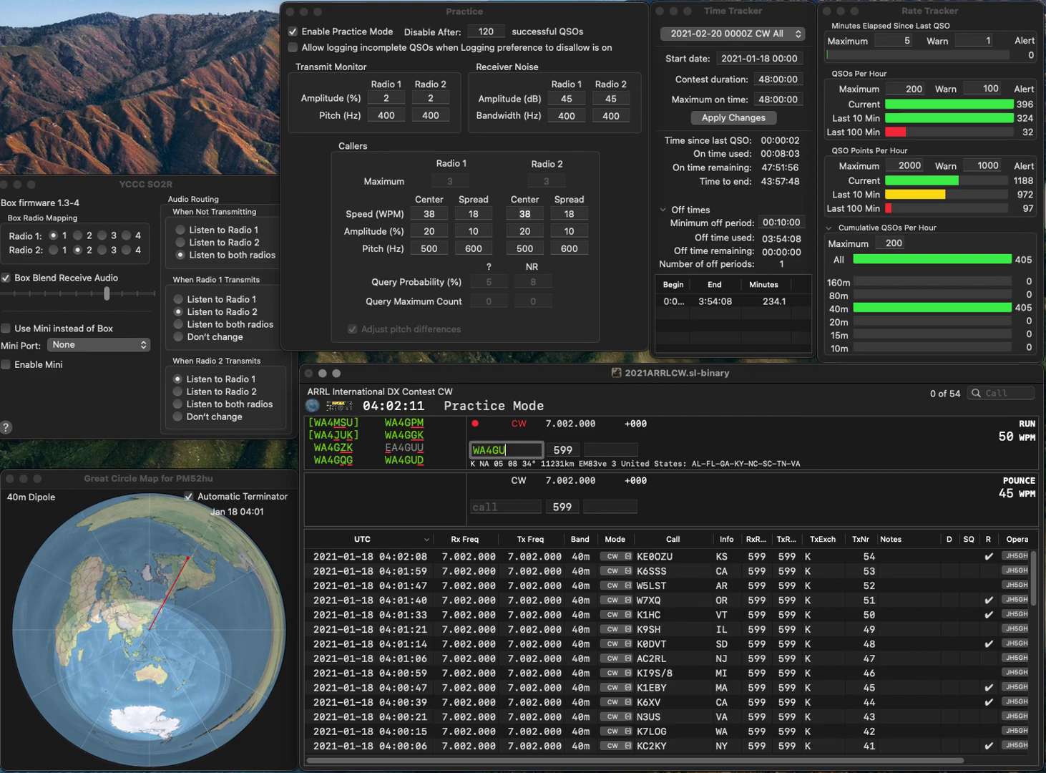
{"action": "key", "text": "Return"}
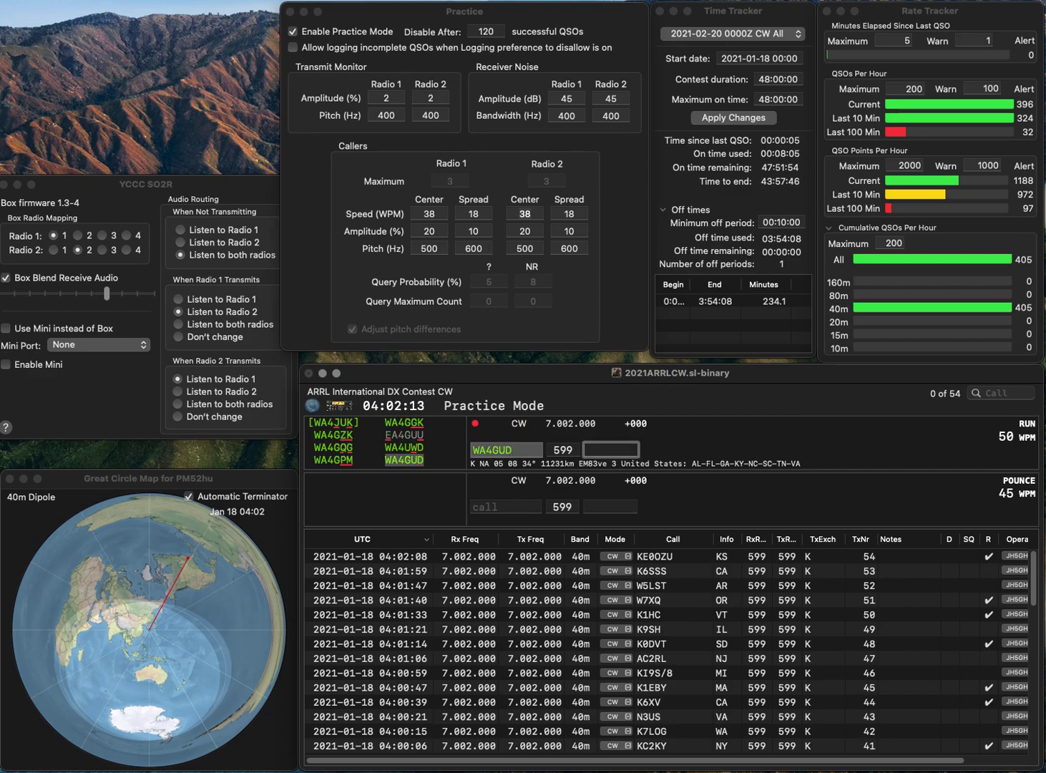
{"action": "type", "text": "NC"}
{"action": "key", "text": "Return"}
{"action": "type", "text": "W2GPK"}
{"action": "key", "text": "Return"}
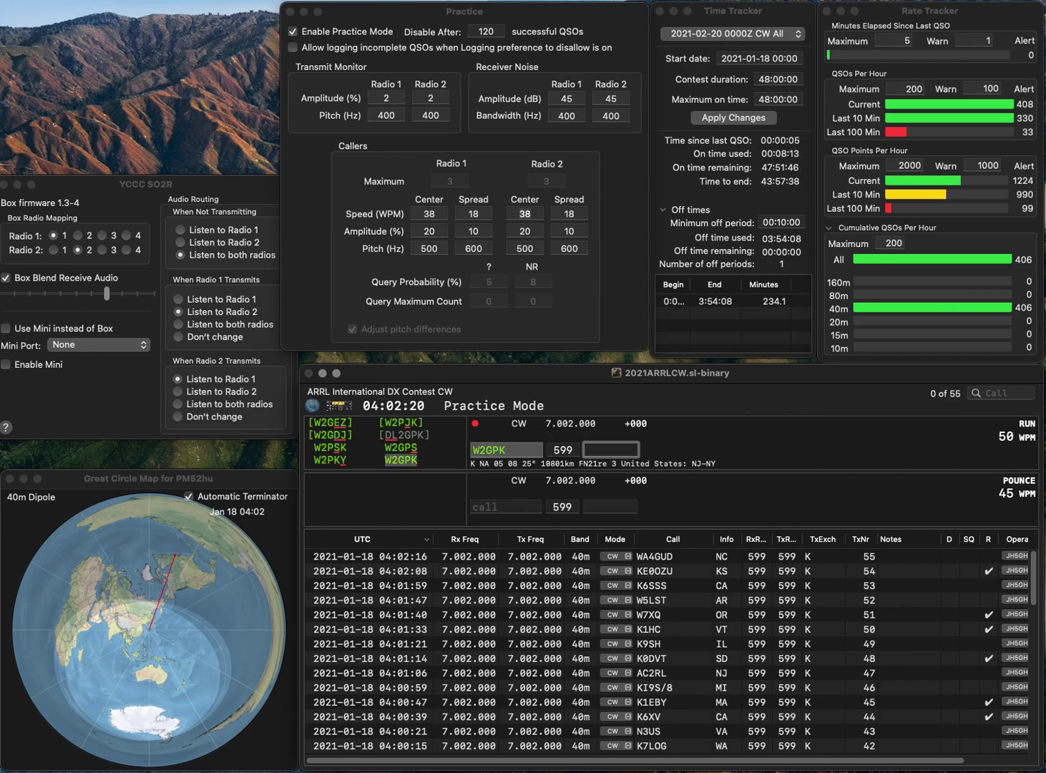
{"action": "type", "text": "NJ"}
{"action": "key", "text": "Return"}
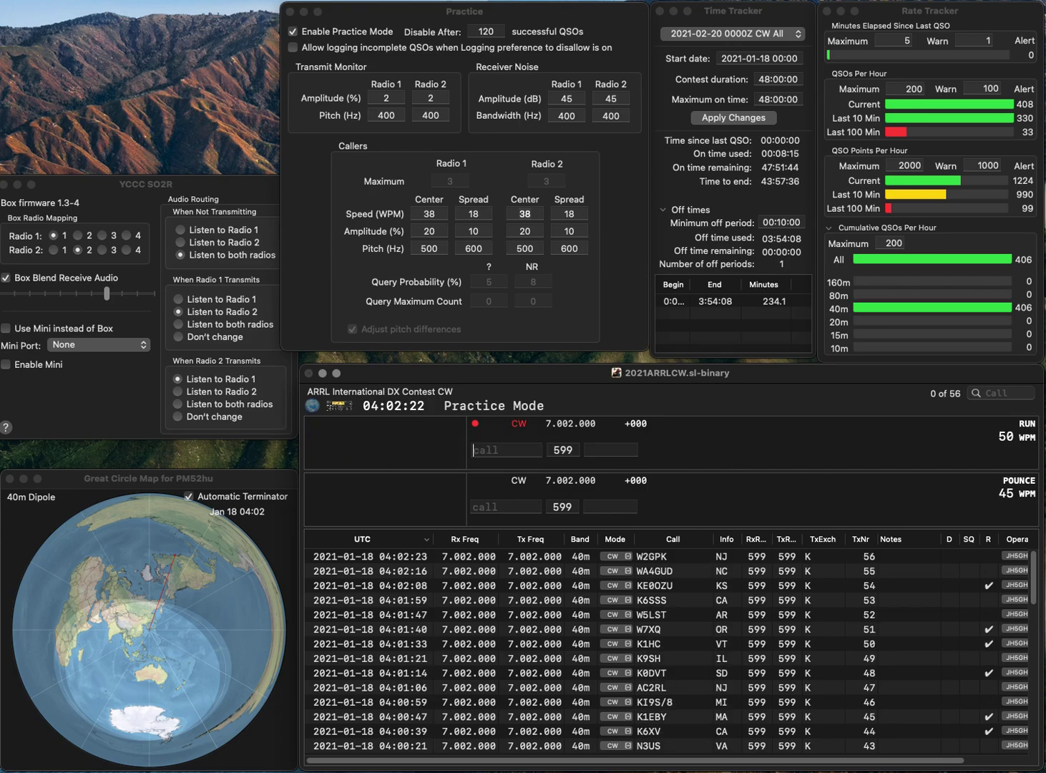
{"action": "type", "text": "KM"}
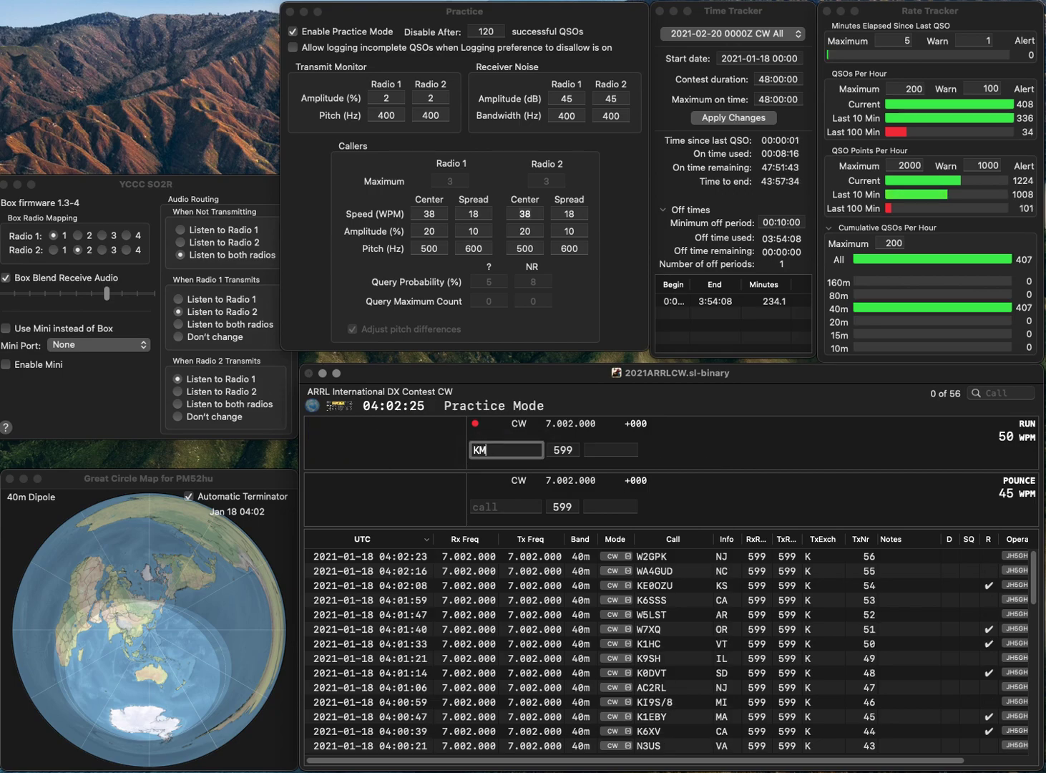
{"action": "type", "text": "4IK"}
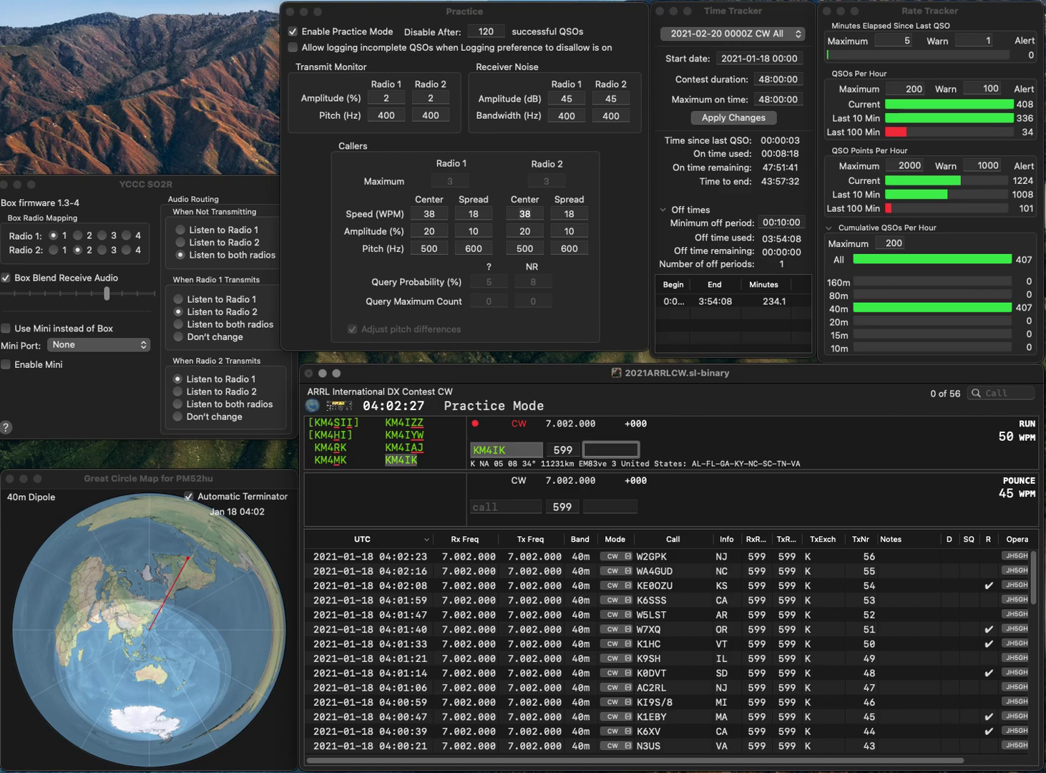
{"action": "key", "text": "Return"}
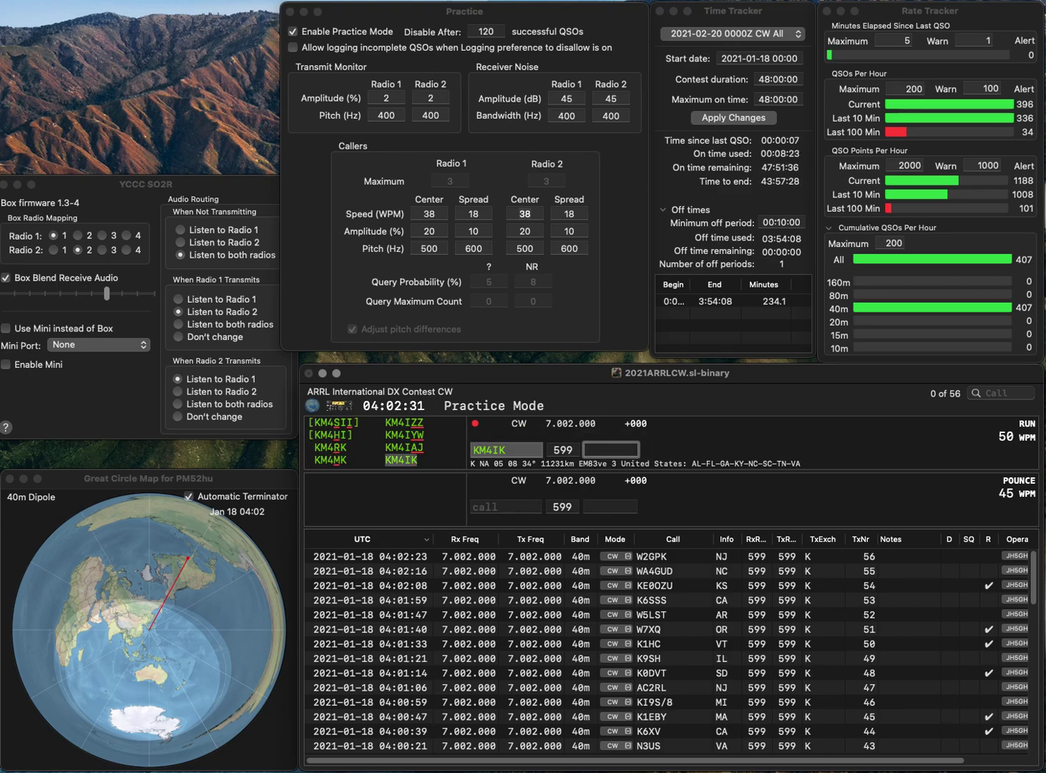
{"action": "key", "text": "Return"}
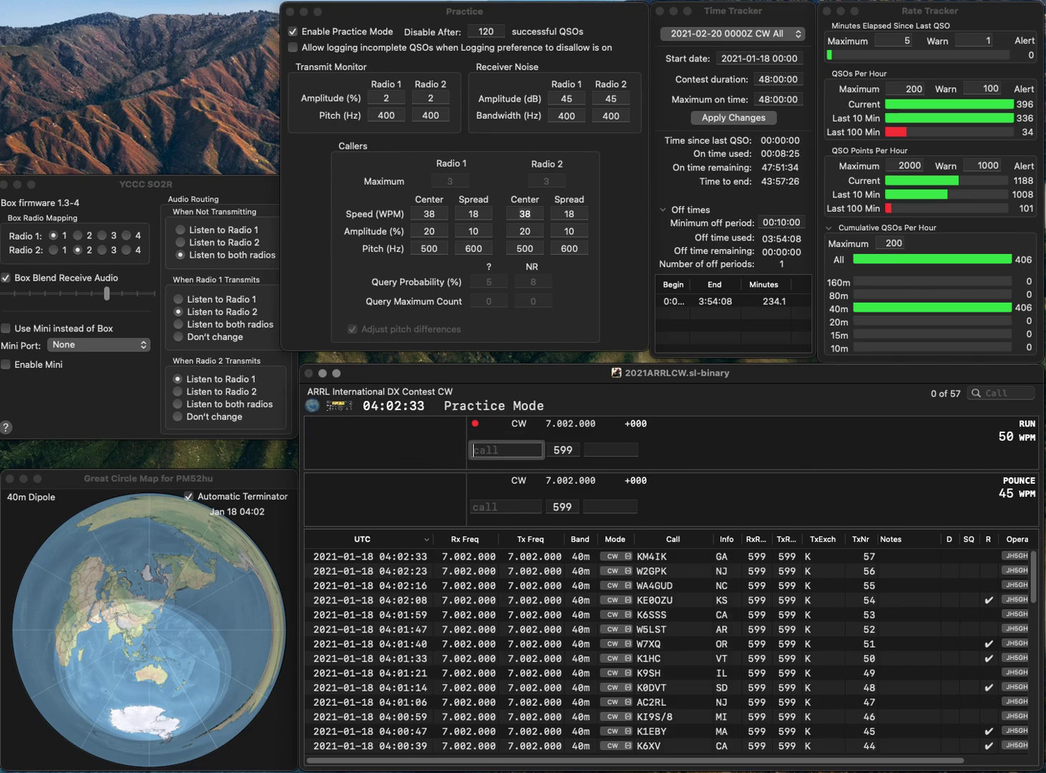
{"action": "type", "text": "K4AB"}
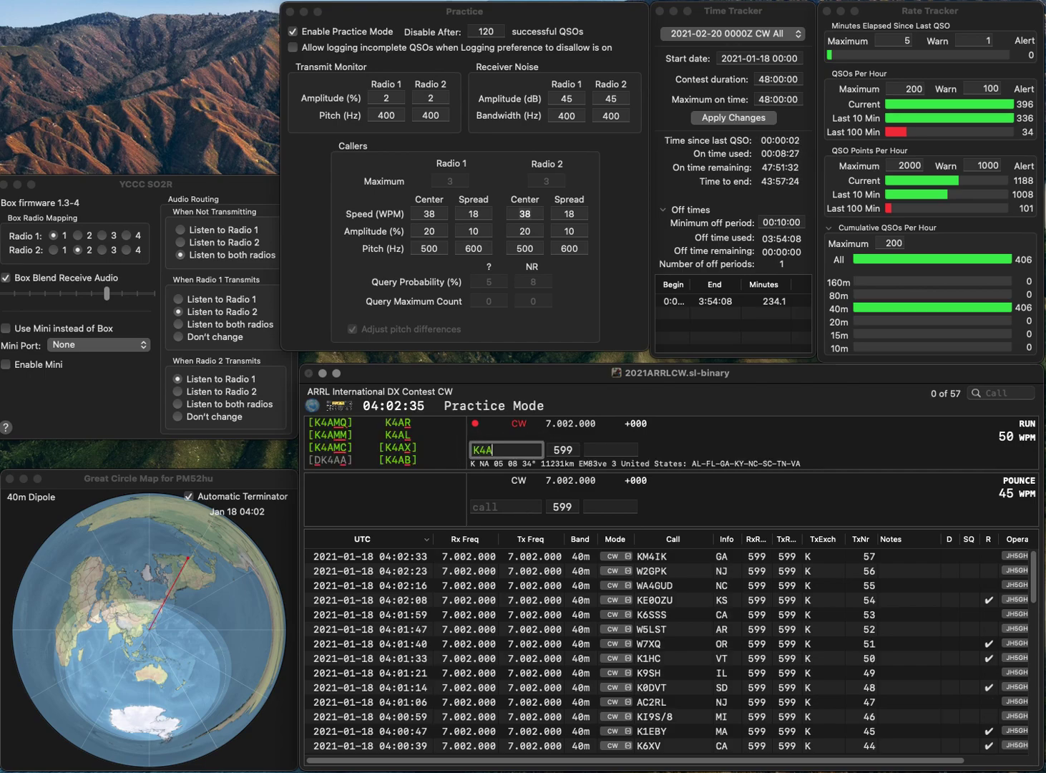
{"action": "key", "text": "Return"}
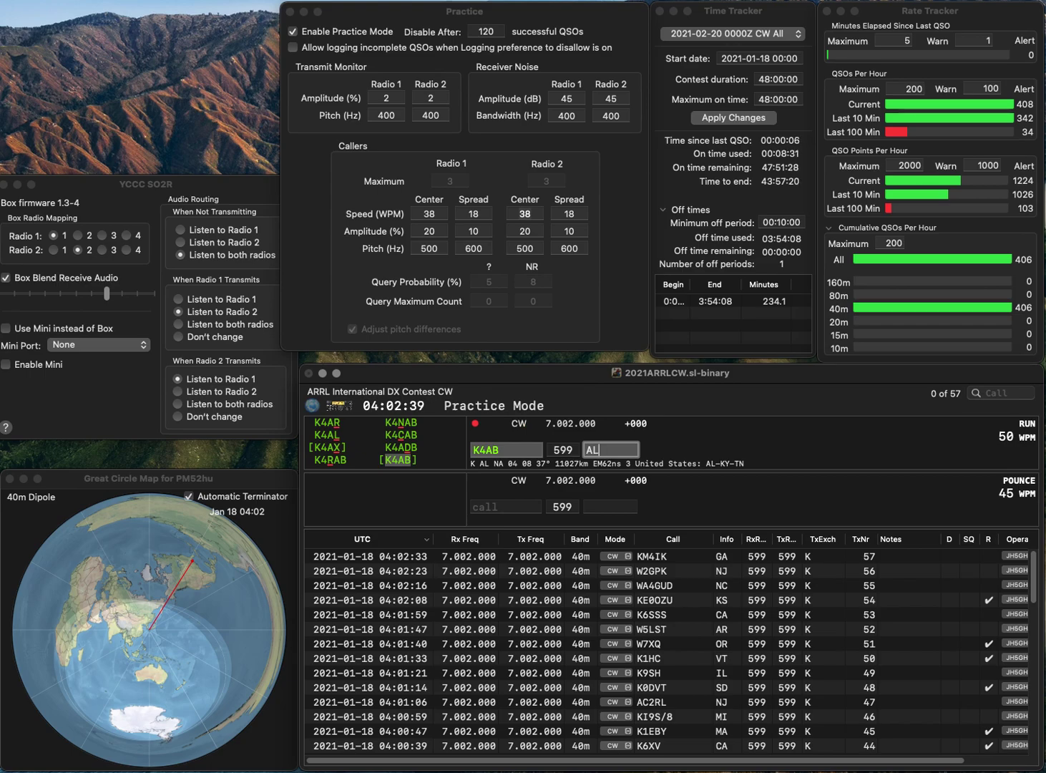
{"action": "key", "text": "Return"}
{"action": "type", "text": "W4KD"}
{"action": "key", "text": "Tab"}
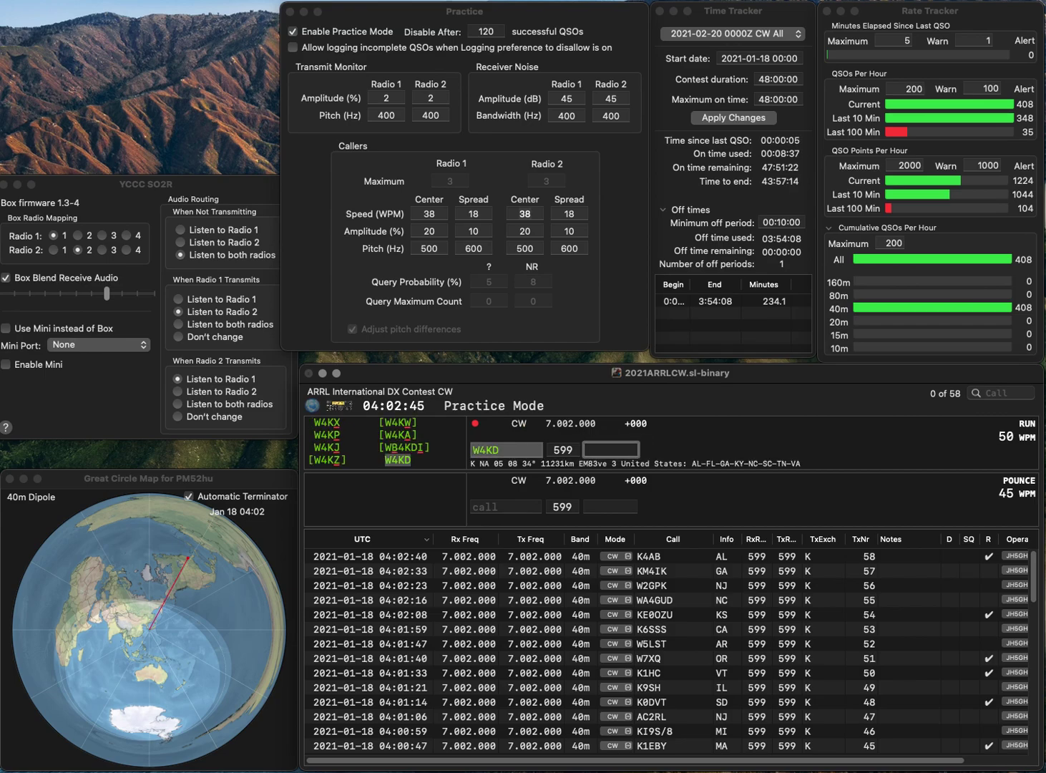
{"action": "key", "text": "Return"}
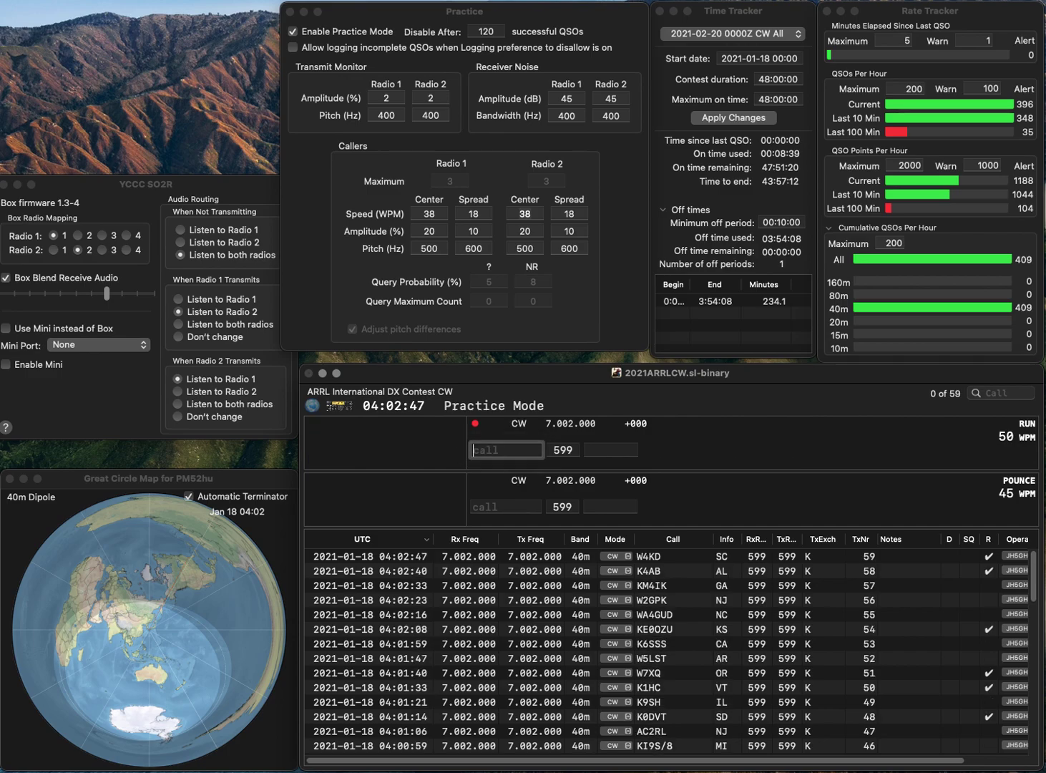
{"action": "type", "text": "K2GER"}
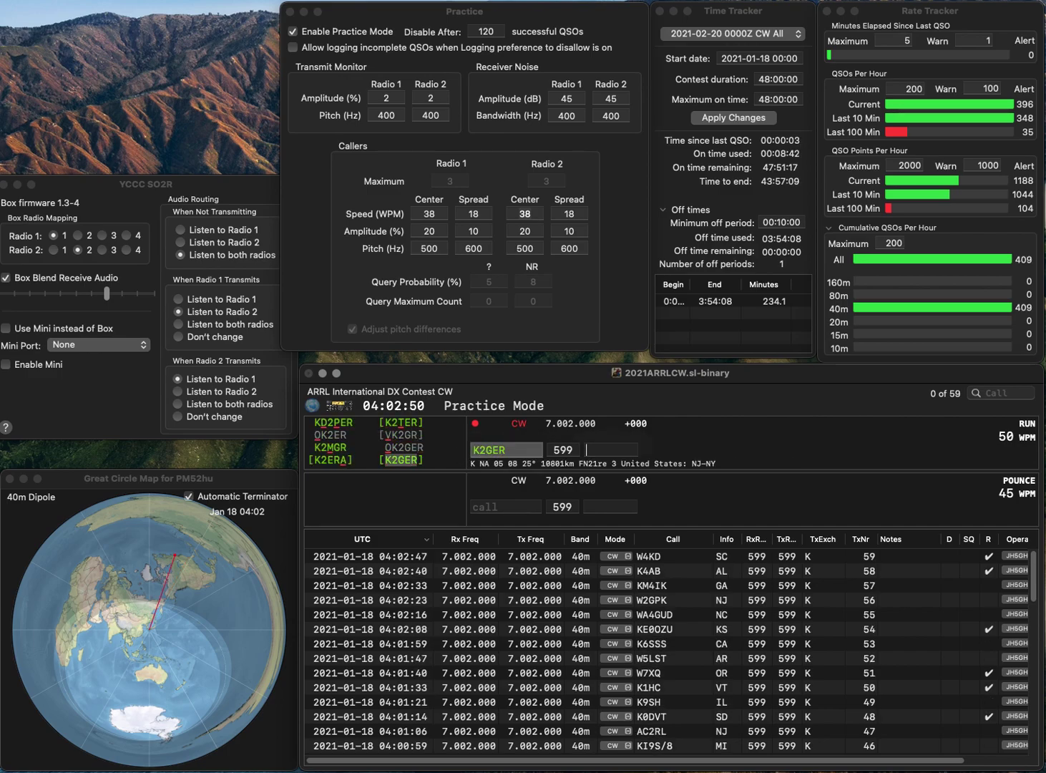
{"action": "key", "text": "Tab"}
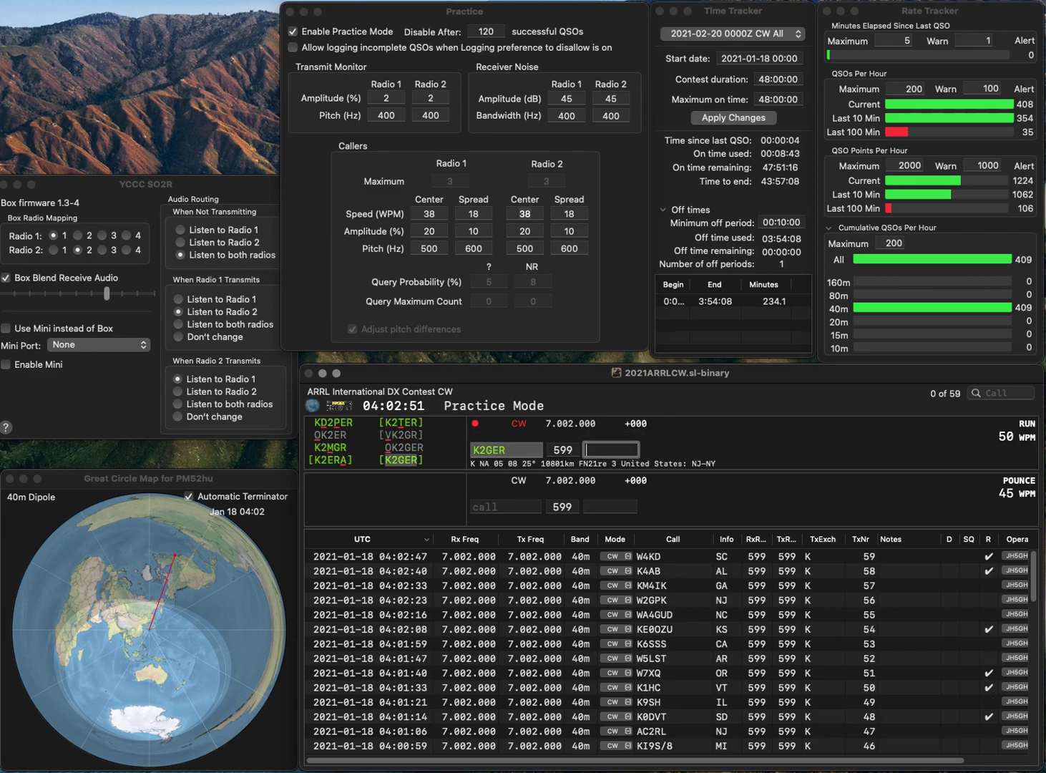
{"action": "type", "text": "NJ"}
{"action": "key", "text": "Return"}
{"action": "type", "text": "WB9D"}
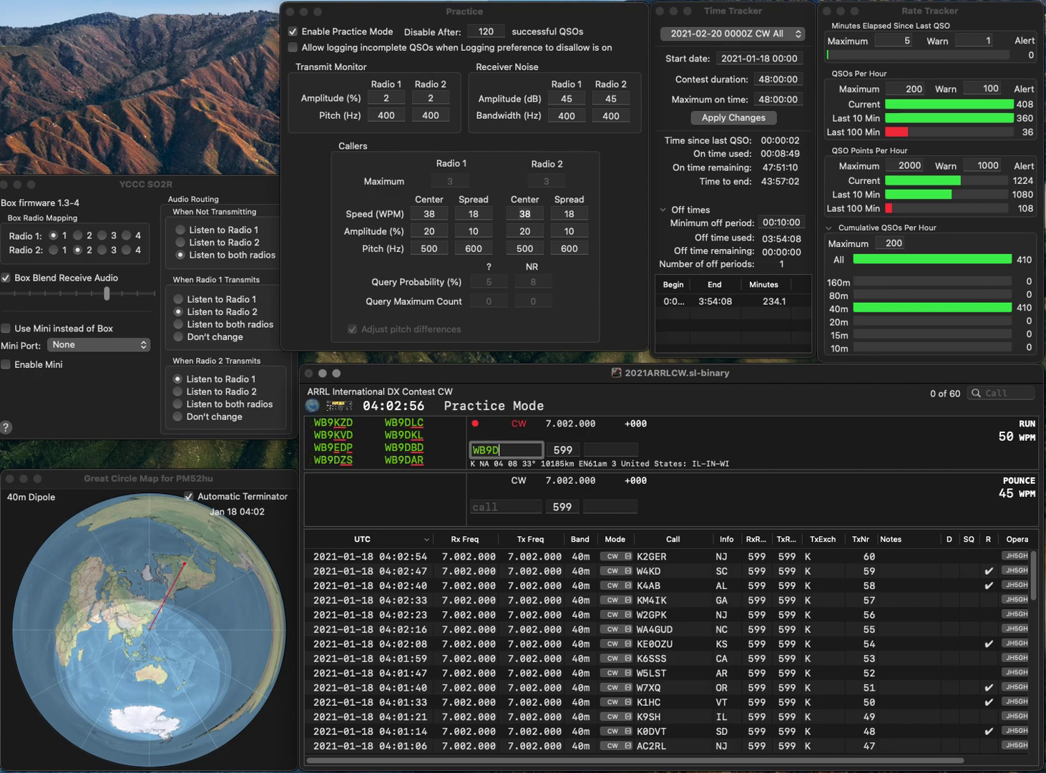
{"action": "type", "text": "BD"}
{"action": "key", "text": "space"}
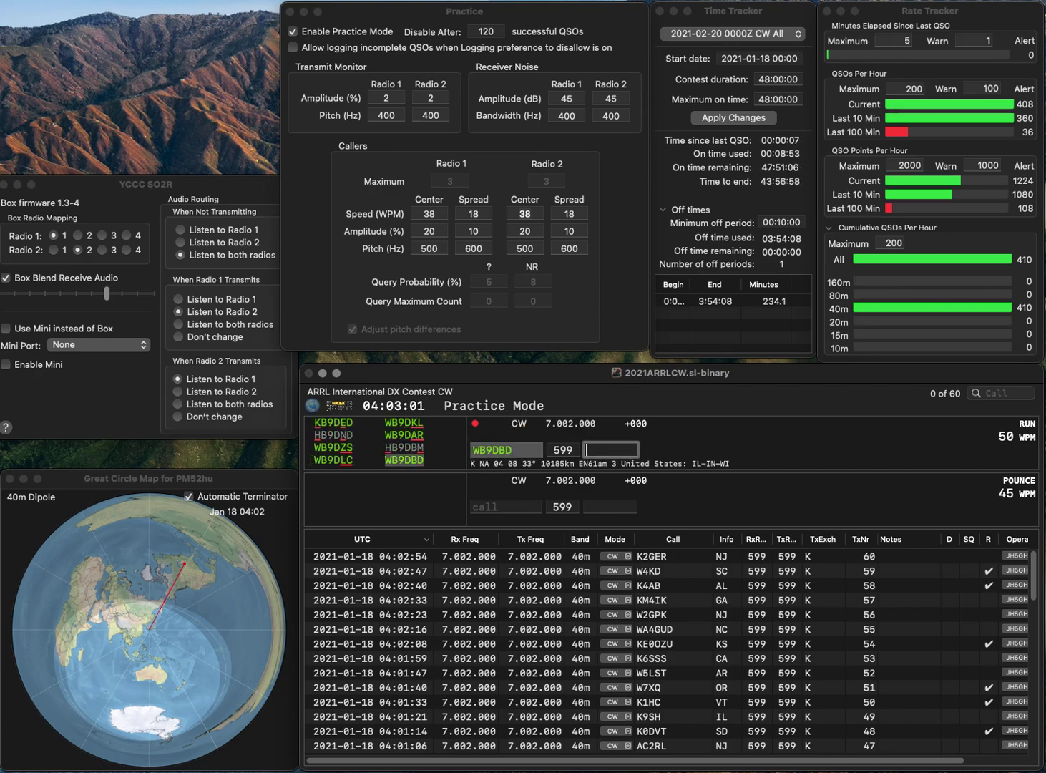
{"action": "type", "text": "IL"}
{"action": "key", "text": "Return"}
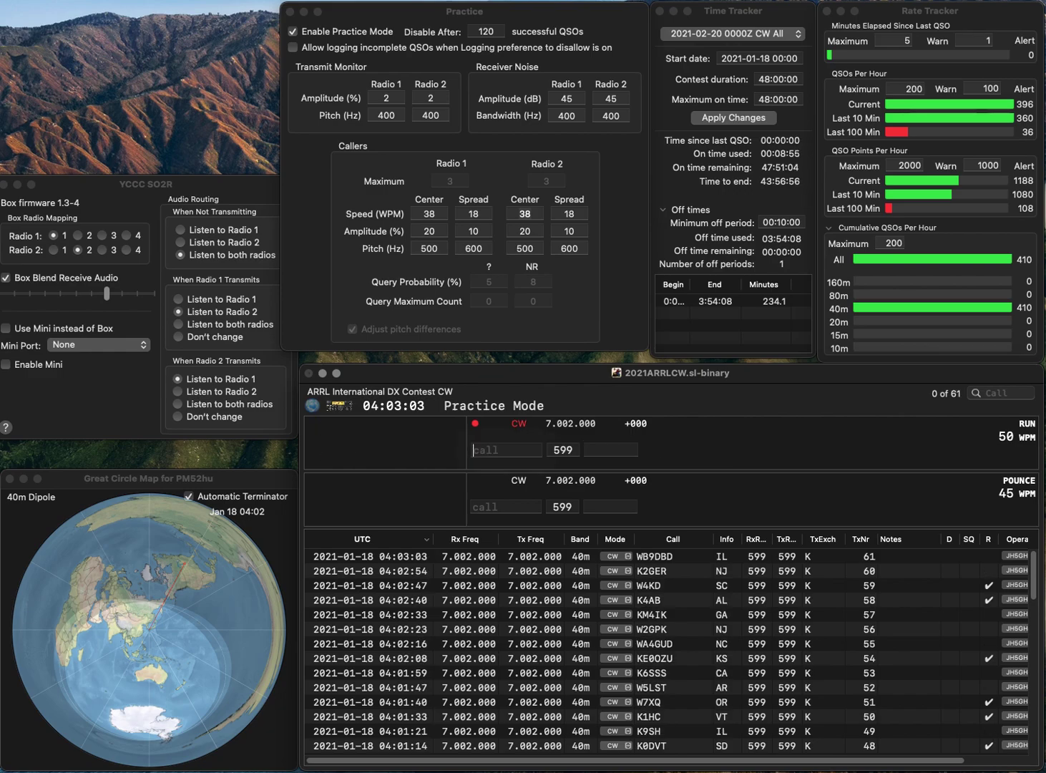
{"action": "type", "text": "W5IAY"}
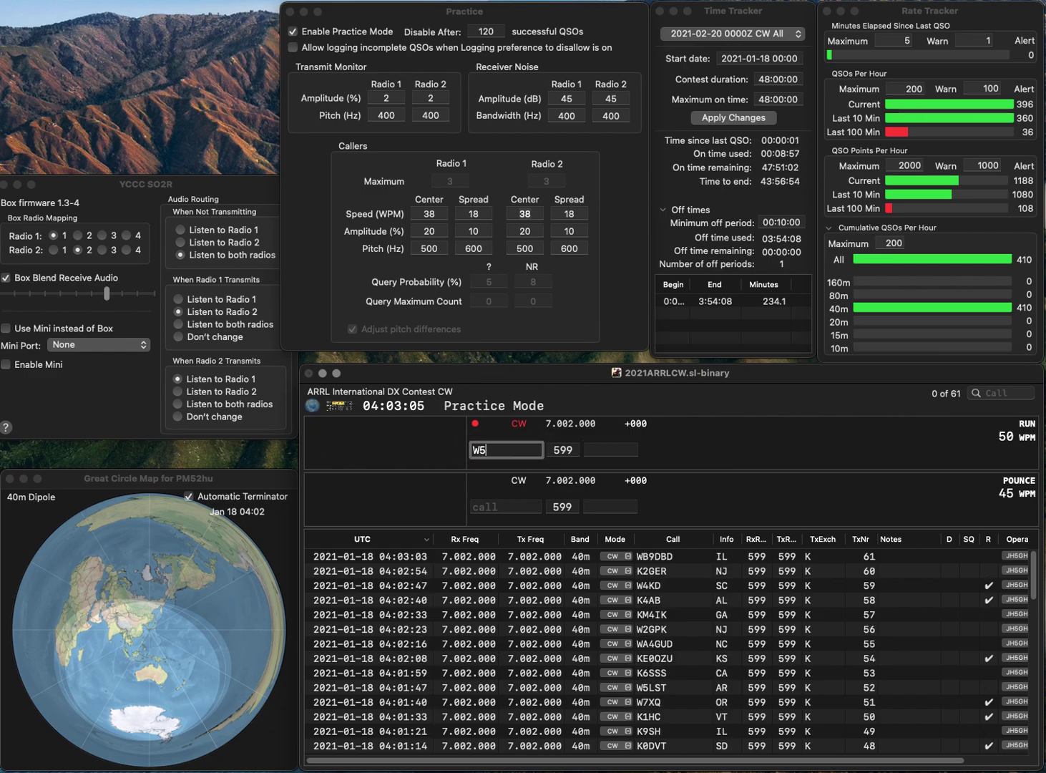
{"action": "key", "text": "space"}
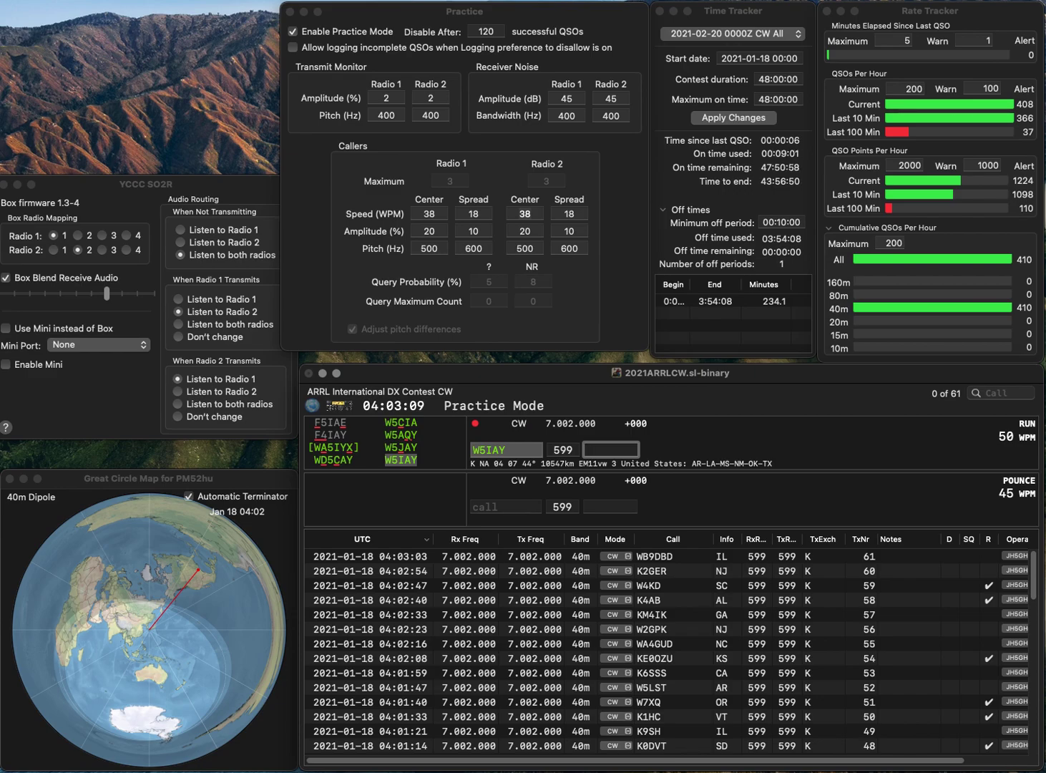
{"action": "key", "text": "Return"}
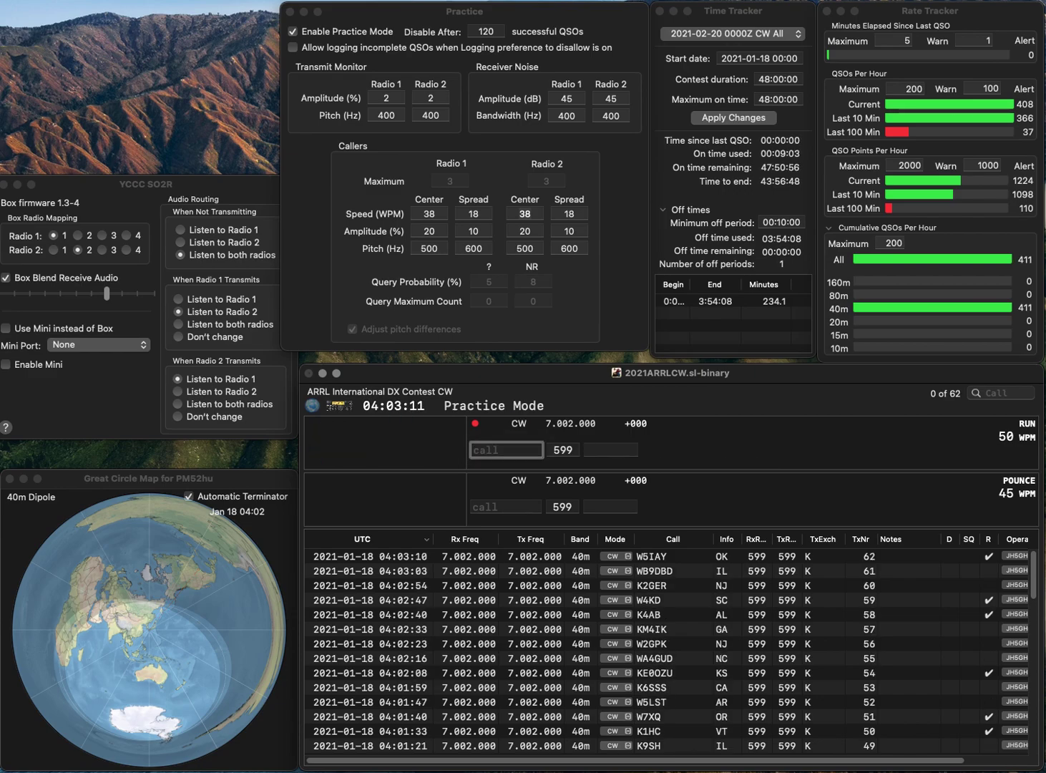
{"action": "type", "text": "NQ0O"}
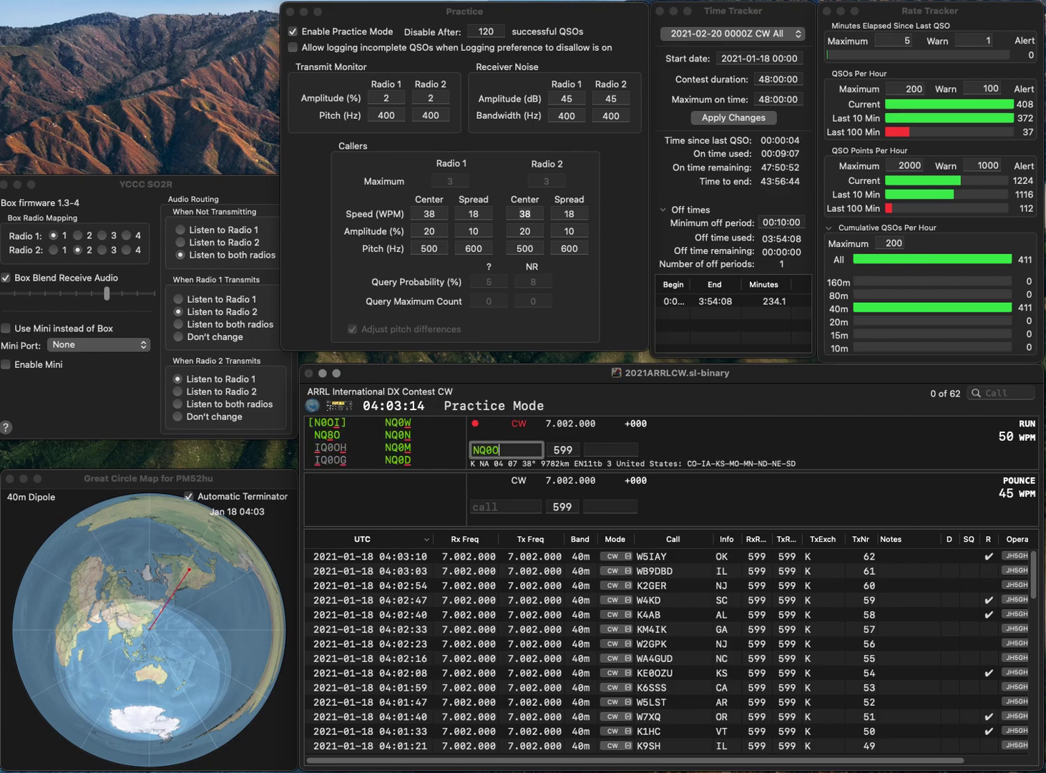
{"action": "key", "text": "BackSpace"}
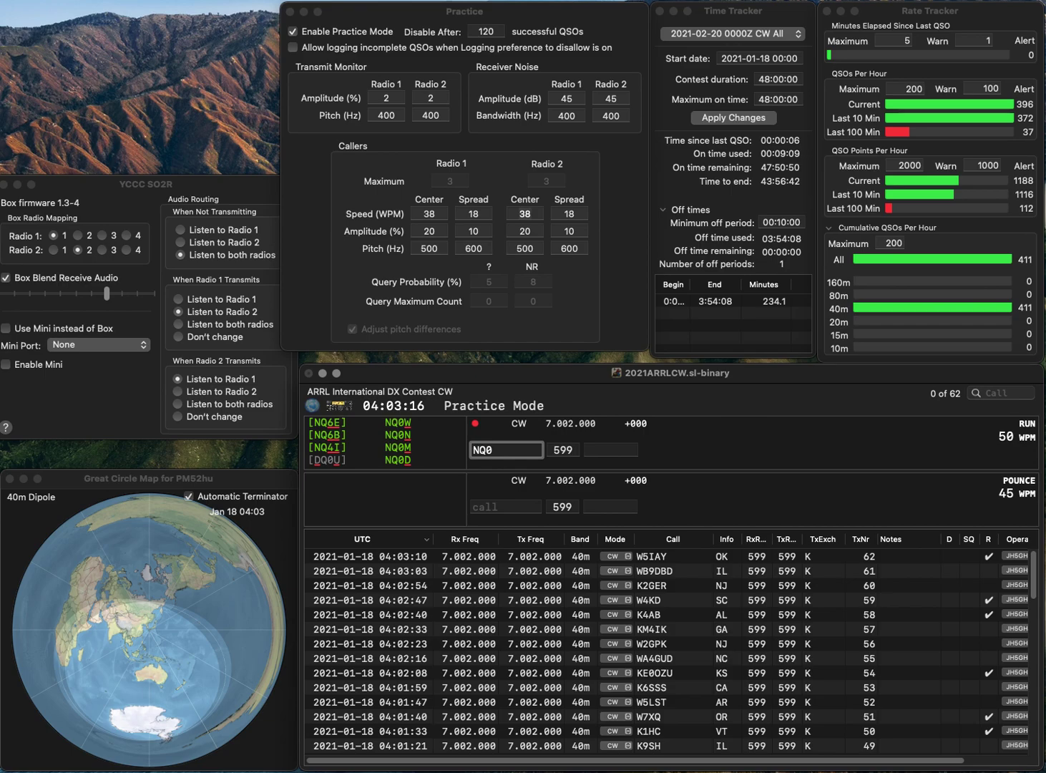
{"action": "type", "text": "M"}
{"action": "key", "text": "Return"}
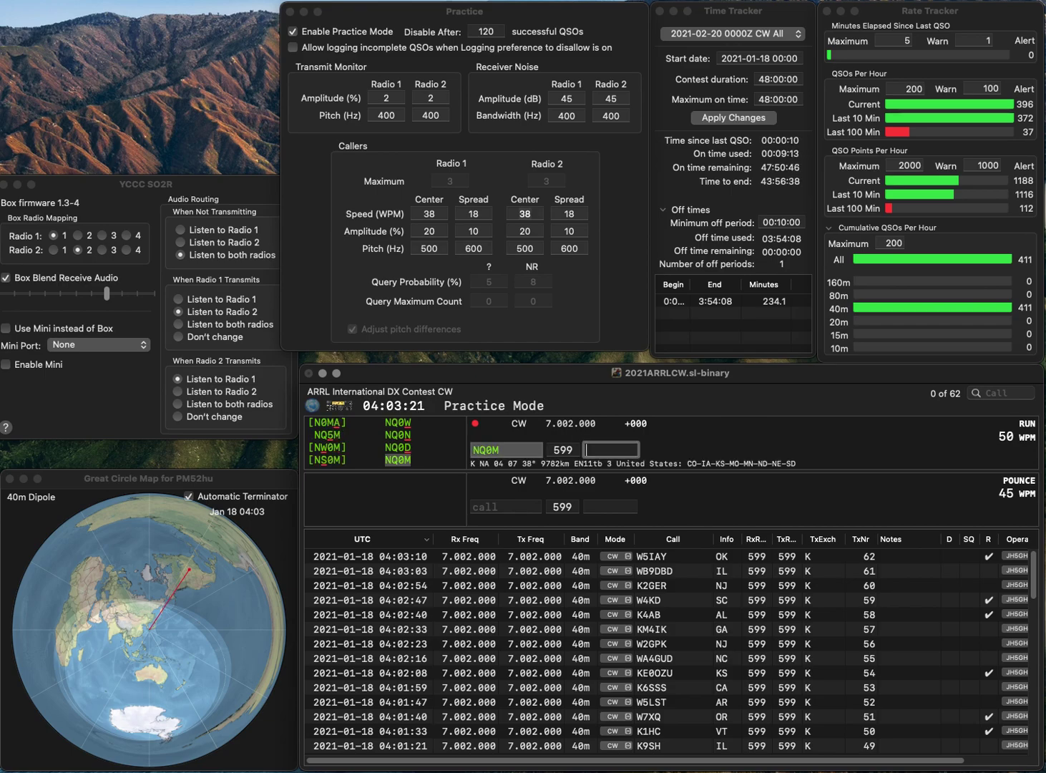
{"action": "type", "text": "KS"}
{"action": "key", "text": "Return"}
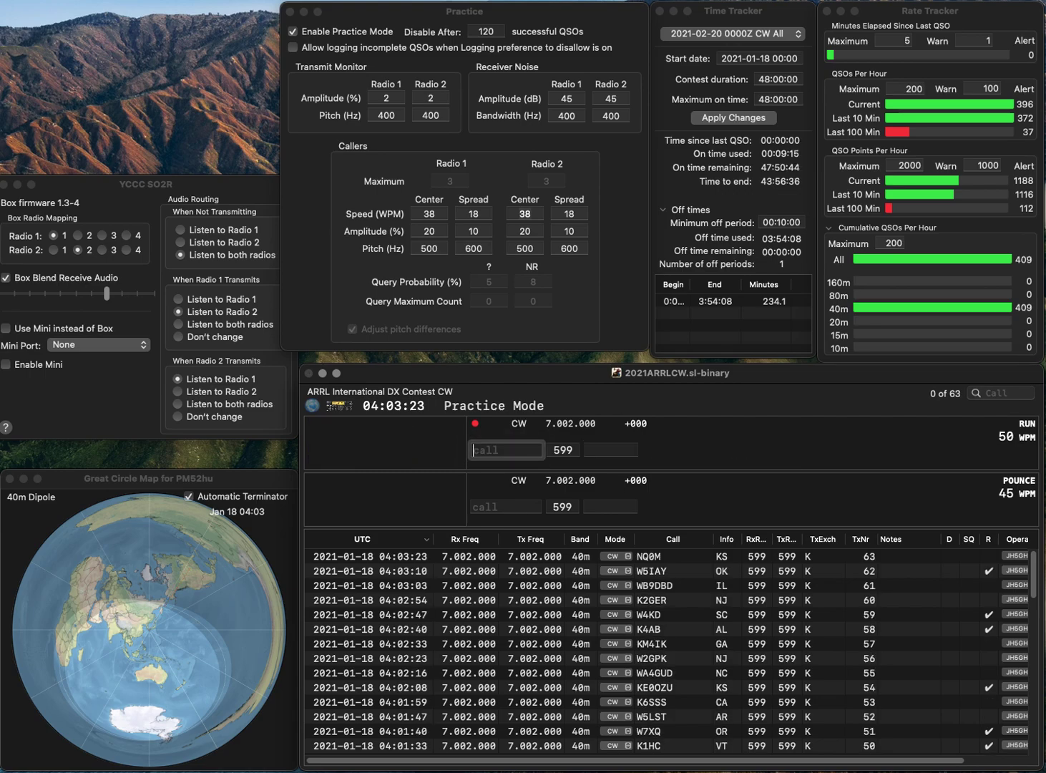
{"action": "type", "text": "W5VE"}
{"action": "key", "text": "Return"}
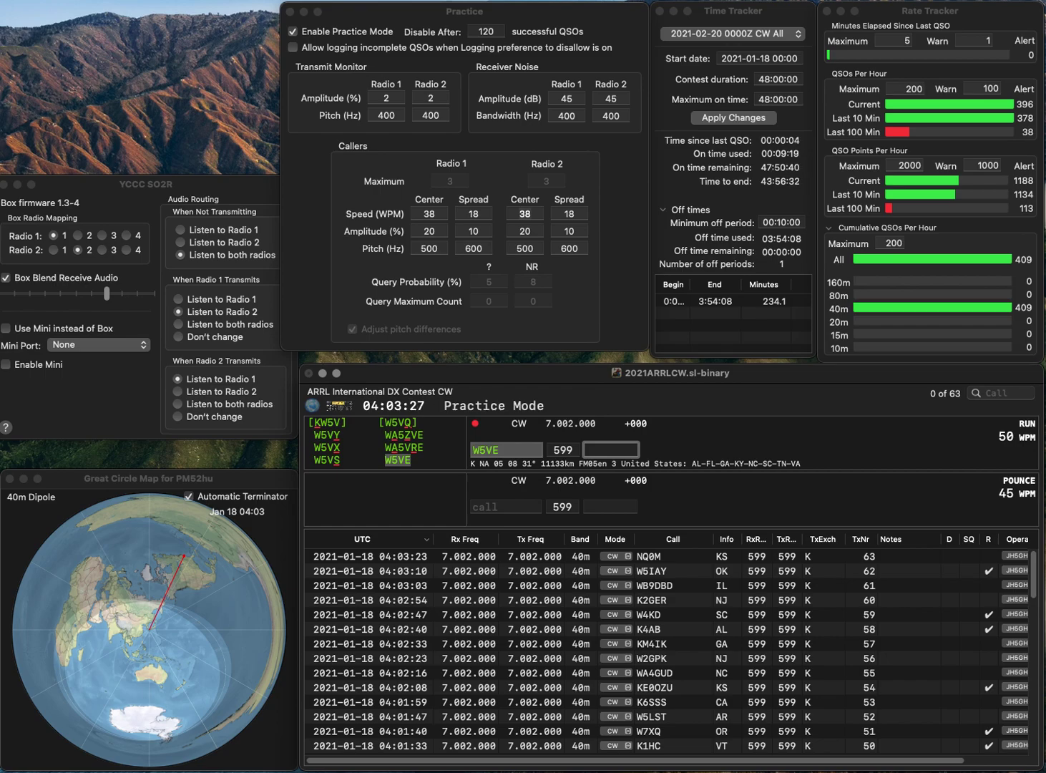
{"action": "type", "text": "VA"}
{"action": "key", "text": "Return"}
{"action": "type", "text": "KC9MZ"}
{"action": "key", "text": "space"}
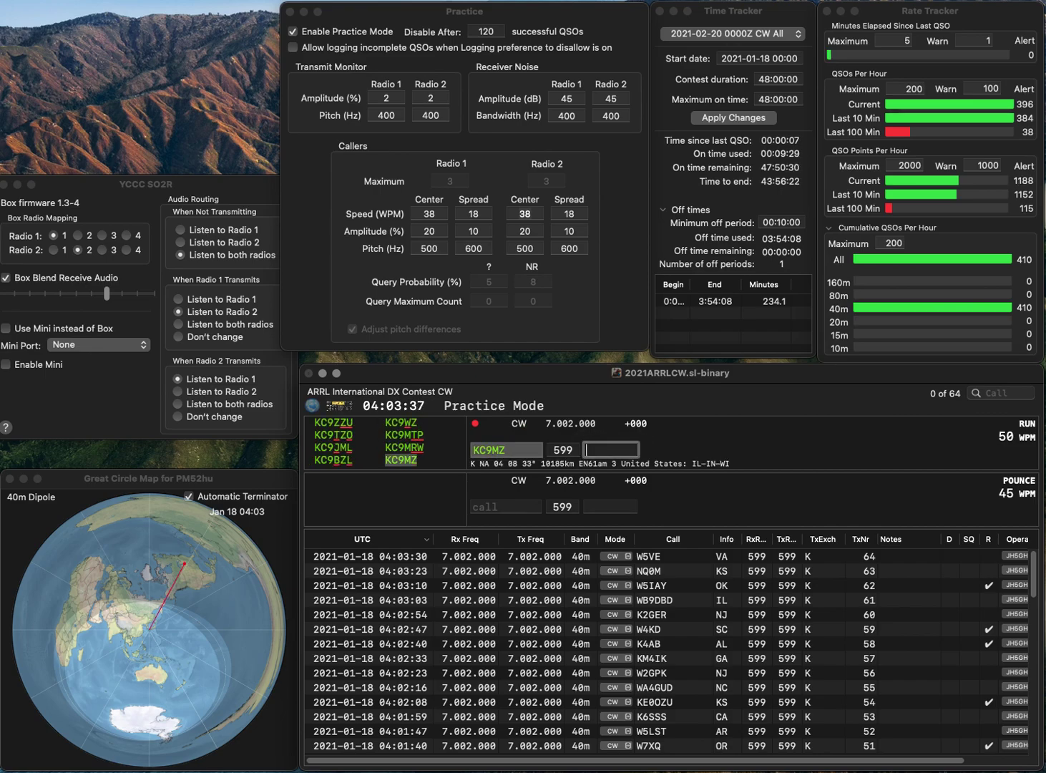
{"action": "type", "text": "IL"}
{"action": "key", "text": "Return"}
{"action": "type", "text": "N5HOG"}
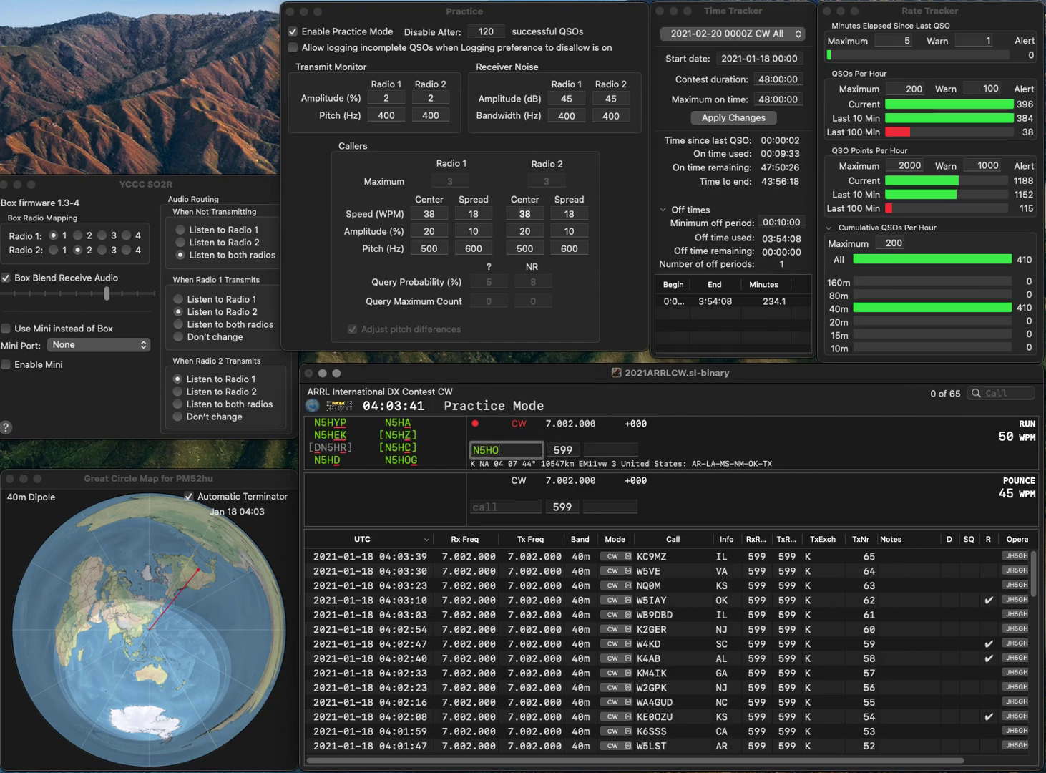
{"action": "key", "text": "Return"}
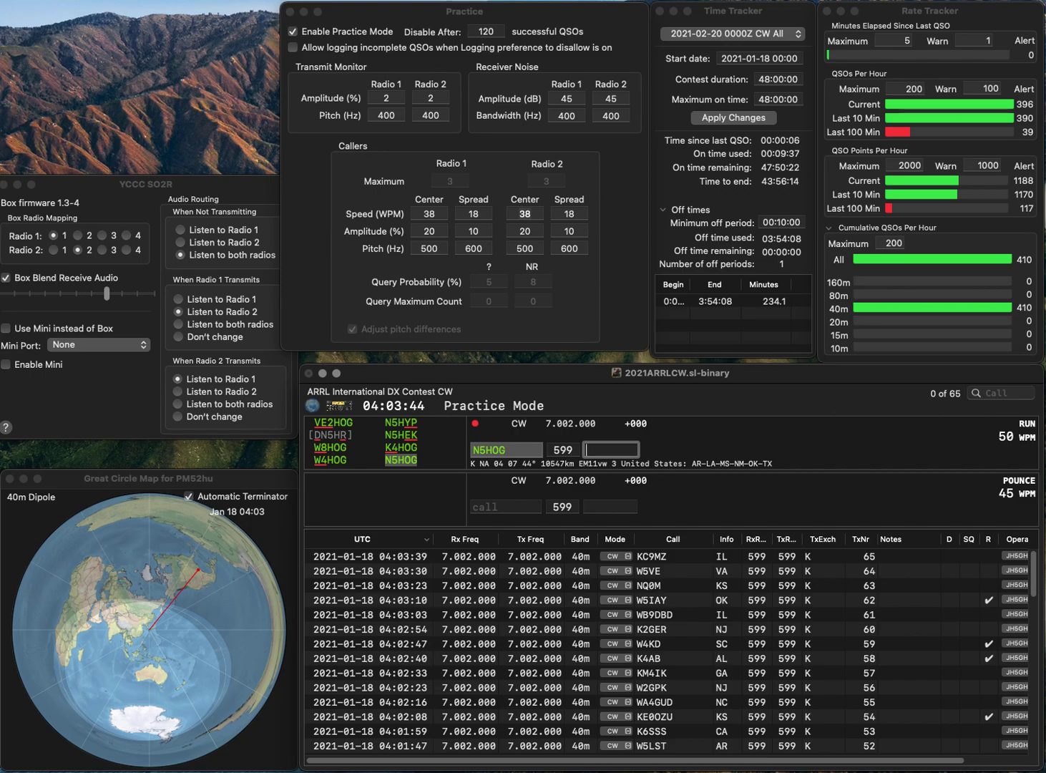
{"action": "type", "text": "AR"}
{"action": "key", "text": "Return"}
Step: Log the run contact with AG5DB, received exchange AR
{"action": "type", "text": "AG5DD"}
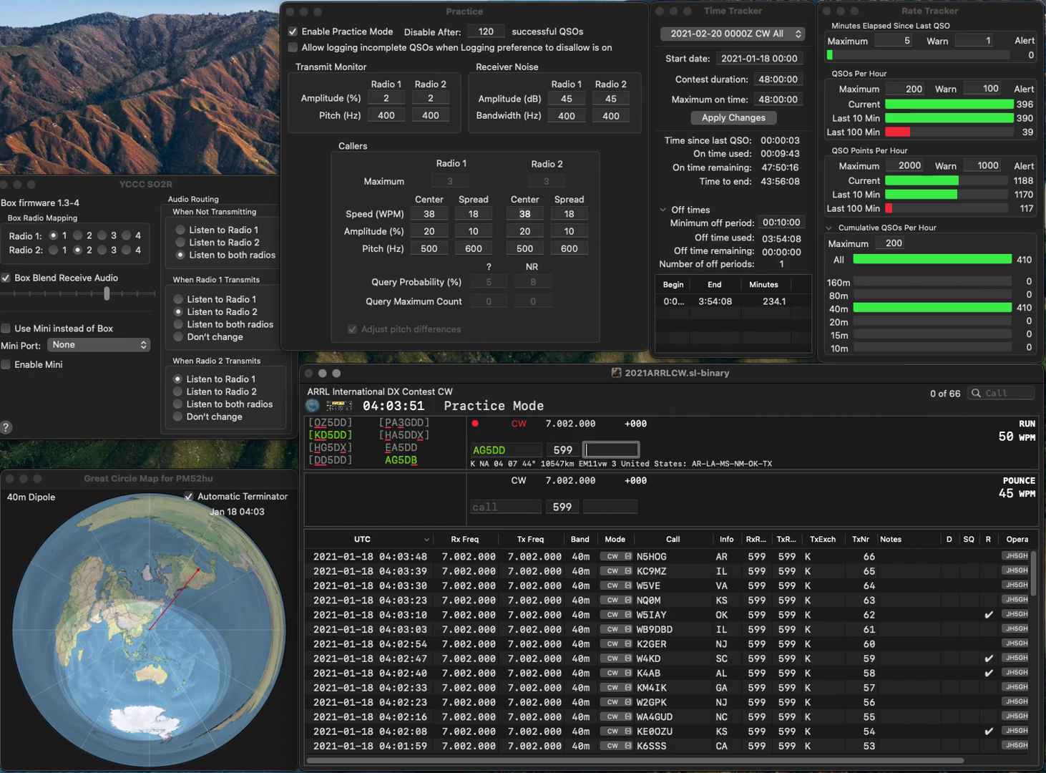
{"action": "key", "text": "BackSpace"}
{"action": "type", "text": "B"}
{"action": "key", "text": "Return"}
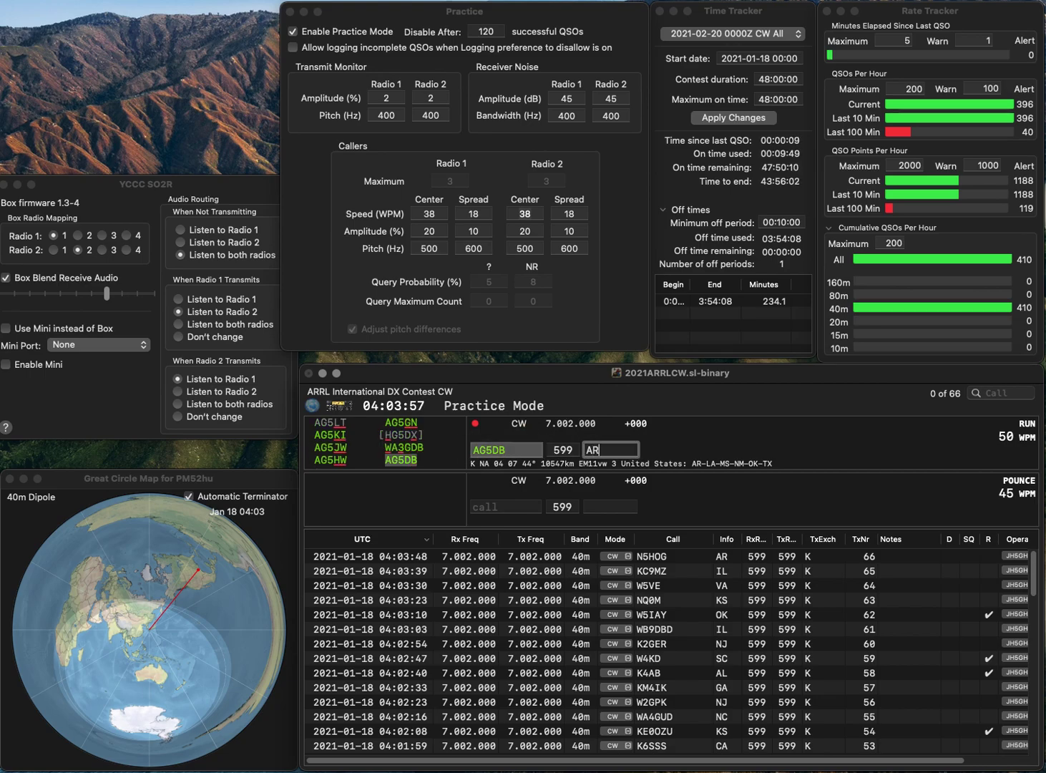
{"action": "key", "text": "Return"}
{"action": "type", "text": "K6"}
{"action": "key", "text": "BackSpace"}
{"action": "type", "text": "B1"}
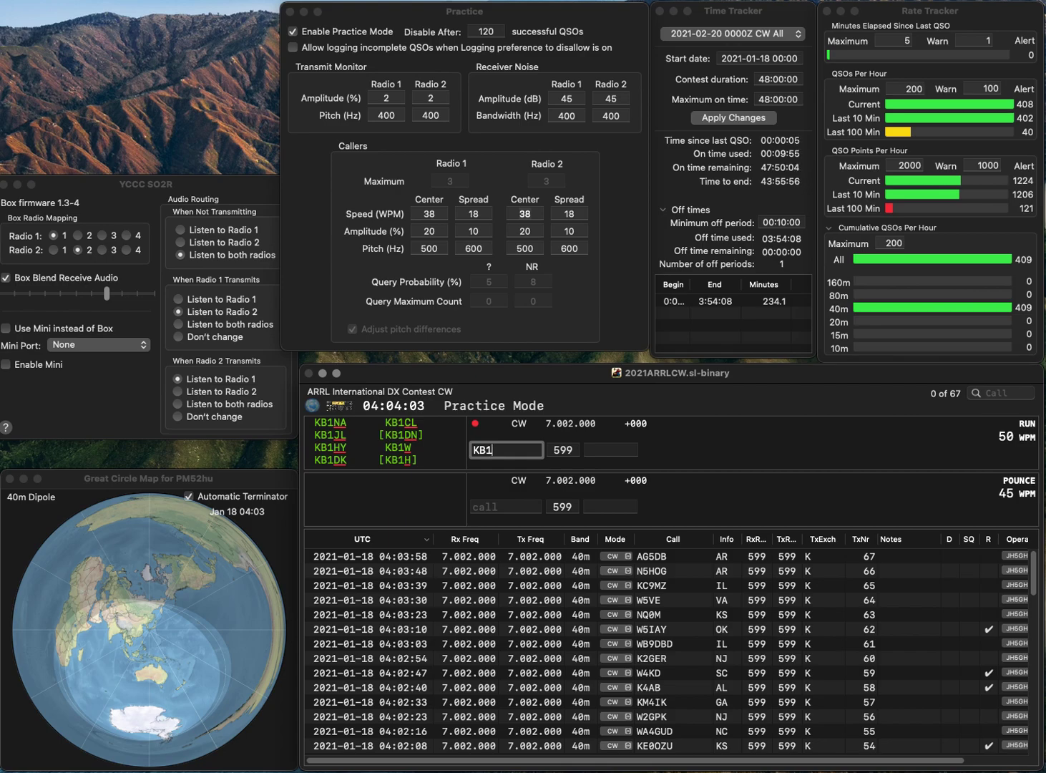
{"action": "type", "text": "L"}
{"action": "key", "text": "Return"}
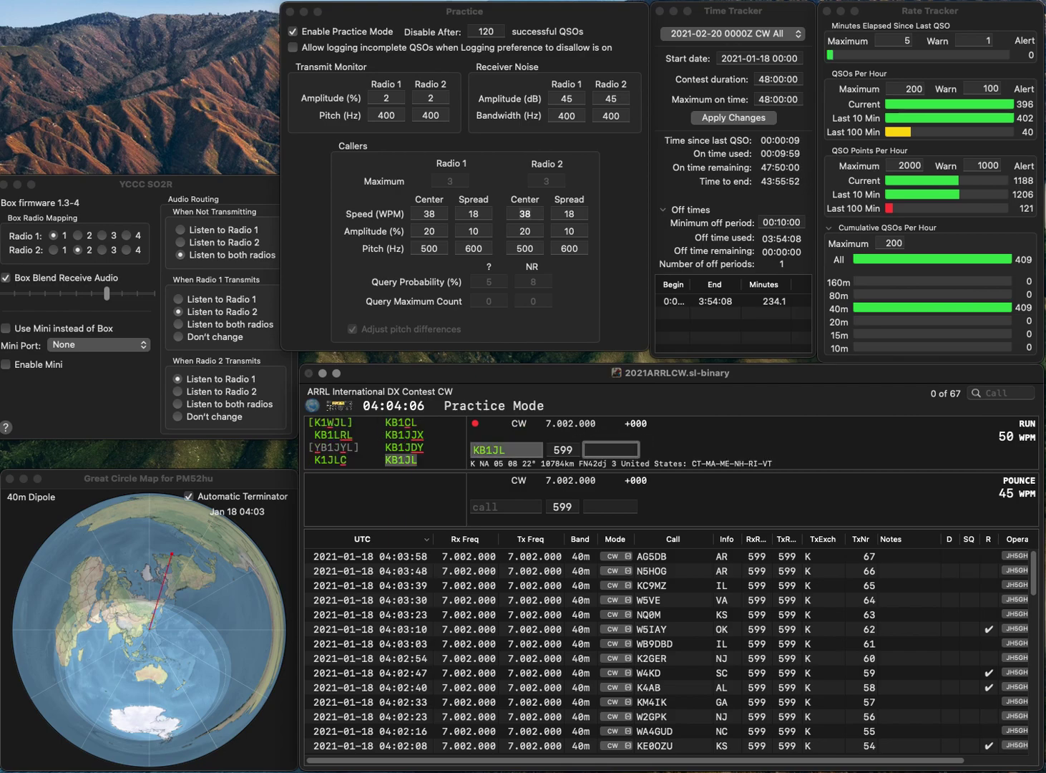
{"action": "type", "text": "MA"}
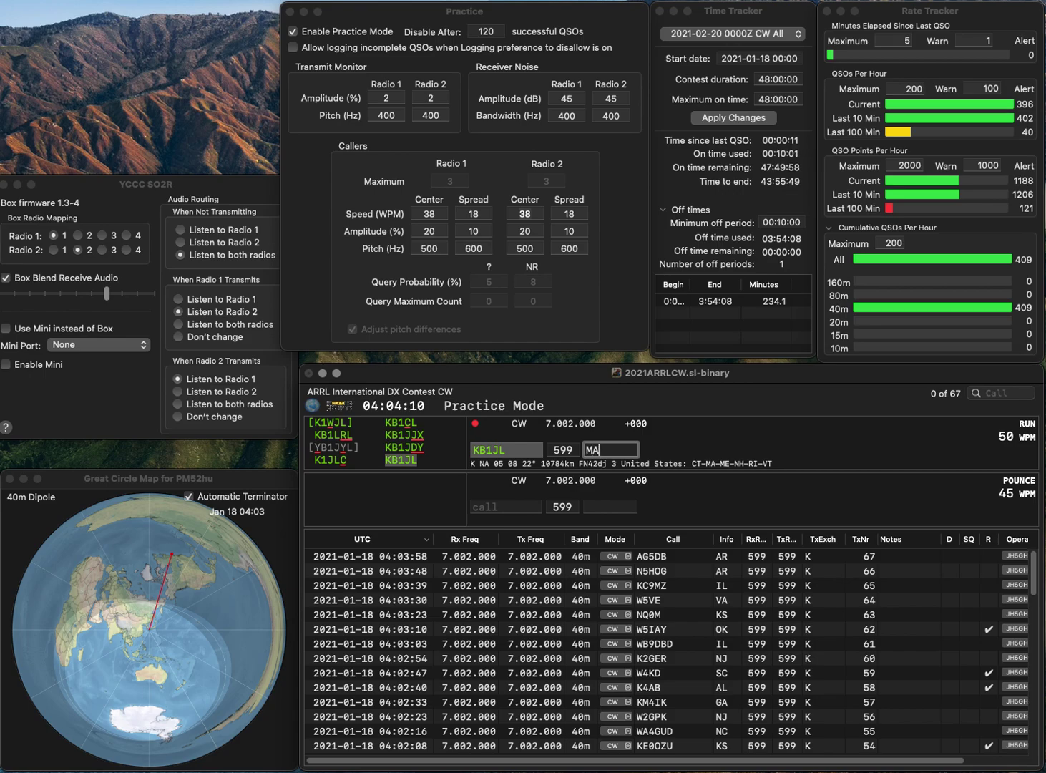
{"action": "key", "text": "Return"}
Step: Log the run contact with K2EQ, received exchange NY
{"action": "type", "text": "K2EQ"}
{"action": "key", "text": "Return"}
{"action": "type", "text": "NY"}
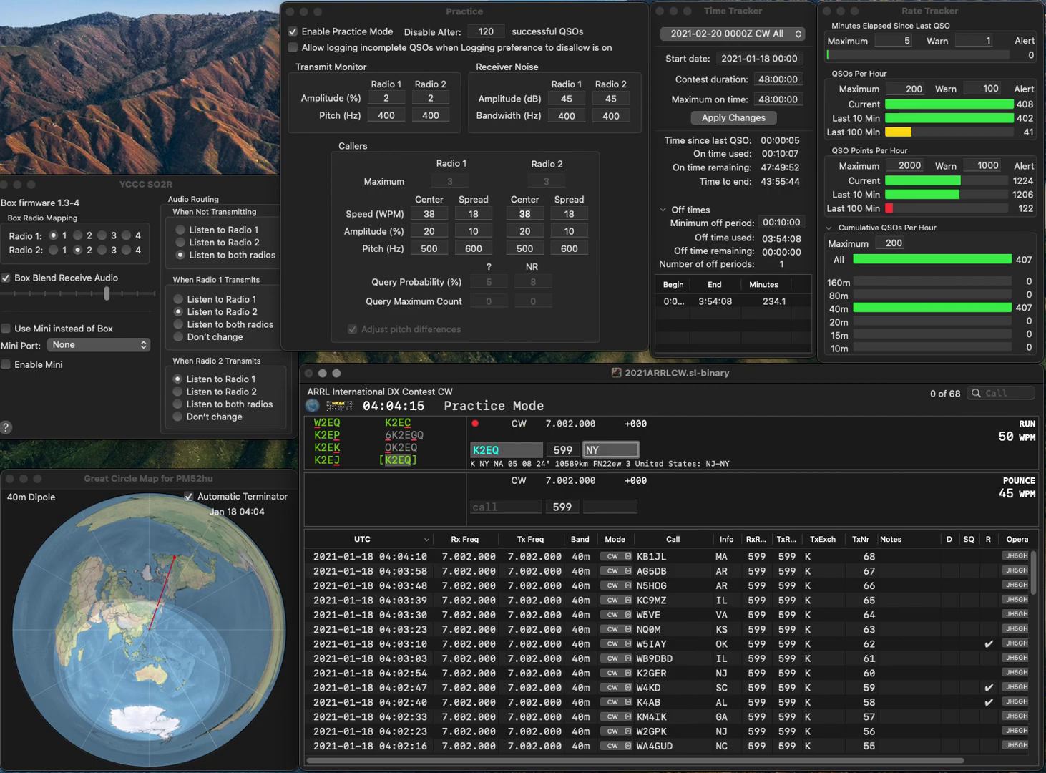
{"action": "key", "text": "Return"}
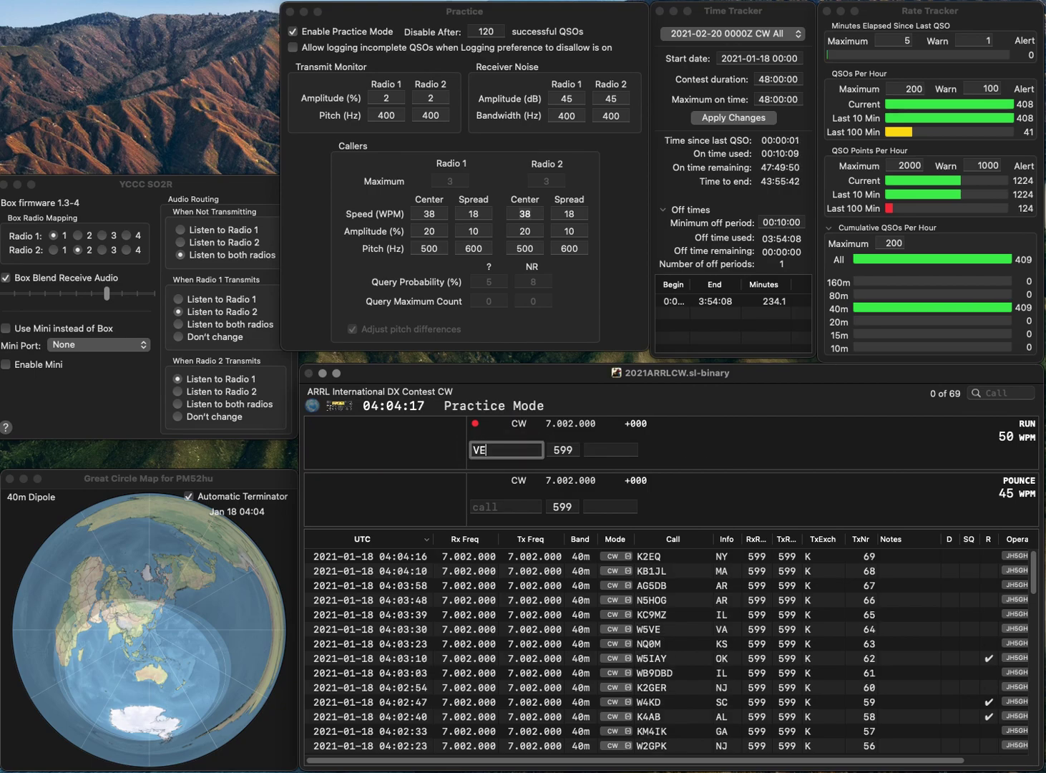
Step: Log the run contact with VE8GER, received exchange NT
{"action": "type", "text": "VE8GER"}
{"action": "key", "text": "space"}
{"action": "type", "text": "NT"}
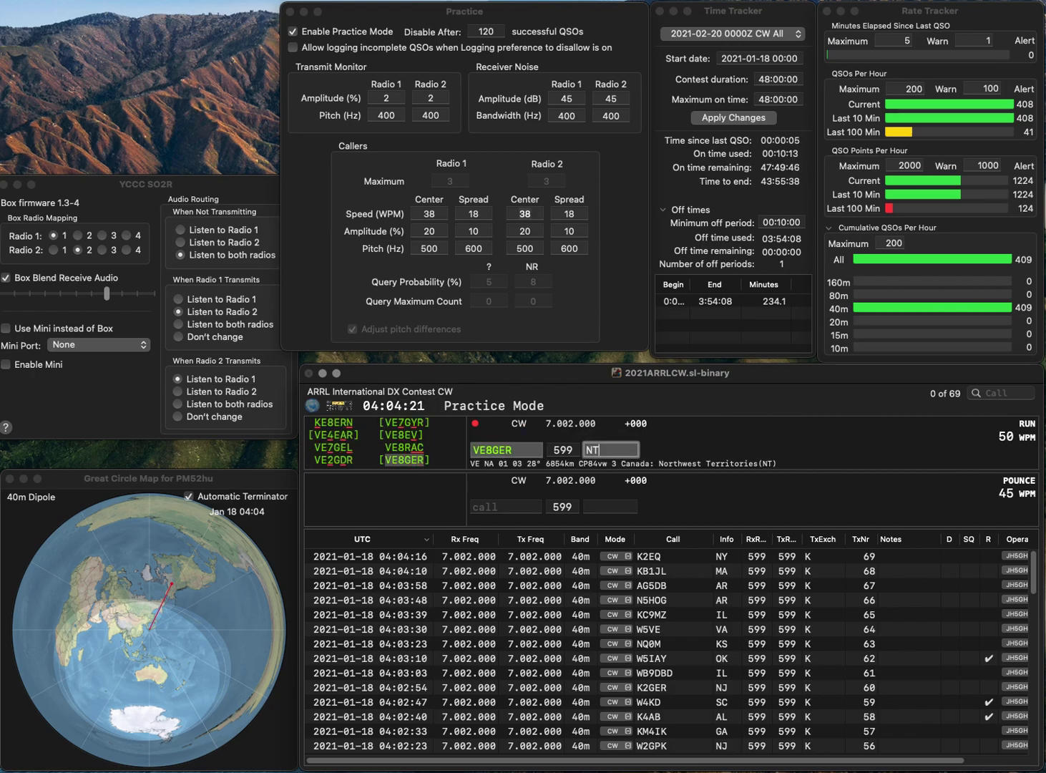
{"action": "key", "text": "Return"}
{"action": "type", "text": "N7SU"}
{"action": "key", "text": "Return"}
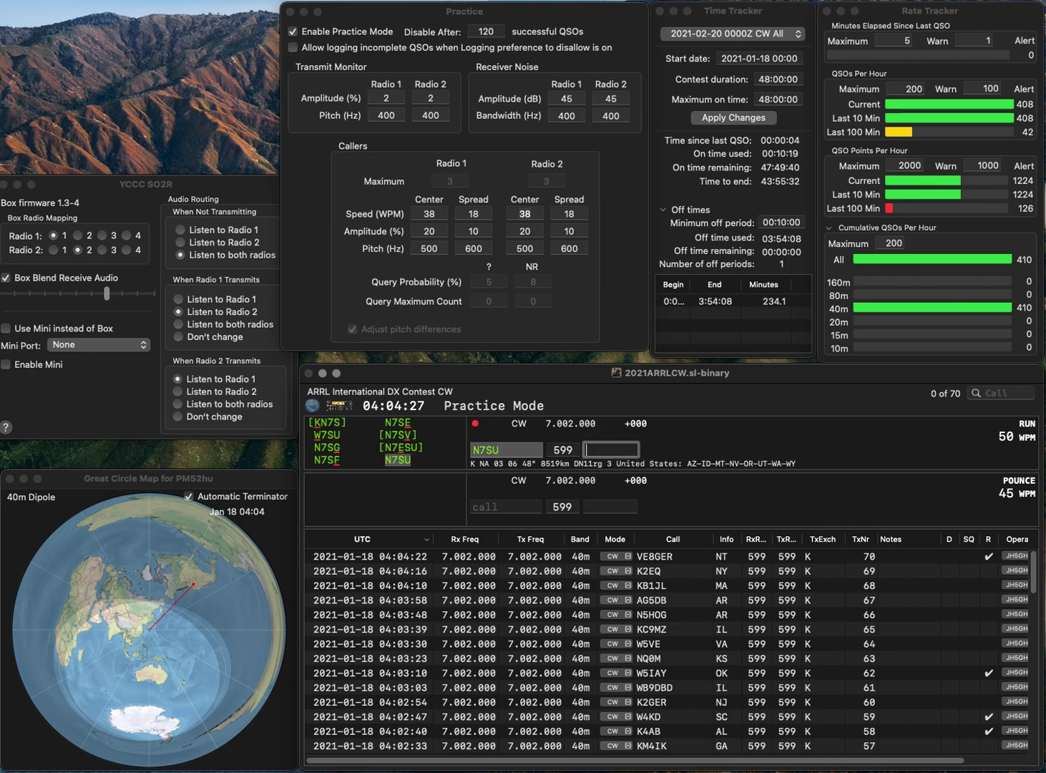
{"action": "type", "text": "MT"}
{"action": "key", "text": "Return"}
{"action": "type", "text": "AE"}
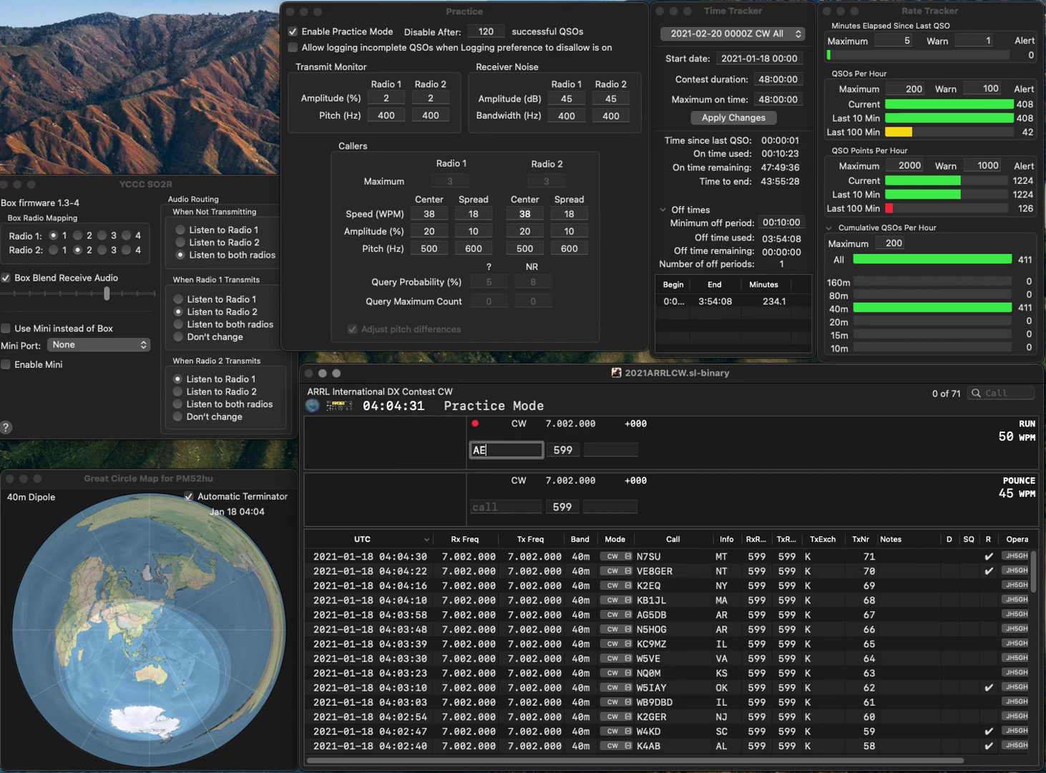
{"action": "type", "text": "7KI"}
{"action": "key", "text": "space"}
{"action": "type", "text": "WA"}
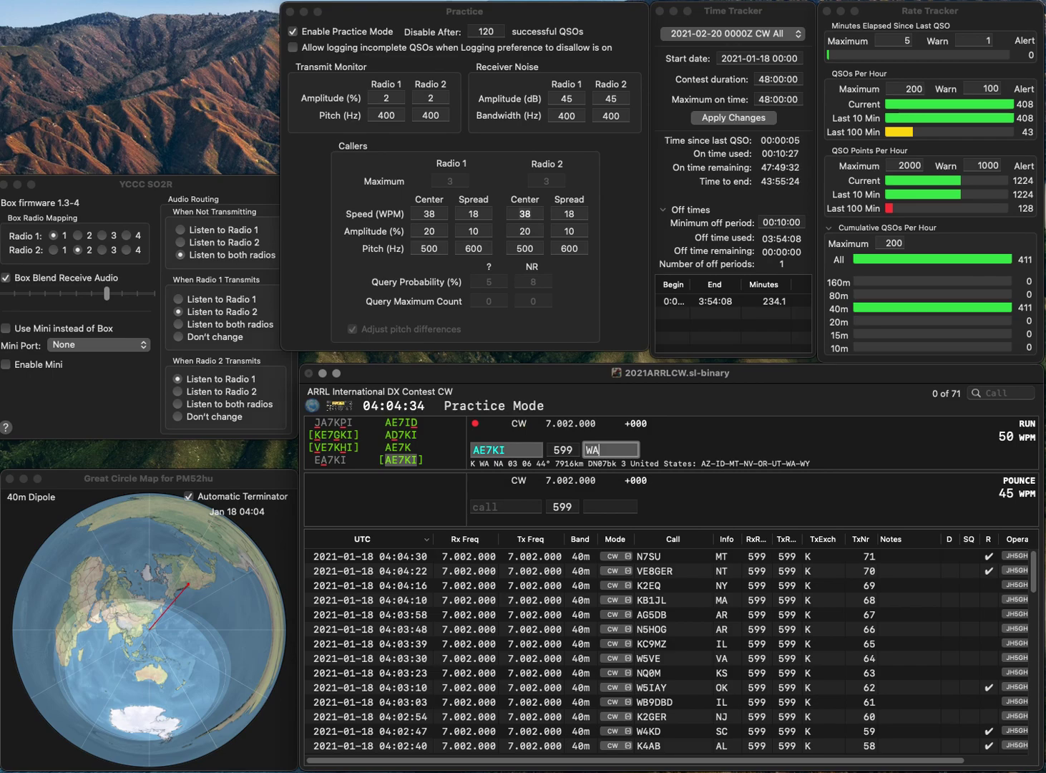
{"action": "key", "text": "Return"}
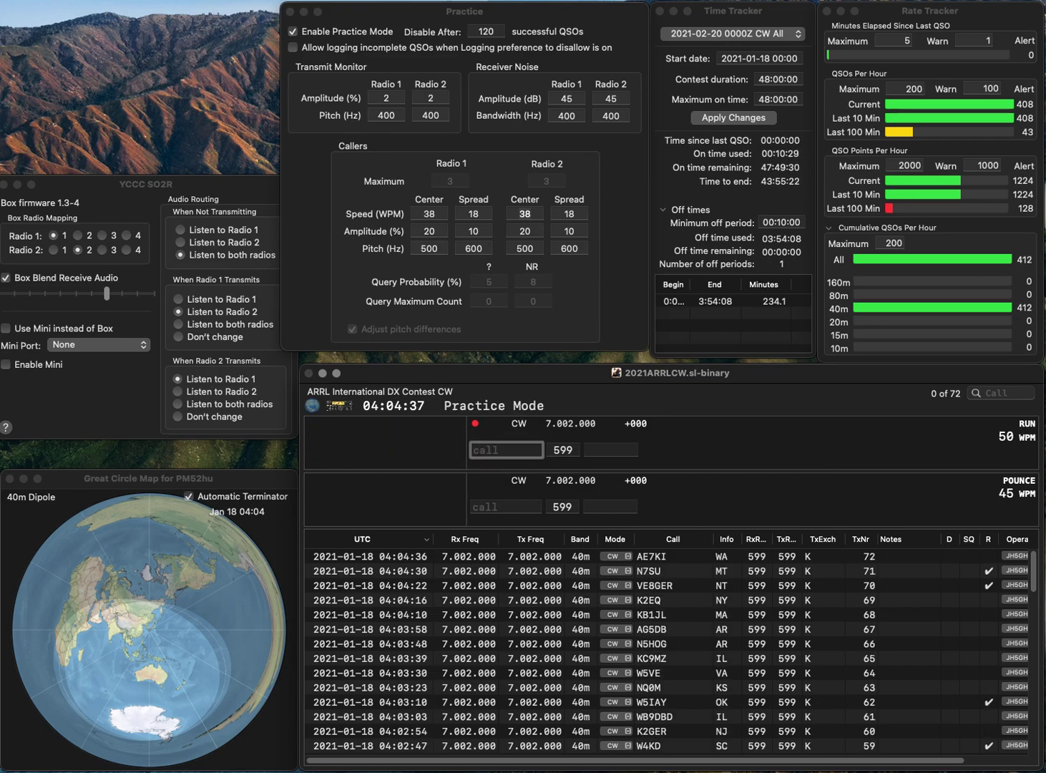
{"action": "type", "text": "VO1"}
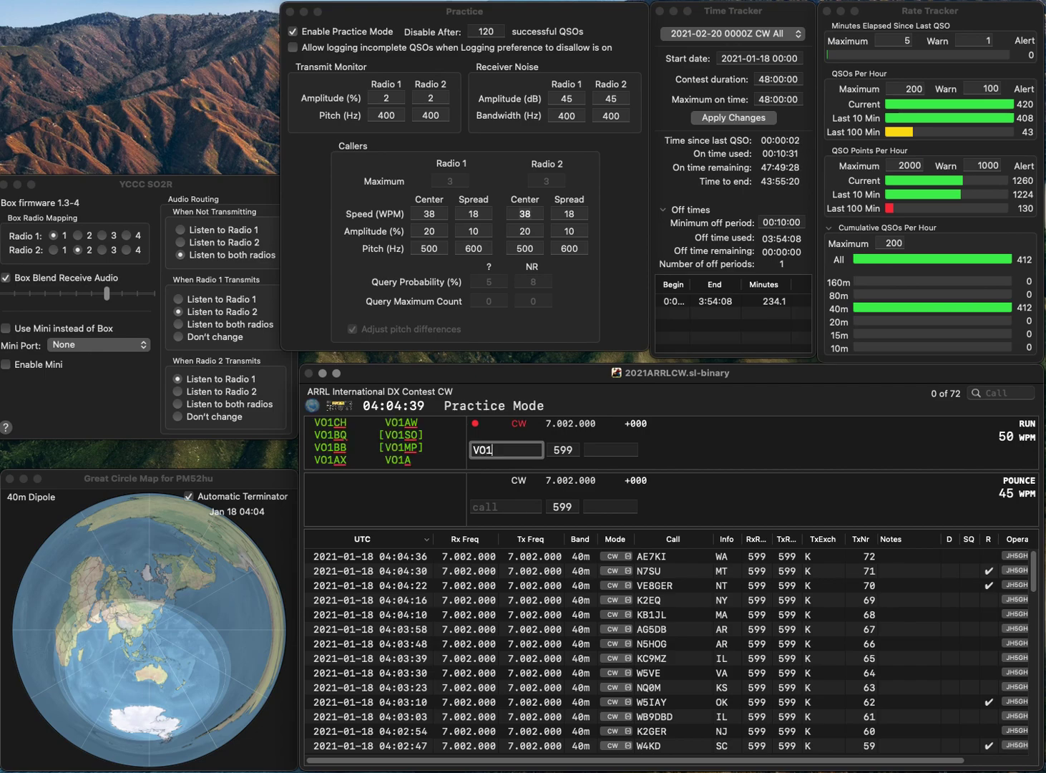
{"action": "type", "text": "CRP"}
{"action": "key", "text": "Return"}
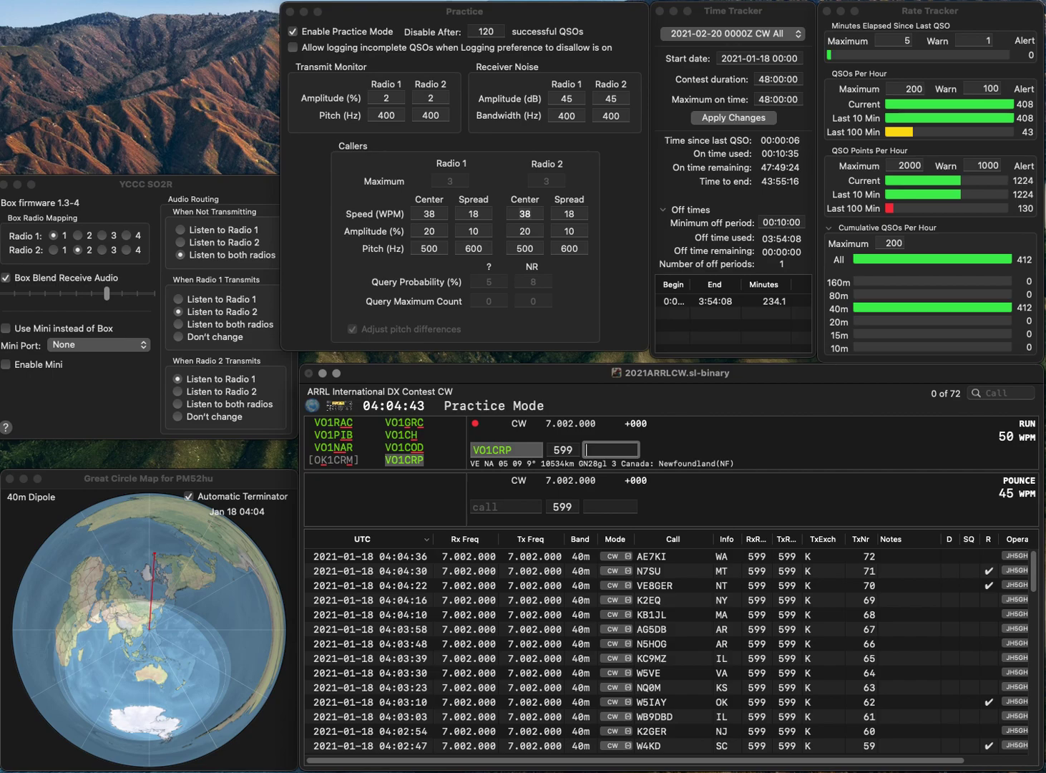
{"action": "type", "text": "NF"}
{"action": "key", "text": "Return"}
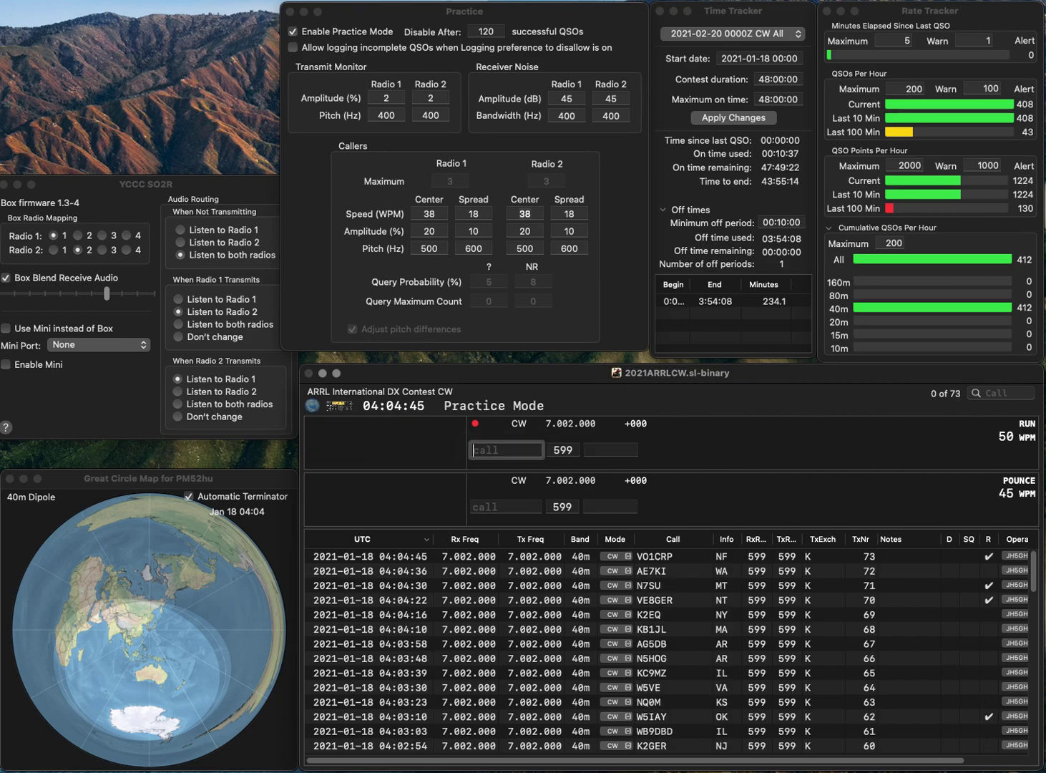
{"action": "type", "text": "KB0TTL"}
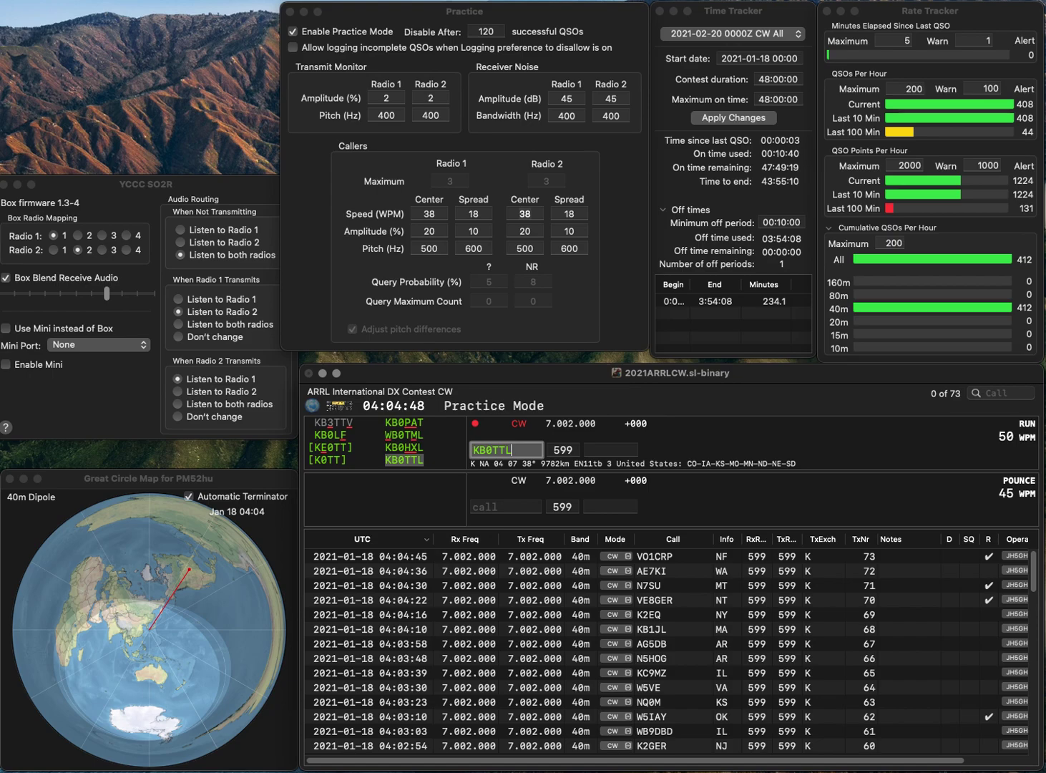
{"action": "key", "text": "space"}
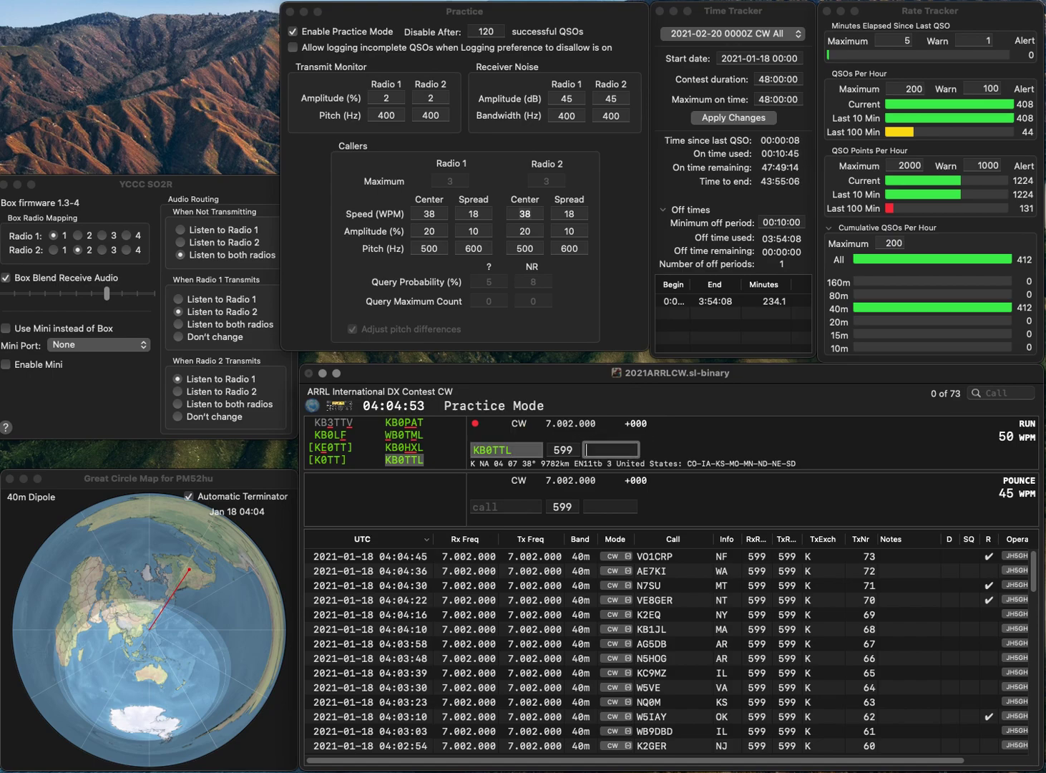
{"action": "type", "text": "KS"}
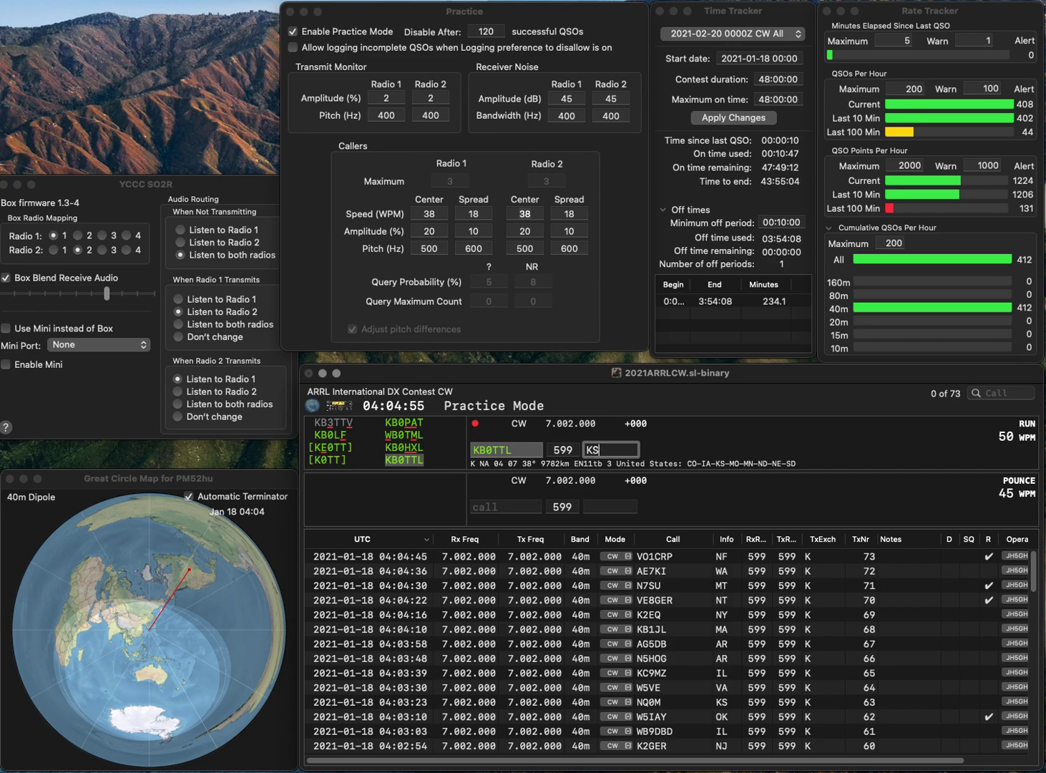
{"action": "key", "text": "Return"}
{"action": "type", "text": "KE5AZ"}
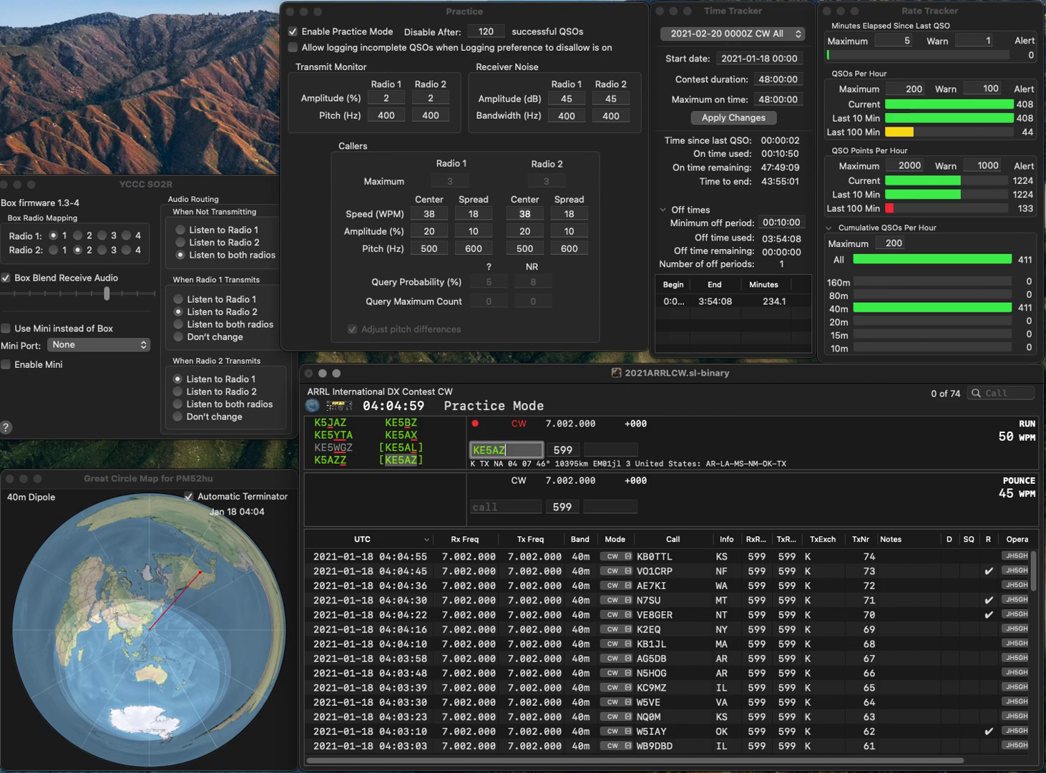
{"action": "key", "text": "Tab"}
{"action": "type", "text": "TX"}
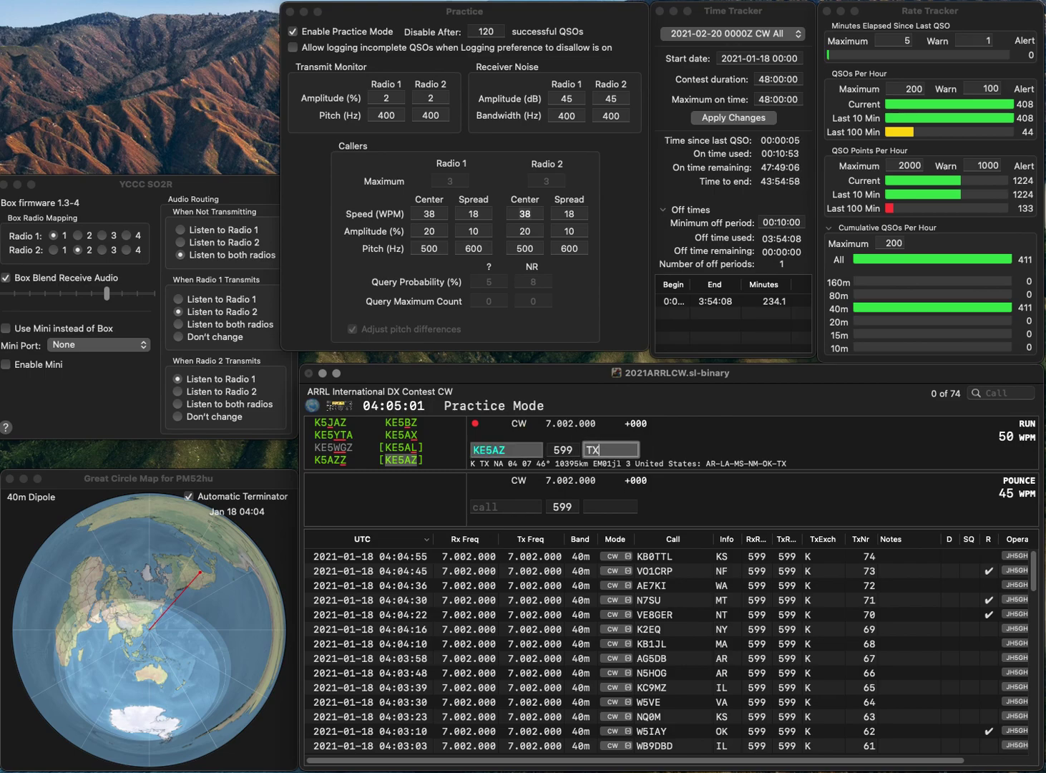
{"action": "key", "text": "Return"}
{"action": "type", "text": "WB"}
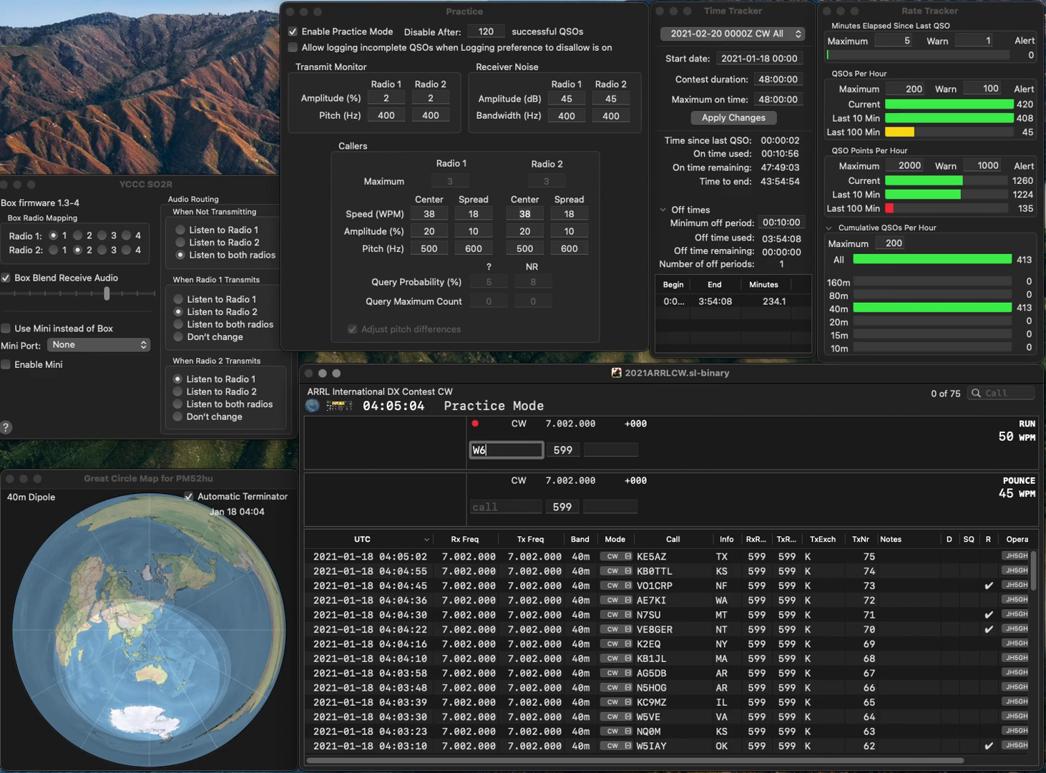
{"action": "key", "text": "Left"}
{"action": "type", "text": "B6"}
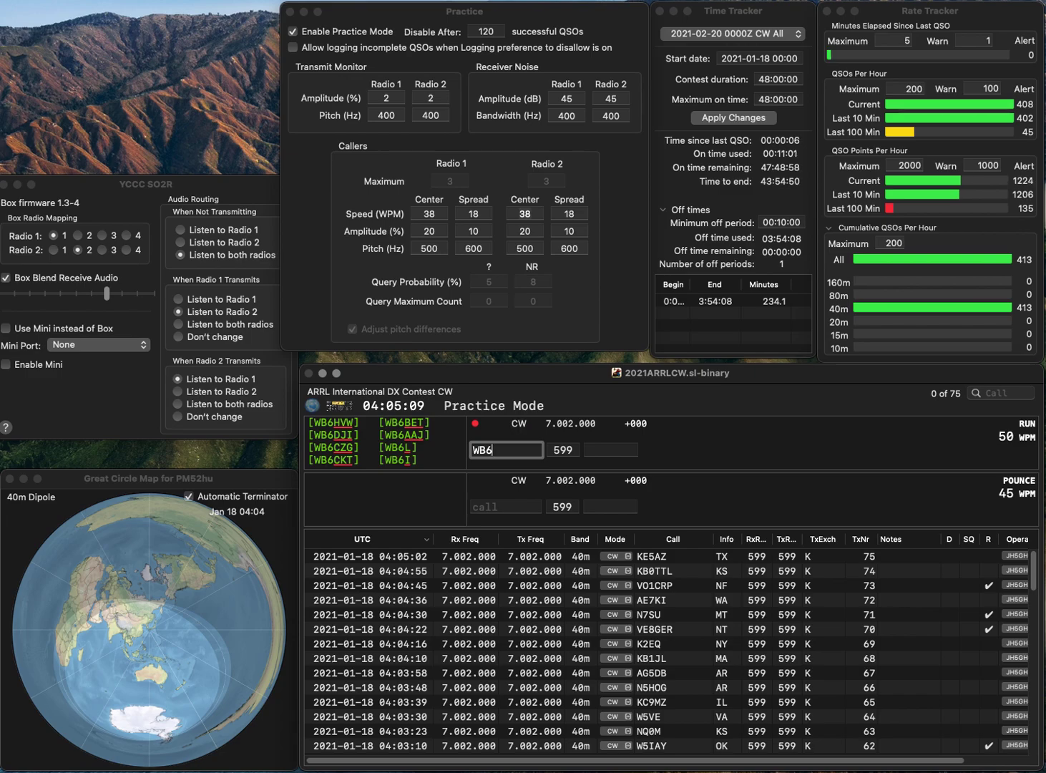
{"action": "type", "text": "KBZ"}
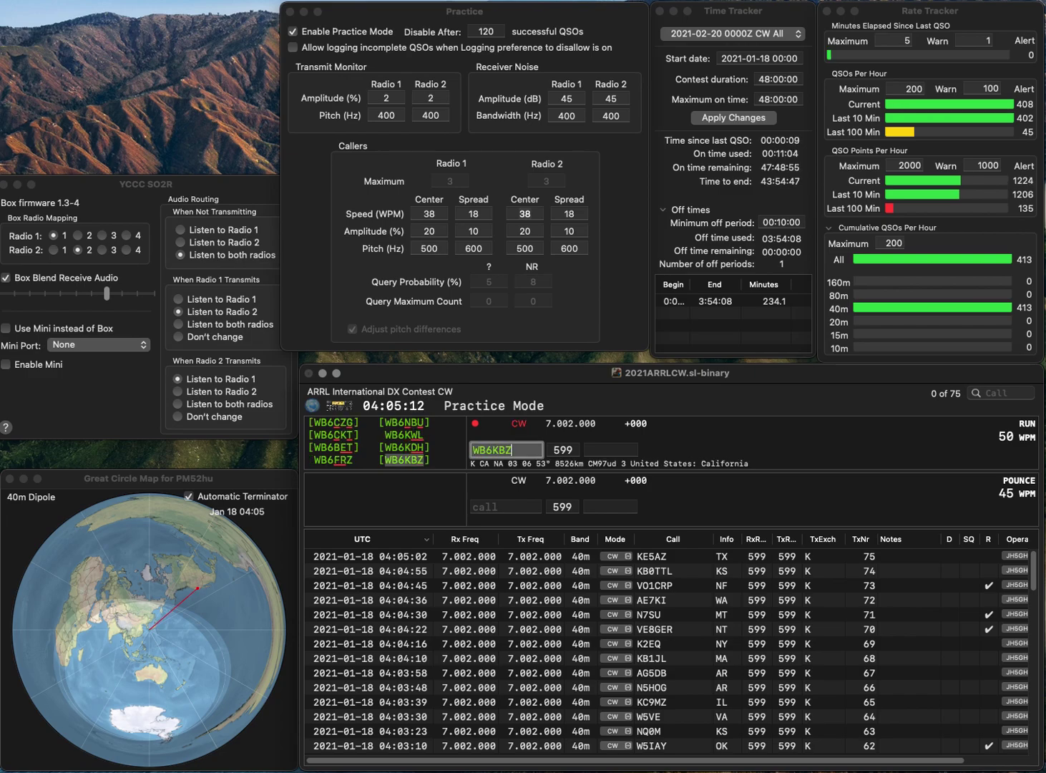
{"action": "key", "text": "space"}
{"action": "type", "text": "CA"}
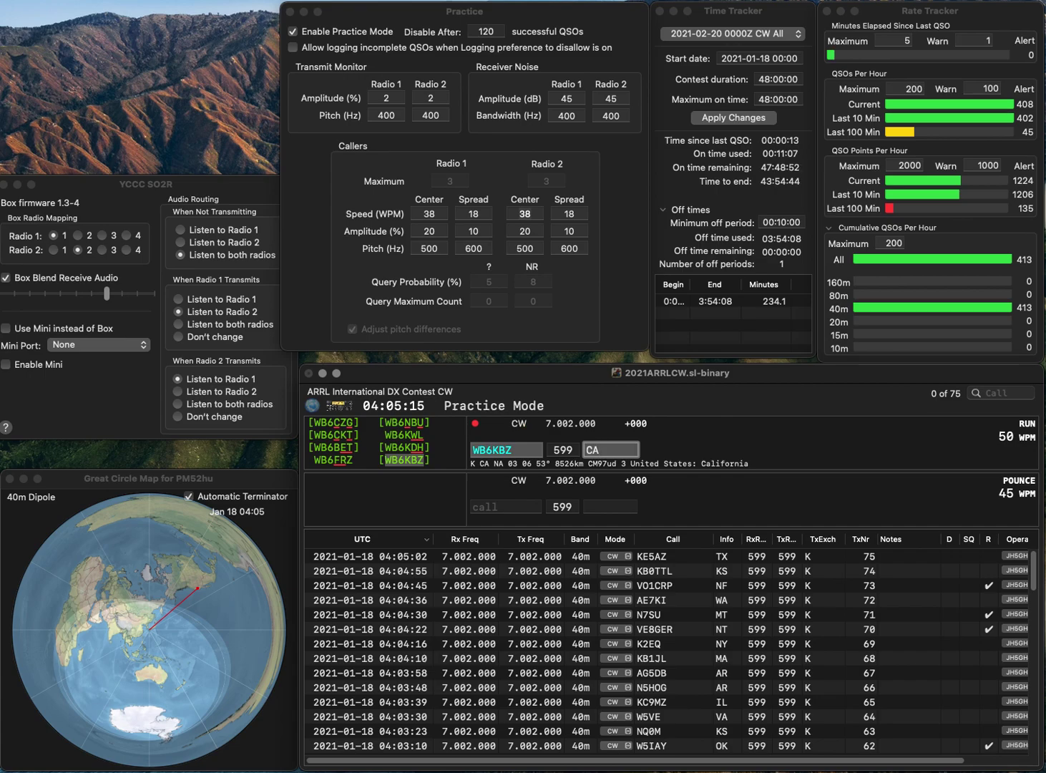
{"action": "key", "text": "Return"}
{"action": "type", "text": "NM5W"}
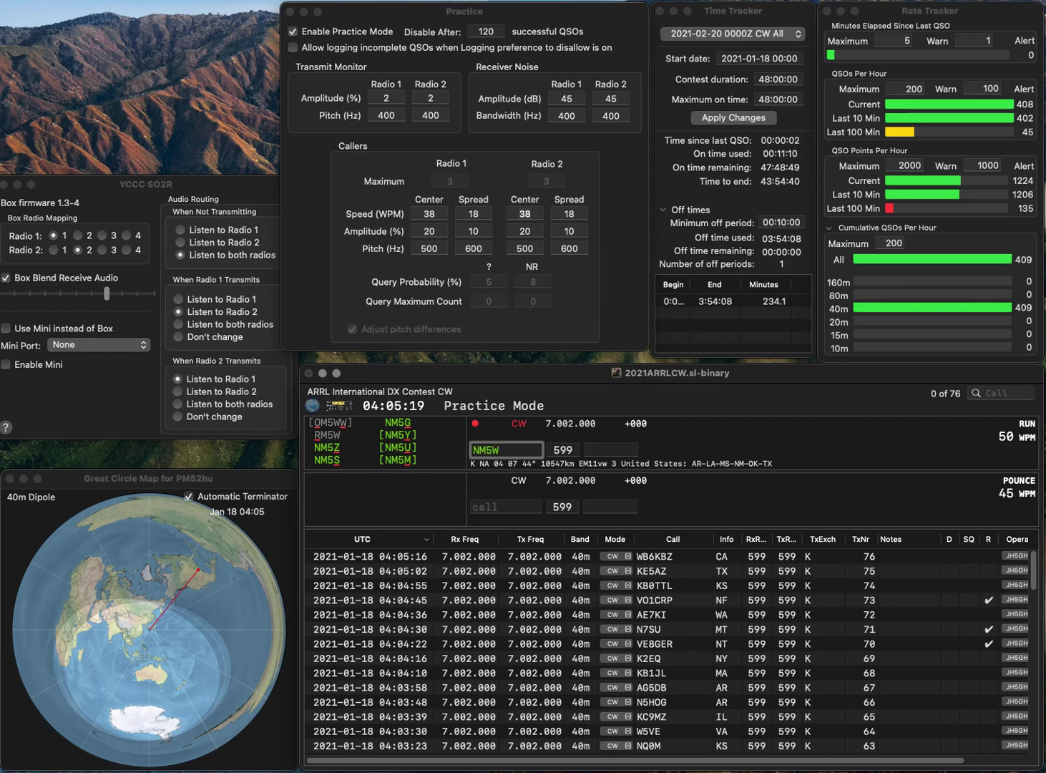
{"action": "key", "text": "BackSpace"}
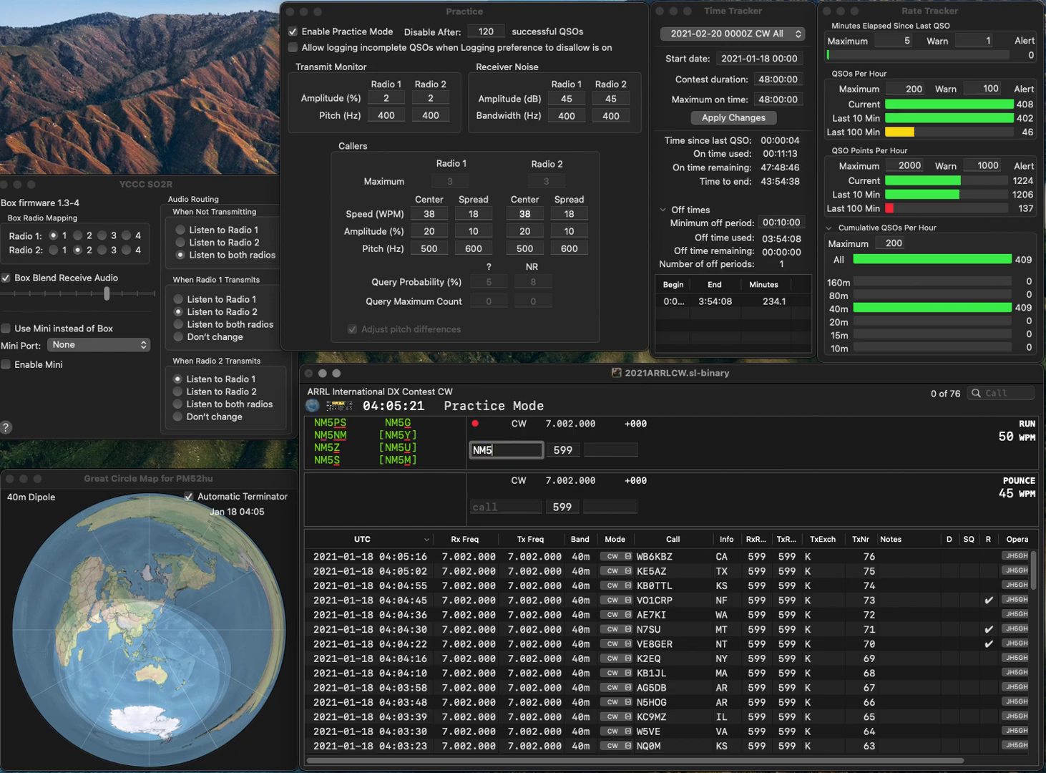
{"action": "type", "text": "PS"}
{"action": "key", "text": "Return"}
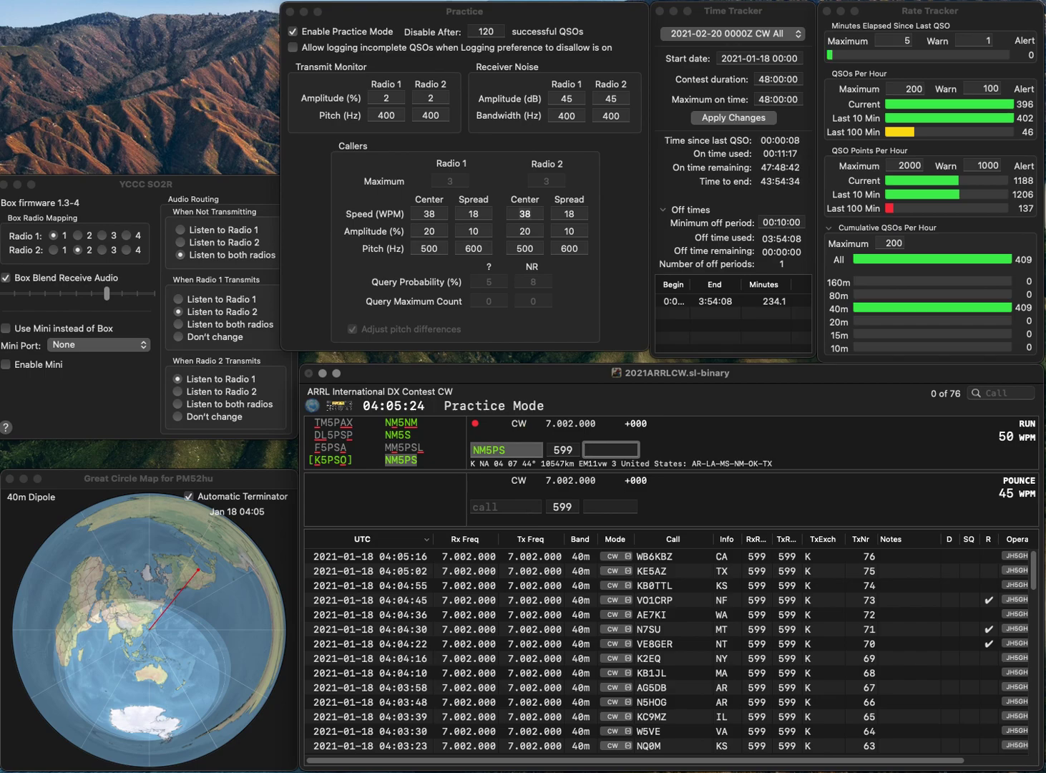
{"action": "type", "text": "LA"}
{"action": "key", "text": "Return"}
{"action": "type", "text": "W0TBL"}
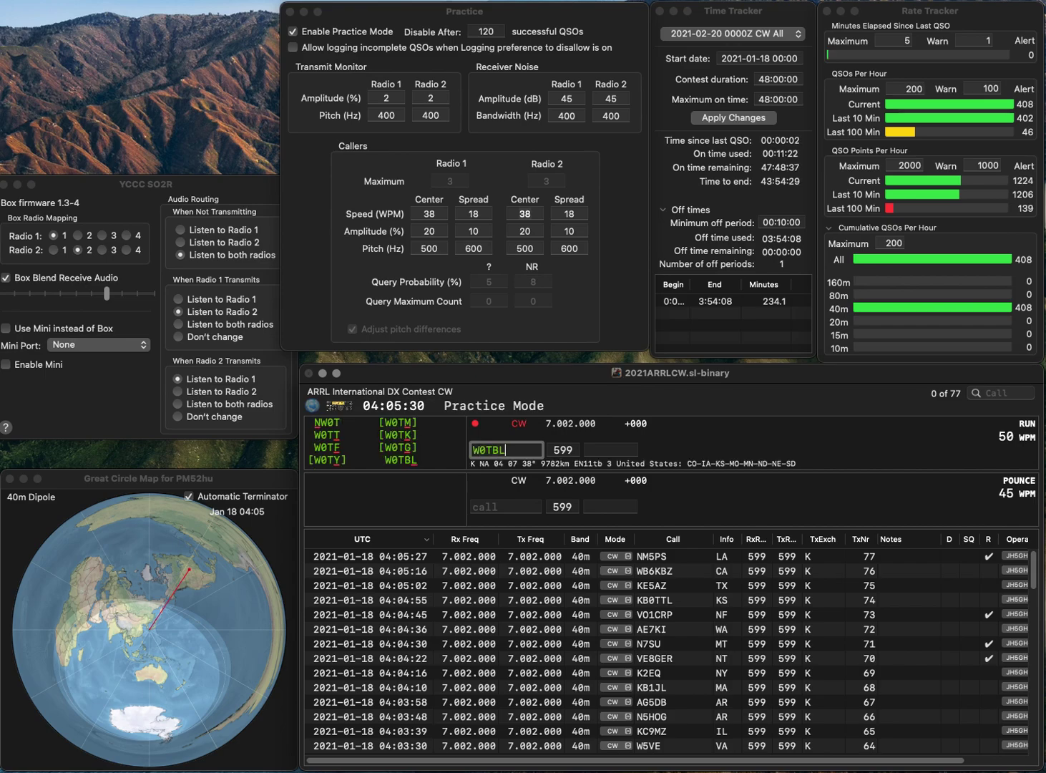
{"action": "key", "text": "Return"}
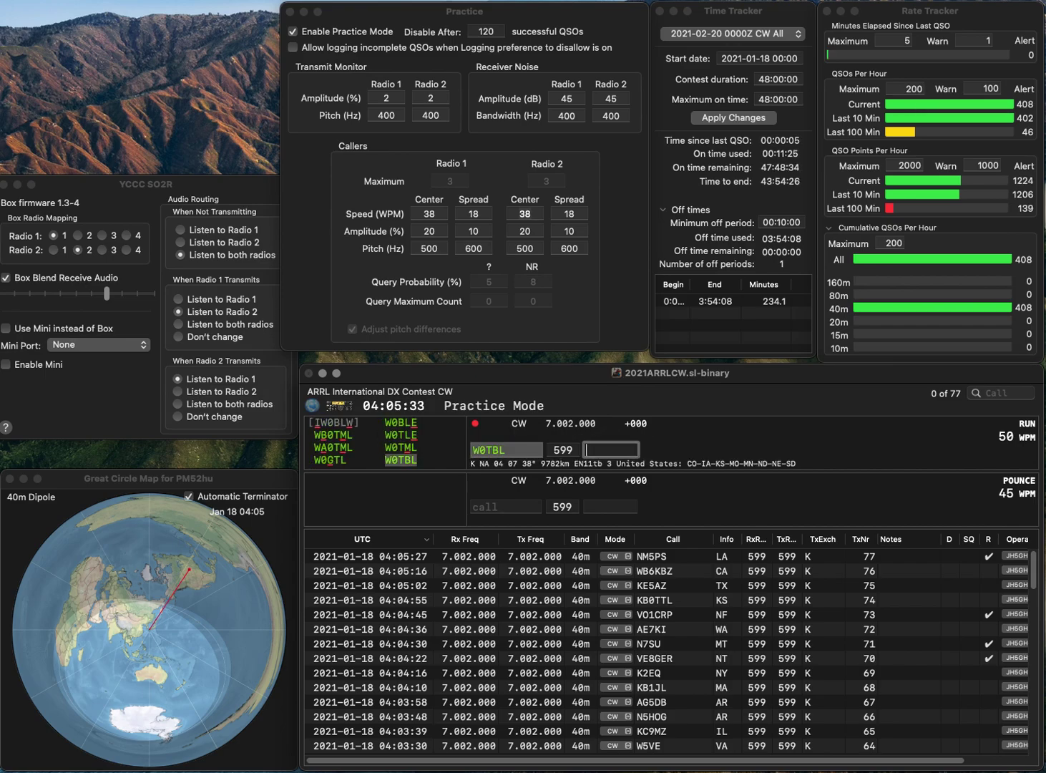
{"action": "type", "text": "KS"}
{"action": "key", "text": "Return"}
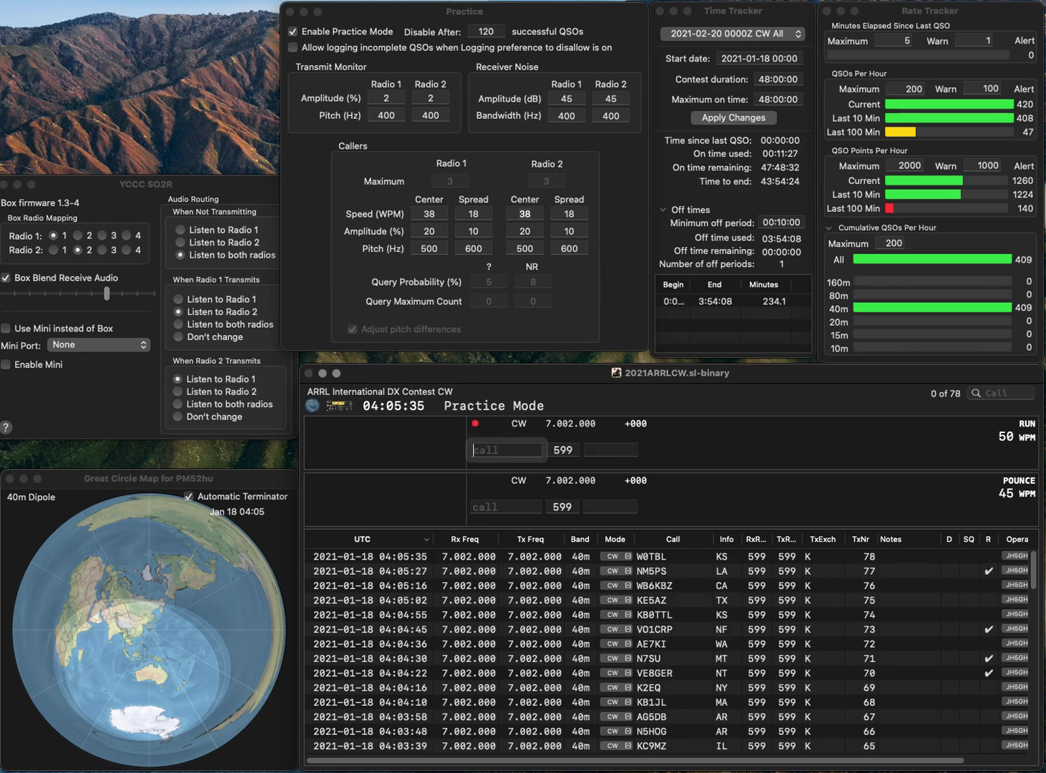
{"action": "type", "text": "WB6HK"}
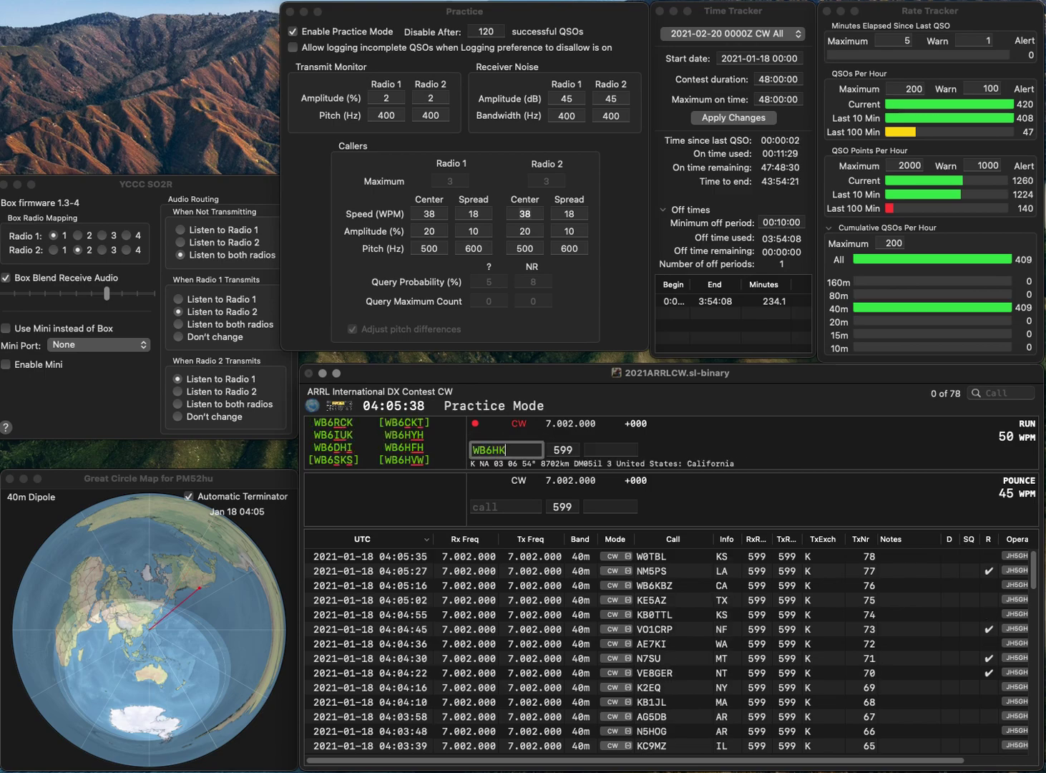
{"action": "key", "text": "BackSpace"}
{"action": "type", "text": "YH"}
{"action": "key", "text": "Return"}
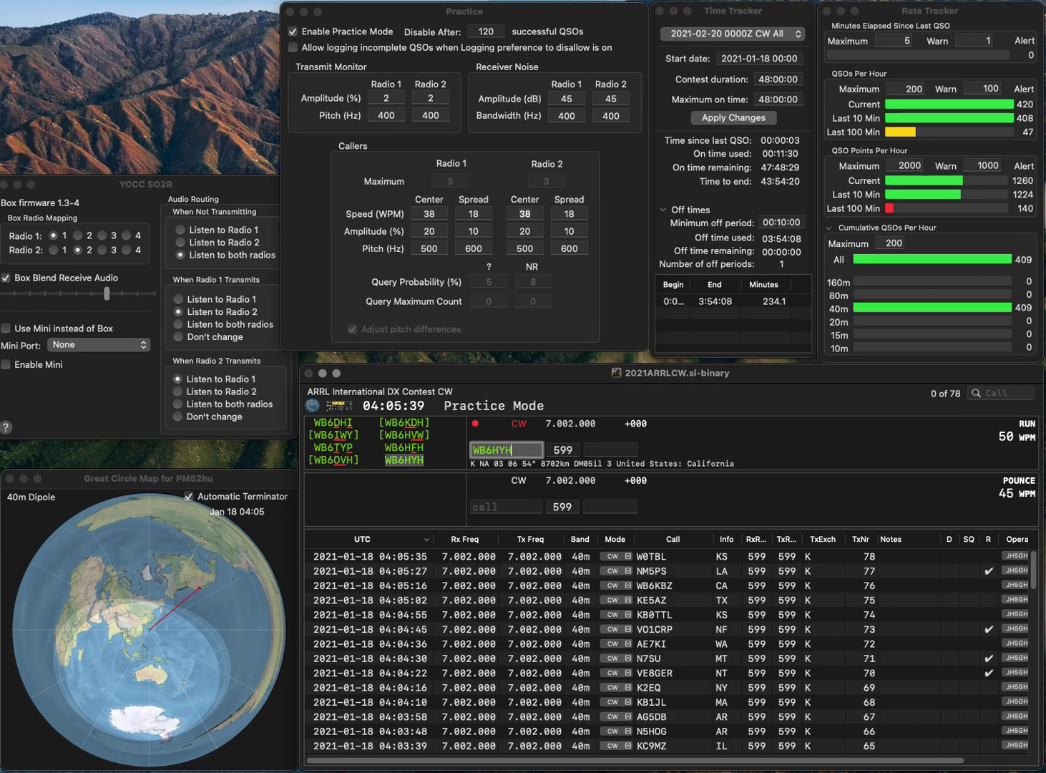
{"action": "type", "text": "CA"}
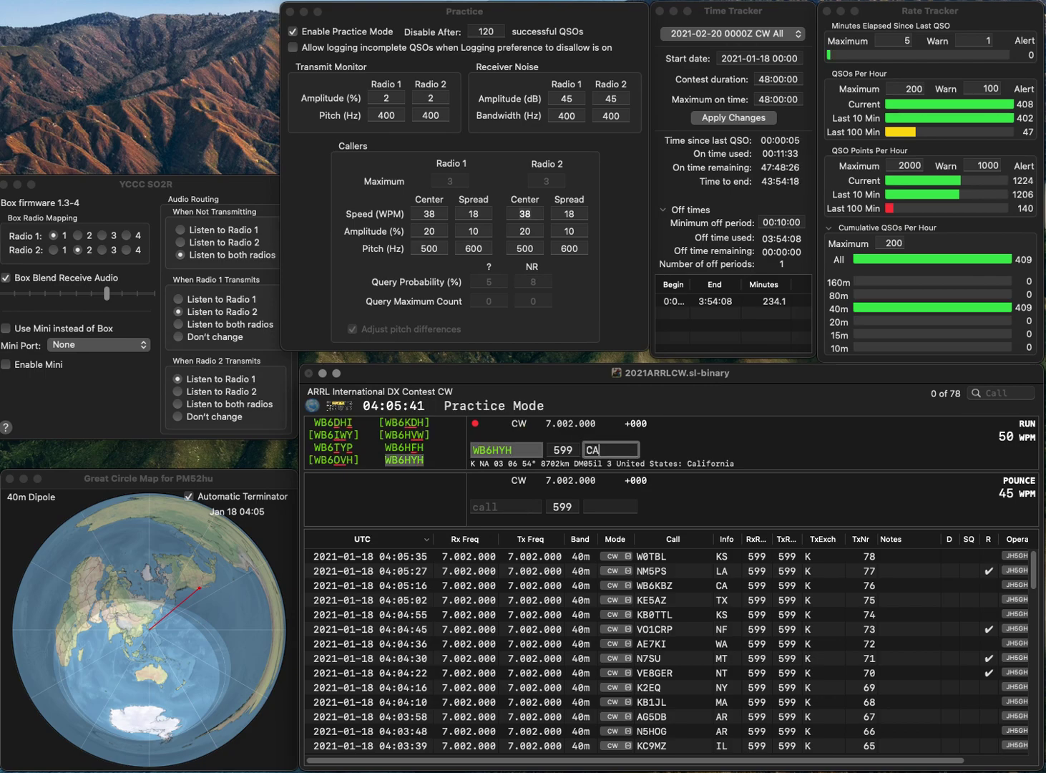
{"action": "key", "text": "Return"}
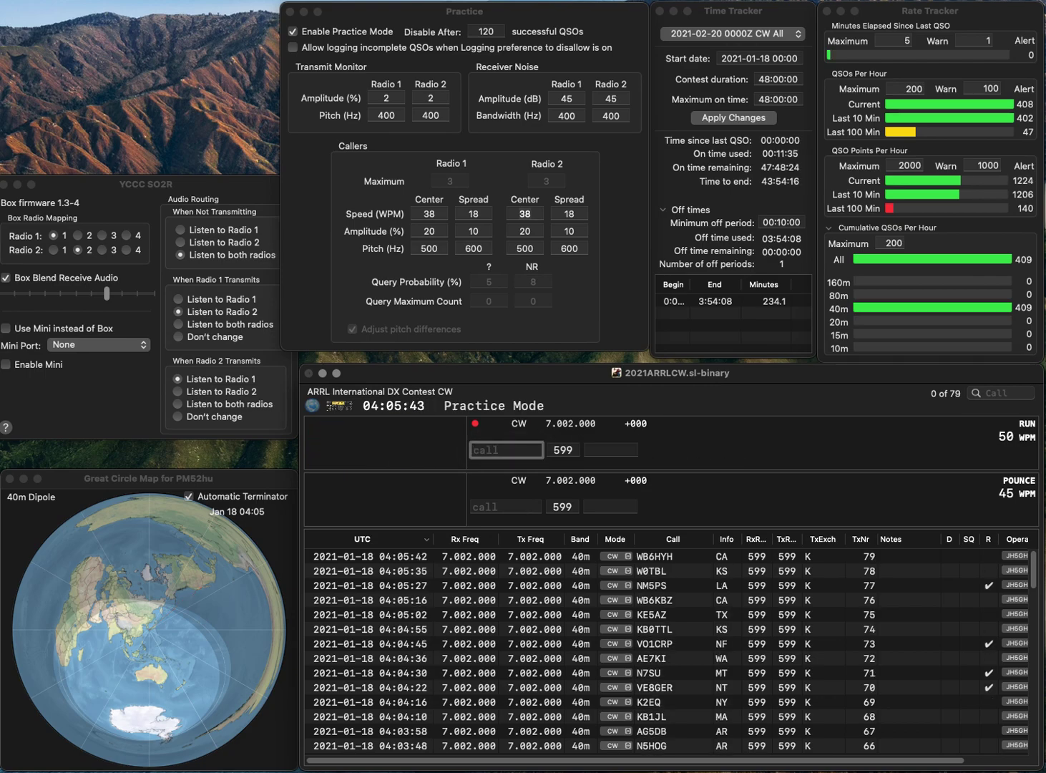
{"action": "type", "text": "W1XR"}
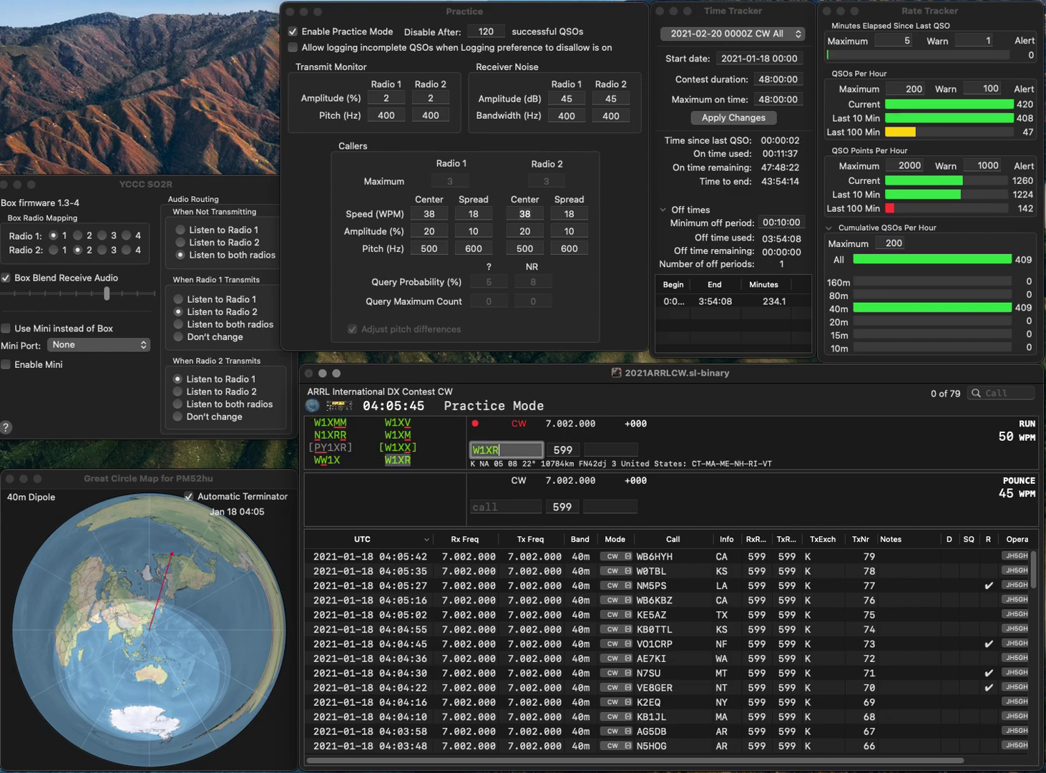
{"action": "key", "text": "Return"}
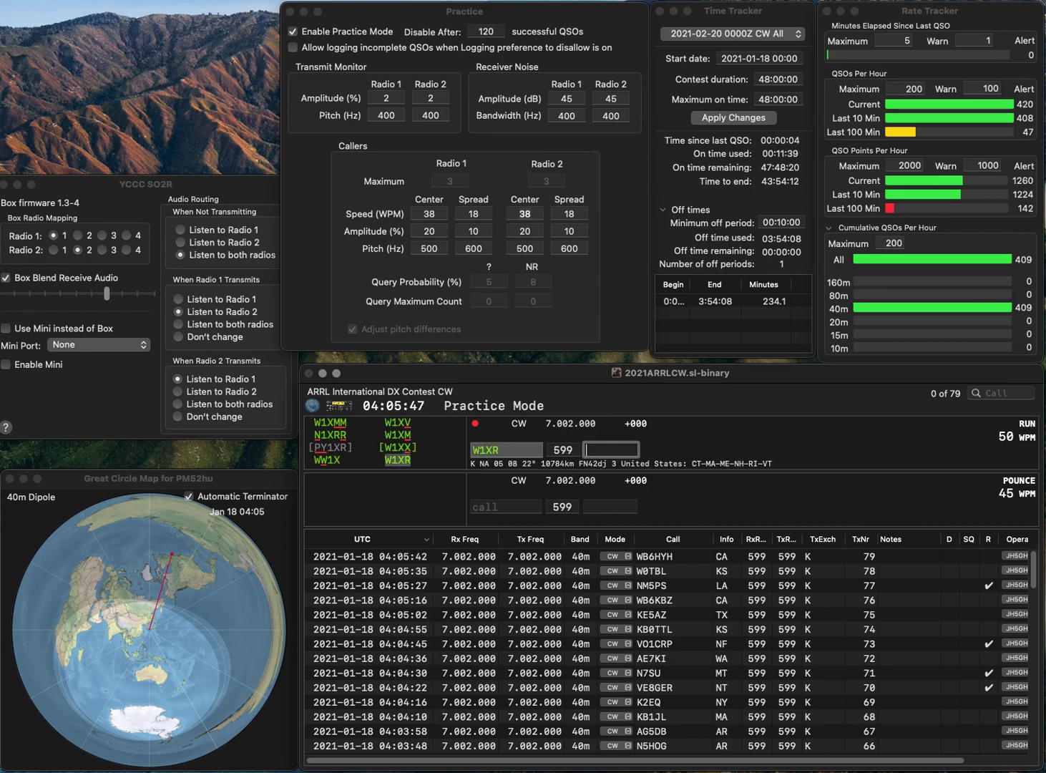
{"action": "type", "text": "NH"}
{"action": "key", "text": "Return"}
{"action": "type", "text": "VA7UNX"}
{"action": "key", "text": "space"}
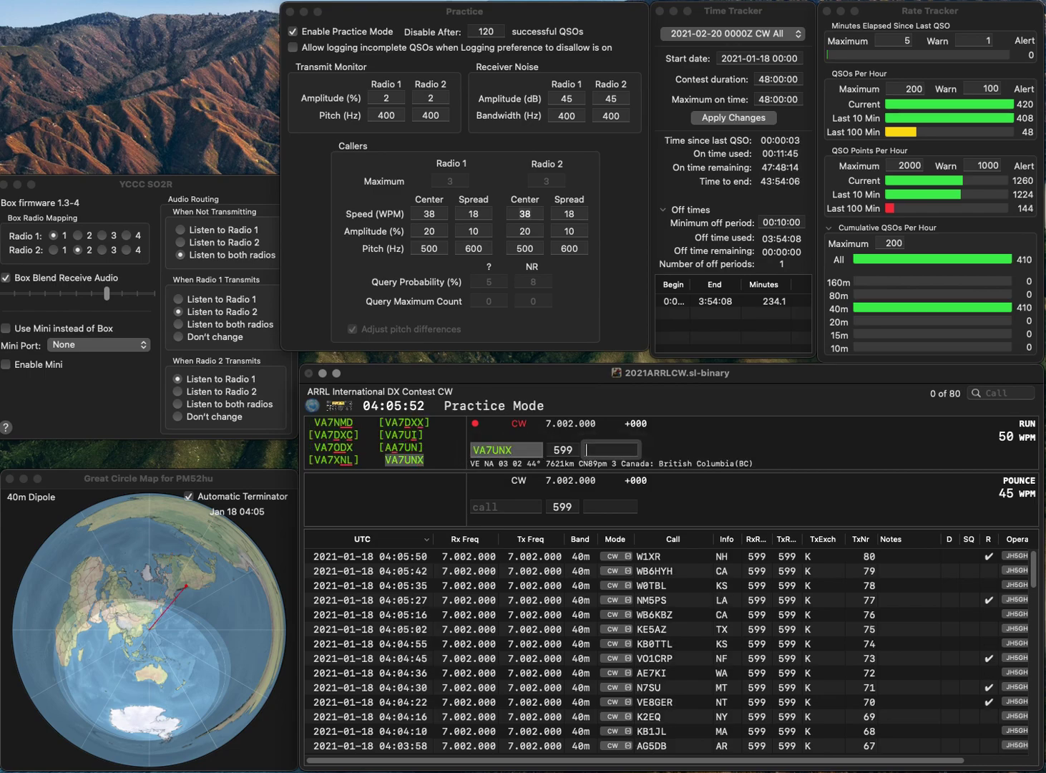
{"action": "type", "text": "BC"}
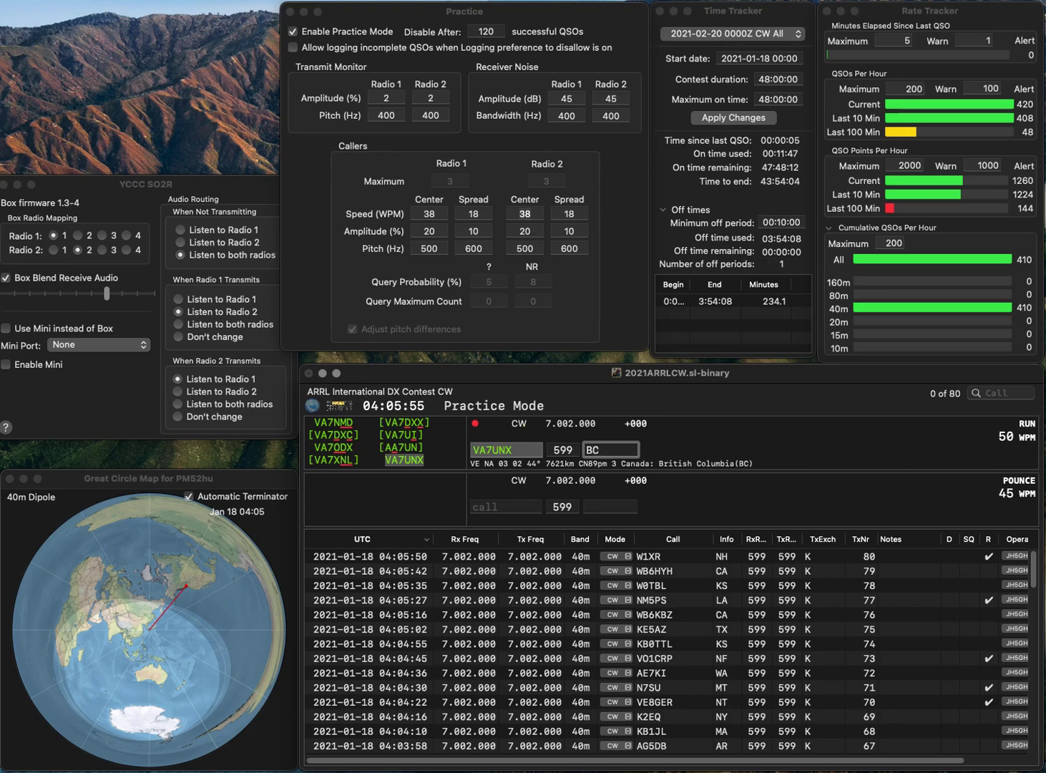
{"action": "key", "text": "Return"}
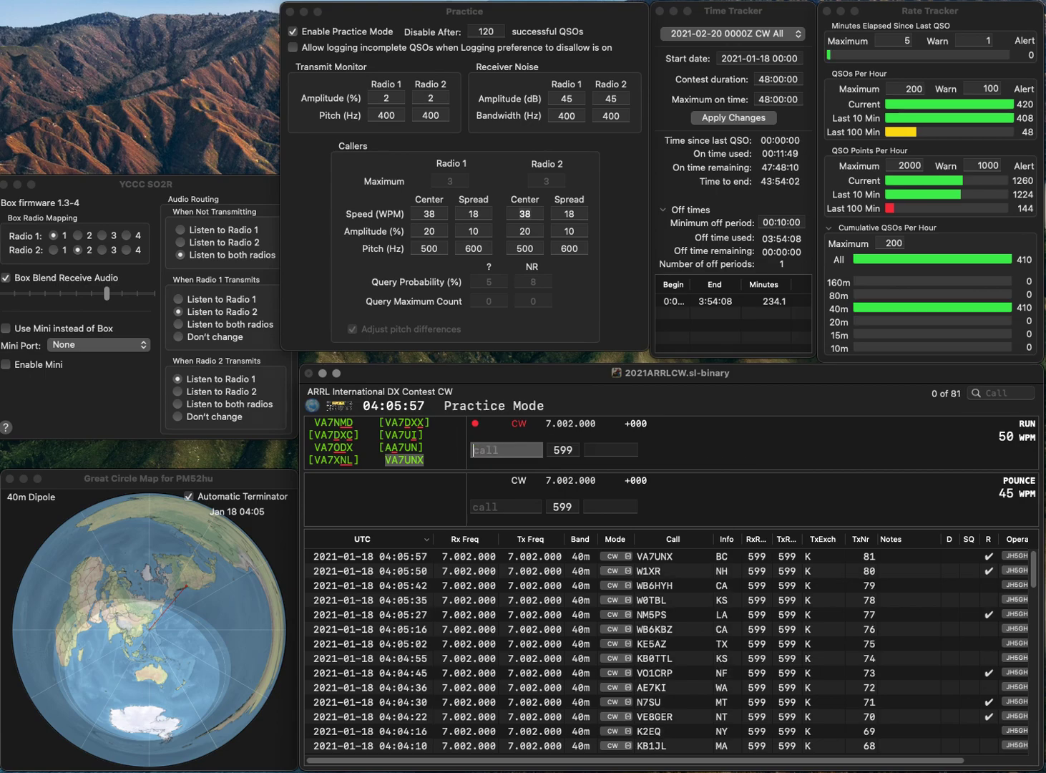
Step: Log the run contact with WB0VZK, received exchange MN
{"action": "type", "text": "WB"}
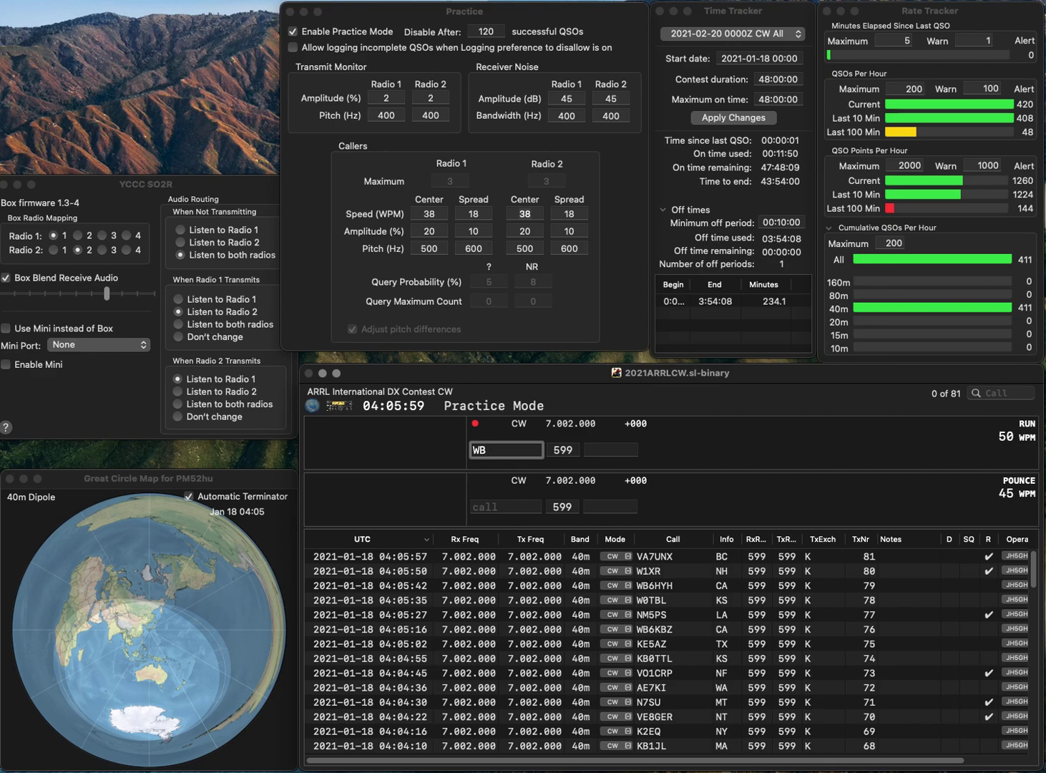
{"action": "type", "text": "0VZK"}
{"action": "key", "text": "space"}
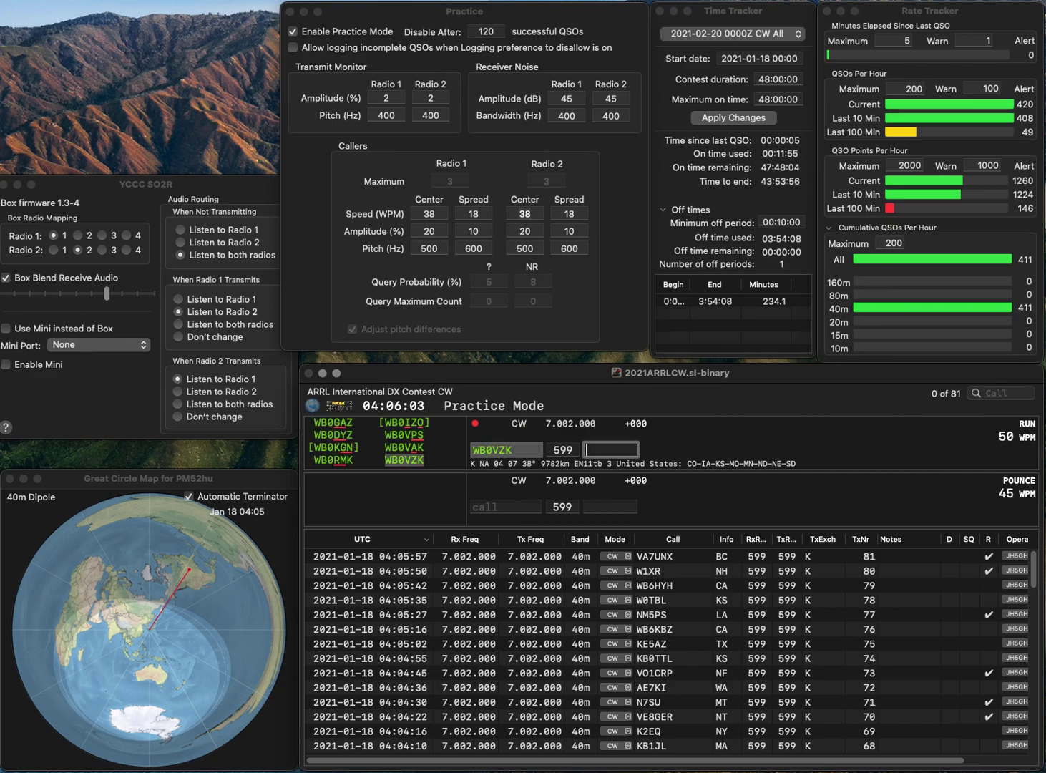
{"action": "type", "text": "MN"}
{"action": "key", "text": "Return"}
{"action": "type", "text": "W2VD"}
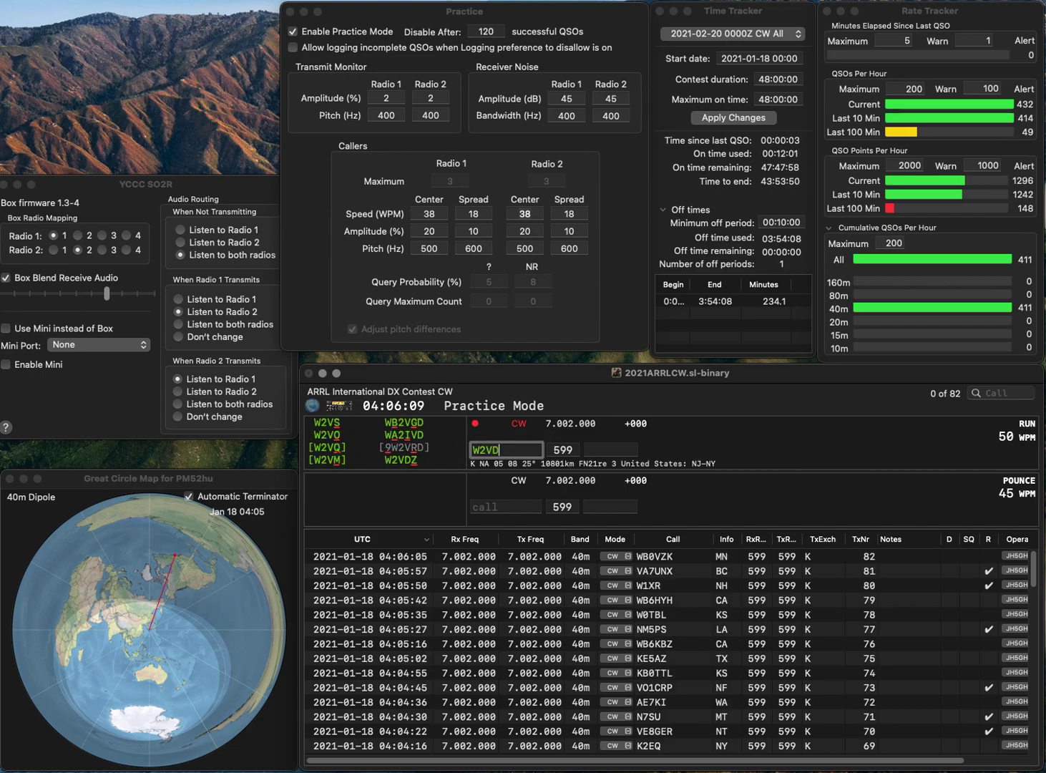
{"action": "type", "text": "Z"}
{"action": "key", "text": "Return"}
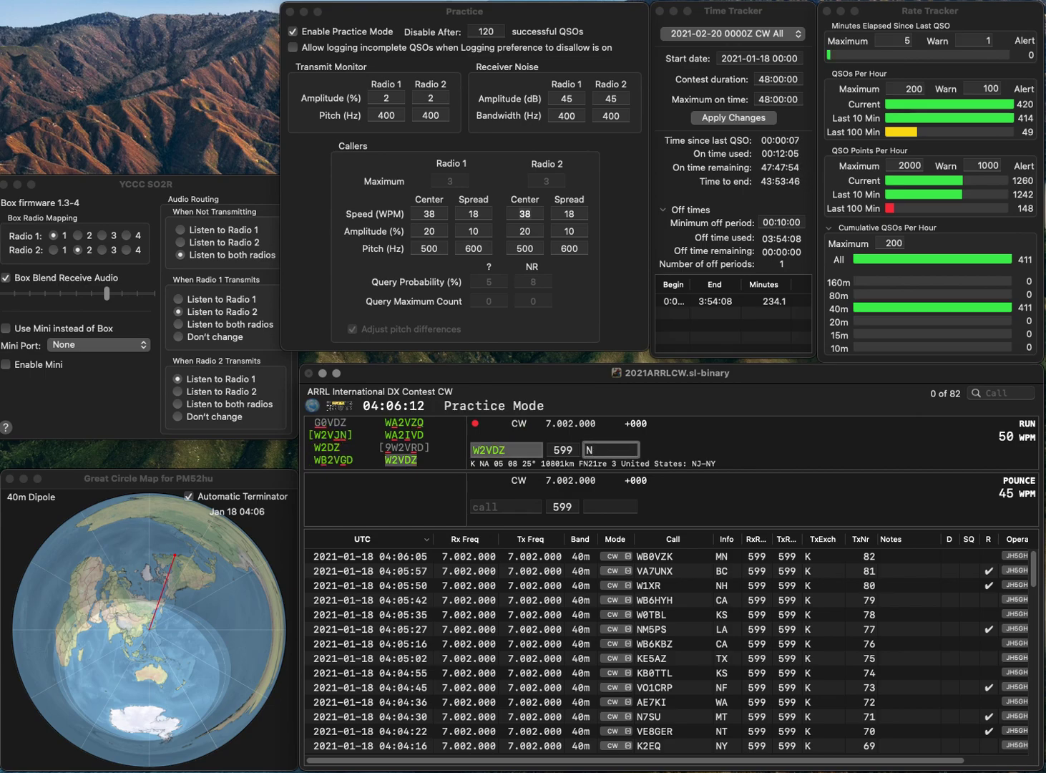
{"action": "type", "text": "J"}
{"action": "key", "text": "Return"}
{"action": "type", "text": "K"}
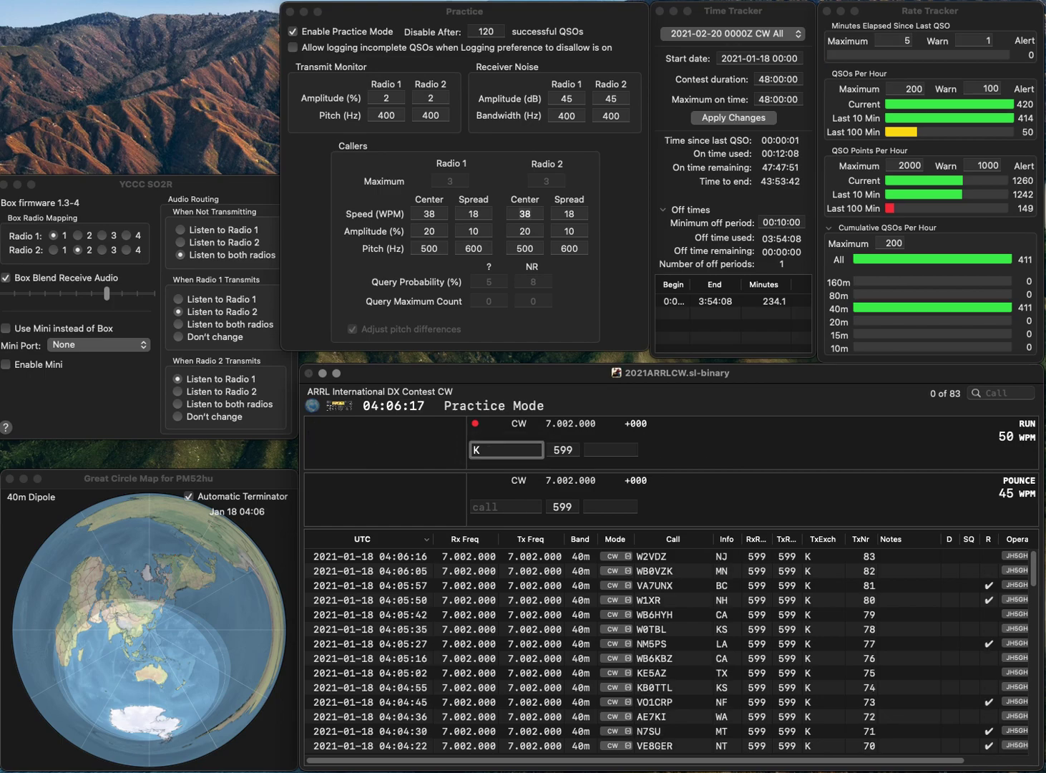
{"action": "type", "text": "0CRF"}
{"action": "key", "text": "space"}
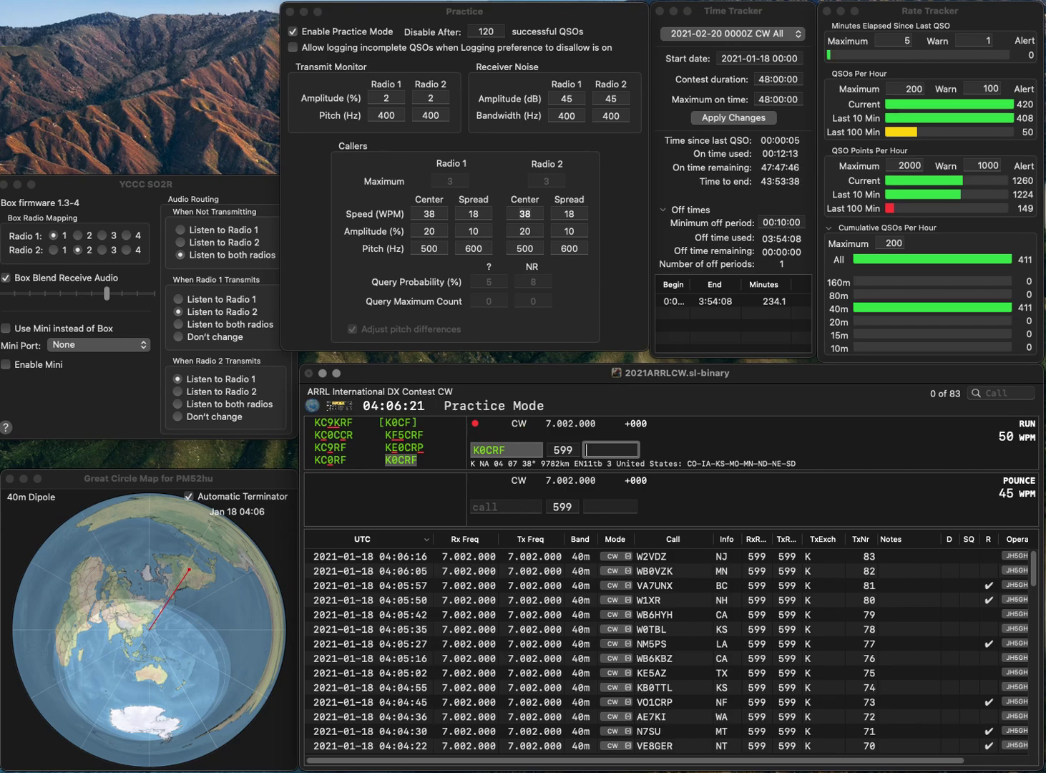
{"action": "key", "text": "Return"}
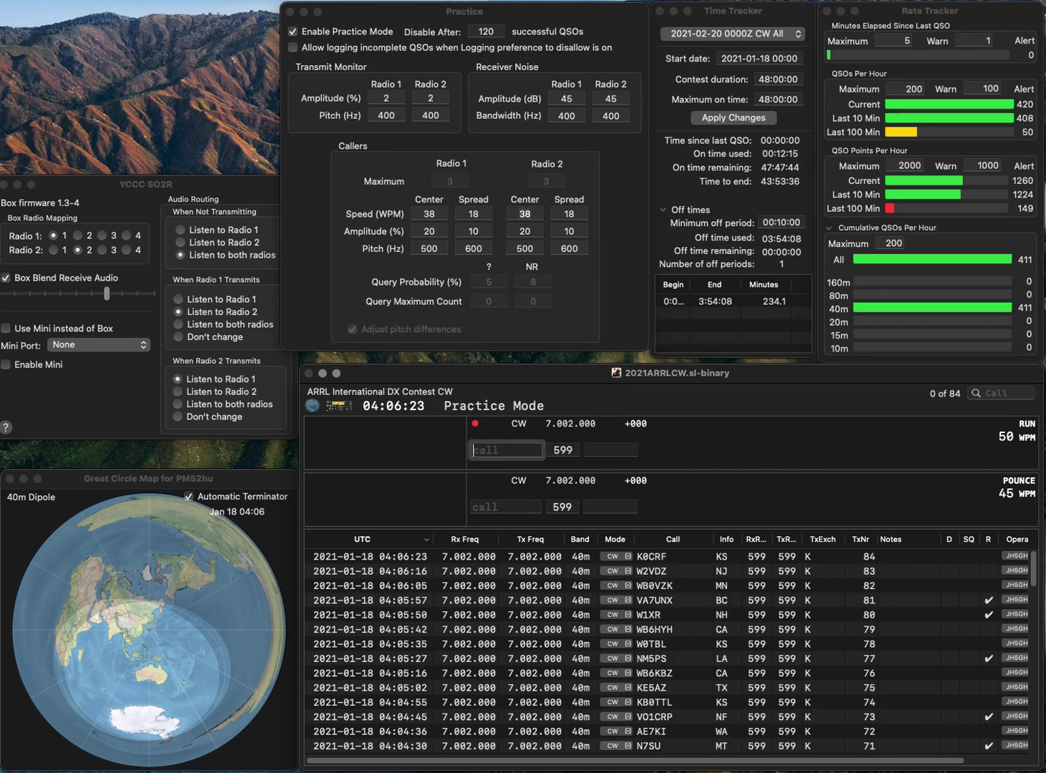
Step: Log the run contact with KC1SS, received exchange CT
{"action": "type", "text": "KC1S"}
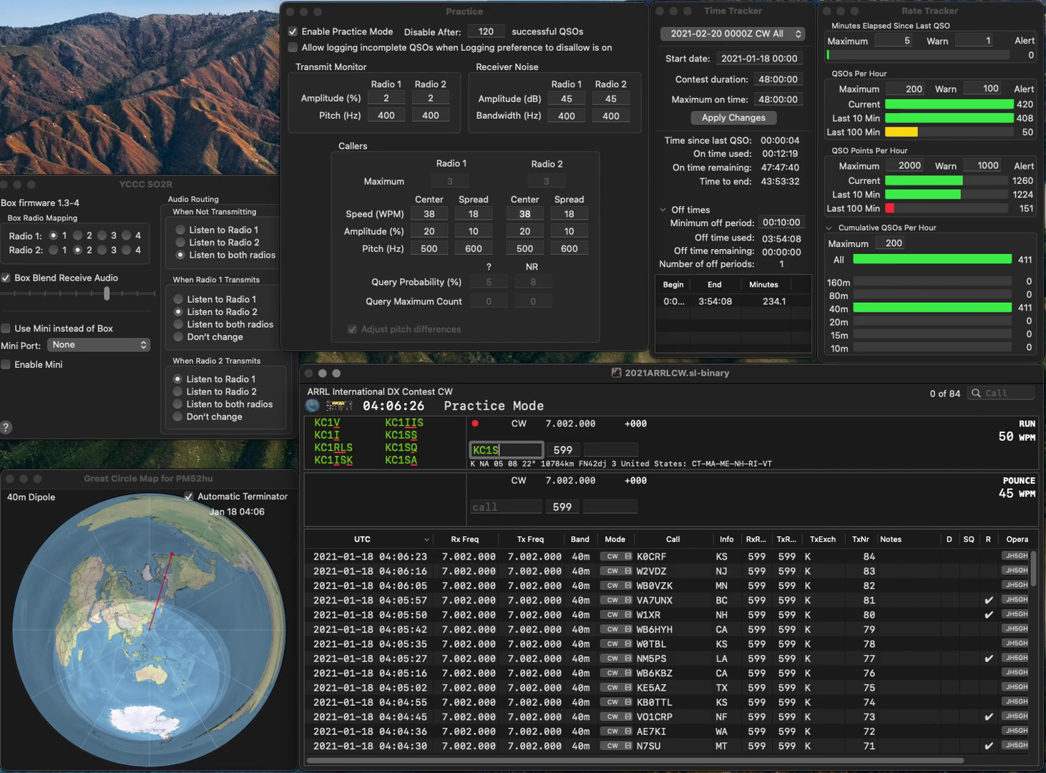
{"action": "type", "text": "S"}
{"action": "key", "text": "Return"}
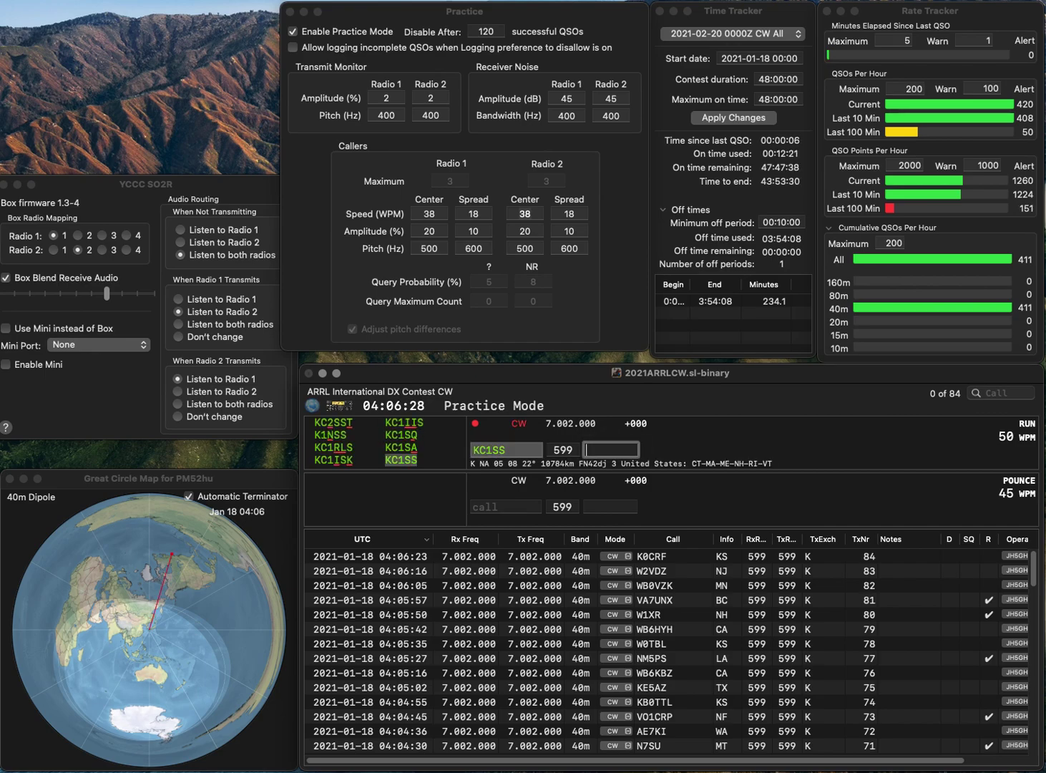
{"action": "type", "text": "CT"}
{"action": "key", "text": "Return"}
{"action": "type", "text": "KA0WA"}
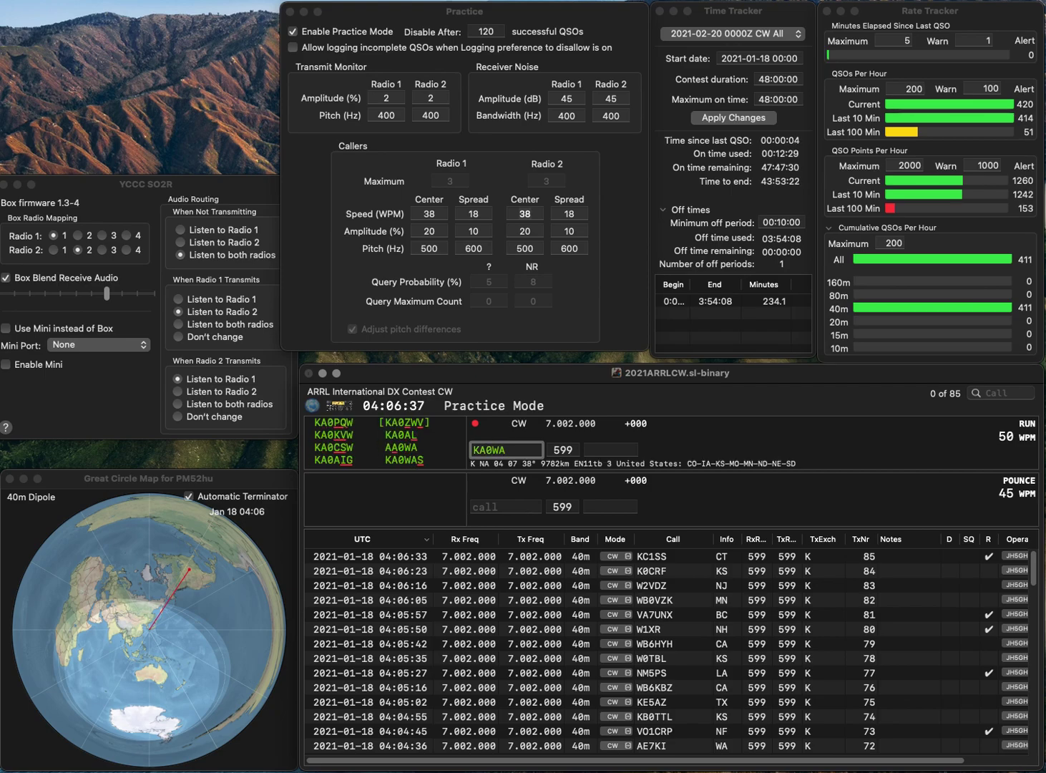
{"action": "type", "text": "S"}
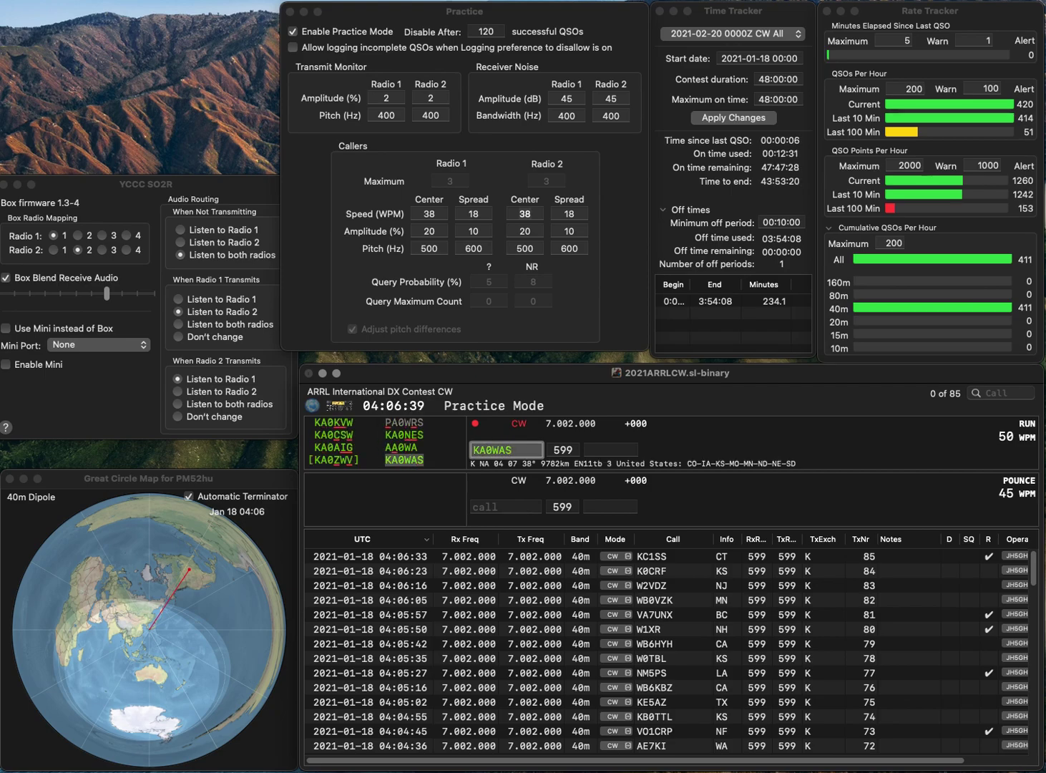
{"action": "key", "text": "Return"}
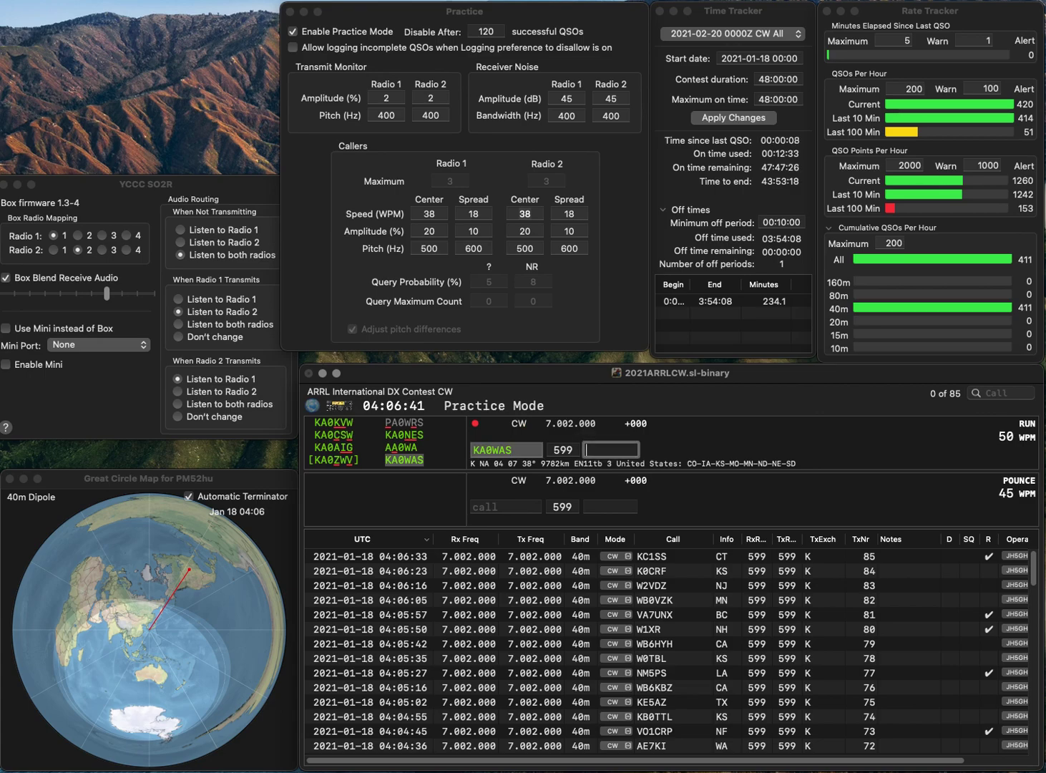
{"action": "type", "text": "N"}
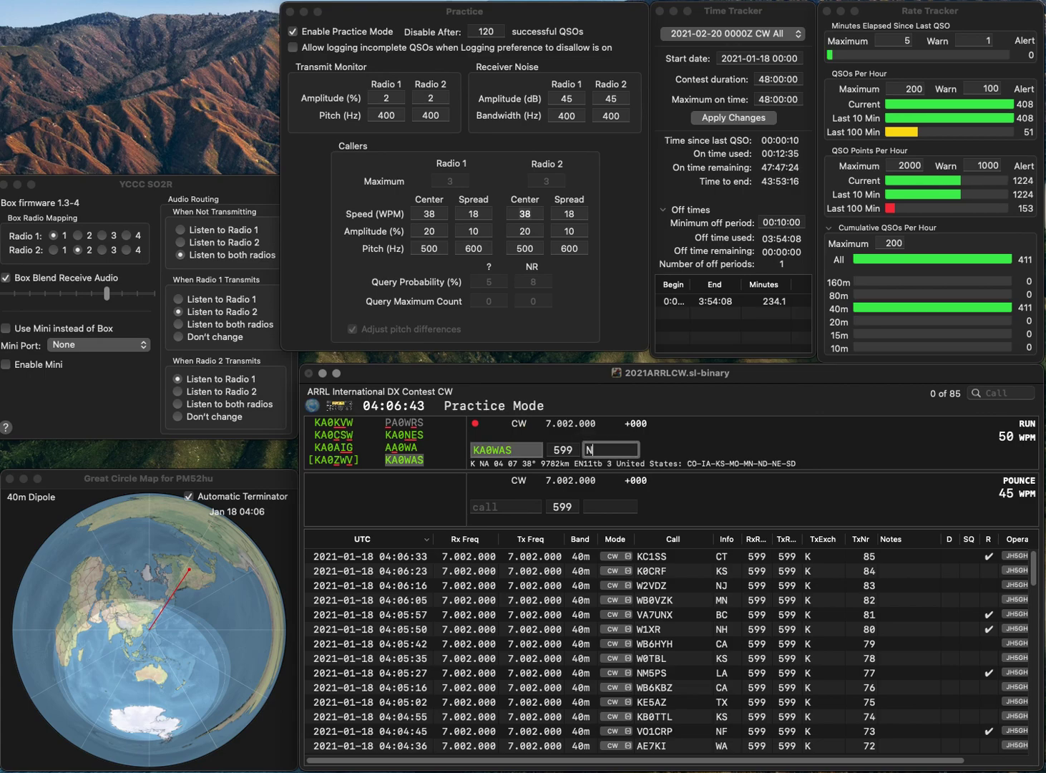
{"action": "key", "text": "Return"}
{"action": "type", "text": "N3VQH"}
{"action": "key", "text": "Return"}
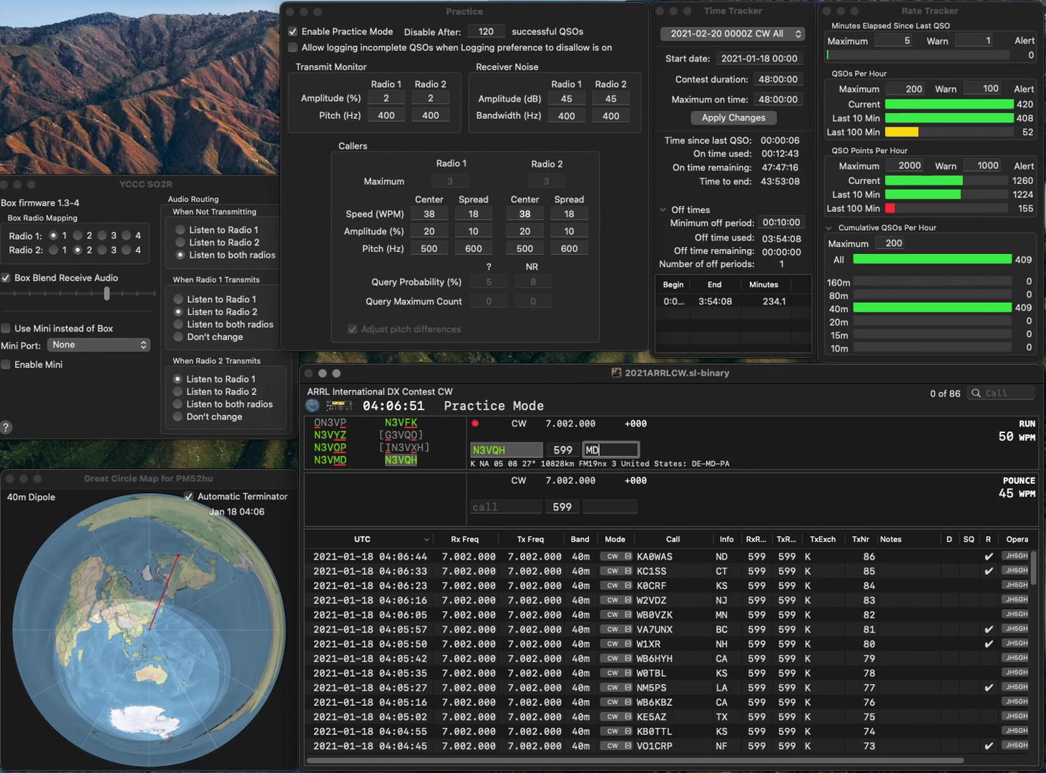
{"action": "key", "text": "Return"}
{"action": "type", "text": "WB9DAR"}
{"action": "key", "text": "Return"}
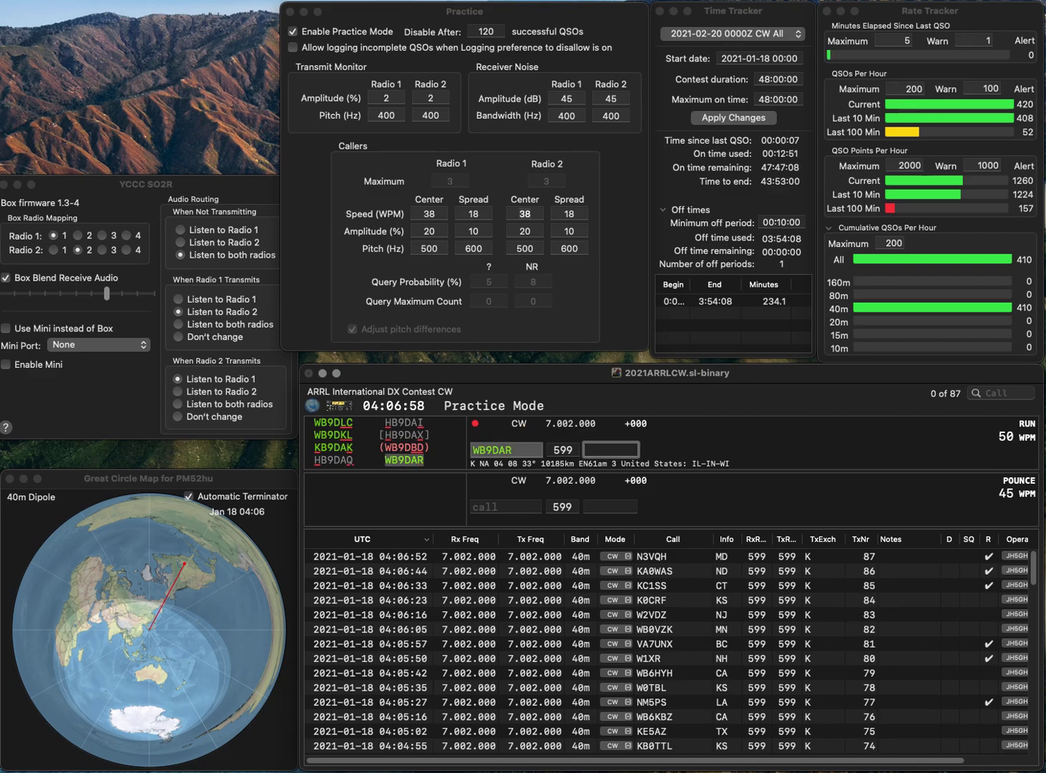
{"action": "key", "text": "Return"}
{"action": "type", "text": "W3RMX"}
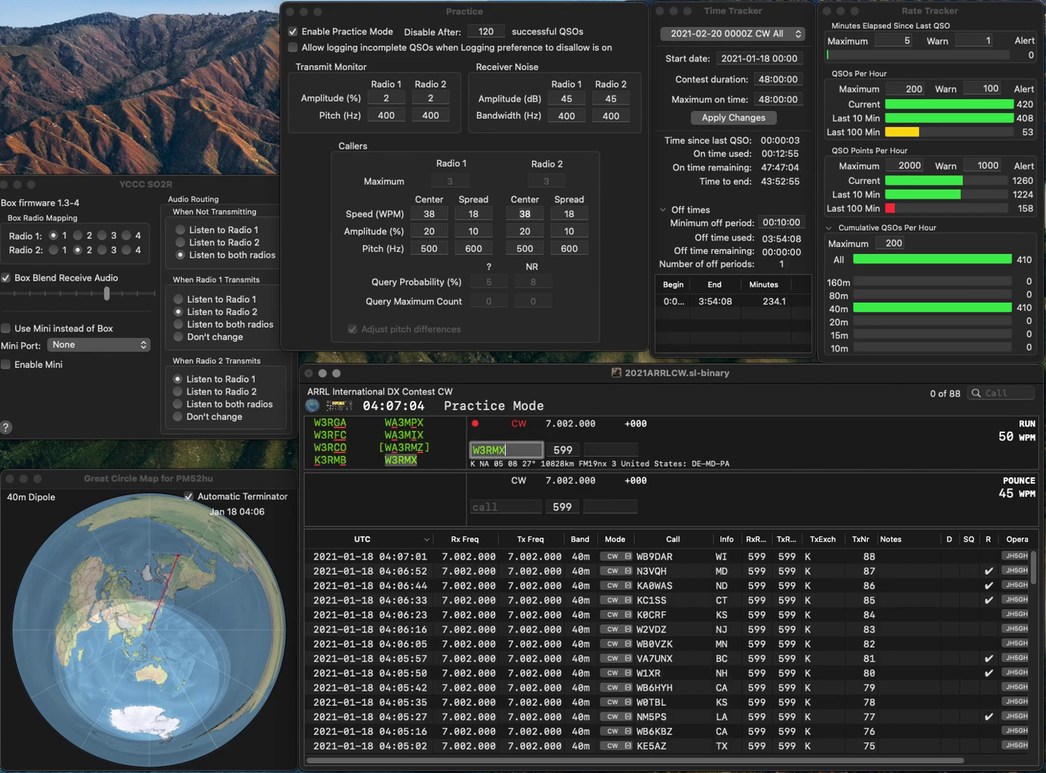
{"action": "key", "text": "Tab"}
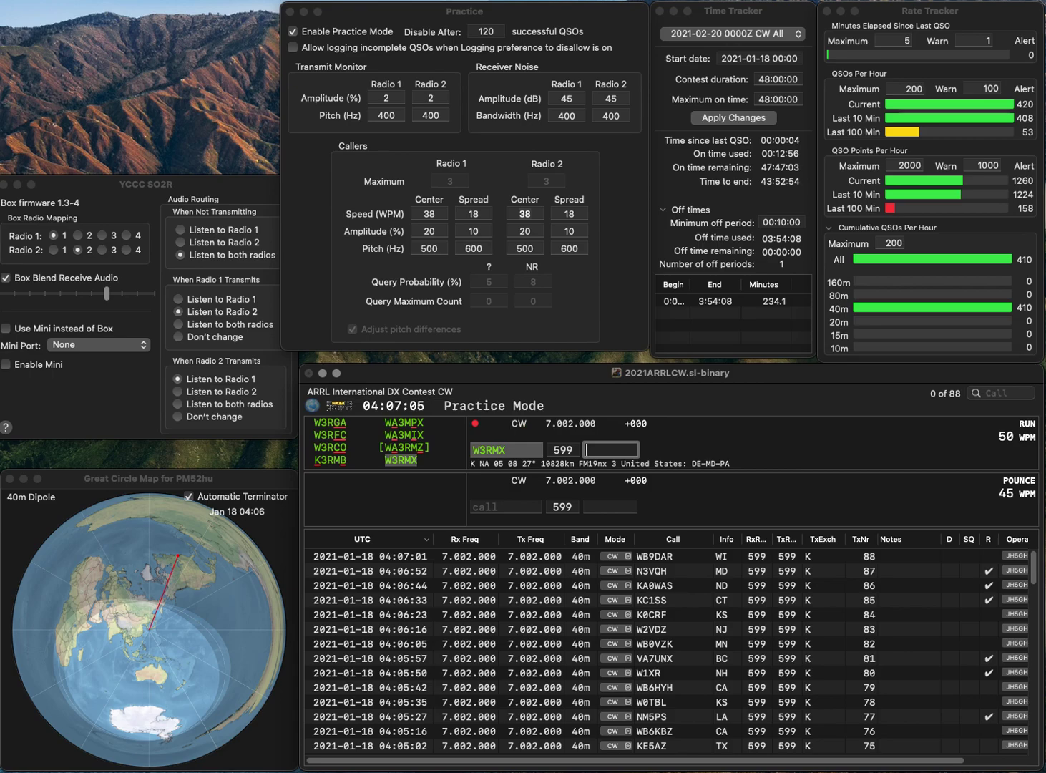
{"action": "type", "text": "MD"}
{"action": "key", "text": "Return"}
{"action": "type", "text": "WB8KNC"}
{"action": "key", "text": "Tab"}
{"action": "key", "text": "shift+Tab"}
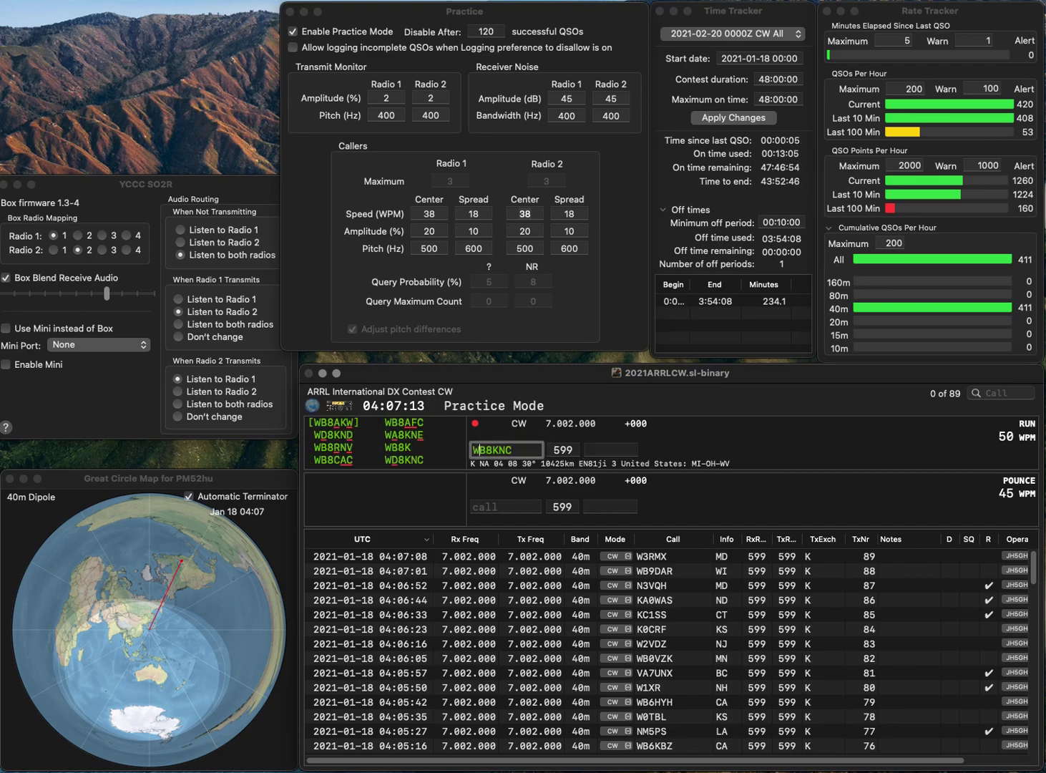
{"action": "key", "text": "Left"}
{"action": "key", "text": "Left"}
{"action": "key", "text": "Left"}
{"action": "key", "text": "Left"}
{"action": "key", "text": "BackSpace"}
{"action": "type", "text": "D"}
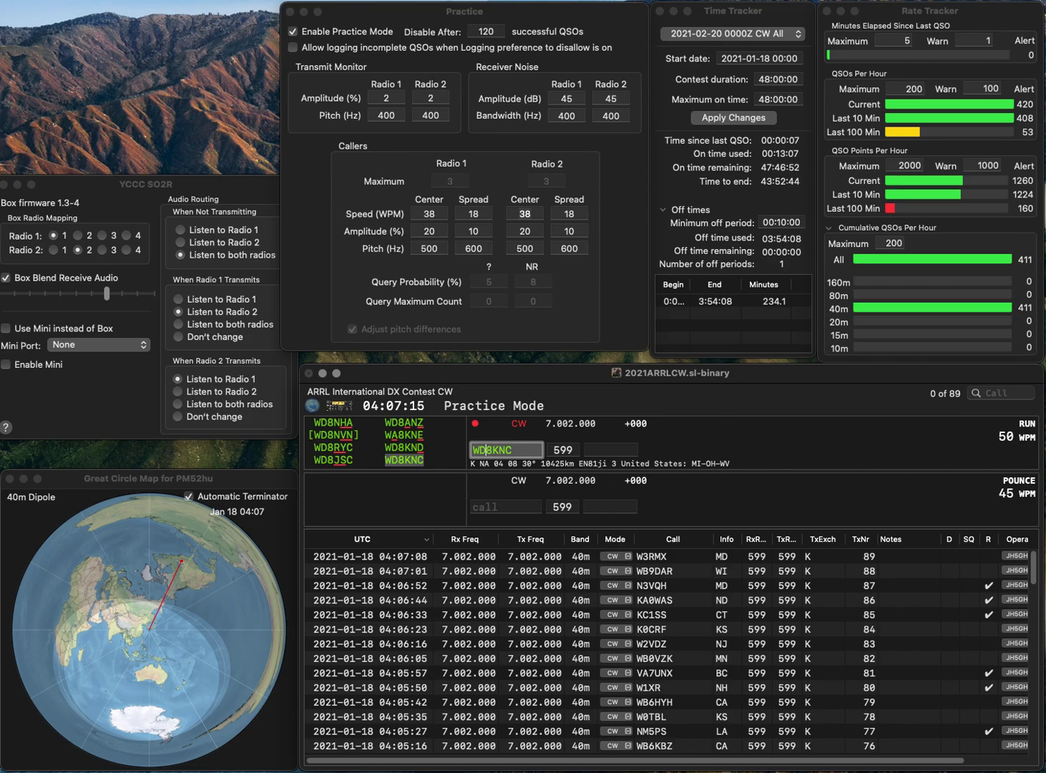
{"action": "key", "text": "Tab"}
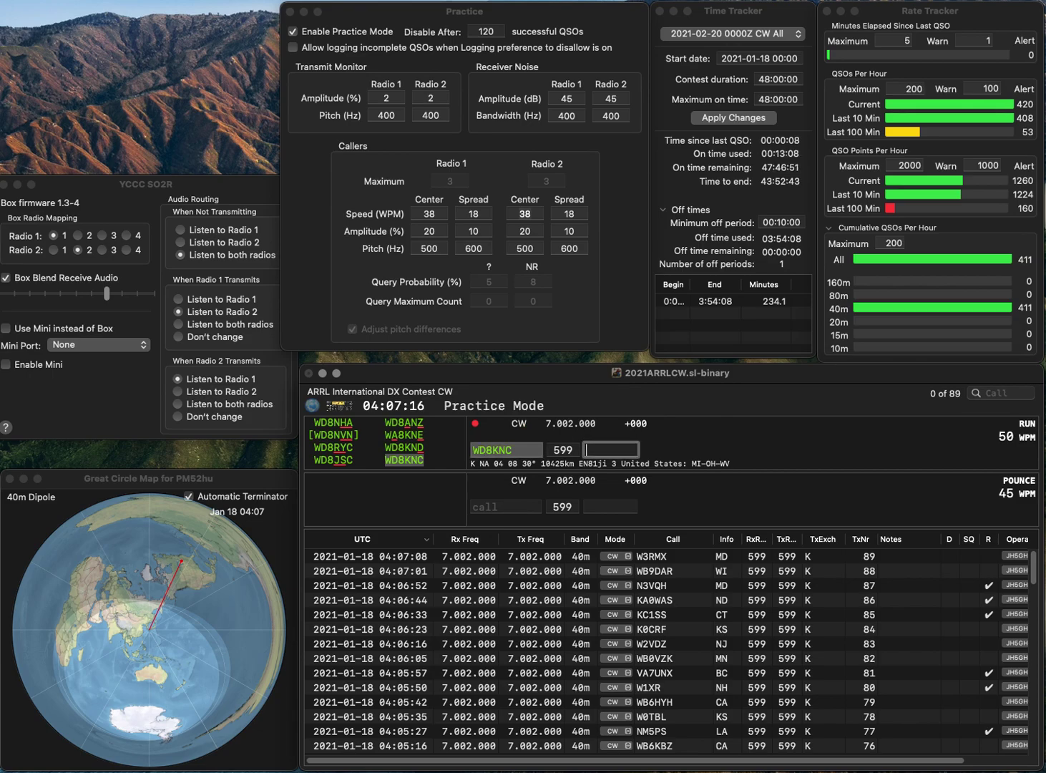
{"action": "type", "text": "OH"}
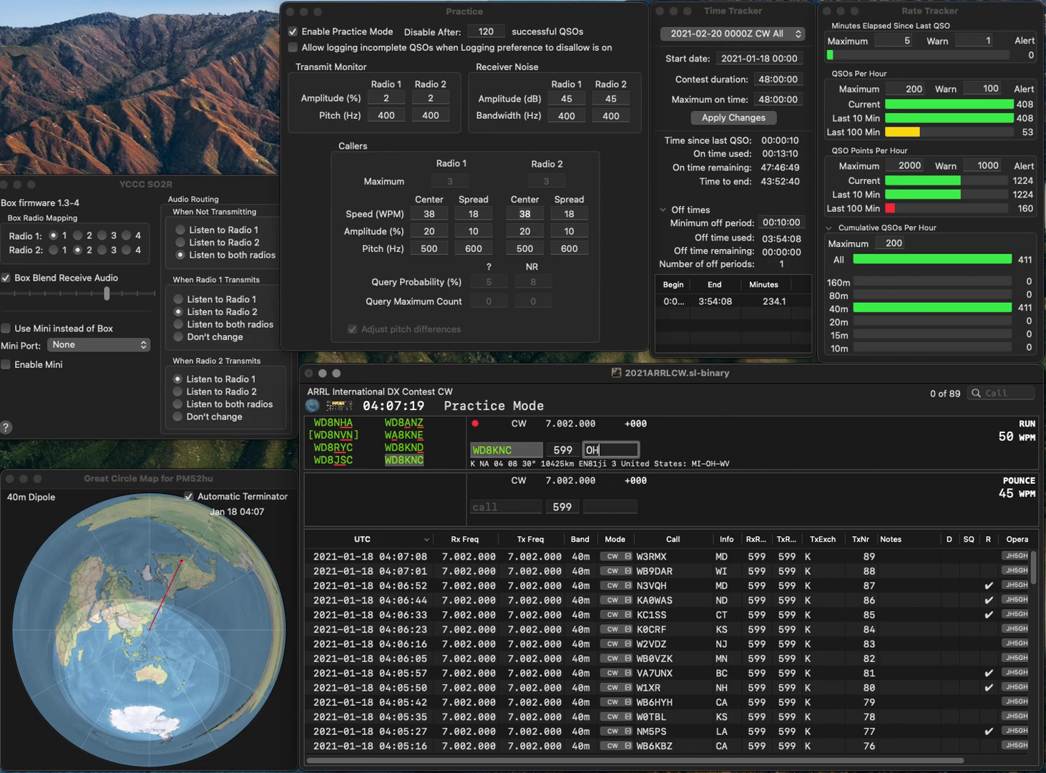
{"action": "key", "text": "Return"}
{"action": "type", "text": "WA"}
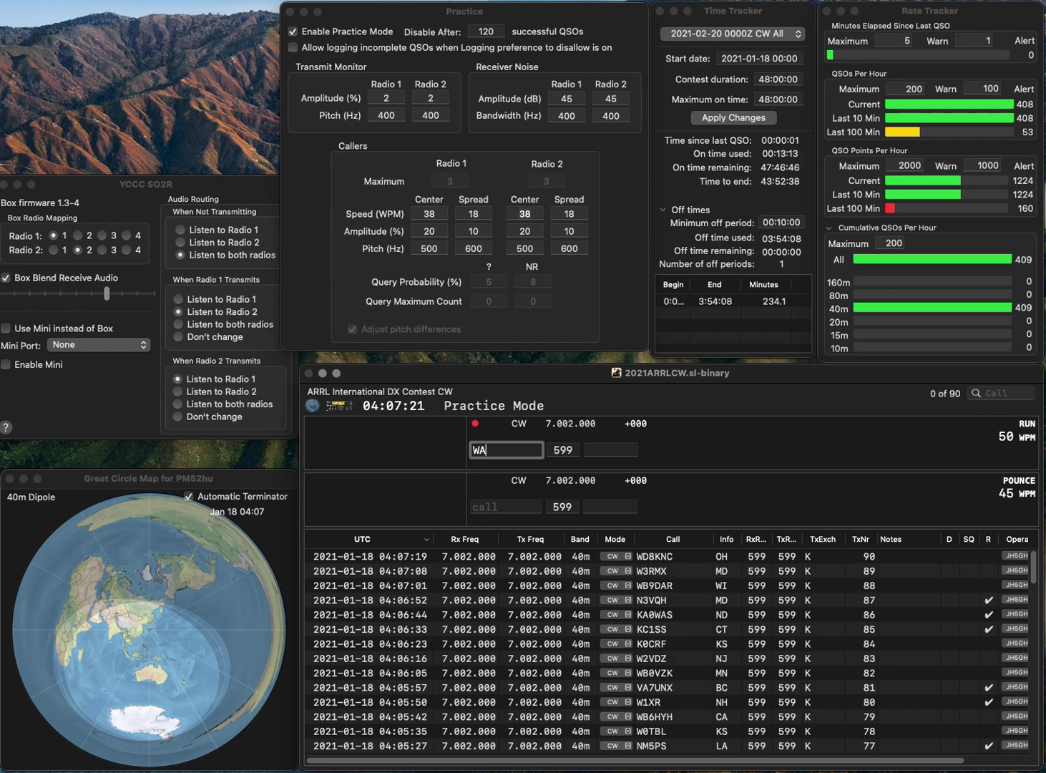
{"action": "type", "text": "8TJC"}
{"action": "key", "text": "Tab"}
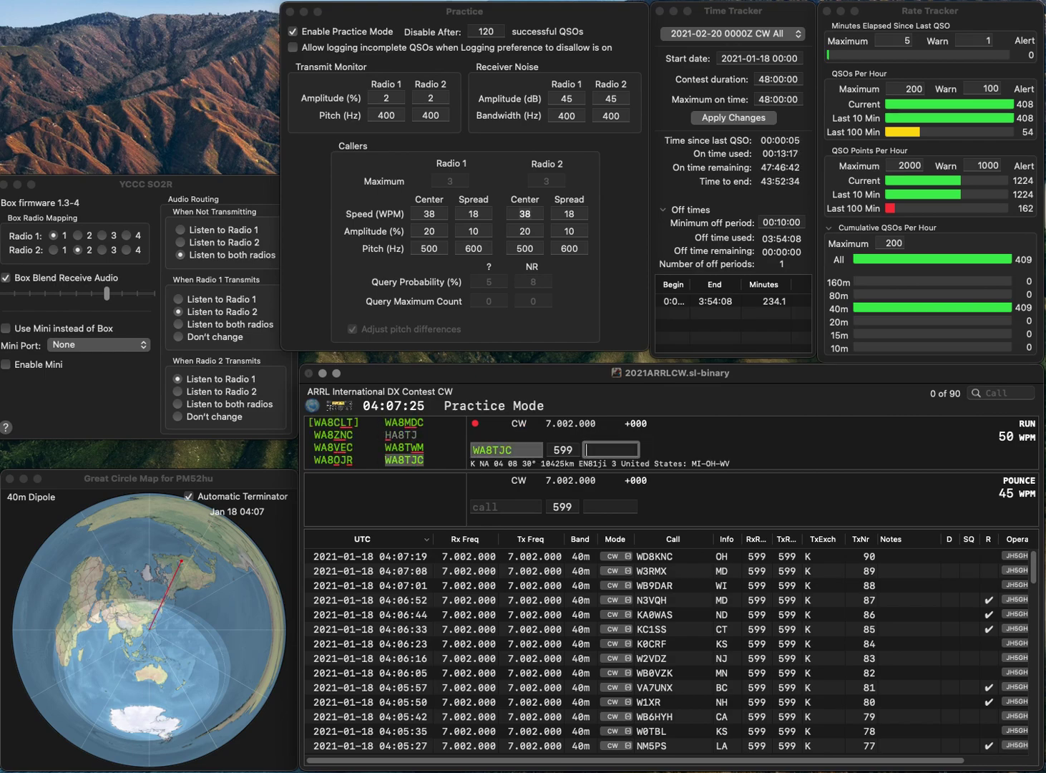
{"action": "type", "text": "I"}
{"action": "key", "text": "Return"}
{"action": "type", "text": "WB6X"}
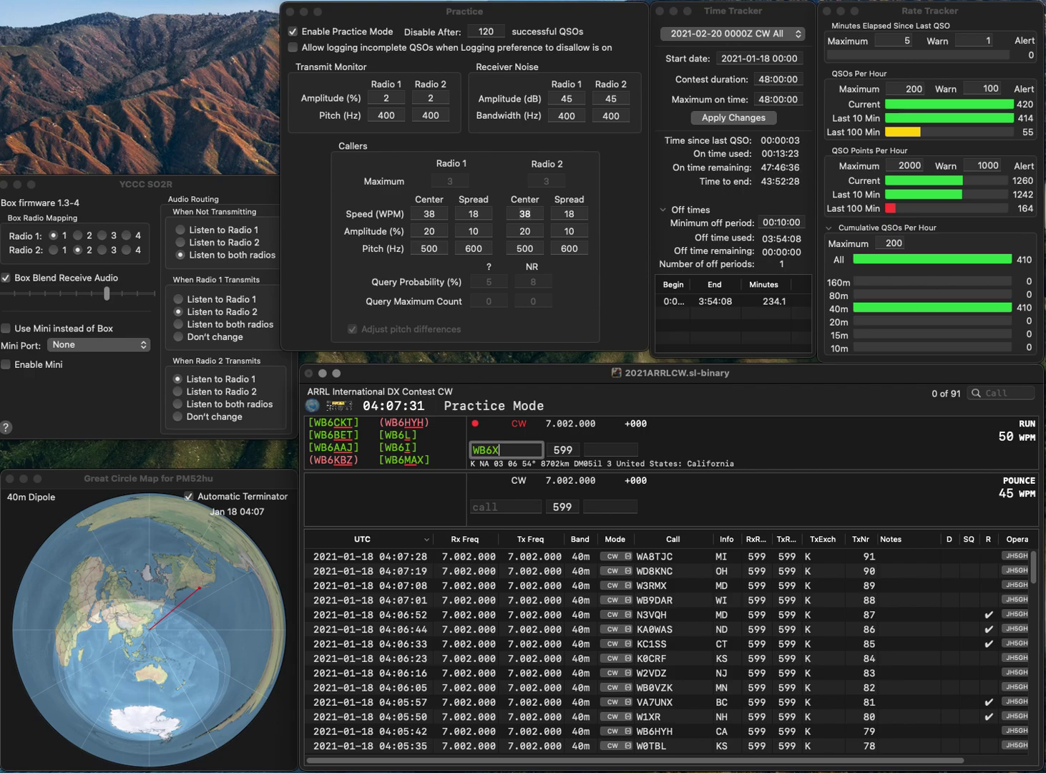
{"action": "key", "text": "super+a"}
{"action": "type", "text": "W6"}
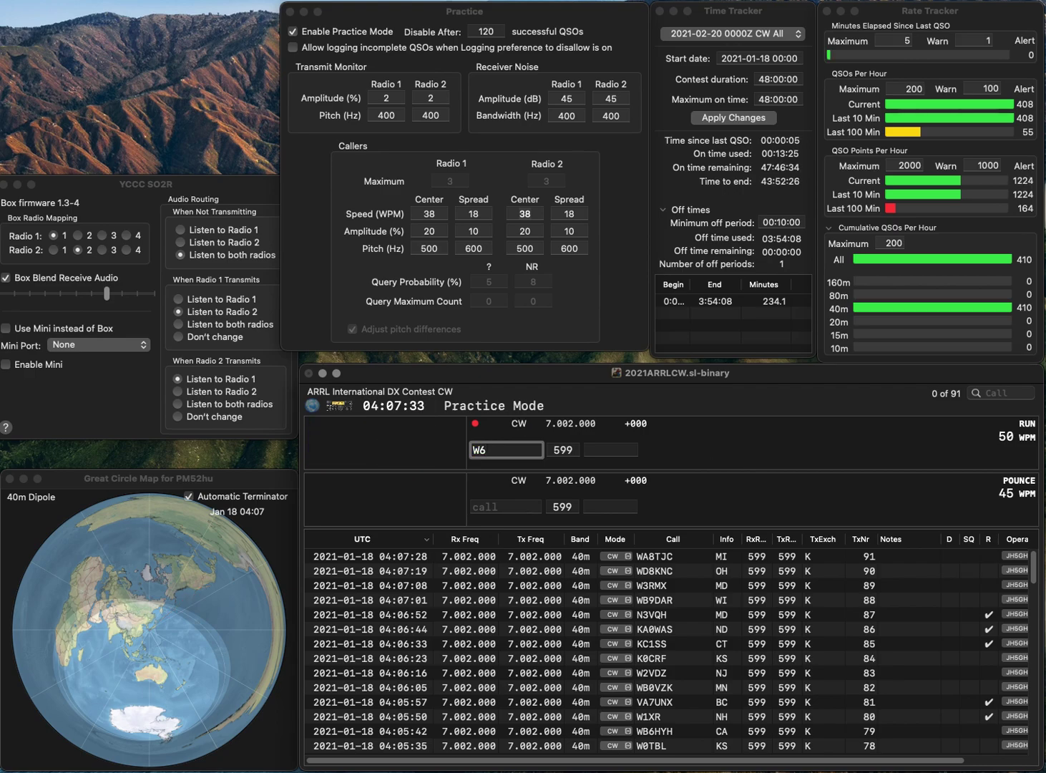
{"action": "type", "text": "XB"}
{"action": "key", "text": "space"}
{"action": "type", "text": "CA"}
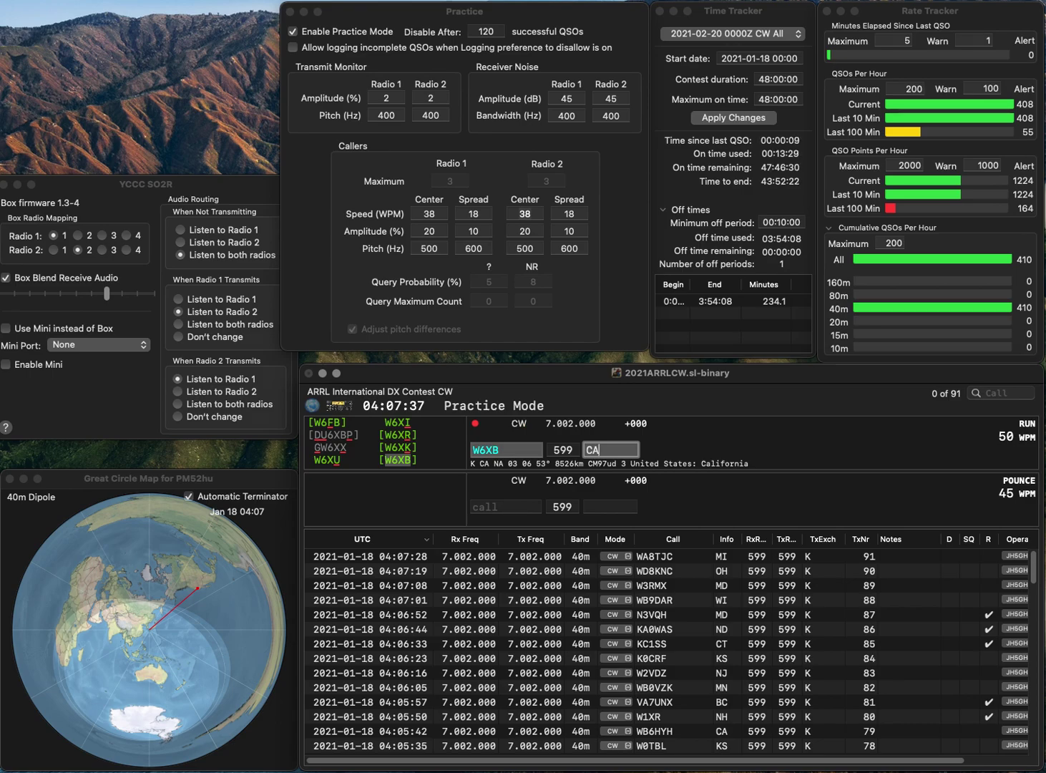
{"action": "key", "text": "Return"}
{"action": "type", "text": "WA4TAS"}
{"action": "key", "text": "space"}
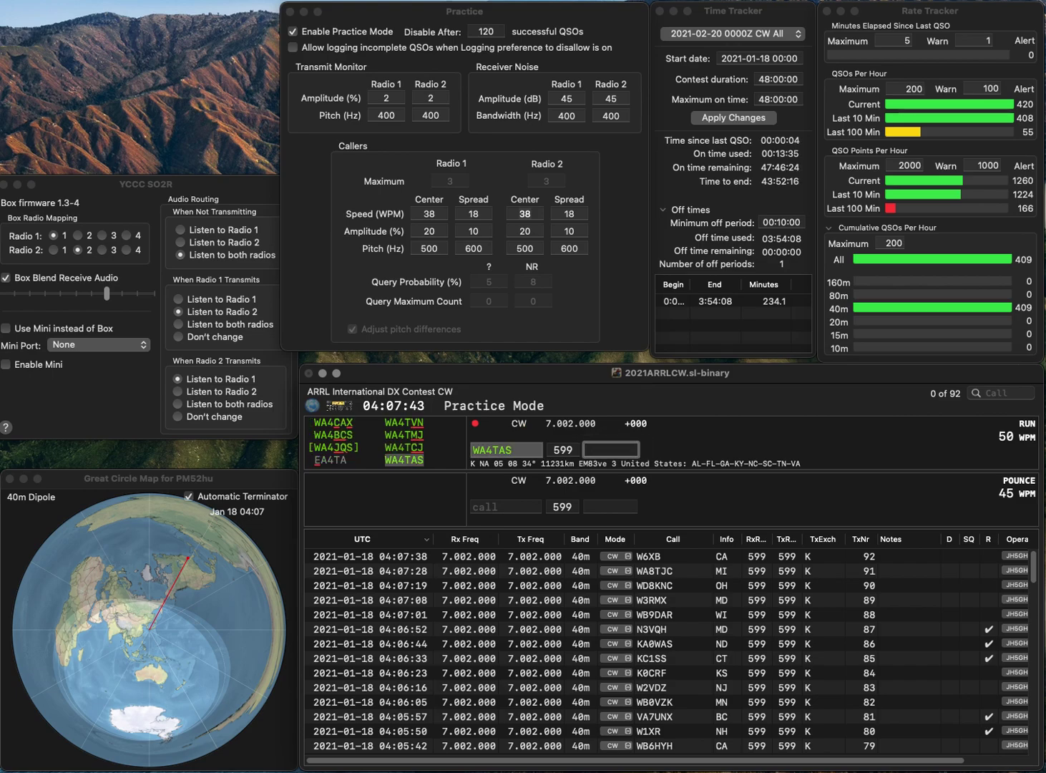
{"action": "type", "text": "FL"}
{"action": "key", "text": "Return"}
Step: Log the run contact with received exchange KY, correcting the entered call sign to K4JSS before logging
{"action": "type", "text": "K4JRS"}
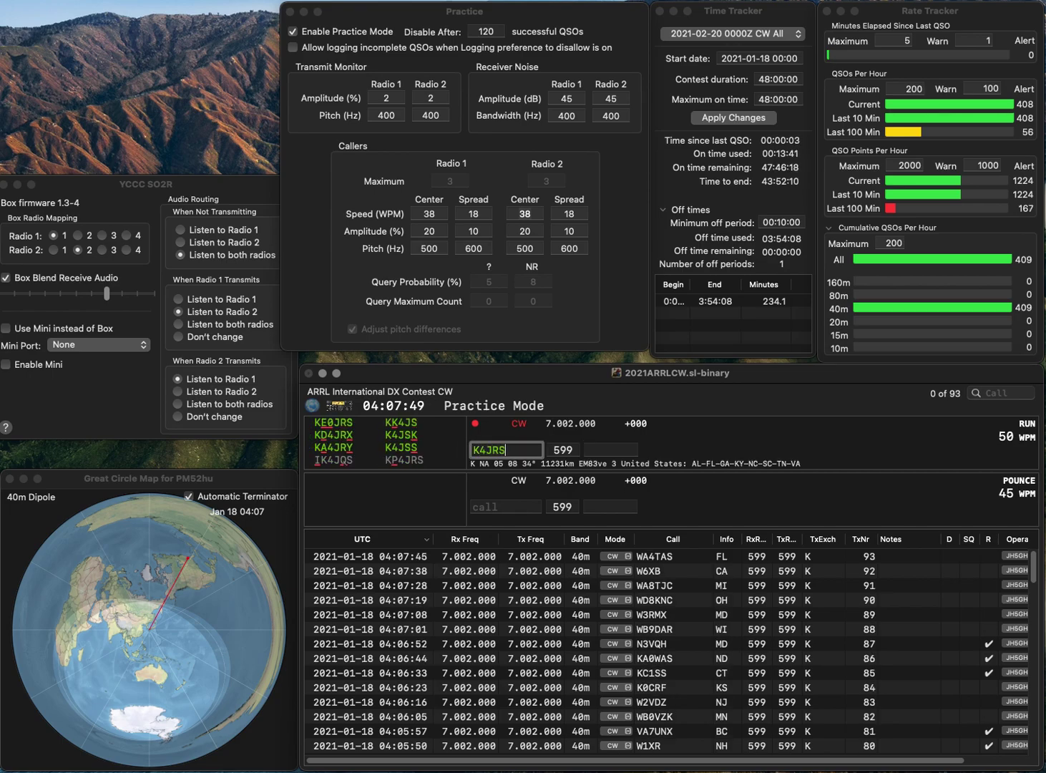
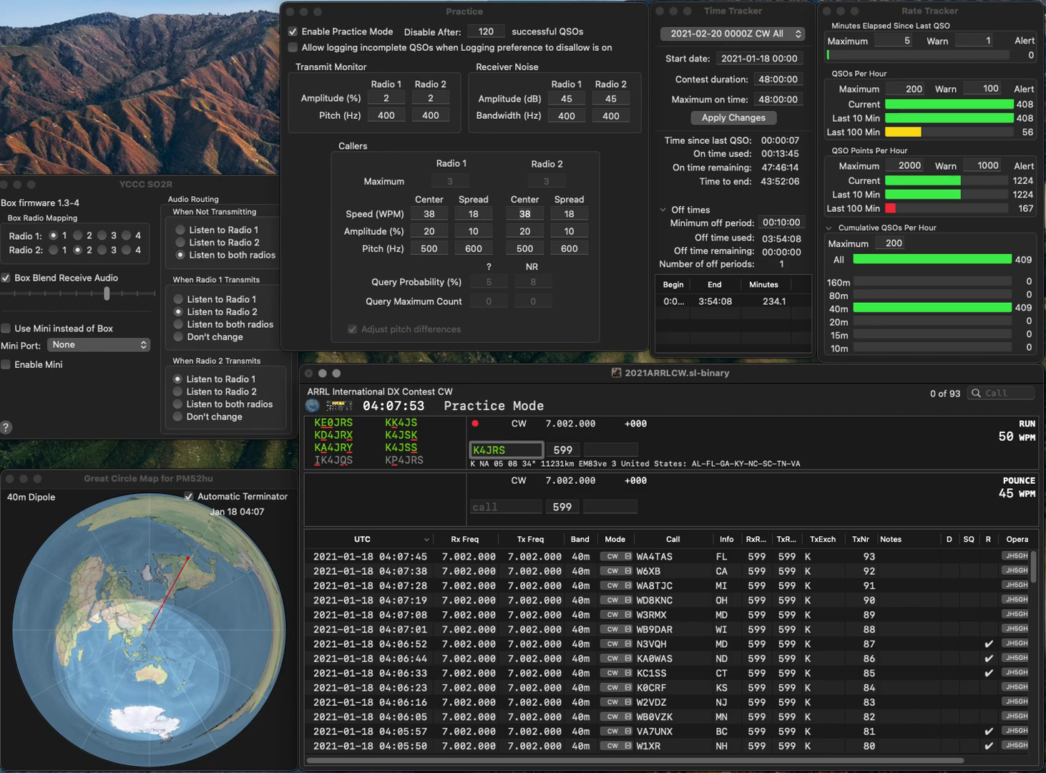
{"action": "key", "text": "BackSpace"}
{"action": "type", "text": "S"}
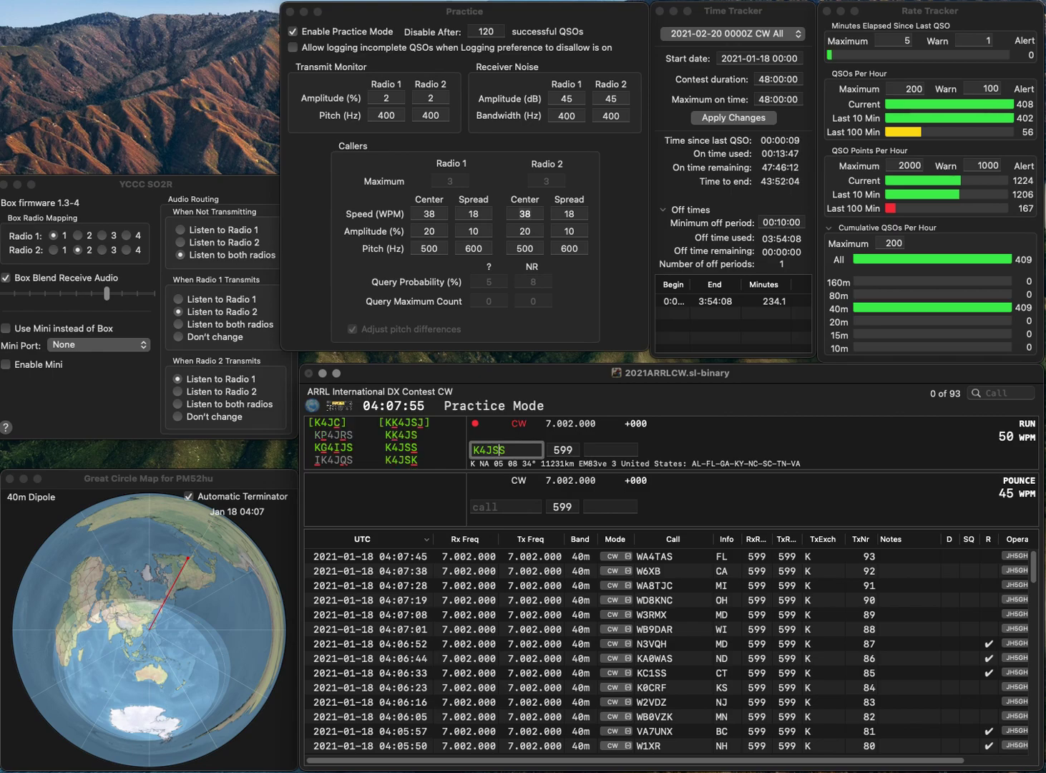
{"action": "key", "text": "Return"}
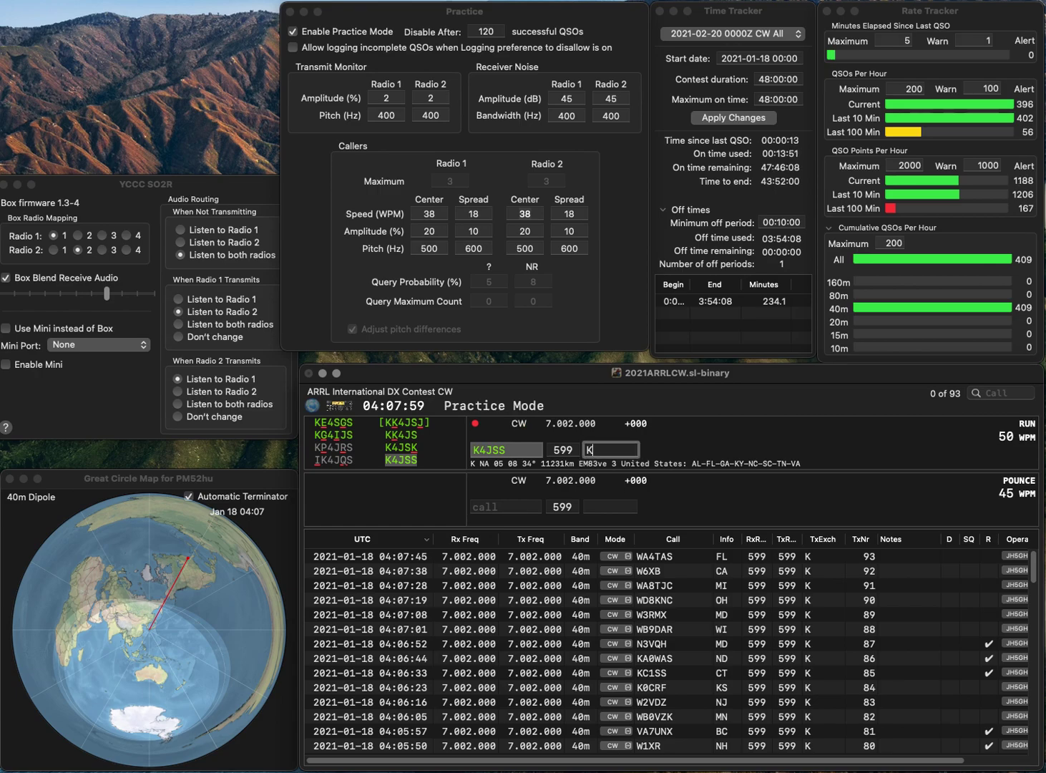
{"action": "key", "text": "Return"}
{"action": "type", "text": "K"}
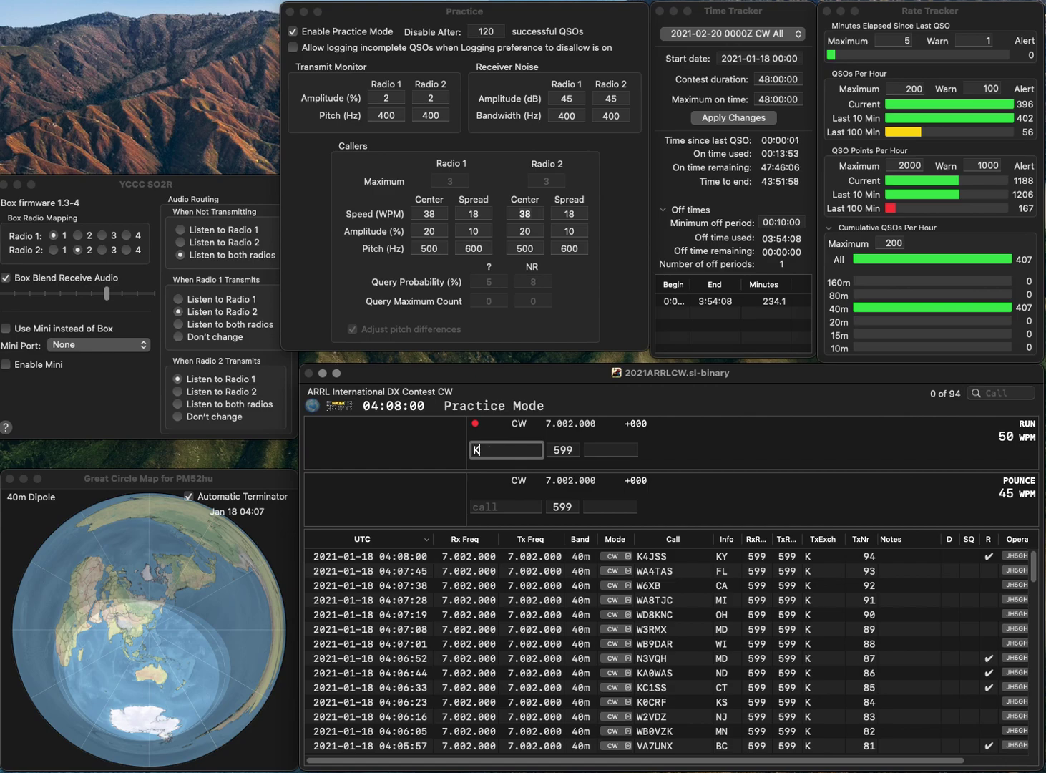
{"action": "type", "text": "F8J"}
{"action": "key", "text": "Return"}
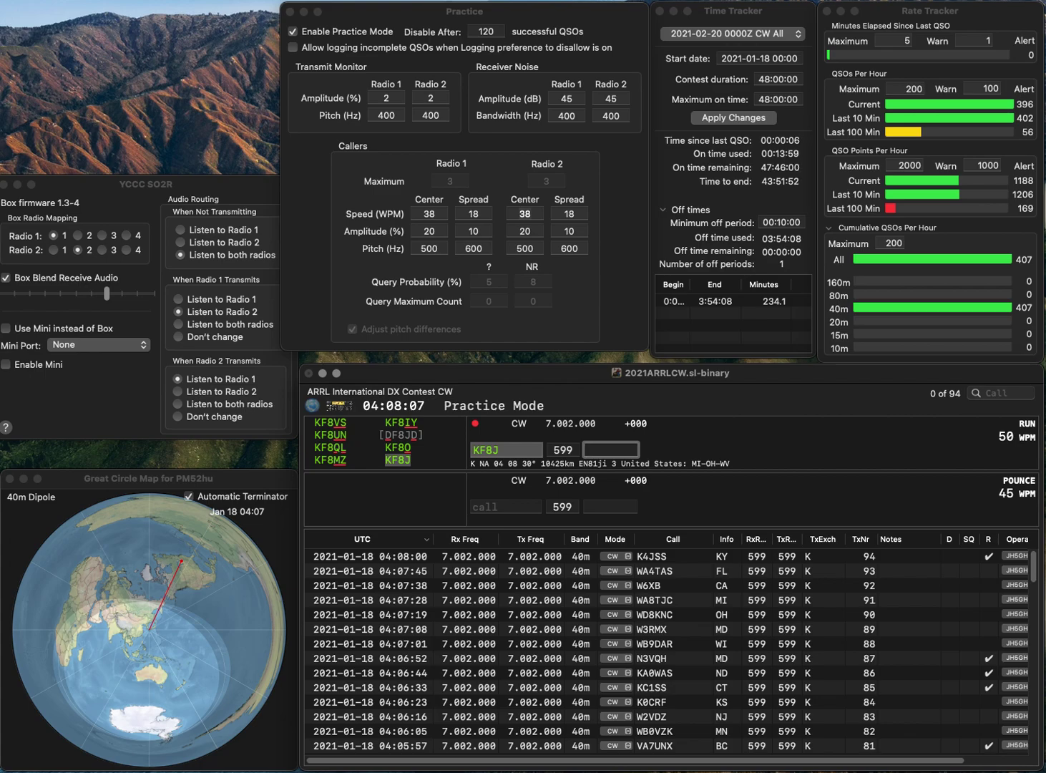
{"action": "type", "text": "WV"}
{"action": "key", "text": "Return"}
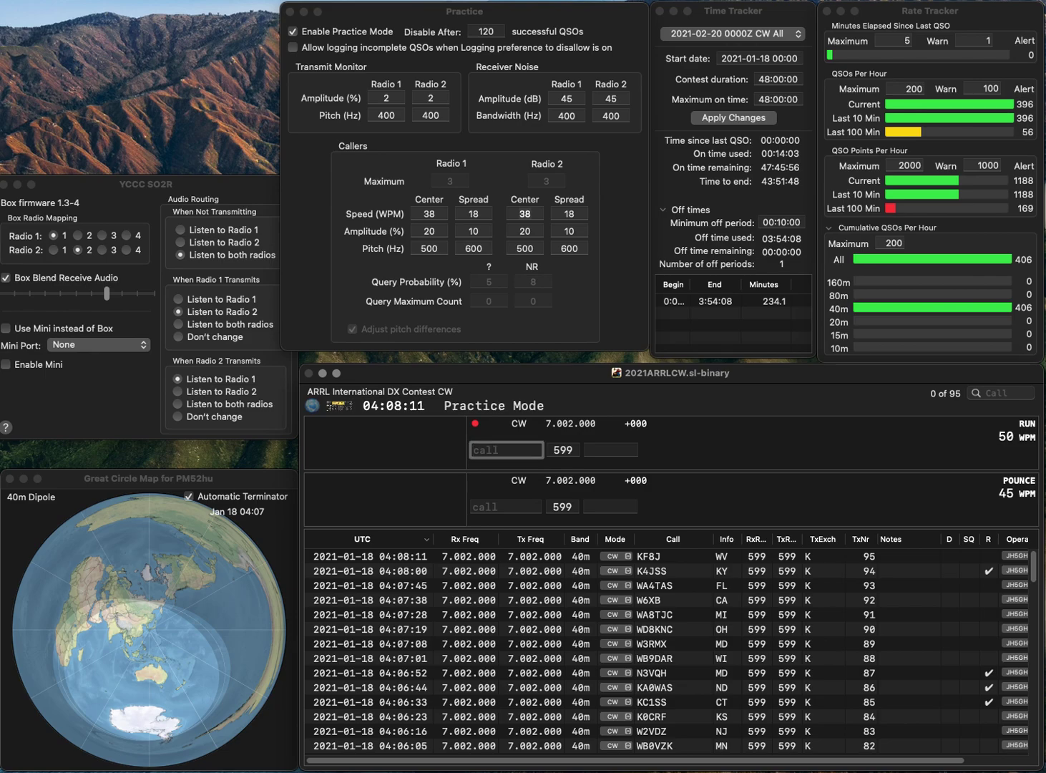
Step: Log the run contact with received exchange WI, correcting the entered call sign to KD9LVR before logging
{"action": "type", "text": "KD8RL"}
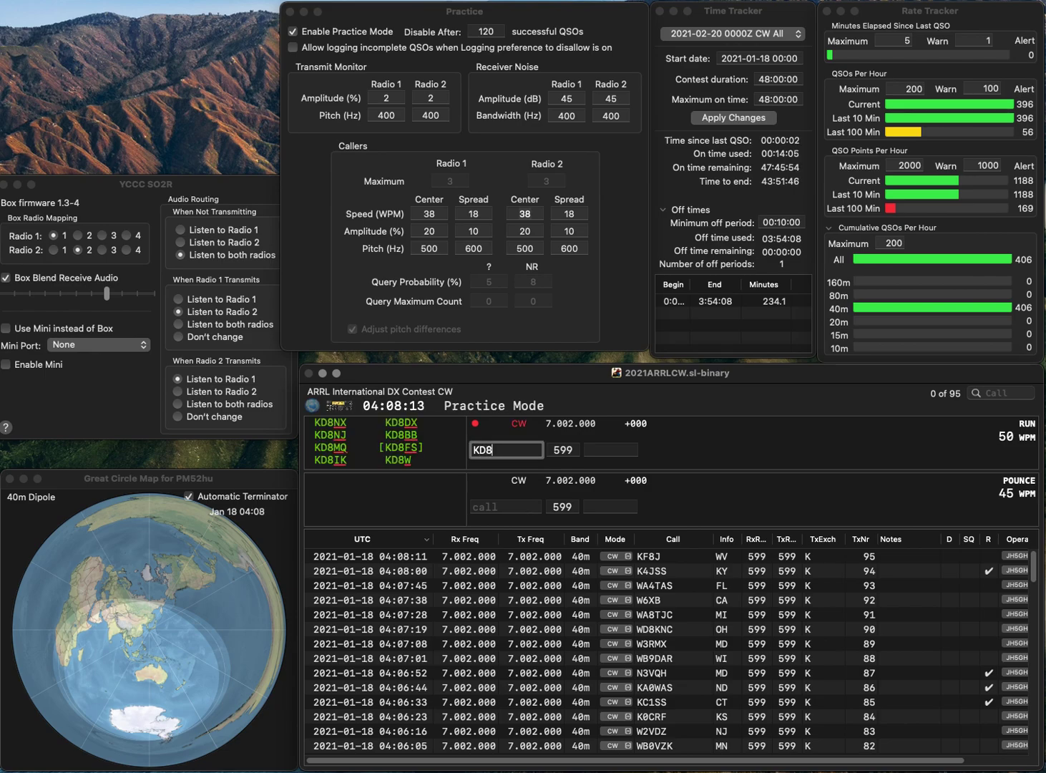
{"action": "key", "text": "BackSpace"}
{"action": "key", "text": "BackSpace"}
{"action": "type", "text": "LVR"}
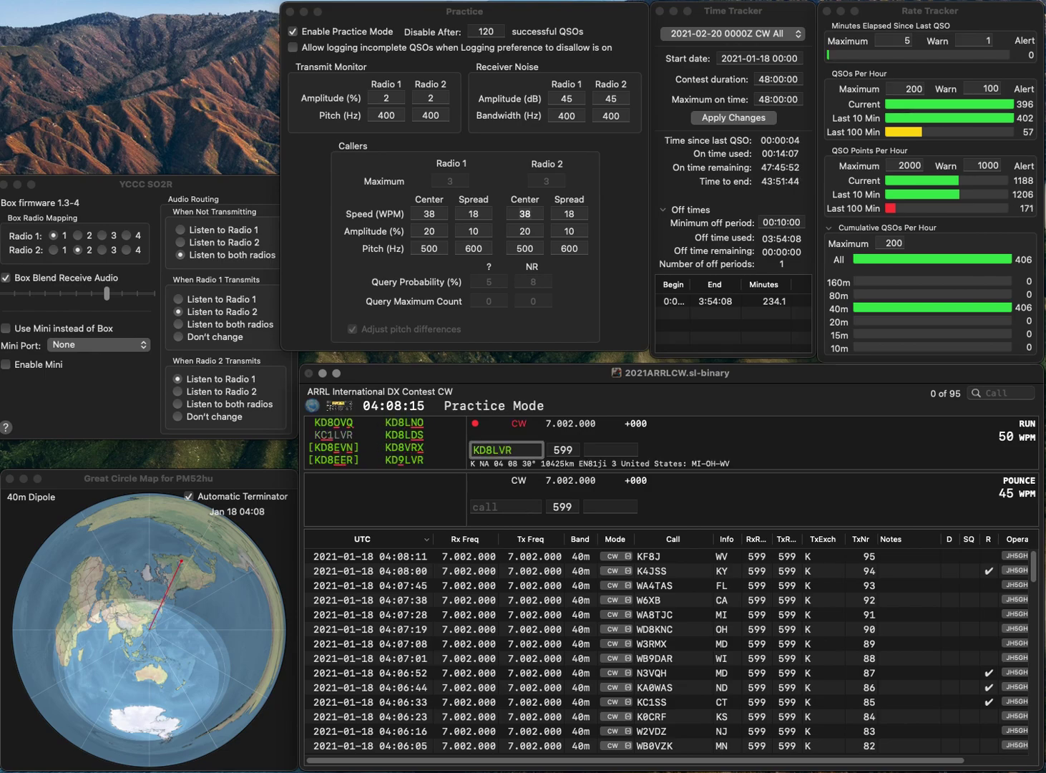
{"action": "key", "text": "BackSpace"}
{"action": "type", "text": "9"}
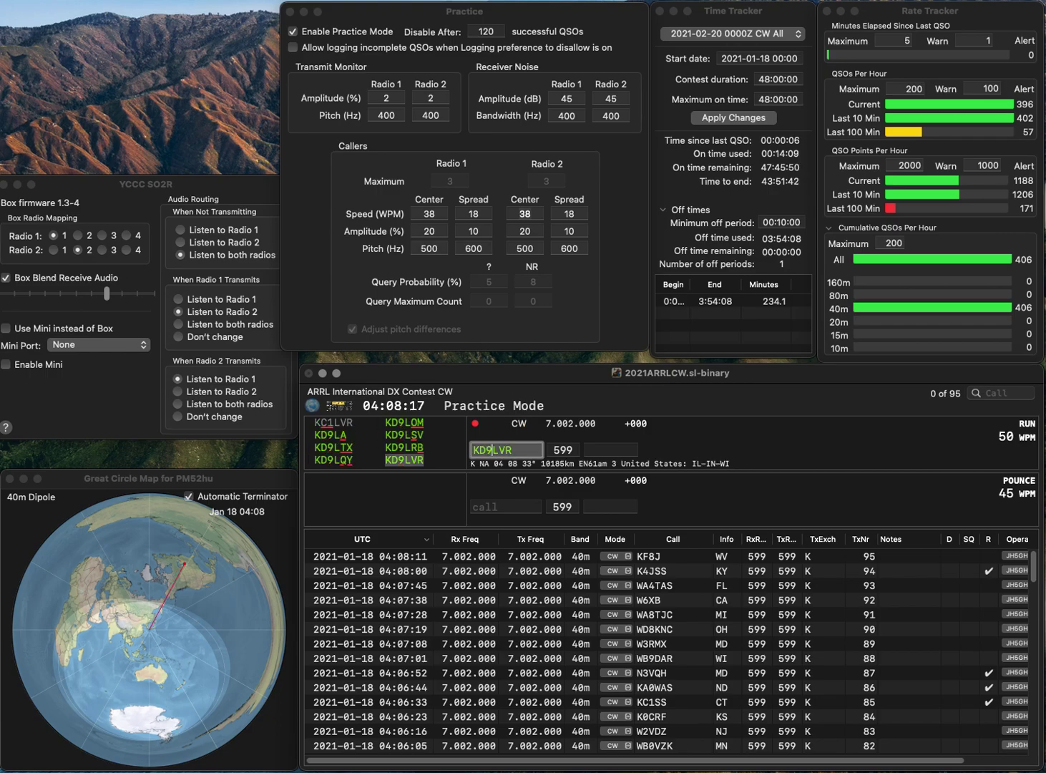
{"action": "key", "text": "Return"}
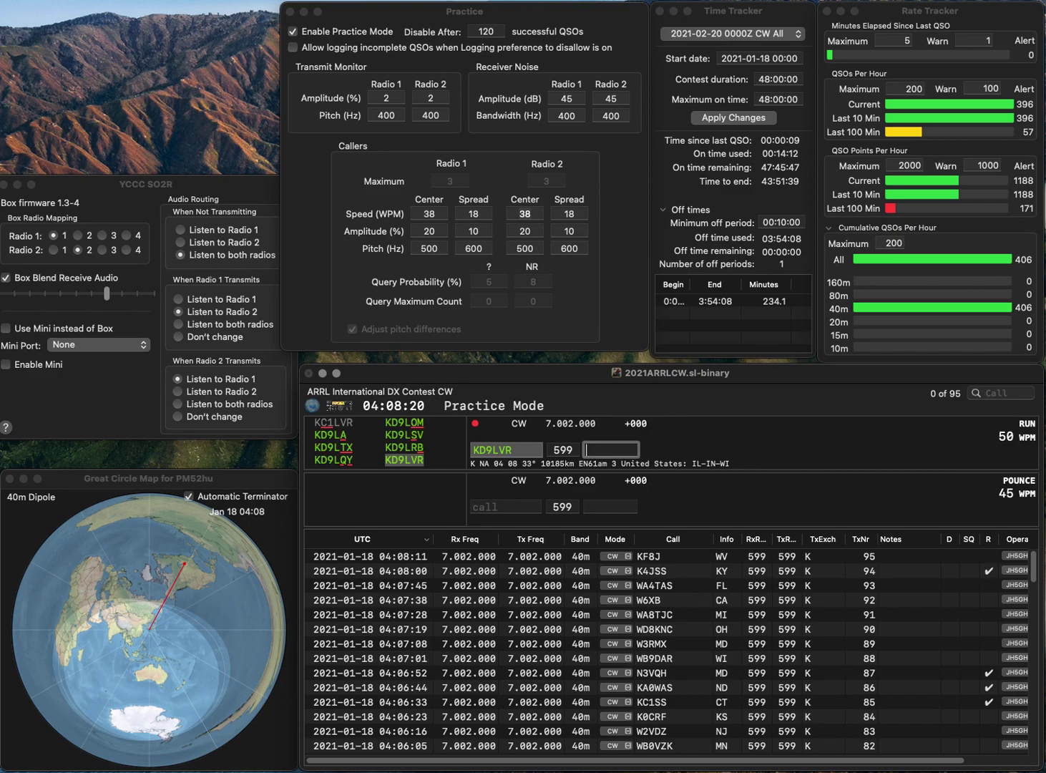
{"action": "type", "text": "WI"}
{"action": "key", "text": "Return"}
{"action": "type", "text": "KE8GMF"}
{"action": "key", "text": "Return"}
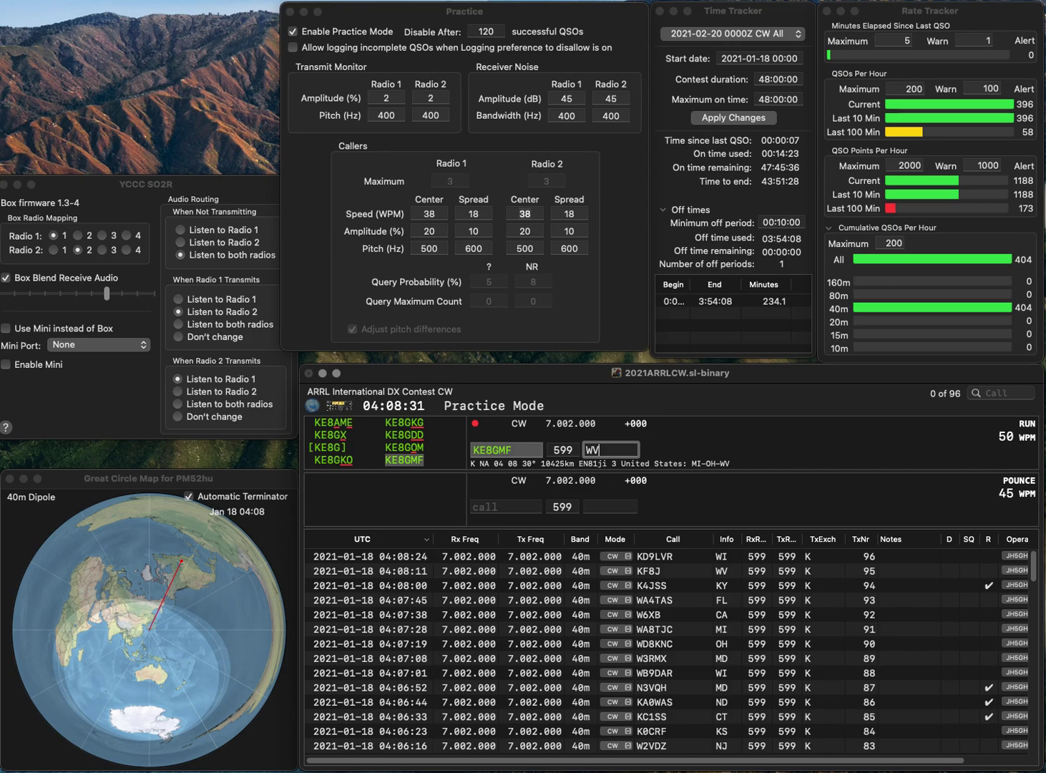
{"action": "key", "text": "Return"}
{"action": "type", "text": "W3S"}
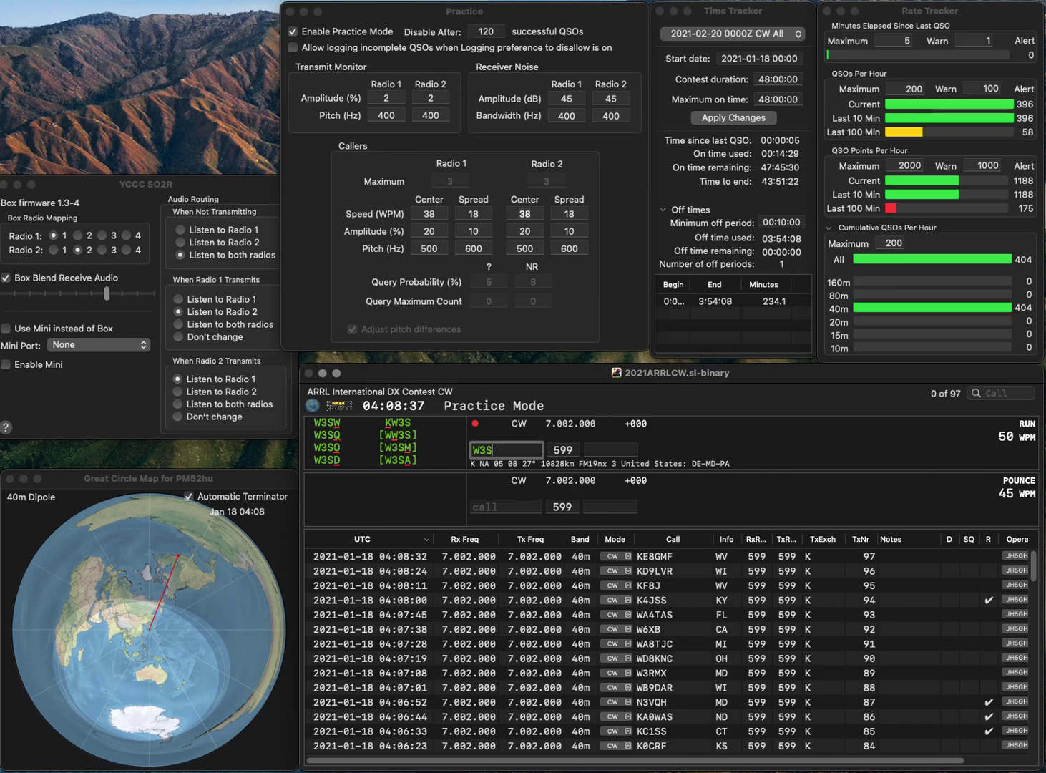
{"action": "key", "text": "BackSpace"}
{"action": "type", "text": "H"}
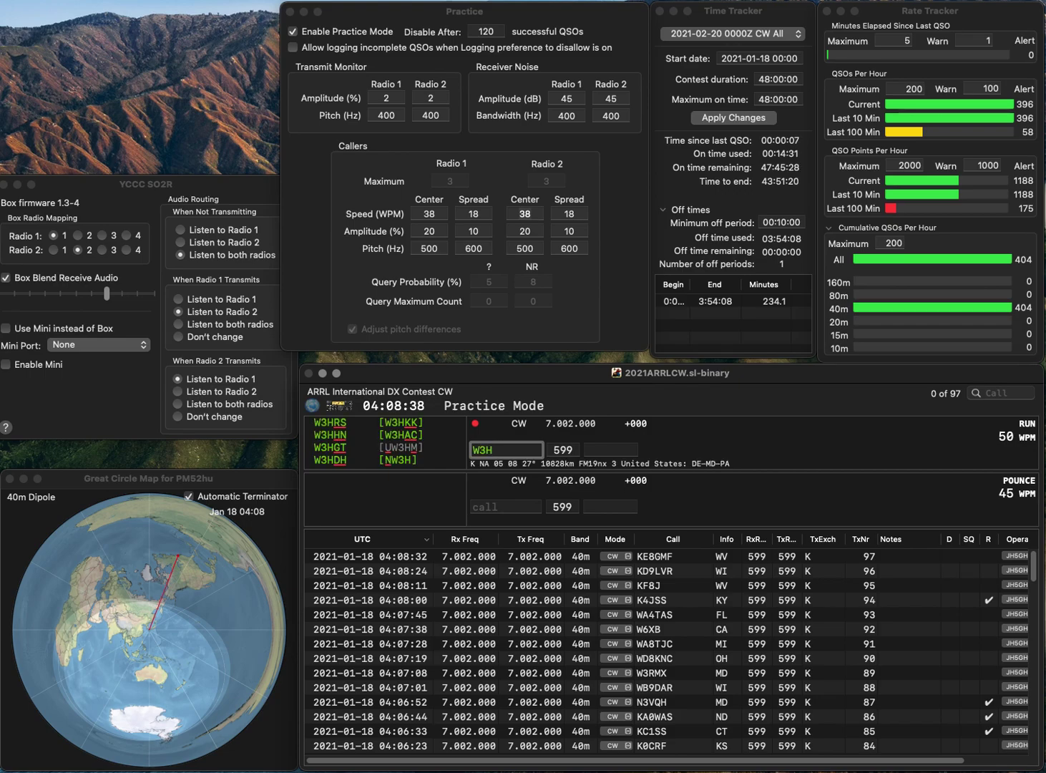
{"action": "type", "text": "ZZ"}
{"action": "key", "text": "Return"}
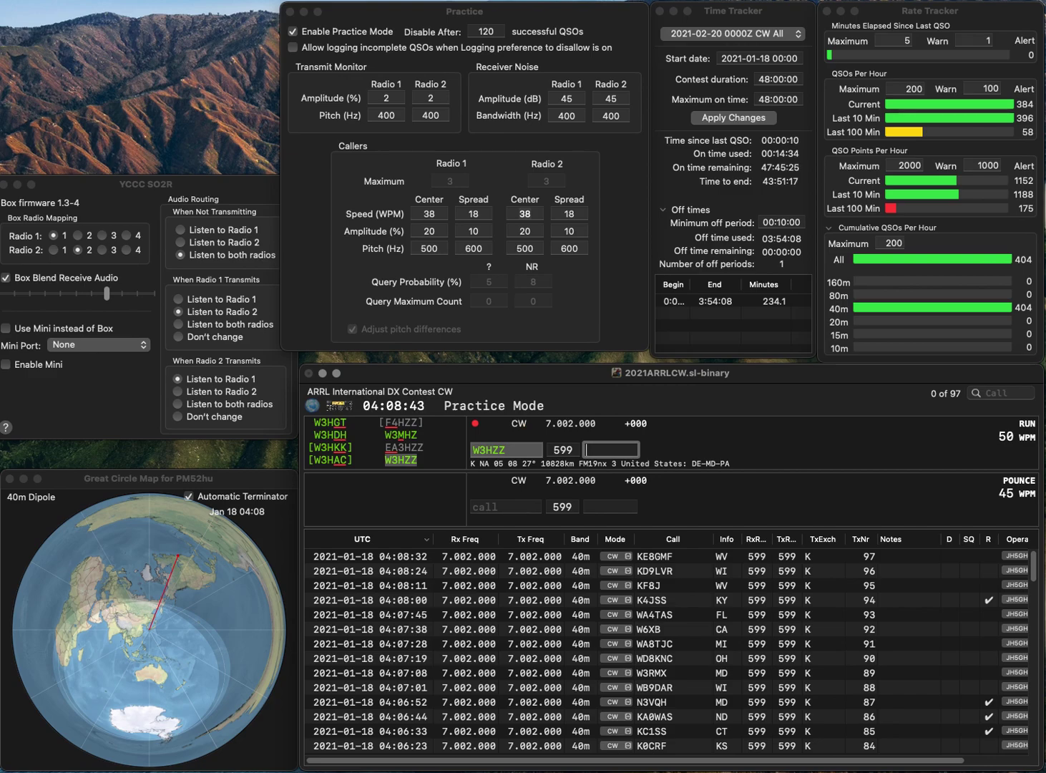
{"action": "key", "text": "Return"}
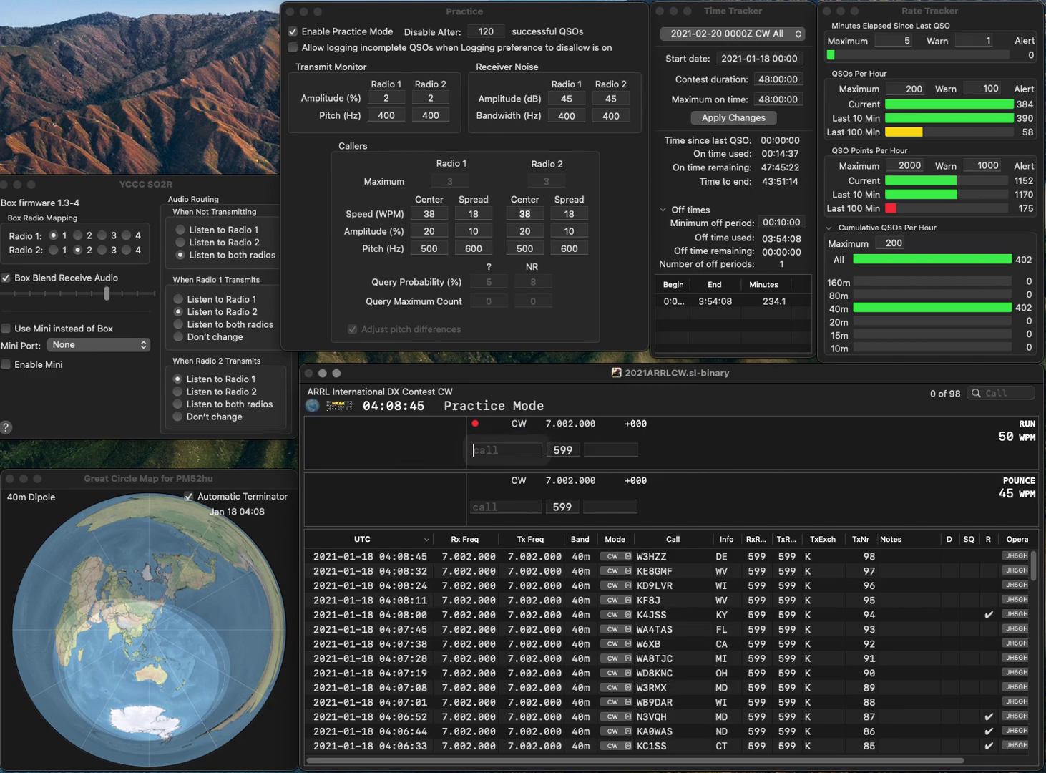
Step: Log the run contact with K1RGO, received exchange RI
{"action": "type", "text": "K1RGO"}
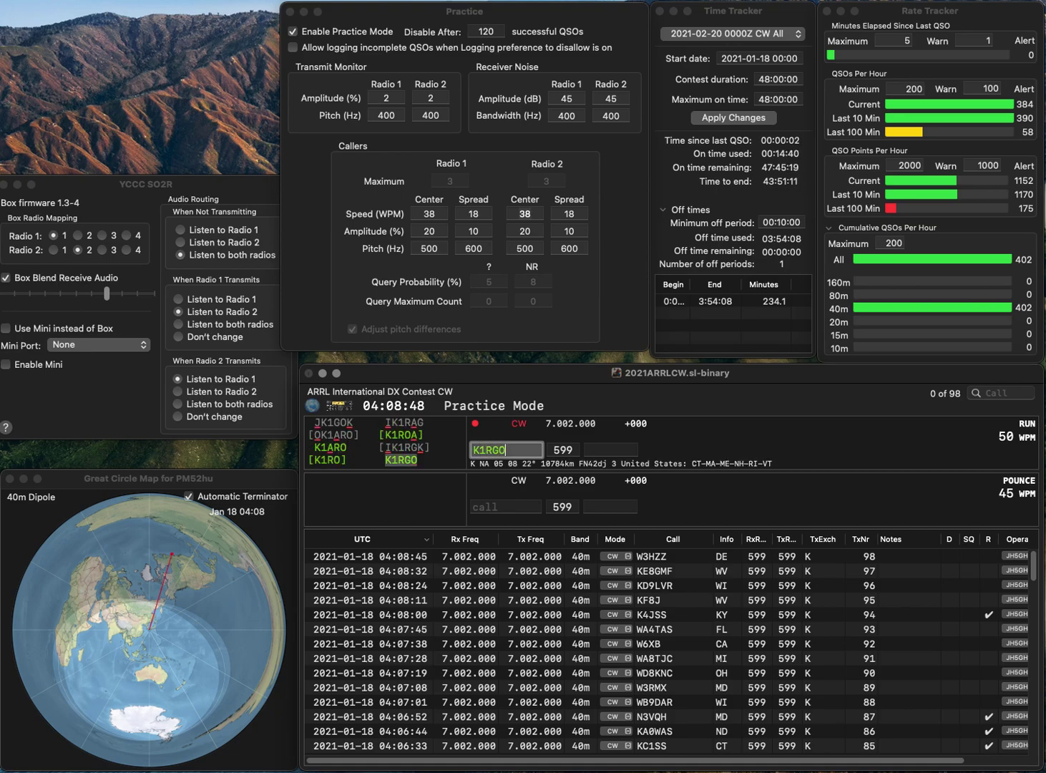
{"action": "key", "text": "Return"}
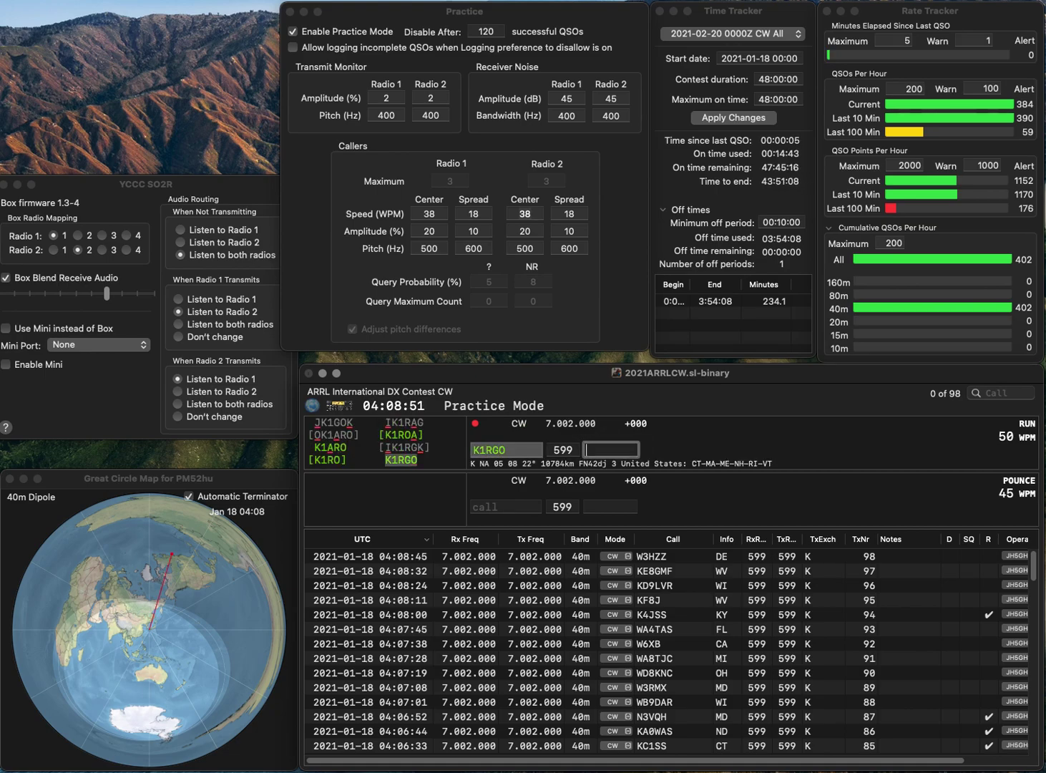
{"action": "type", "text": "RI"}
{"action": "key", "text": "Return"}
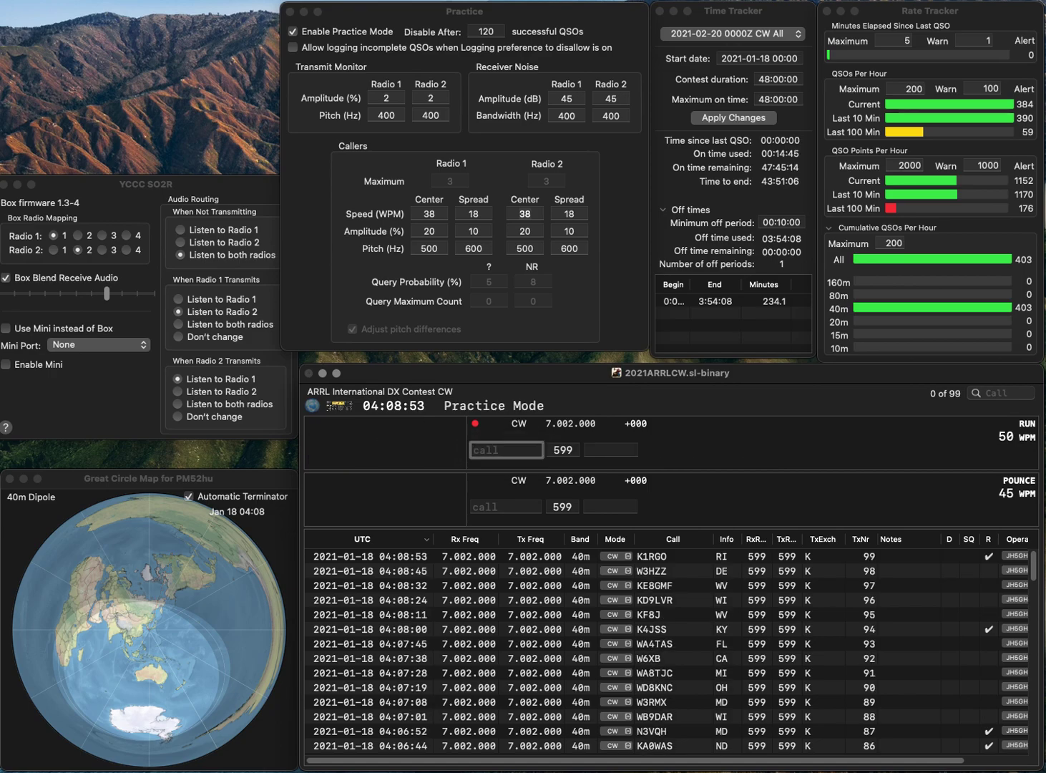
Step: Log the run contact with received exchange NJ, correcting the last letter of the call sign to make K2ERG
{"action": "type", "text": "K2E"}
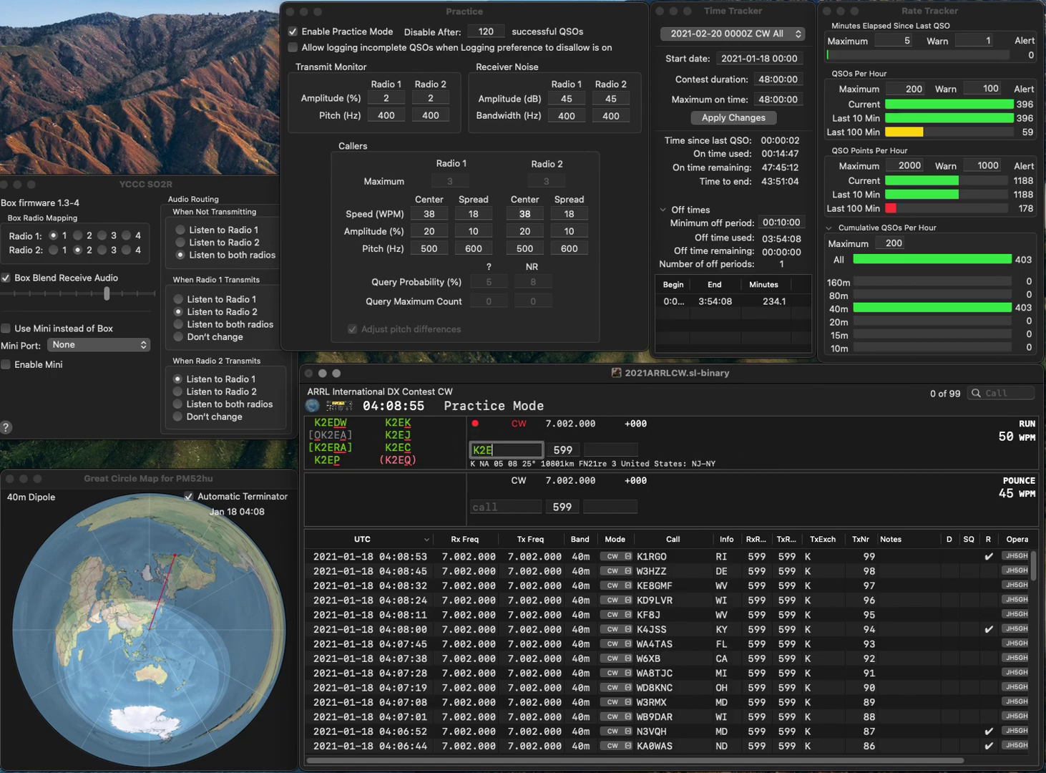
{"action": "type", "text": "RC"}
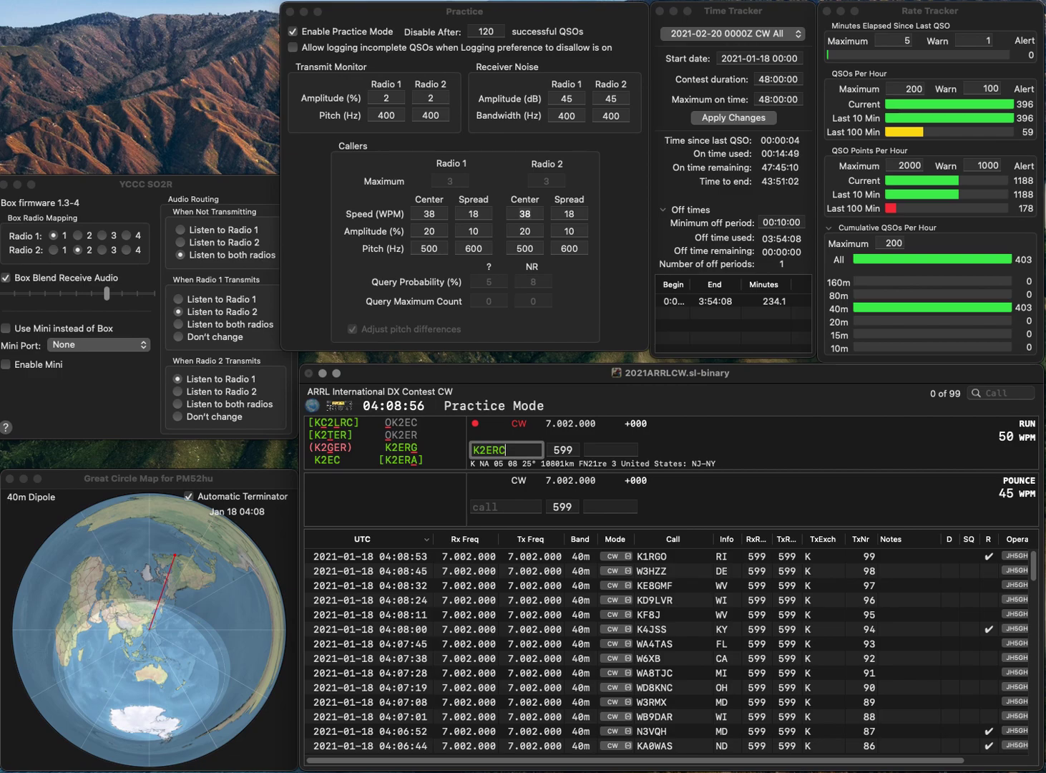
{"action": "key", "text": "BackSpace"}
{"action": "type", "text": "G"}
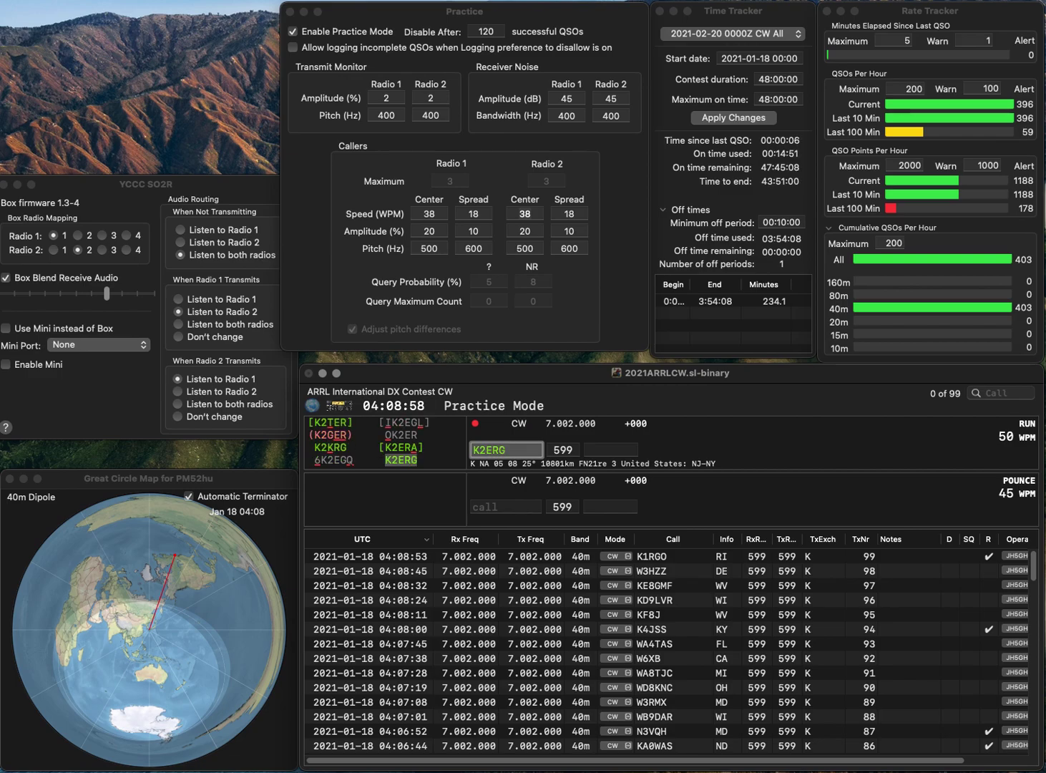
{"action": "left_click", "coordinate": [611, 449]}
{"action": "type", "text": "NJ"}
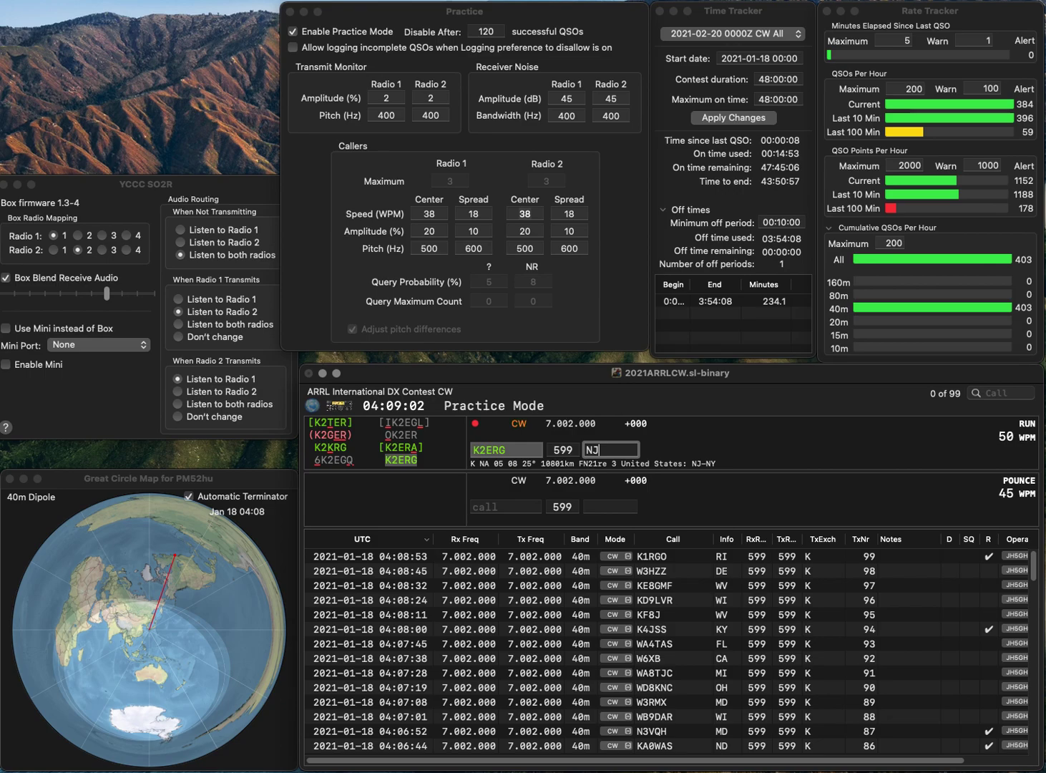
{"action": "key", "text": "Return"}
{"action": "type", "text": "K"}
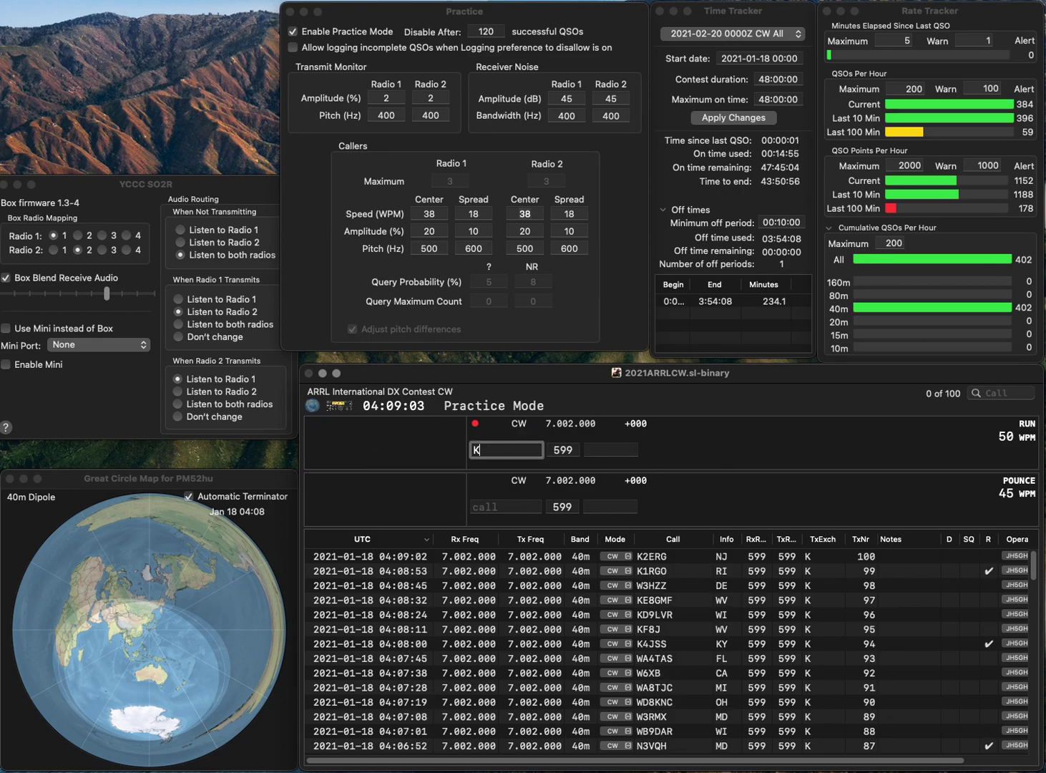
{"action": "type", "text": "B0"}
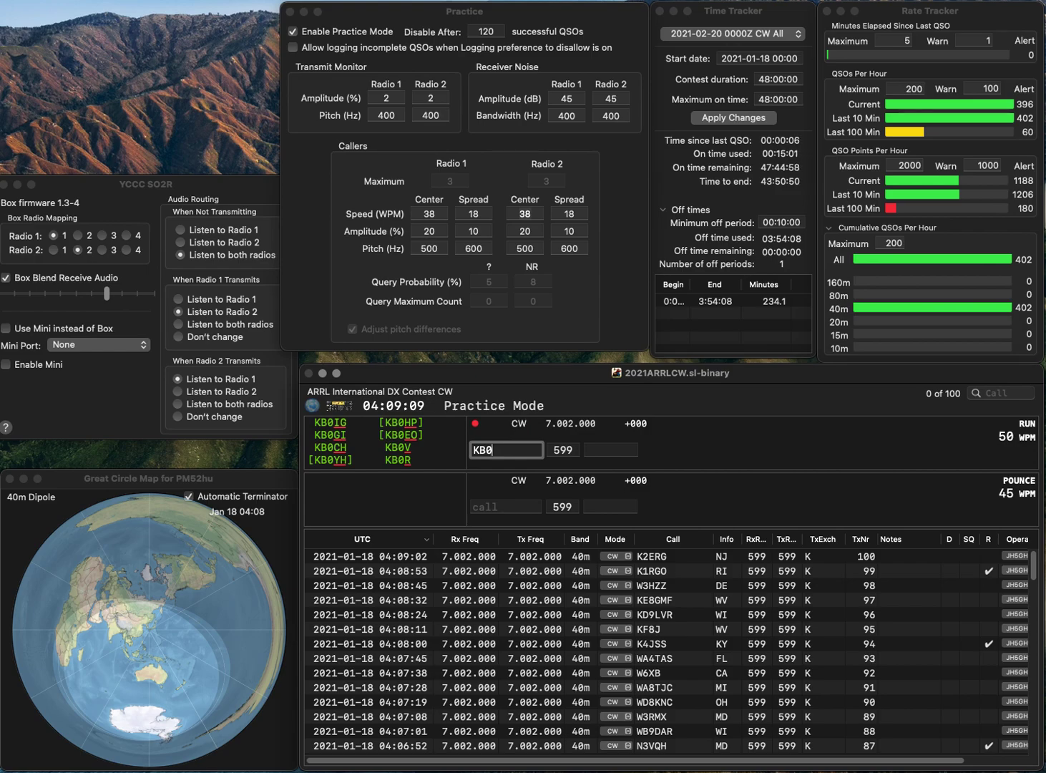
{"action": "key", "text": "BackSpace"}
{"action": "key", "text": "BackSpace"}
{"action": "type", "text": "D"}
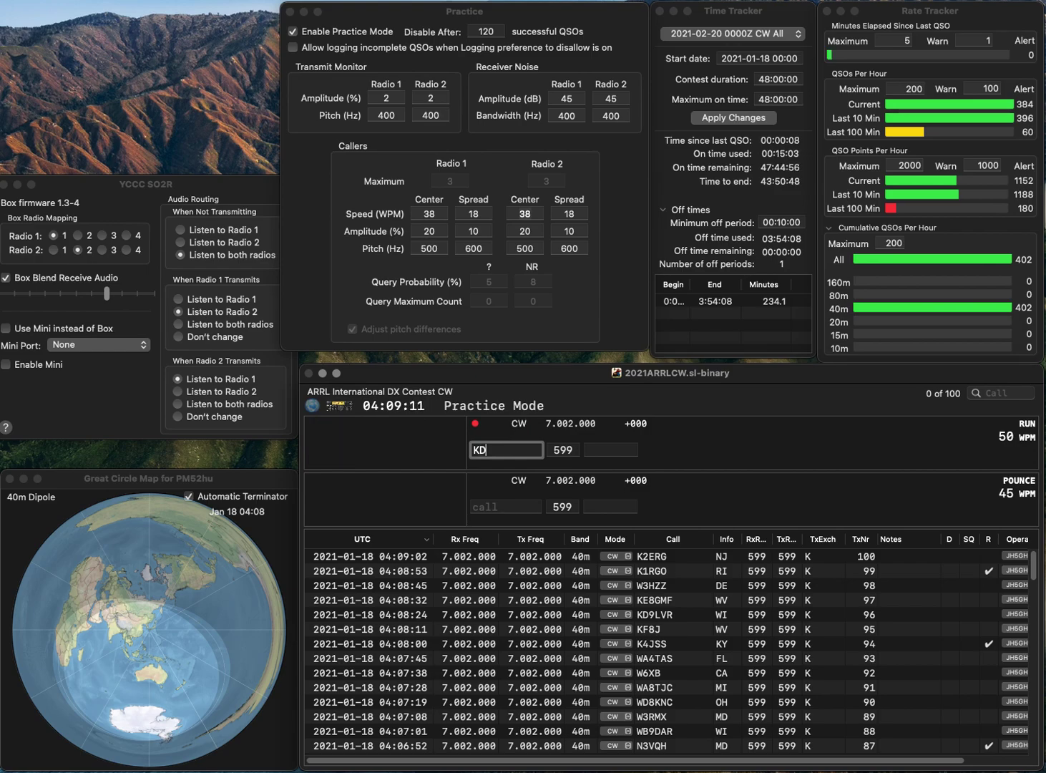
{"action": "type", "text": "0VNQ"}
{"action": "key", "text": "Return"}
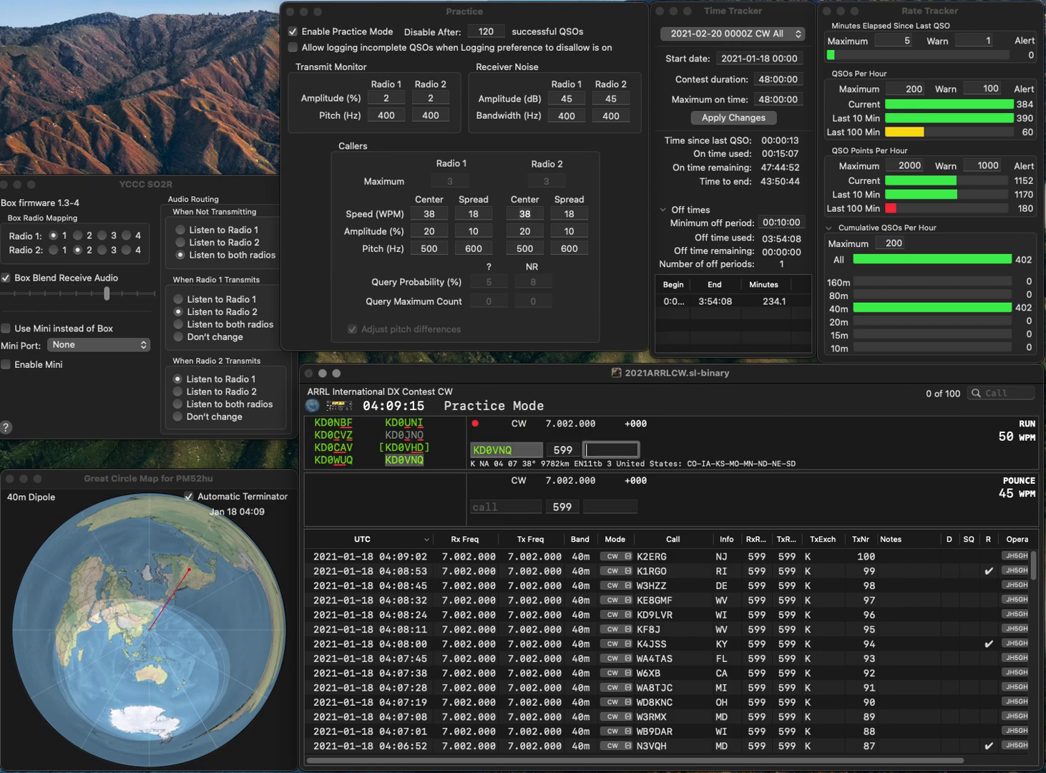
{"action": "type", "text": "SC"}
{"action": "key", "text": "BackSpace"}
{"action": "type", "text": "D"}
{"action": "key", "text": "Return"}
{"action": "type", "text": "WA0"}
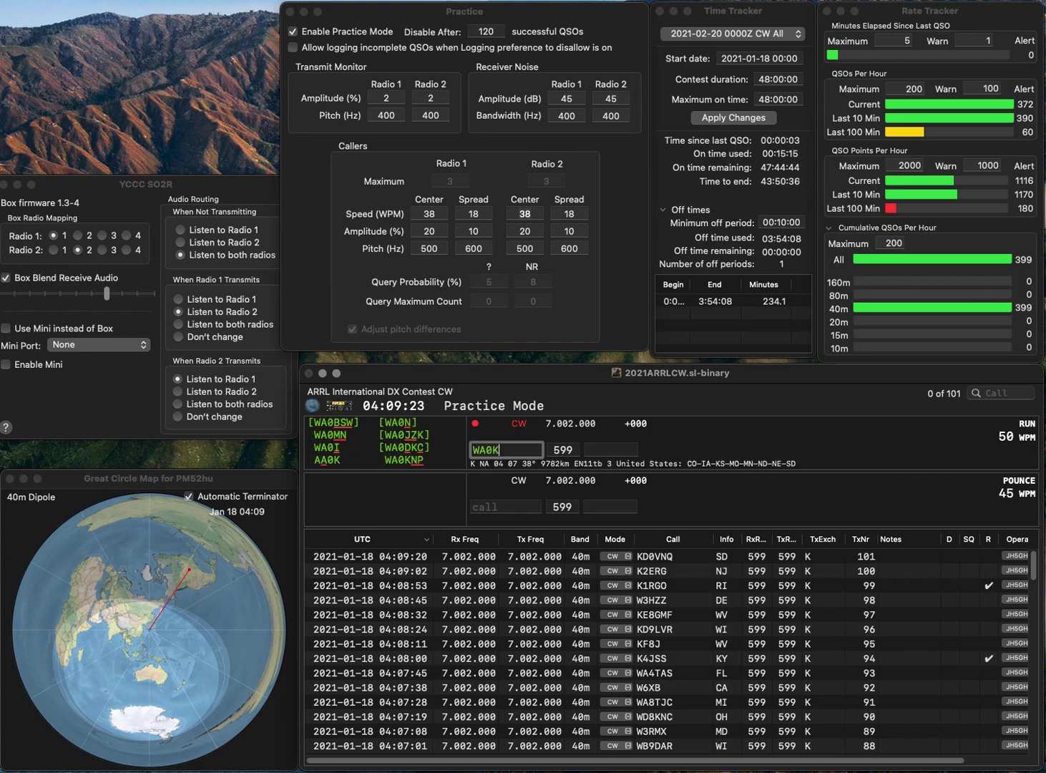
{"action": "type", "text": "YP"}
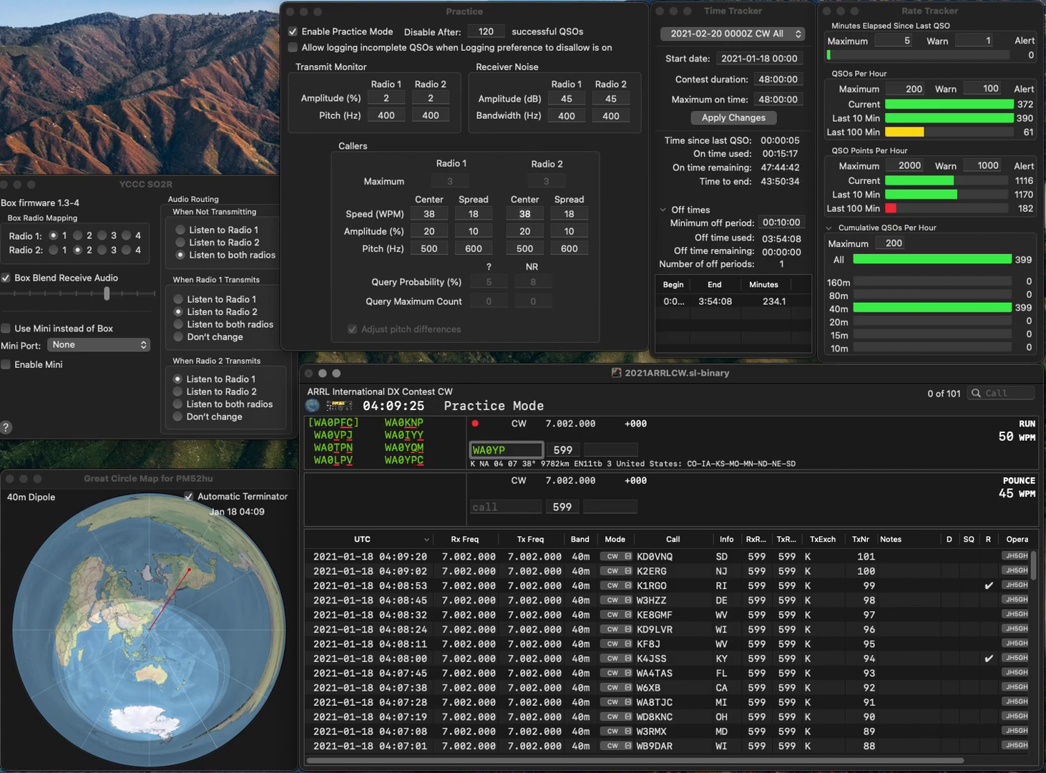
{"action": "type", "text": "C"}
{"action": "key", "text": "Return"}
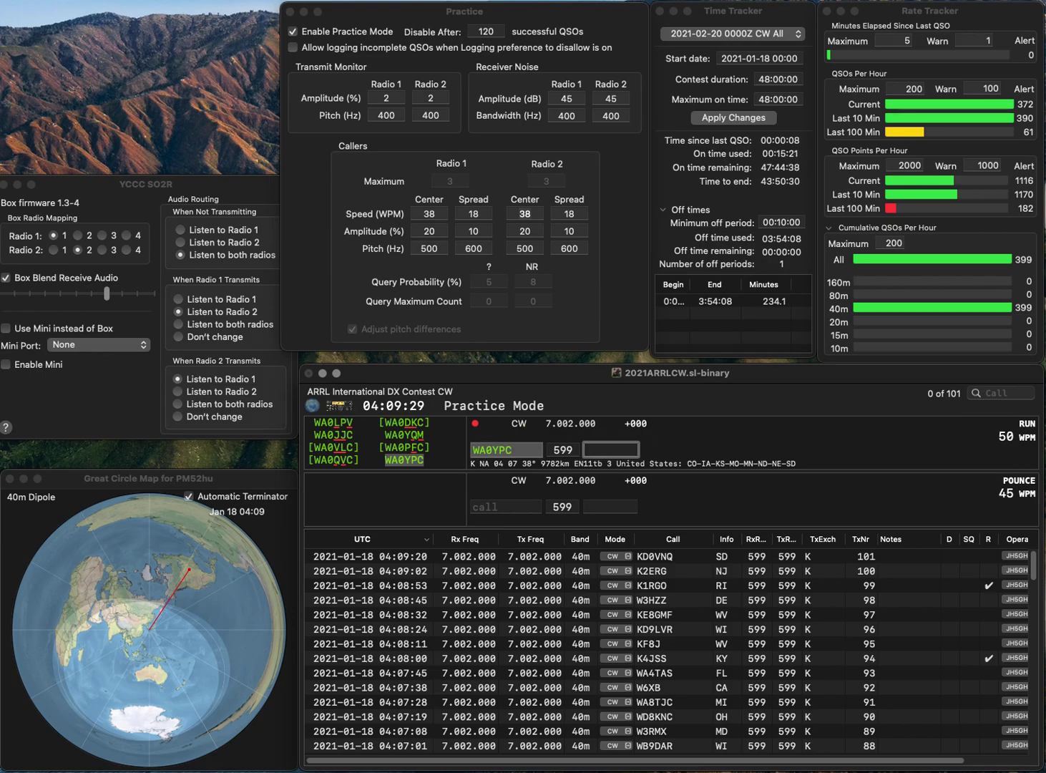
{"action": "type", "text": "MO"}
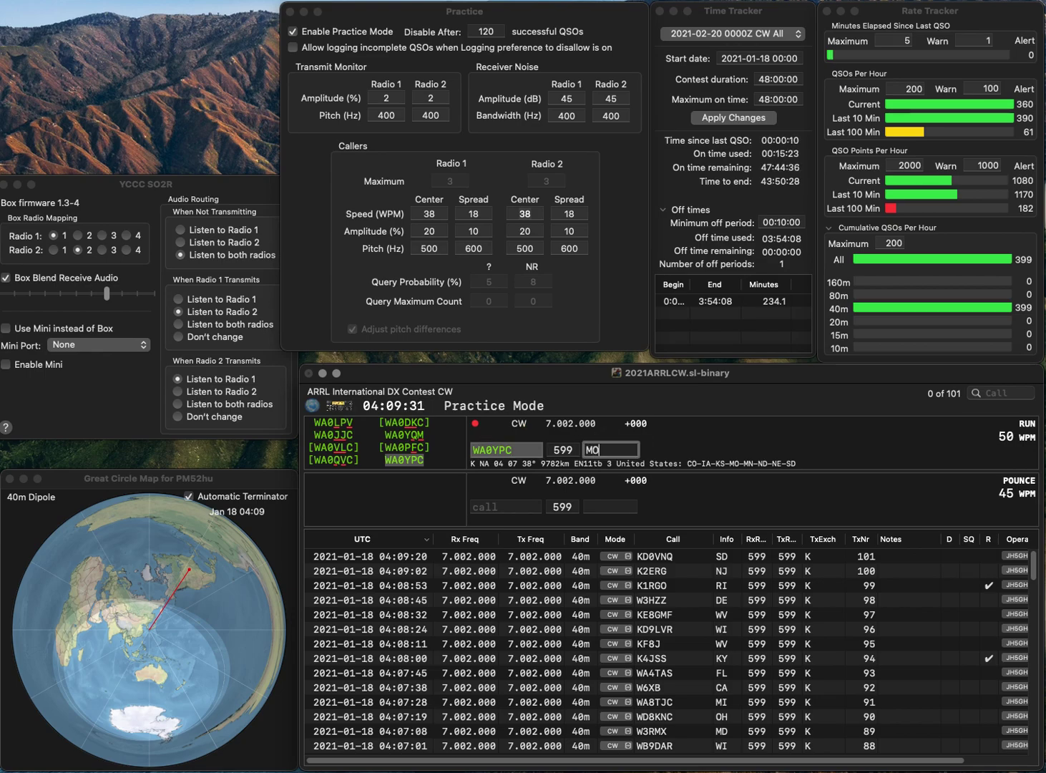
{"action": "key", "text": "Return"}
{"action": "type", "text": "N3"}
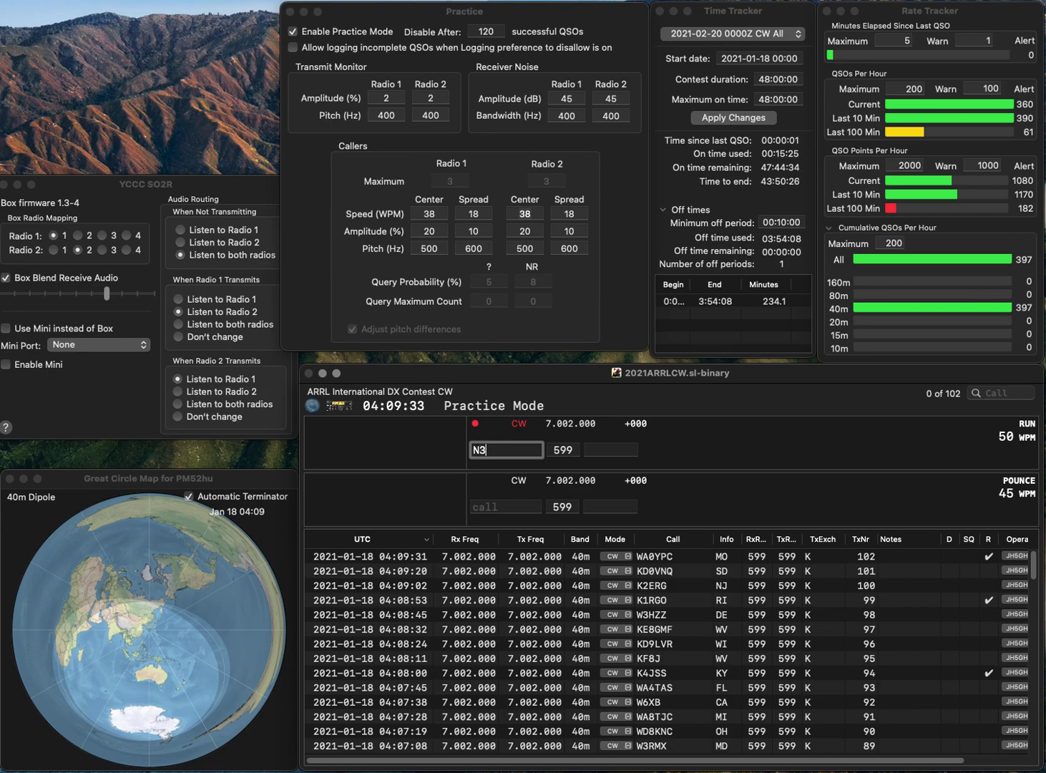
{"action": "type", "text": "ST"}
{"action": "key", "text": "Return"}
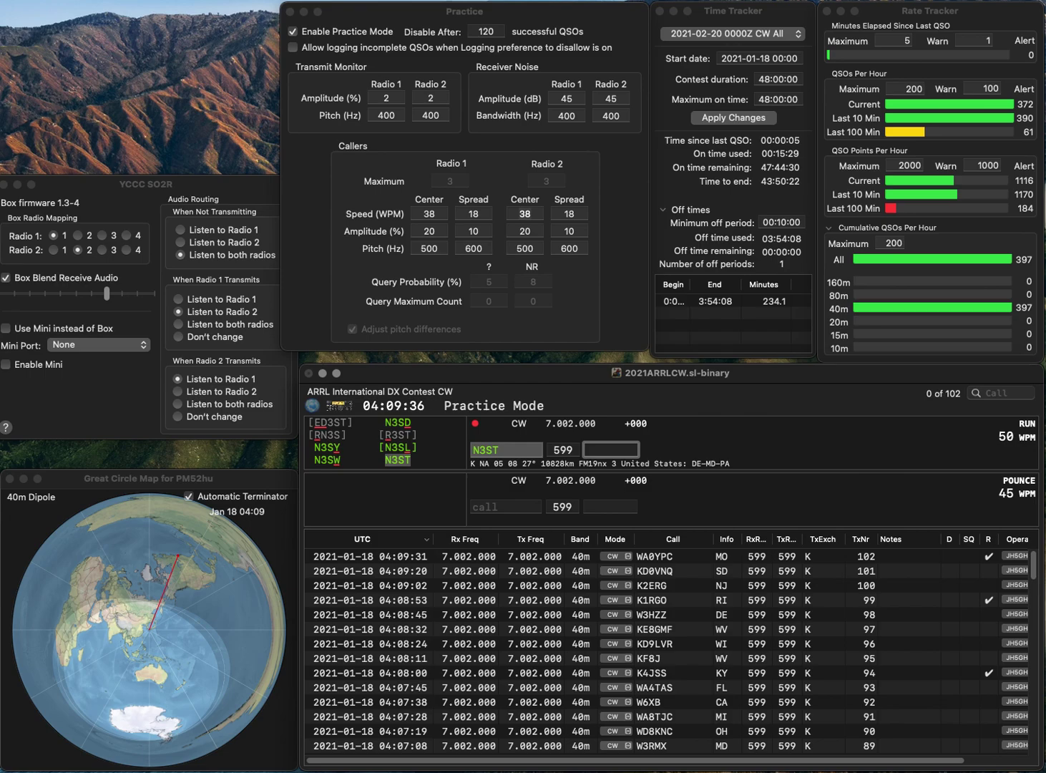
{"action": "key", "text": "Return"}
{"action": "type", "text": "N1JQA"}
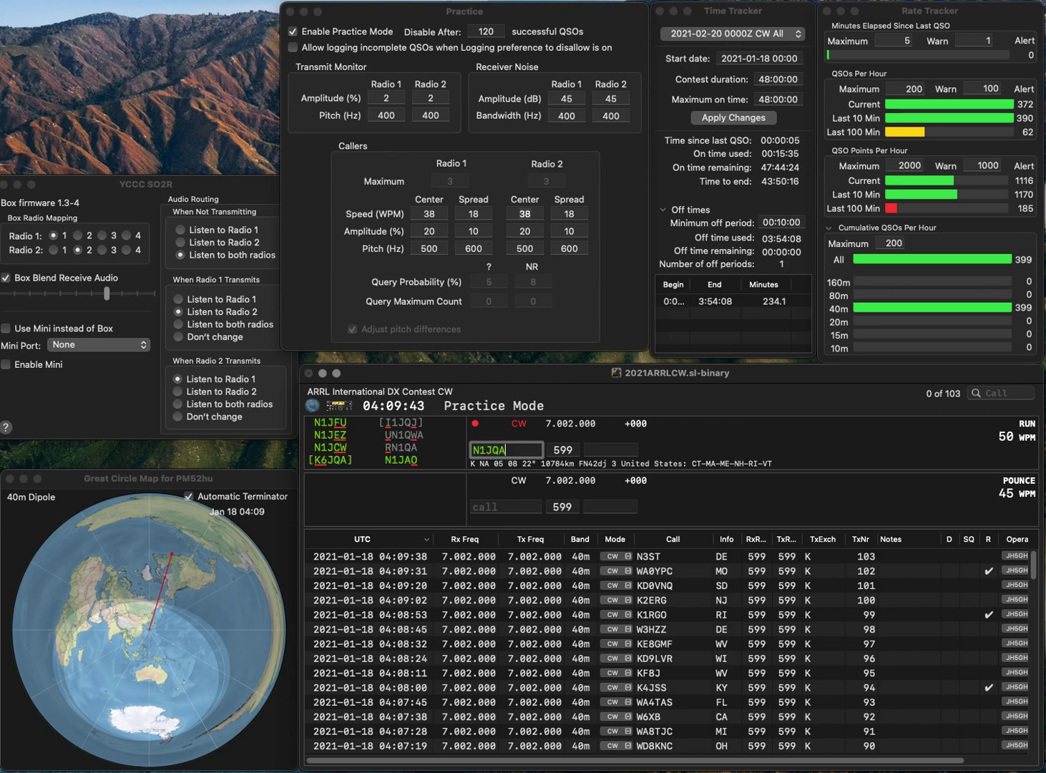
{"action": "key", "text": "BackSpace"}
{"action": "key", "text": "BackSpace"}
{"action": "key", "text": "BackSpace"}
{"action": "type", "text": "PQR"}
{"action": "key", "text": "Return"}
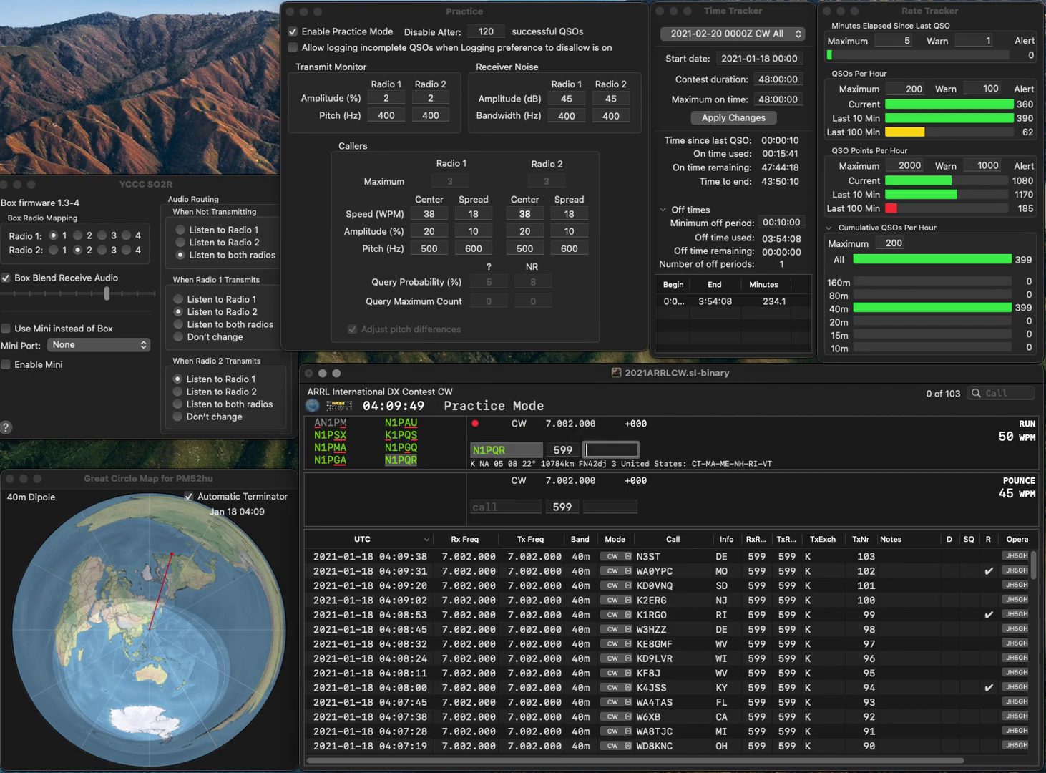
{"action": "type", "text": "NH"}
{"action": "key", "text": "Return"}
Step: Log the run contact with W0LPF, received exchange MN
{"action": "type", "text": "W0LPF"}
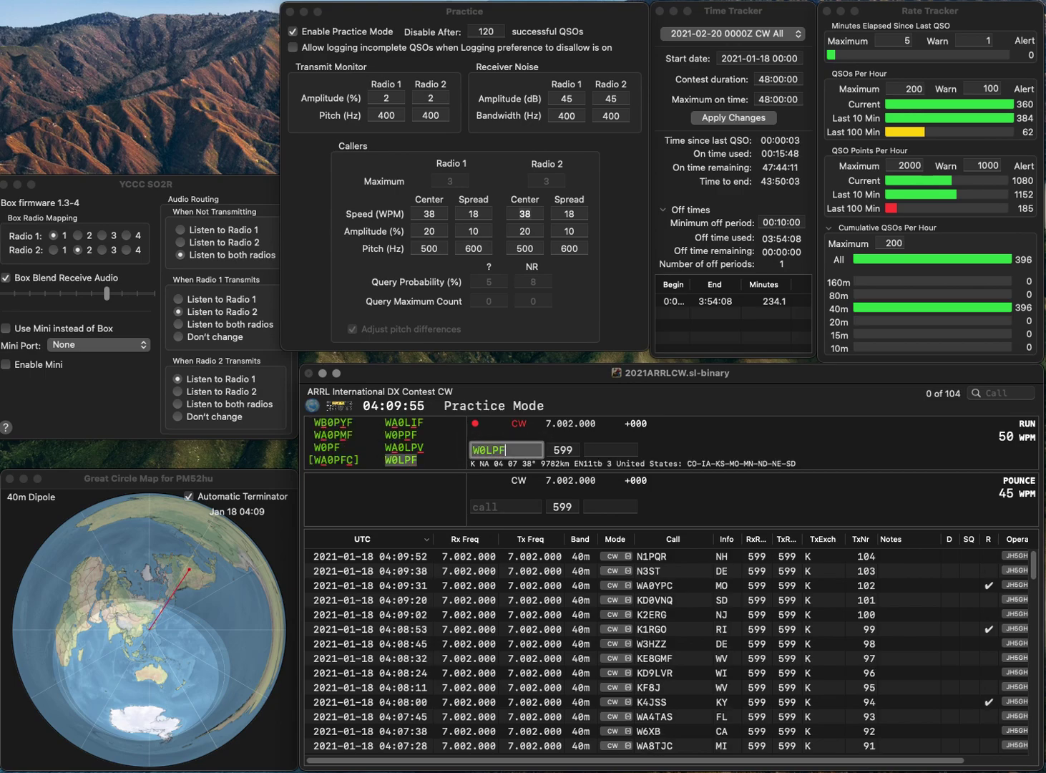
{"action": "key", "text": "Tab"}
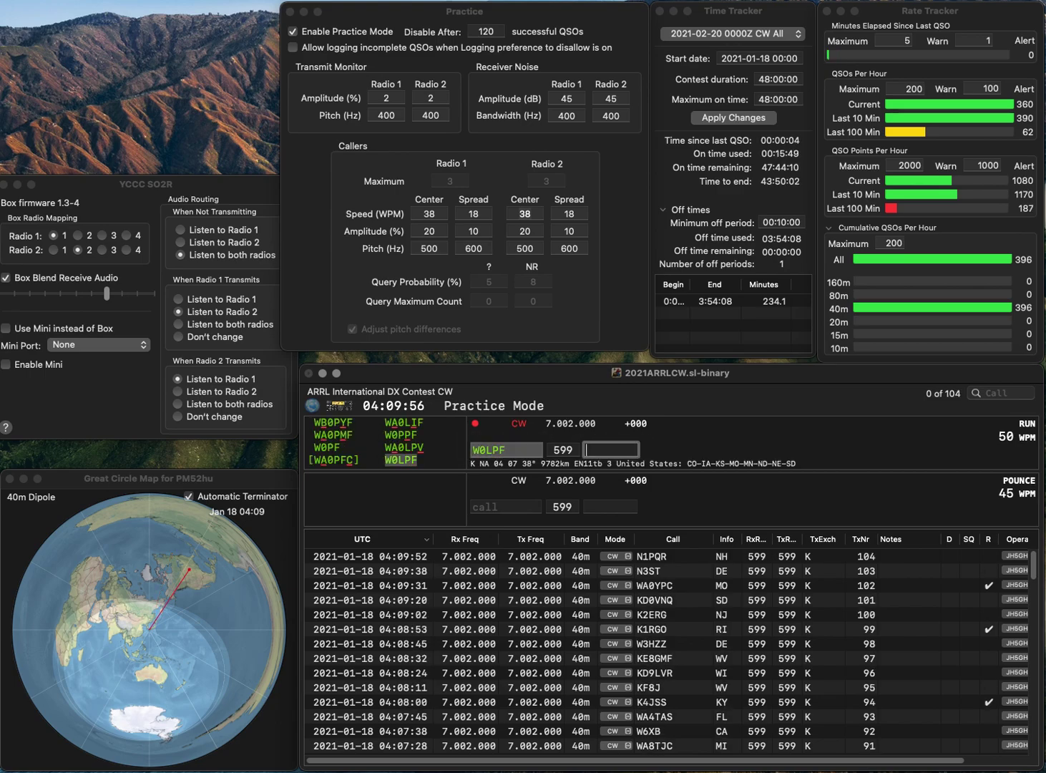
{"action": "type", "text": "MN"}
{"action": "key", "text": "Return"}
{"action": "type", "text": "W"}
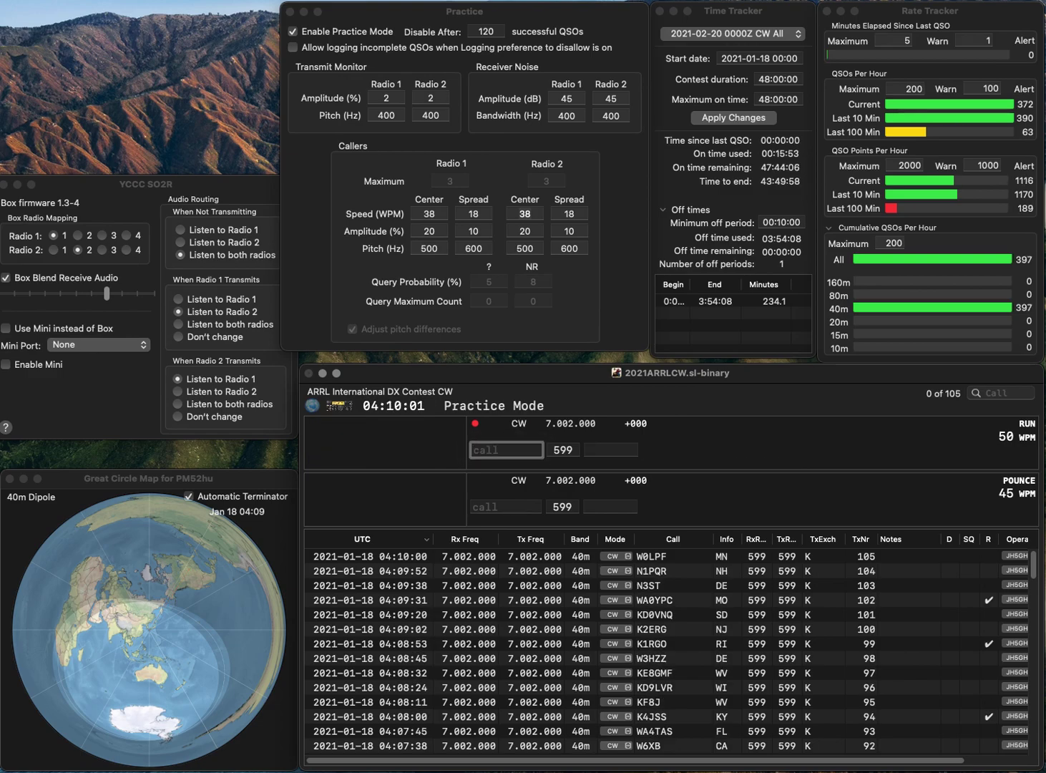
{"action": "type", "text": "9TW"}
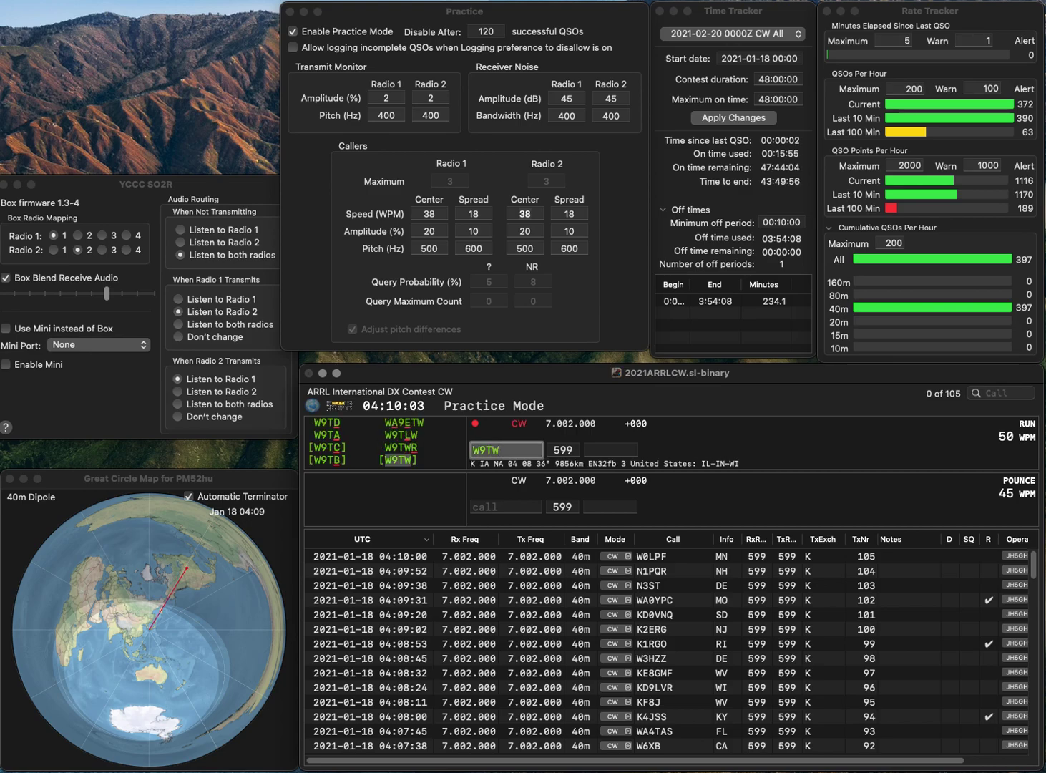
{"action": "key", "text": "space"}
{"action": "type", "text": "IA"}
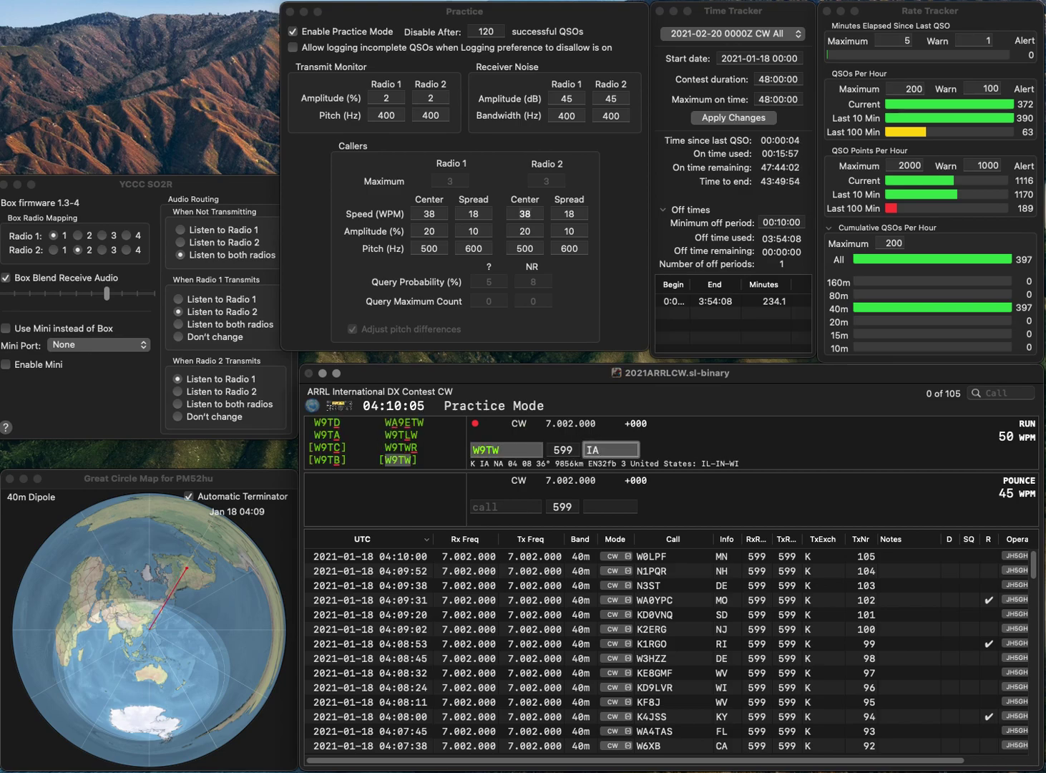
{"action": "key", "text": "Return"}
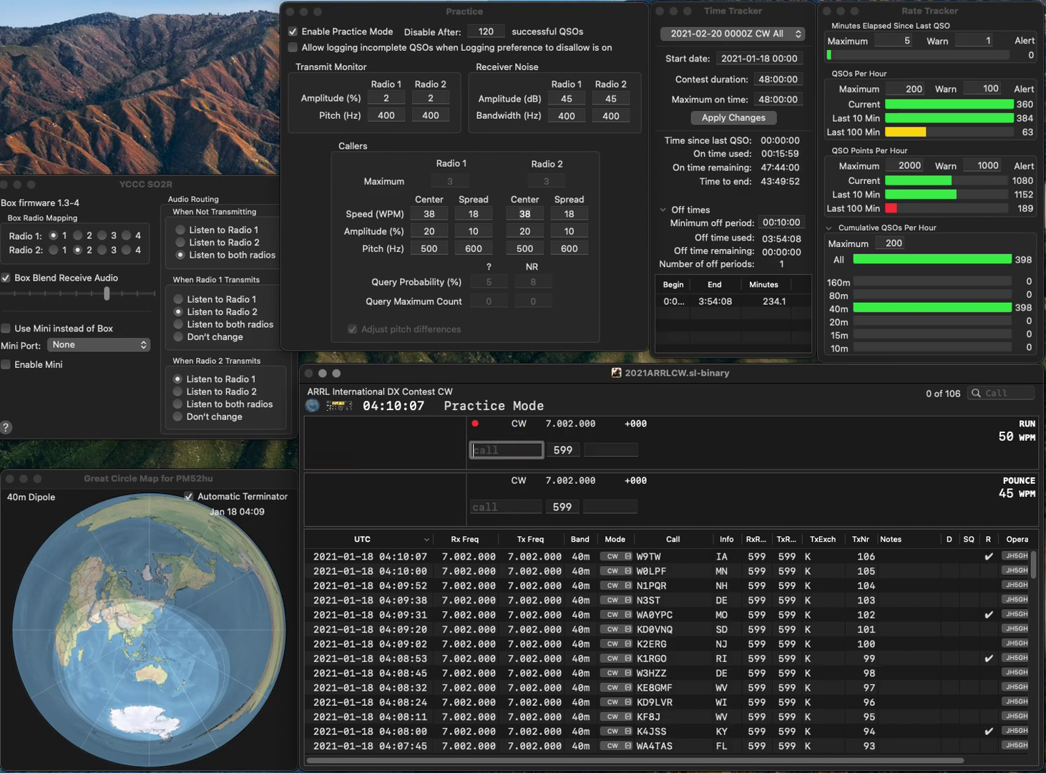
{"action": "type", "text": "WJ1X"}
{"action": "key", "text": "Return"}
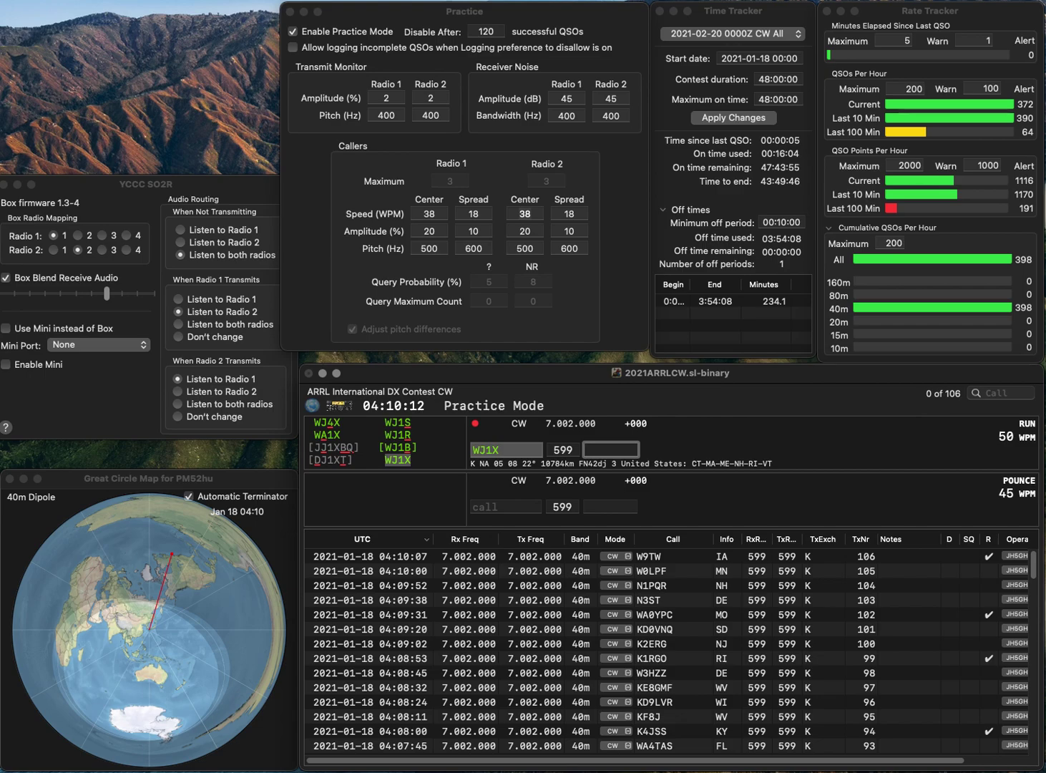
{"action": "left_click", "coordinate": [489, 449]}
{"action": "key", "text": "BackSpace"}
{"action": "type", "text": "W"}
{"action": "key", "text": "Tab"}
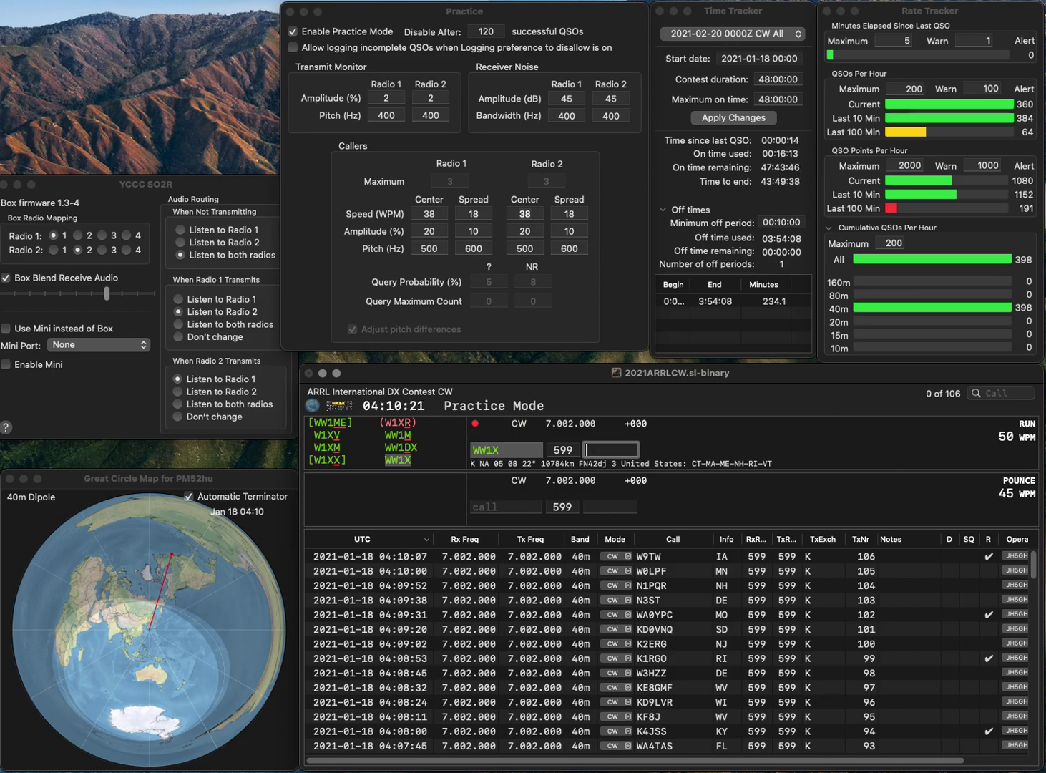
{"action": "type", "text": "VT"}
{"action": "key", "text": "Return"}
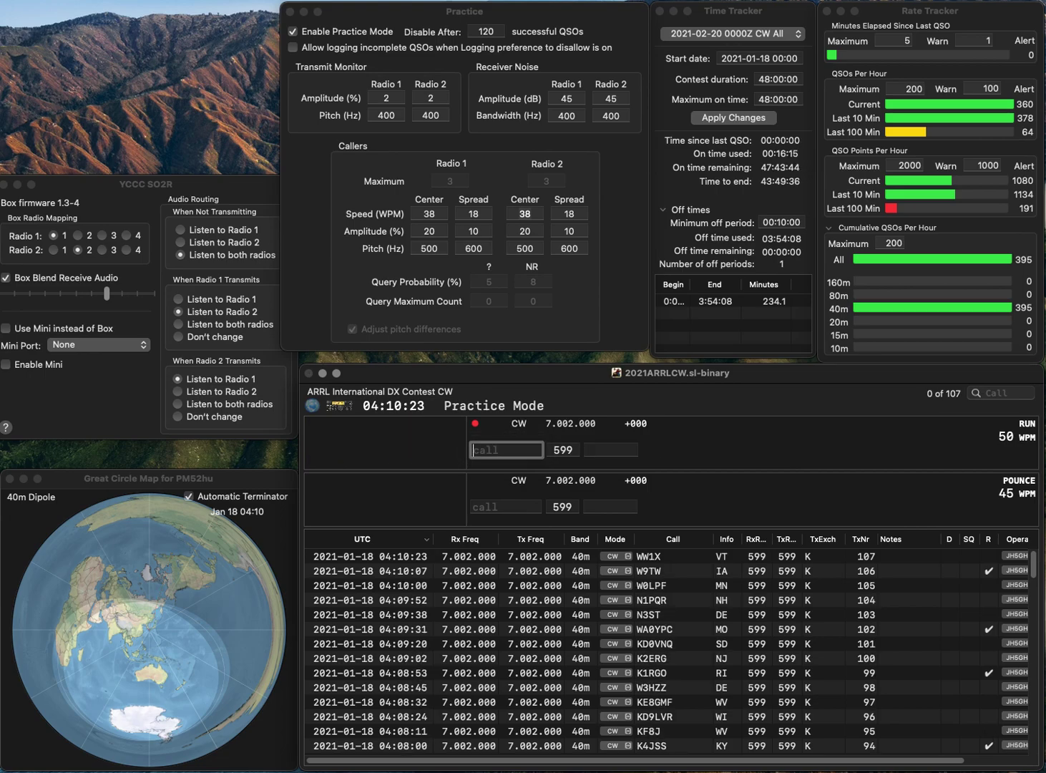
Step: Log the run contact with W3GZ, received exchange MD
{"action": "type", "text": "W3GZ"}
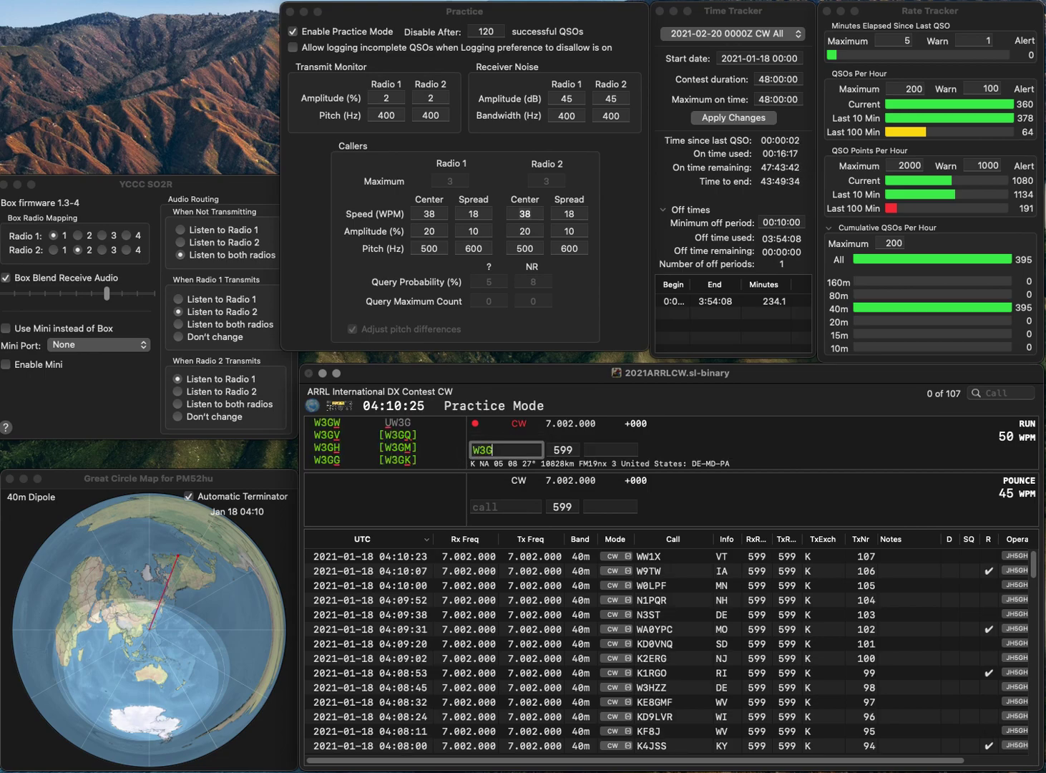
{"action": "key", "text": "space"}
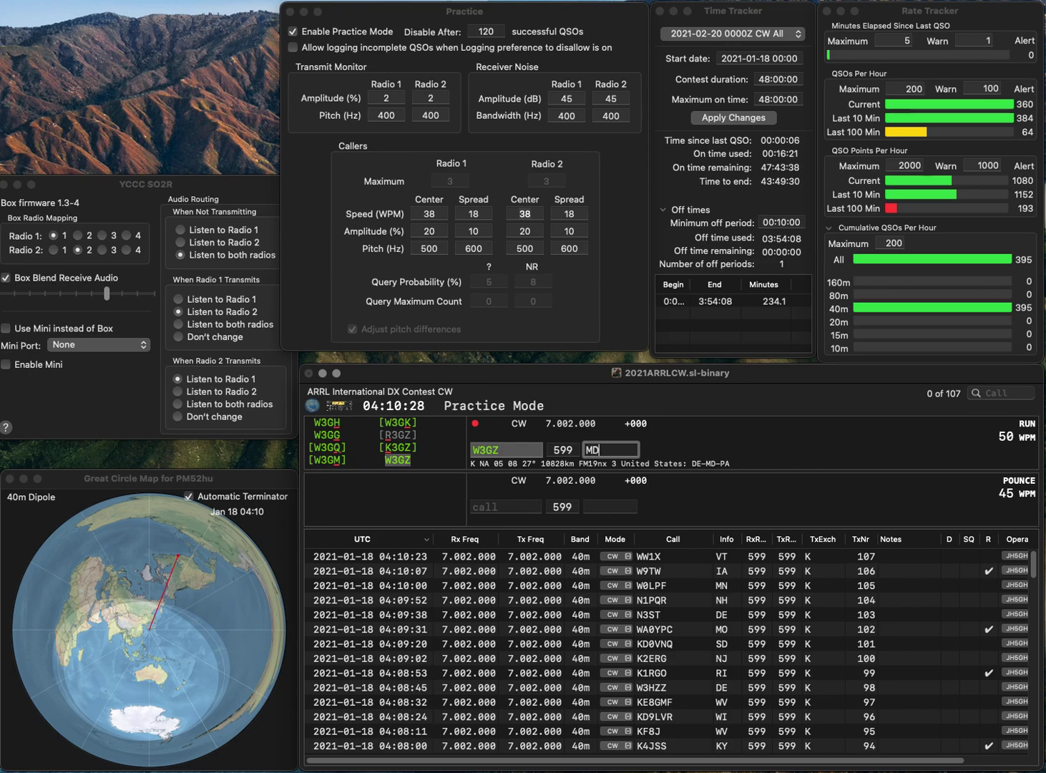
{"action": "key", "text": "Return"}
Step: Log the run contact with KT7P, received exchange MT
{"action": "type", "text": "KT7P"}
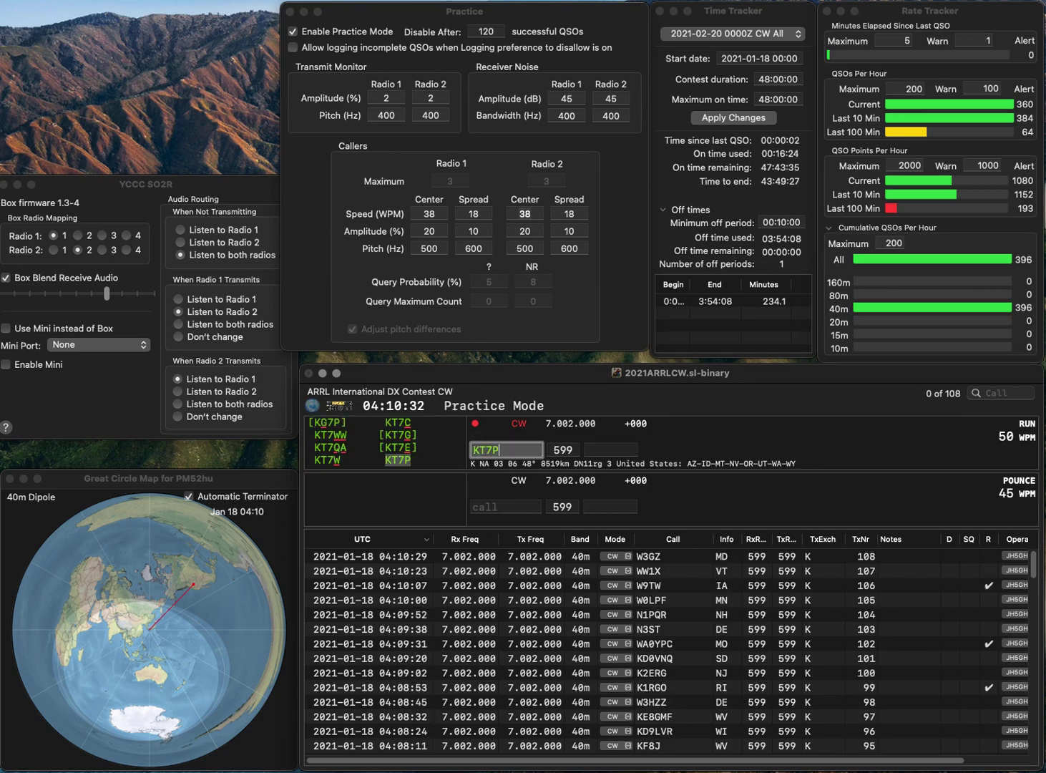
{"action": "key", "text": "Return"}
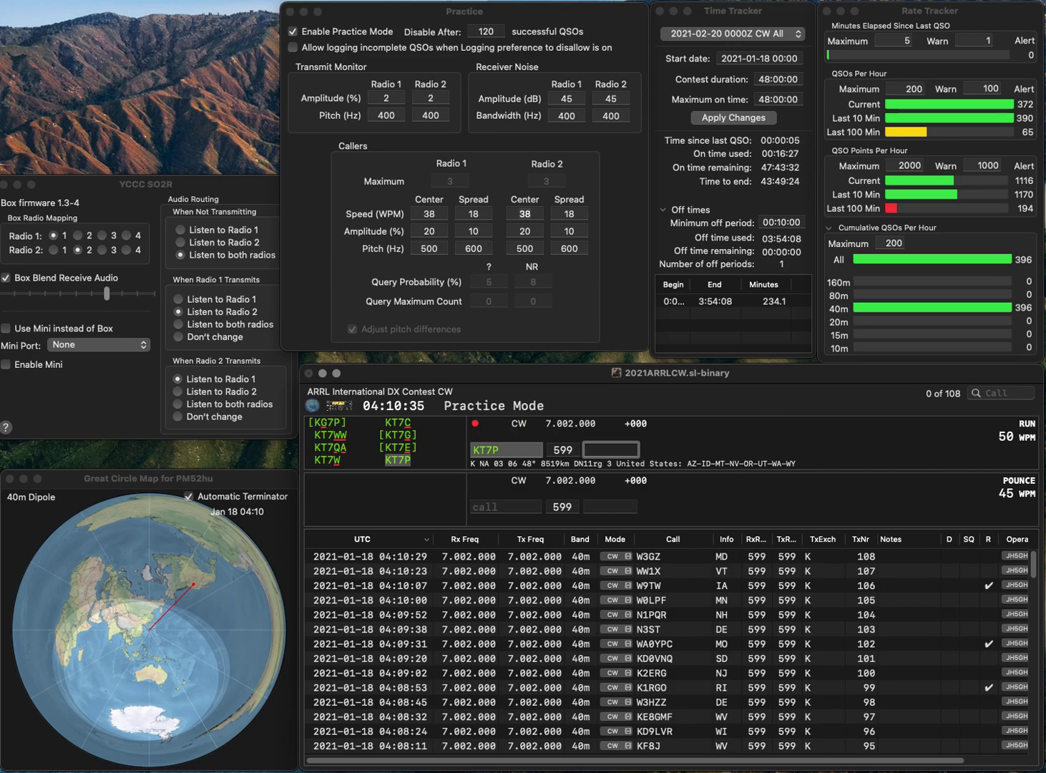
{"action": "type", "text": "MT"}
{"action": "key", "text": "Return"}
{"action": "type", "text": "K"}
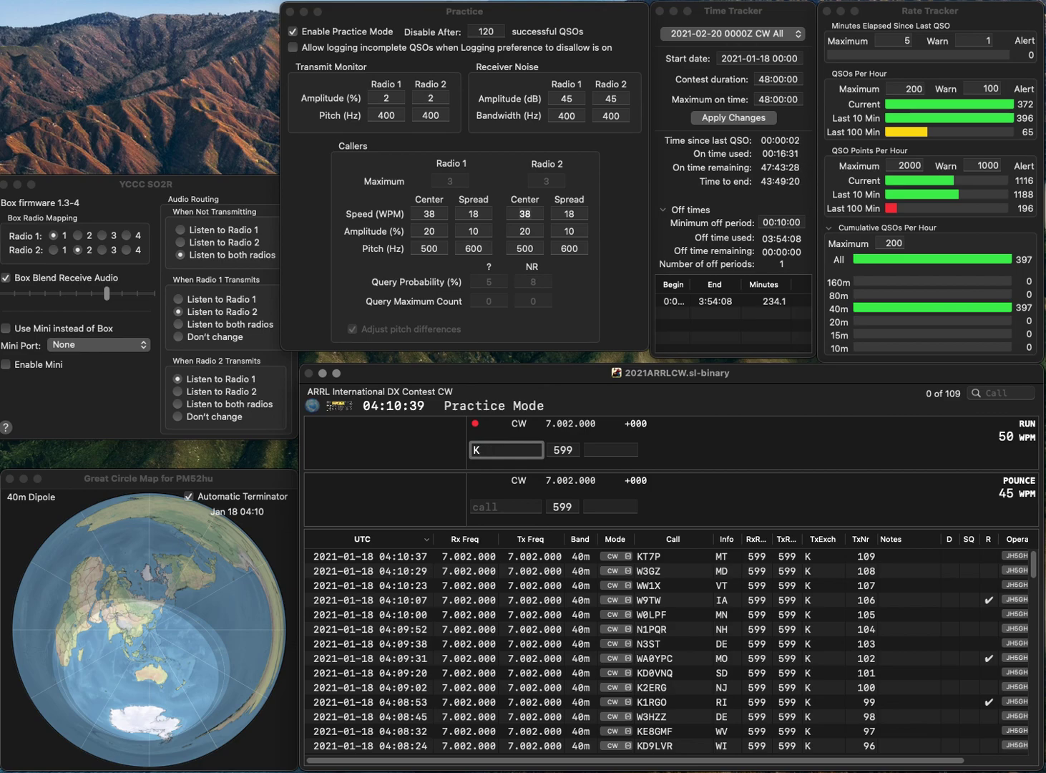
{"action": "type", "text": "GFG"}
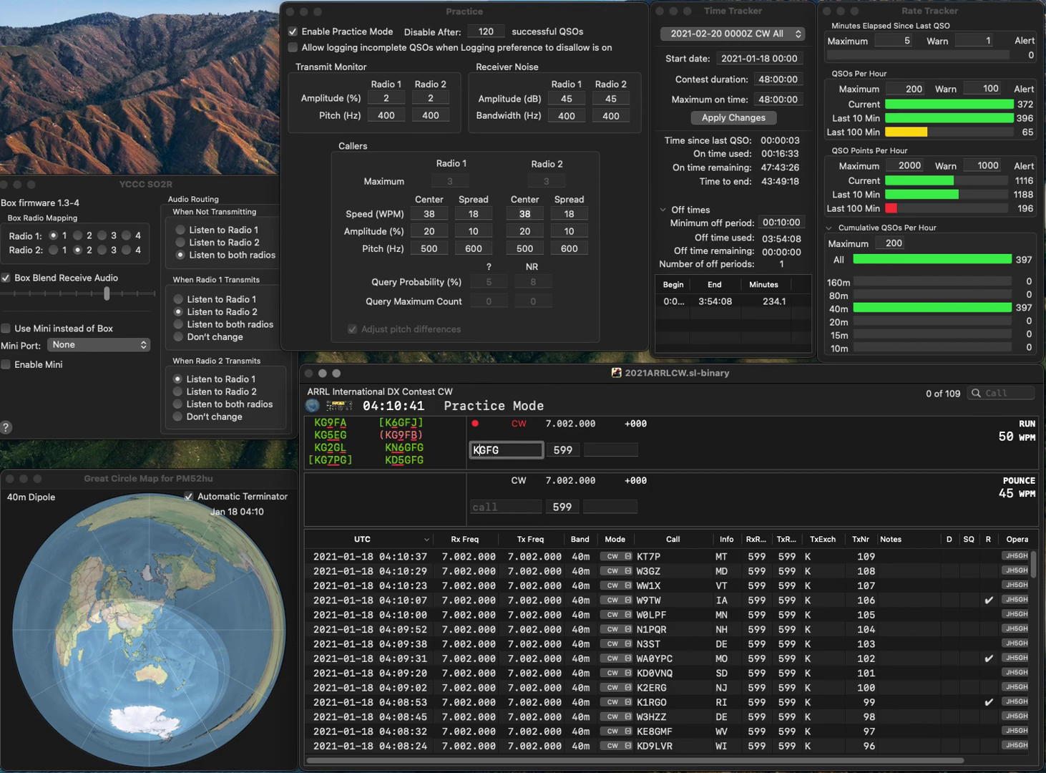
{"action": "type", "text": "D5"}
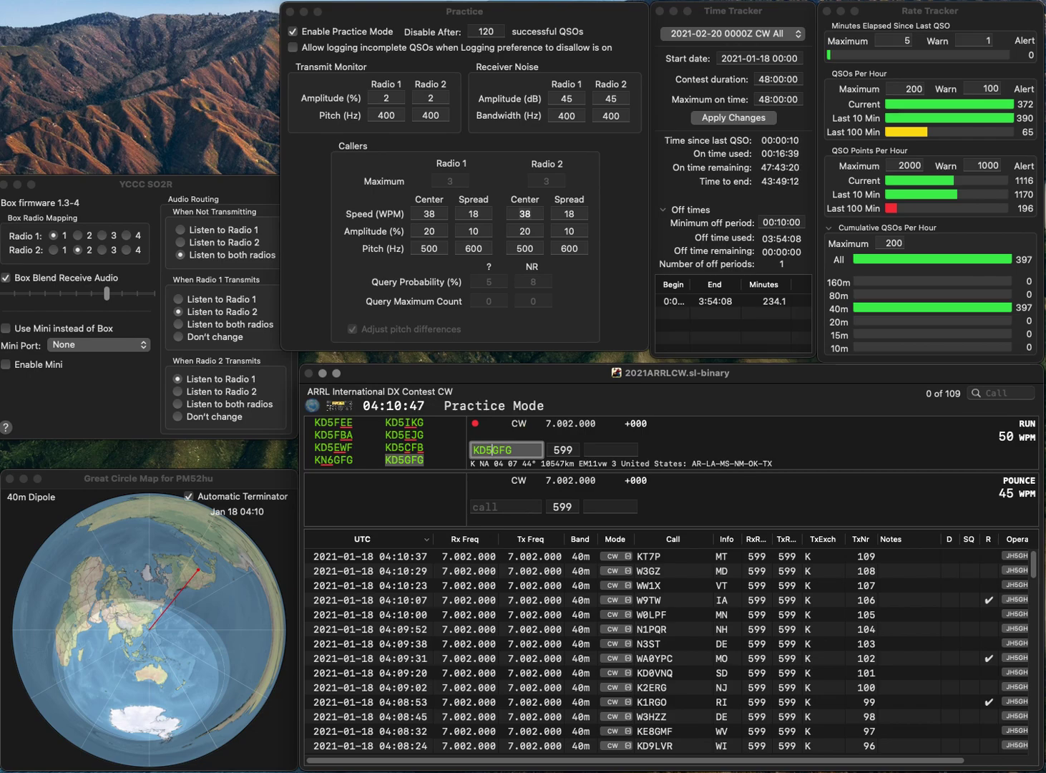
{"action": "key", "text": "Tab"}
{"action": "type", "text": "AR"}
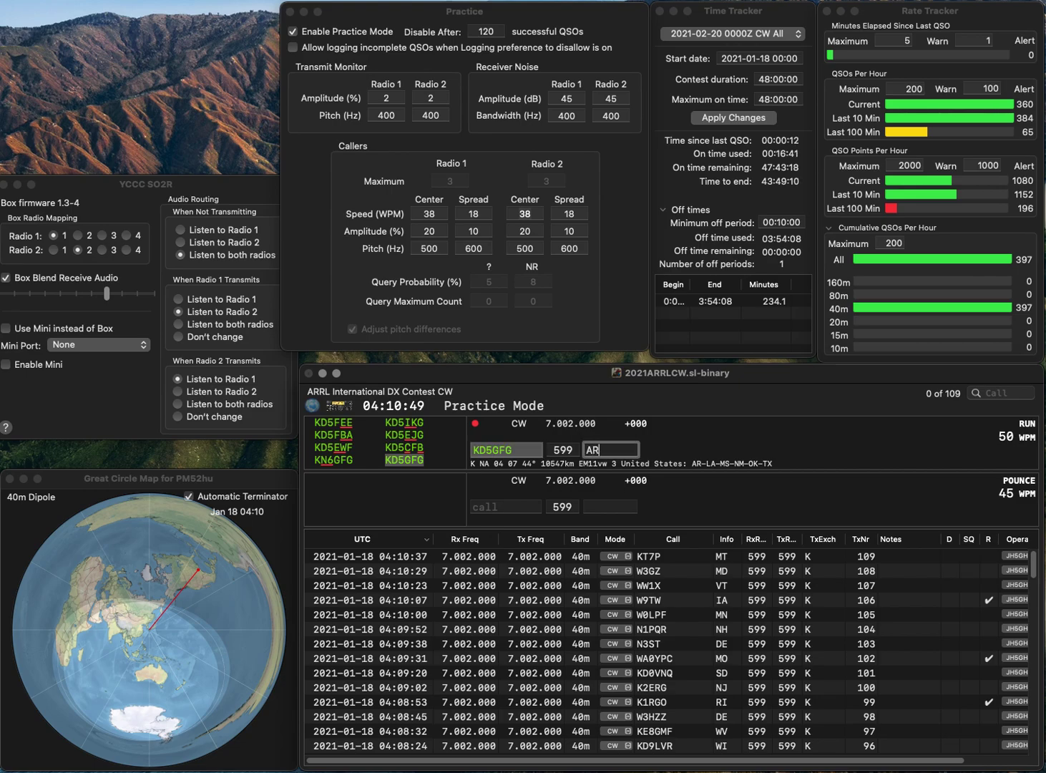
{"action": "key", "text": "Return"}
Step: Log the run contact with K6DBS, received exchange CA
{"action": "type", "text": "K6DB"}
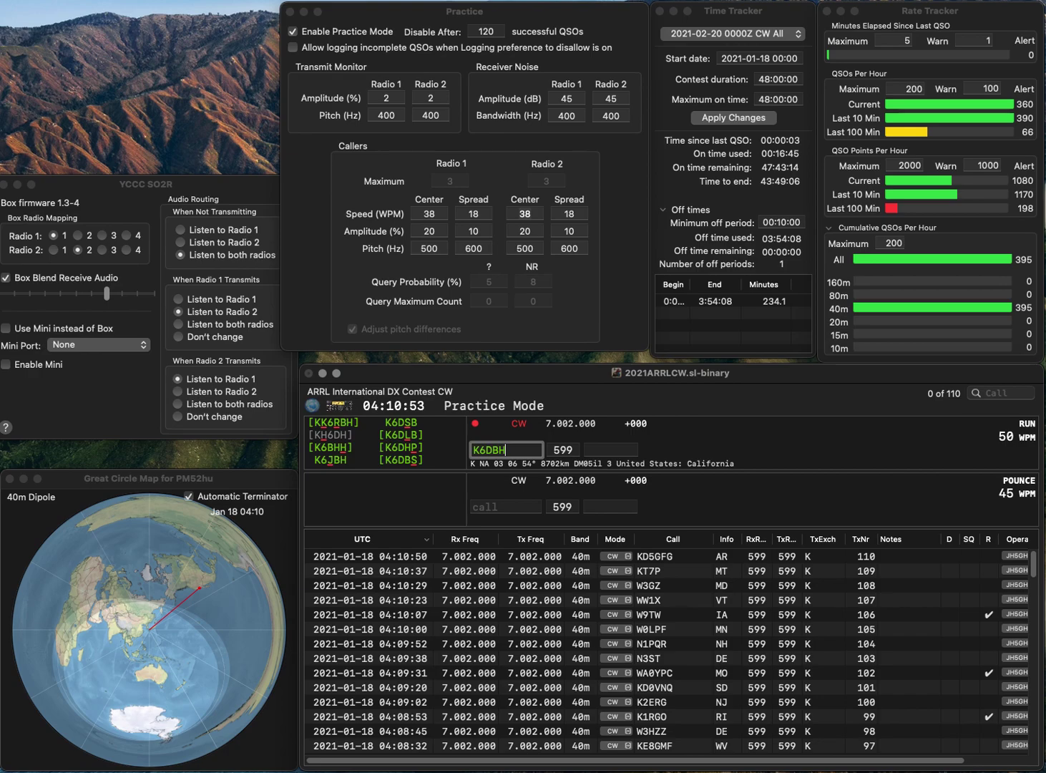
{"action": "type", "text": "S"}
{"action": "key", "text": "Return"}
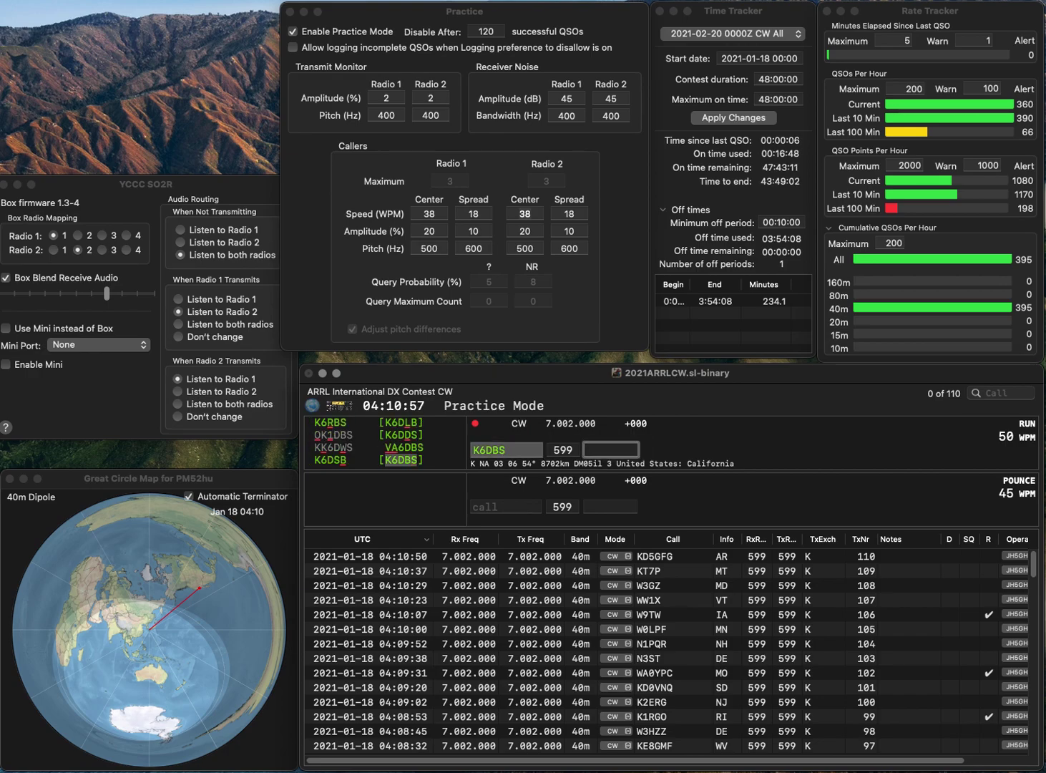
{"action": "type", "text": "K"}
{"action": "type", "text": "A"}
{"action": "key", "text": "Return"}
{"action": "type", "text": "KD2KES"}
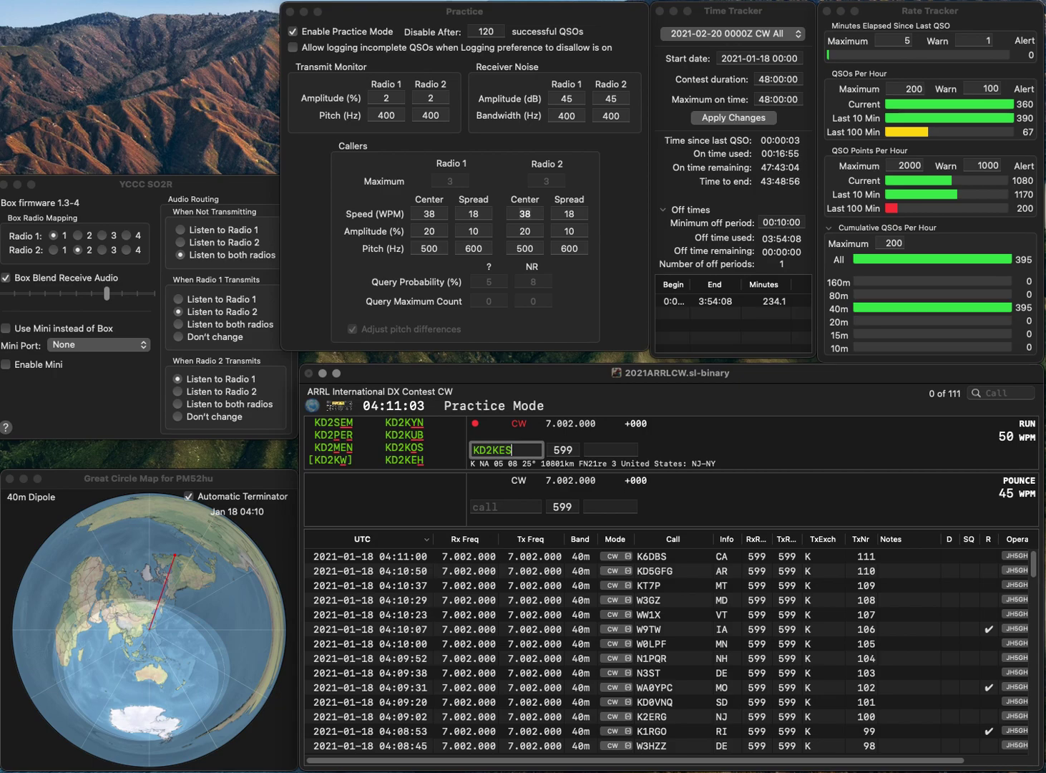
{"action": "key", "text": "BackSpace"}
{"action": "type", "text": "H"}
{"action": "key", "text": "Tab"}
{"action": "type", "text": "N"}
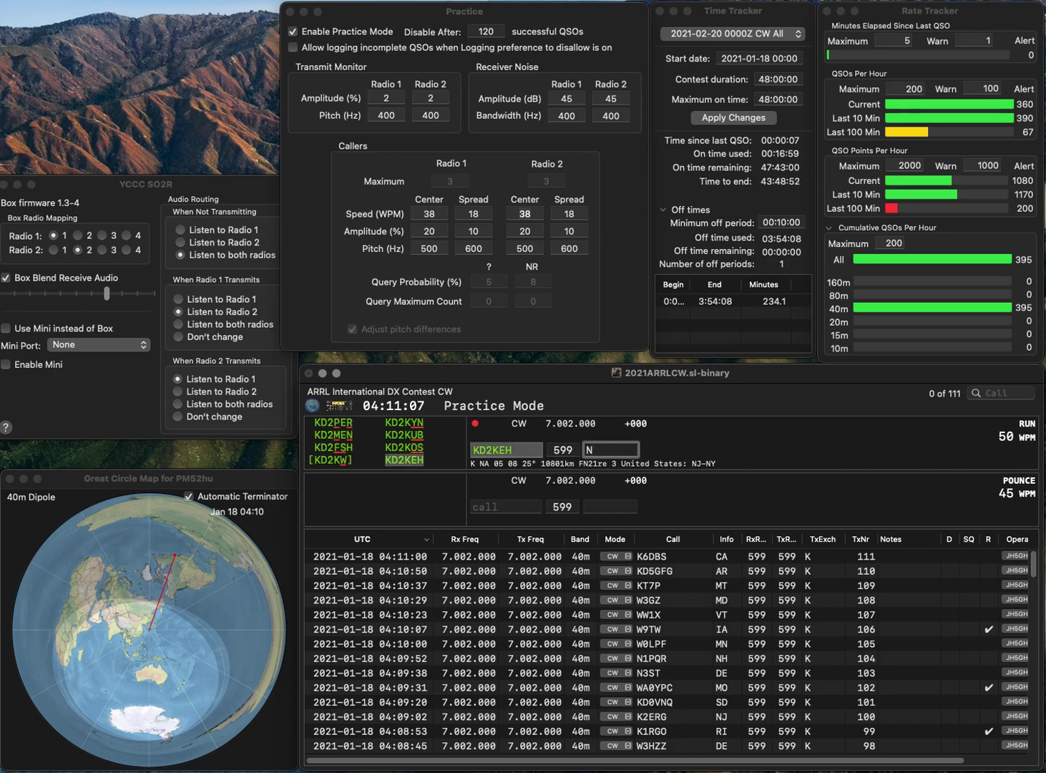
{"action": "type", "text": "J"}
{"action": "key", "text": "Return"}
{"action": "type", "text": "VE"}
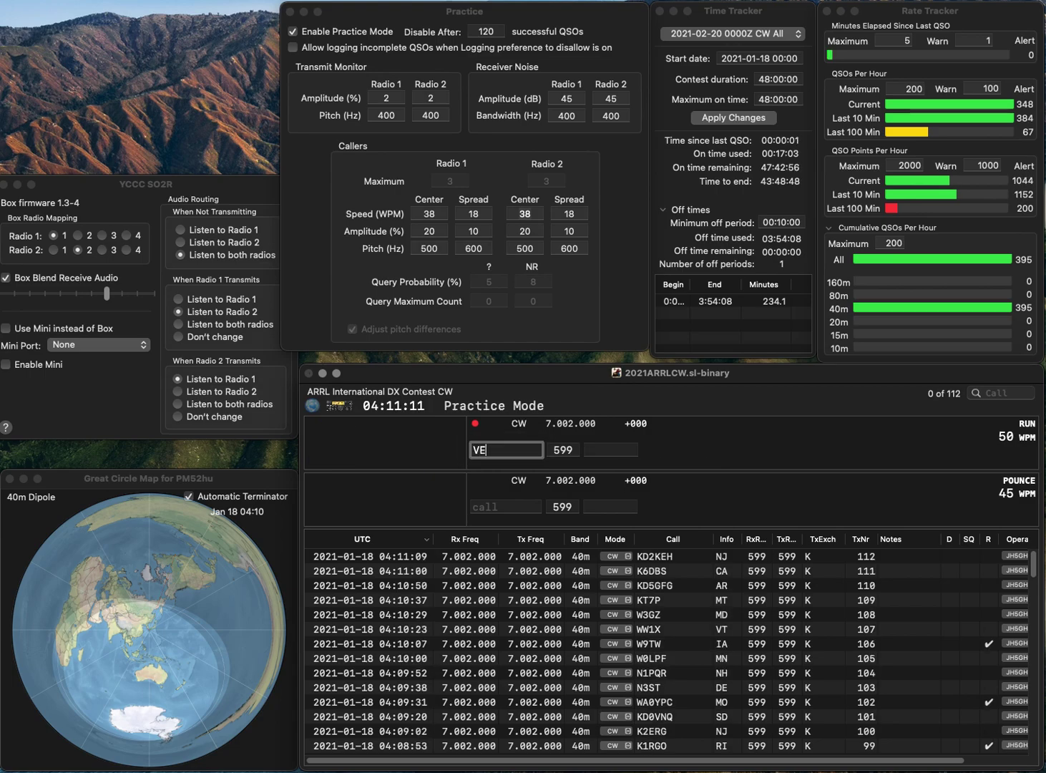
{"action": "type", "text": "9GJ"}
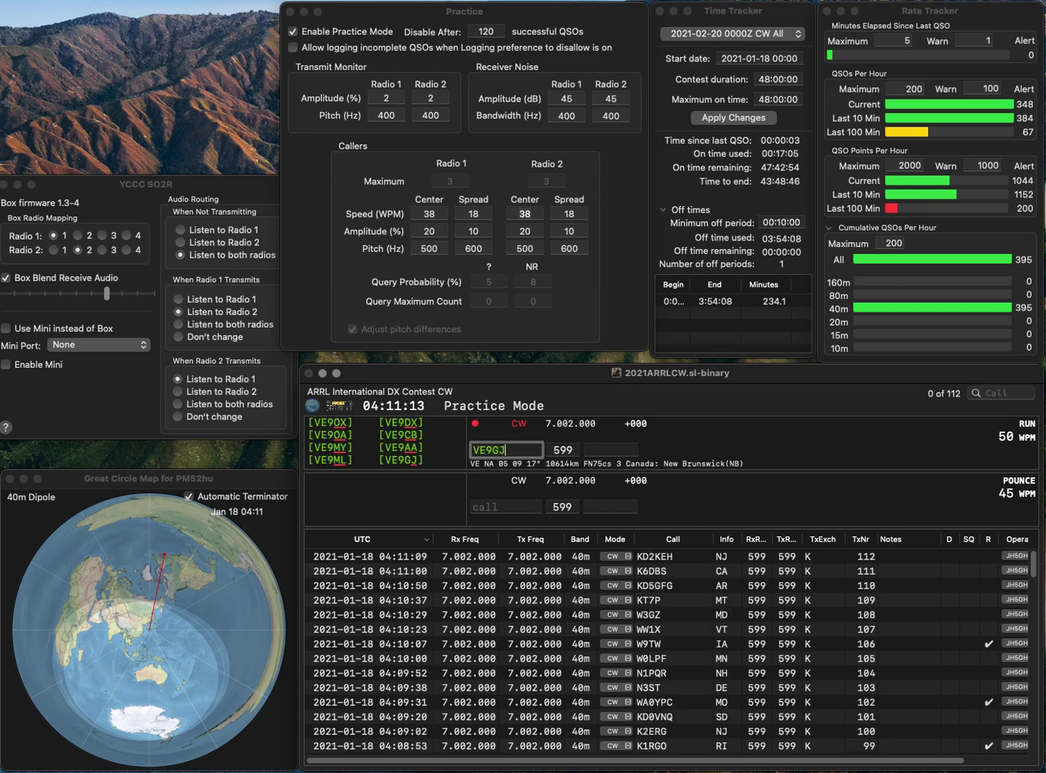
{"action": "key", "text": "Return"}
{"action": "type", "text": "NB"}
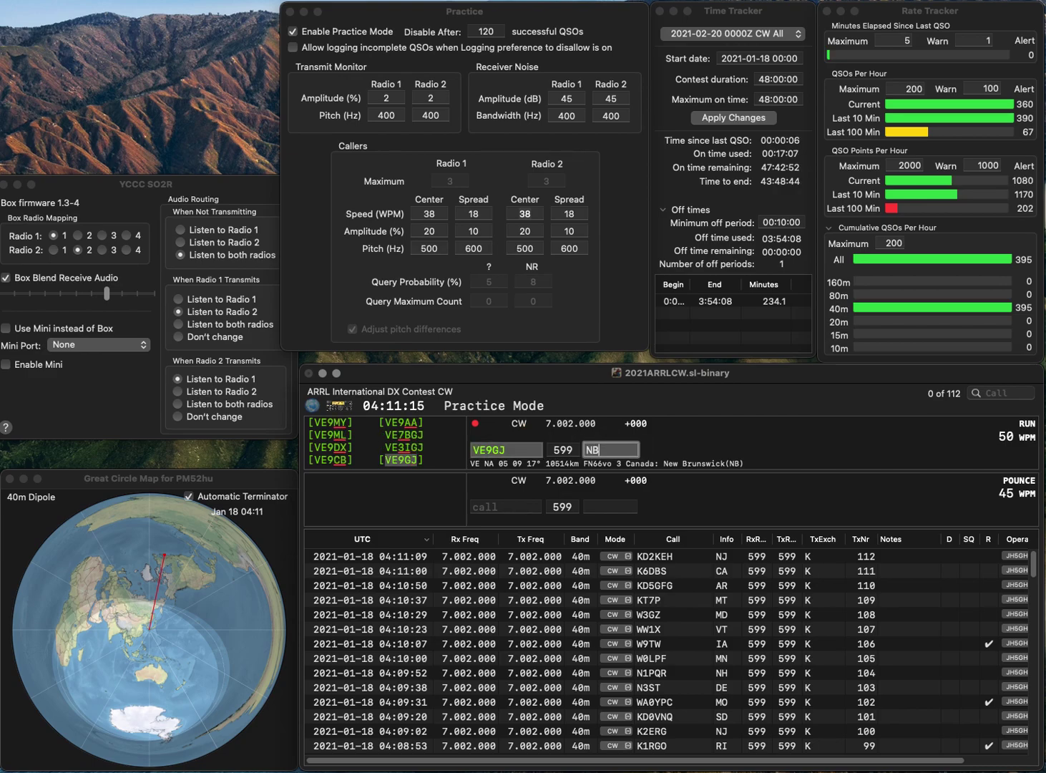
{"action": "key", "text": "Return"}
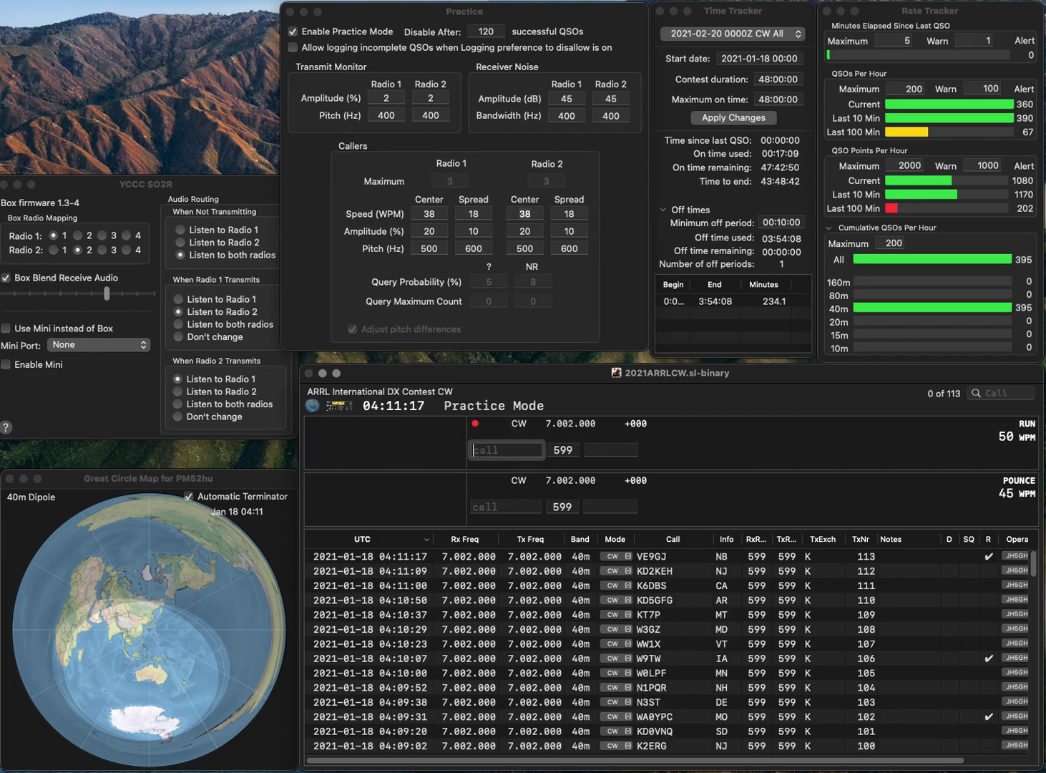
{"action": "type", "text": "WC2W"}
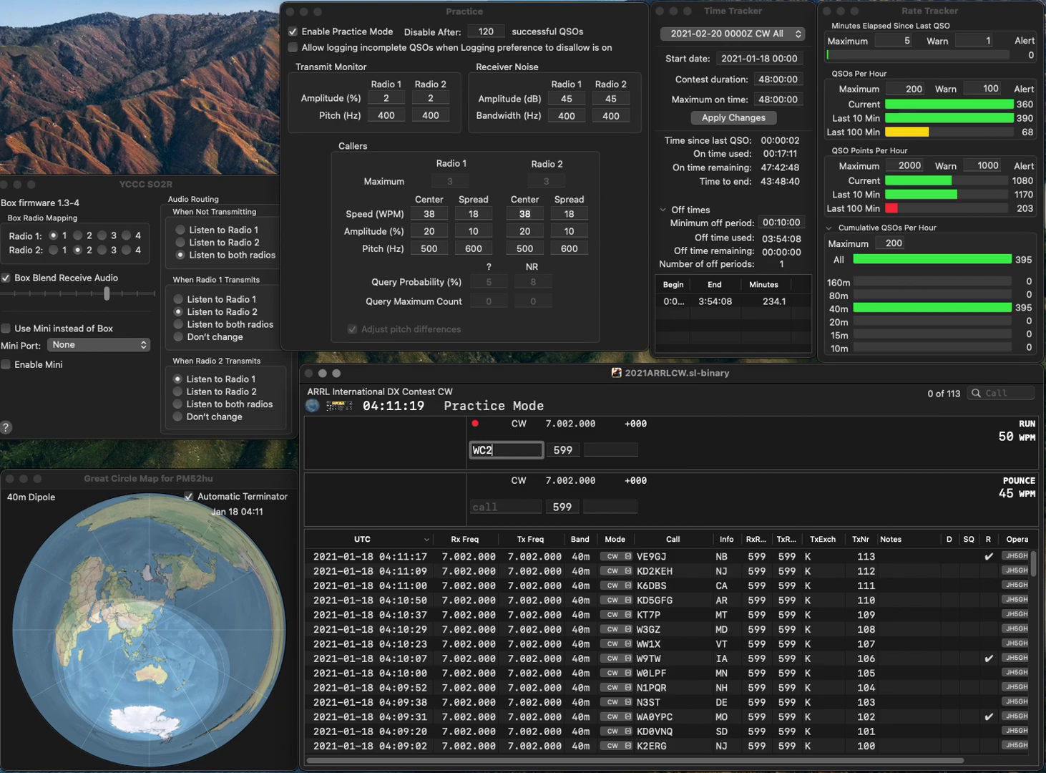
{"action": "key", "text": "Return"}
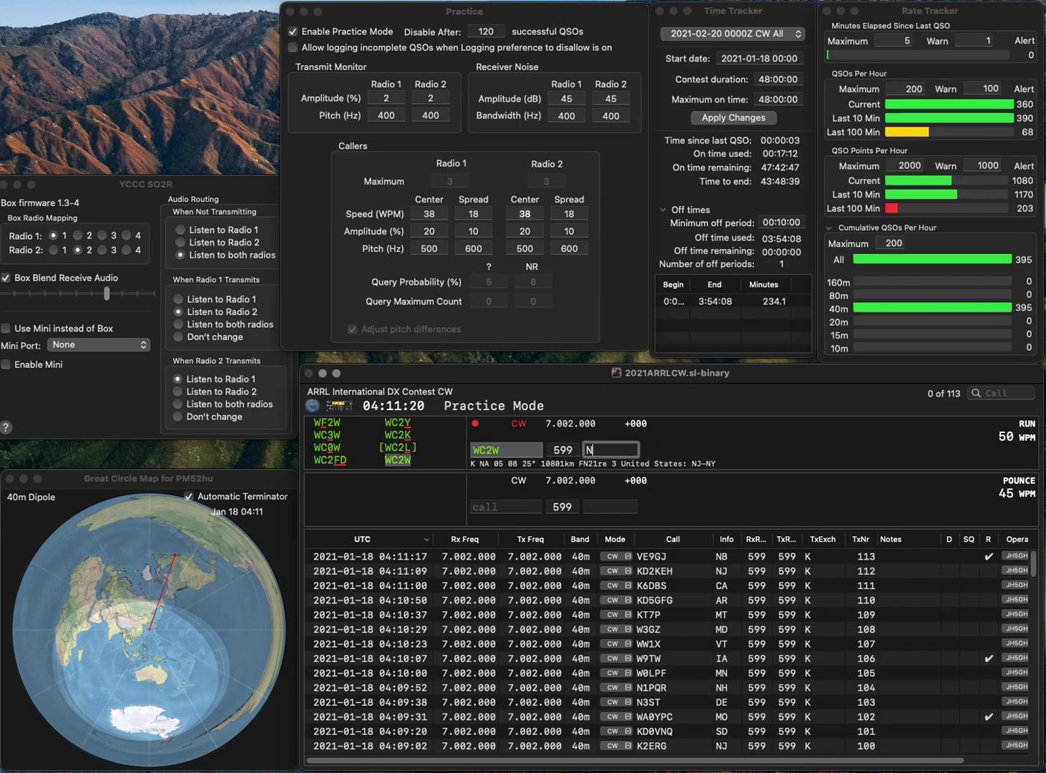
{"action": "type", "text": "NJ"}
{"action": "key", "text": "Return"}
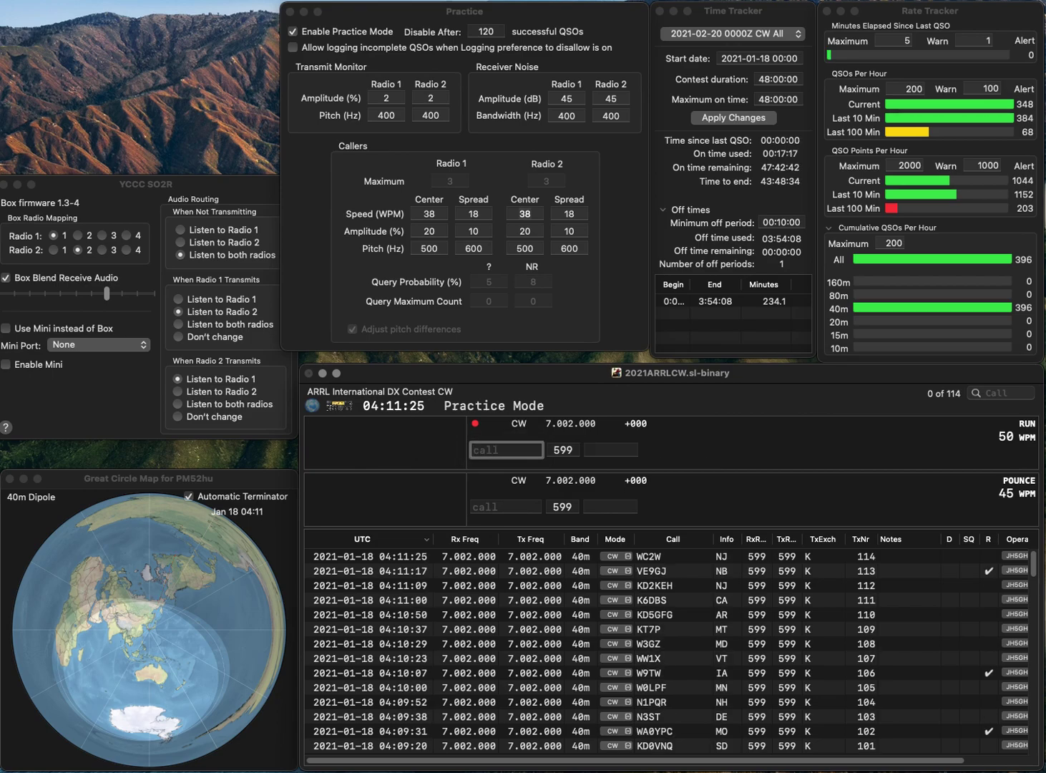
Step: Enter the run caller's partial call sign E2CS and correct its prefix and suffix to make VE2KH
{"action": "type", "text": "E2CS"}
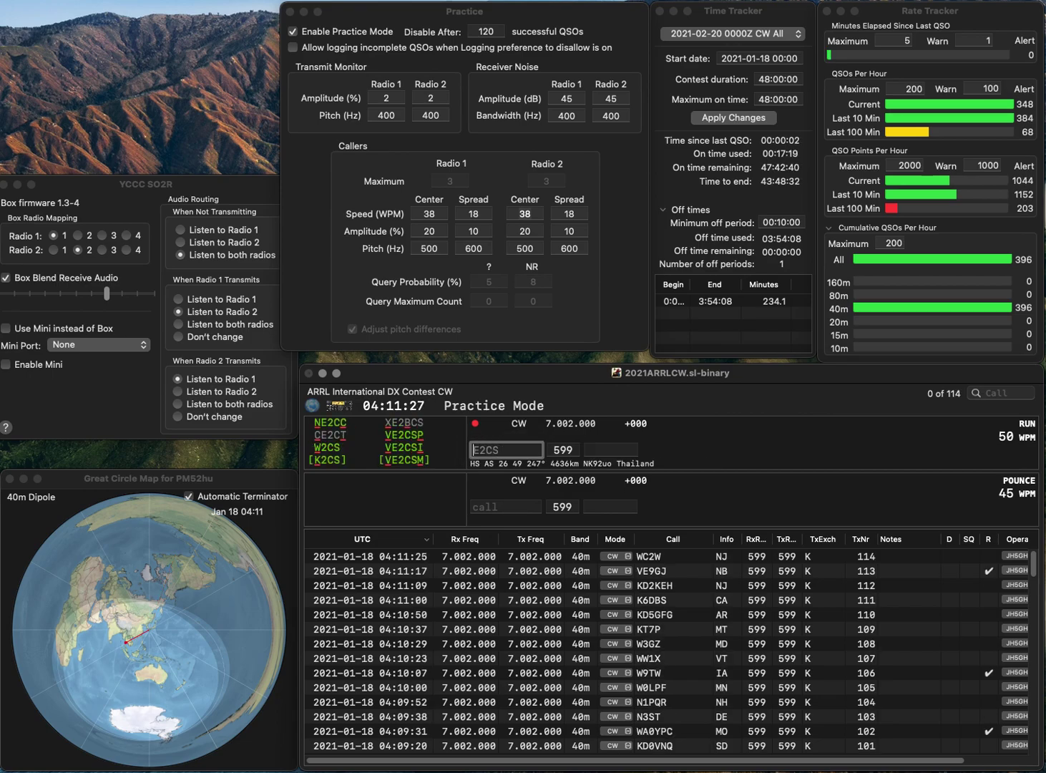
{"action": "key", "text": "Home"}
{"action": "type", "text": "V"}
{"action": "key", "text": "Left"}
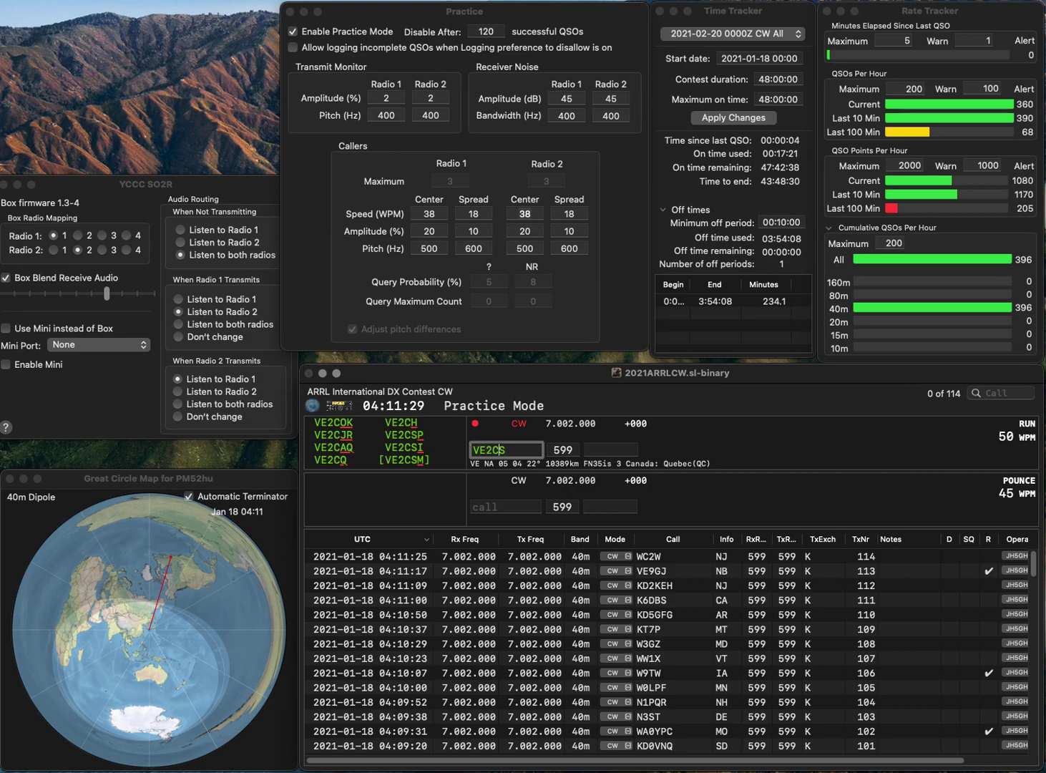
{"action": "key", "text": "Delete"}
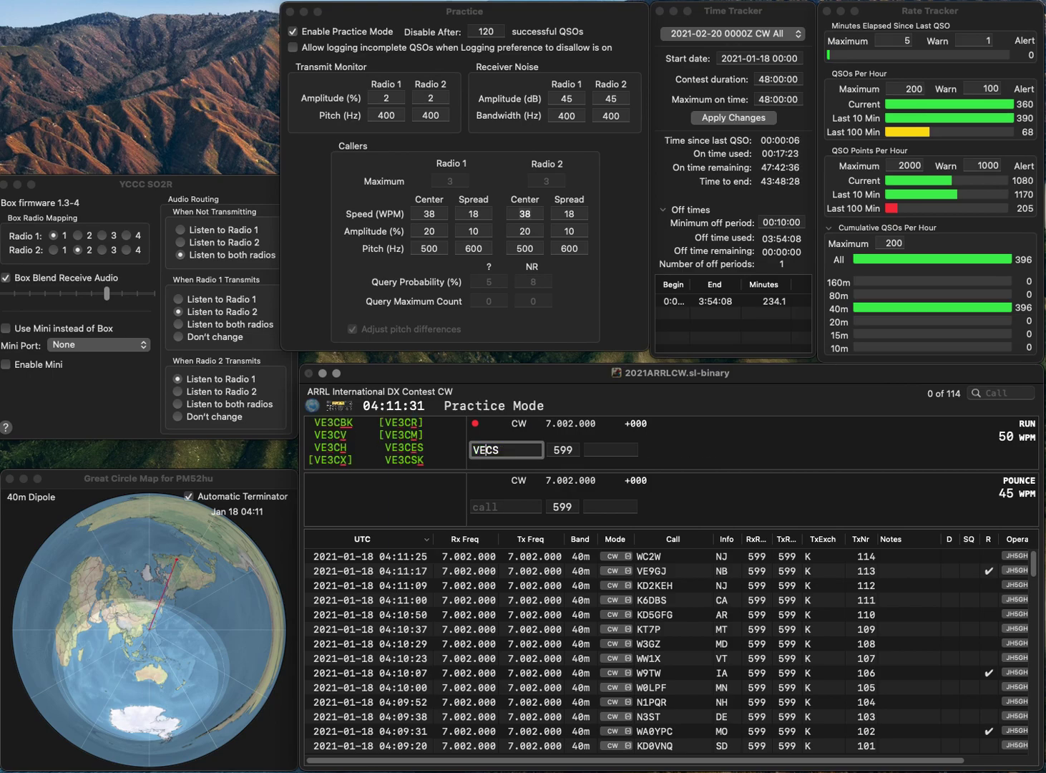
{"action": "type", "text": "2"}
{"action": "key", "text": "Left"}
{"action": "key", "text": "BackSpace"}
{"action": "type", "text": "K"}
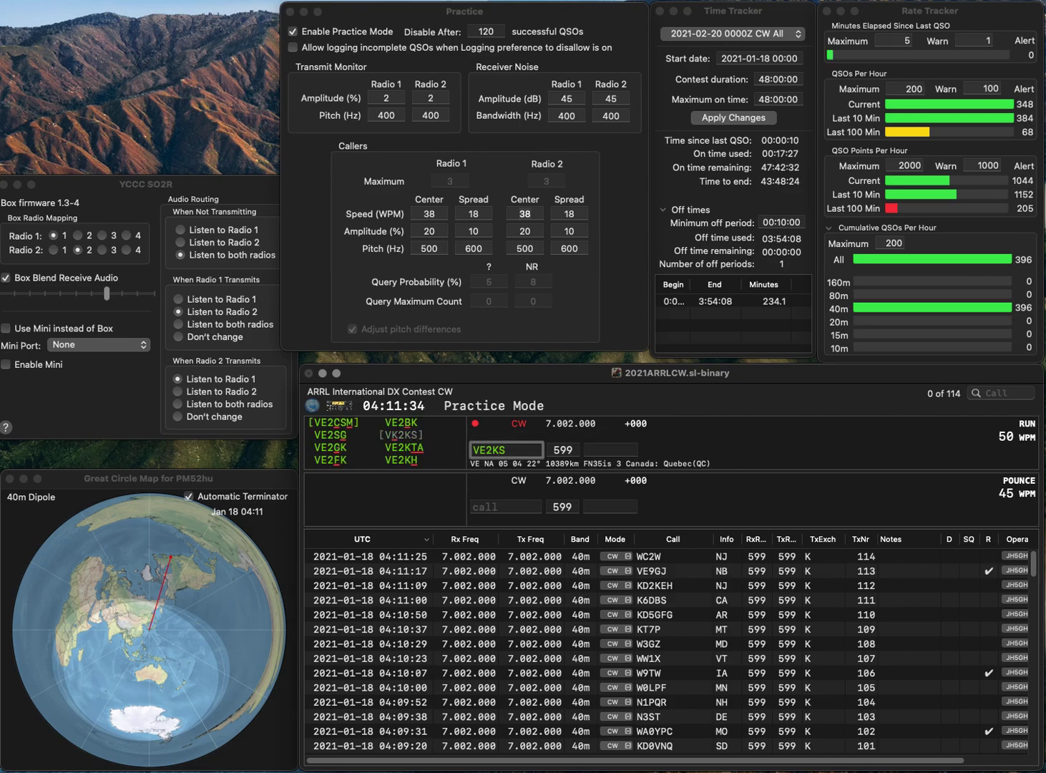
{"action": "key", "text": "BackSpace"}
{"action": "type", "text": "H"}
{"action": "key", "text": "Return"}
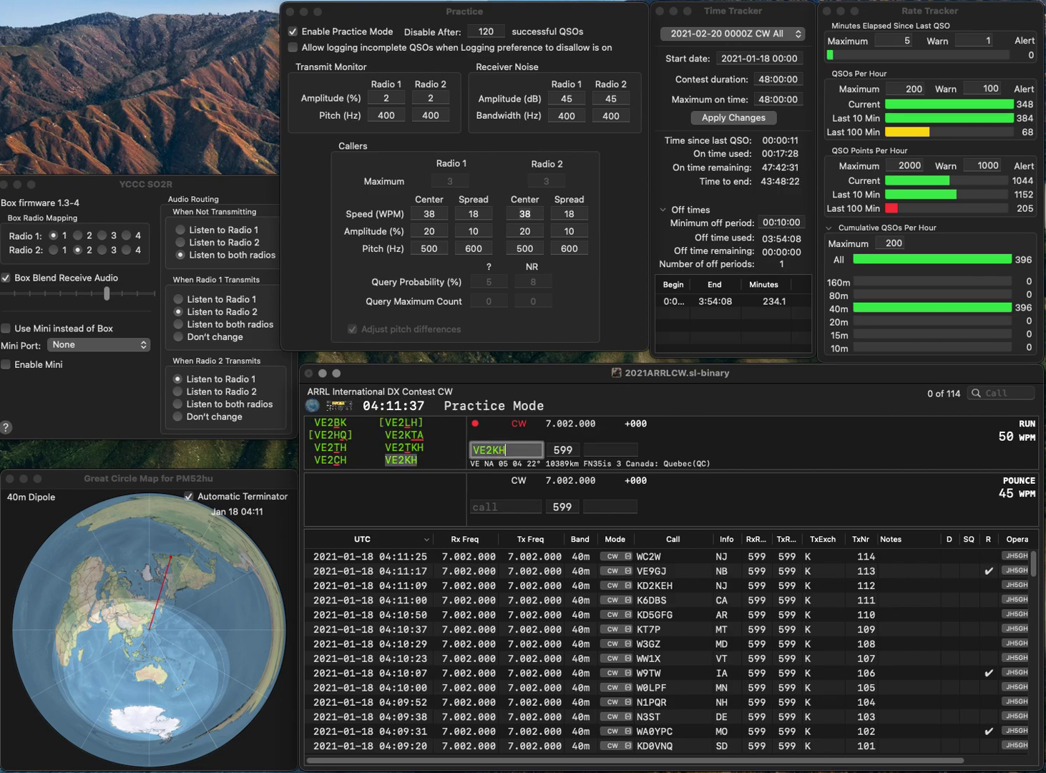
{"action": "type", "text": "Q"}
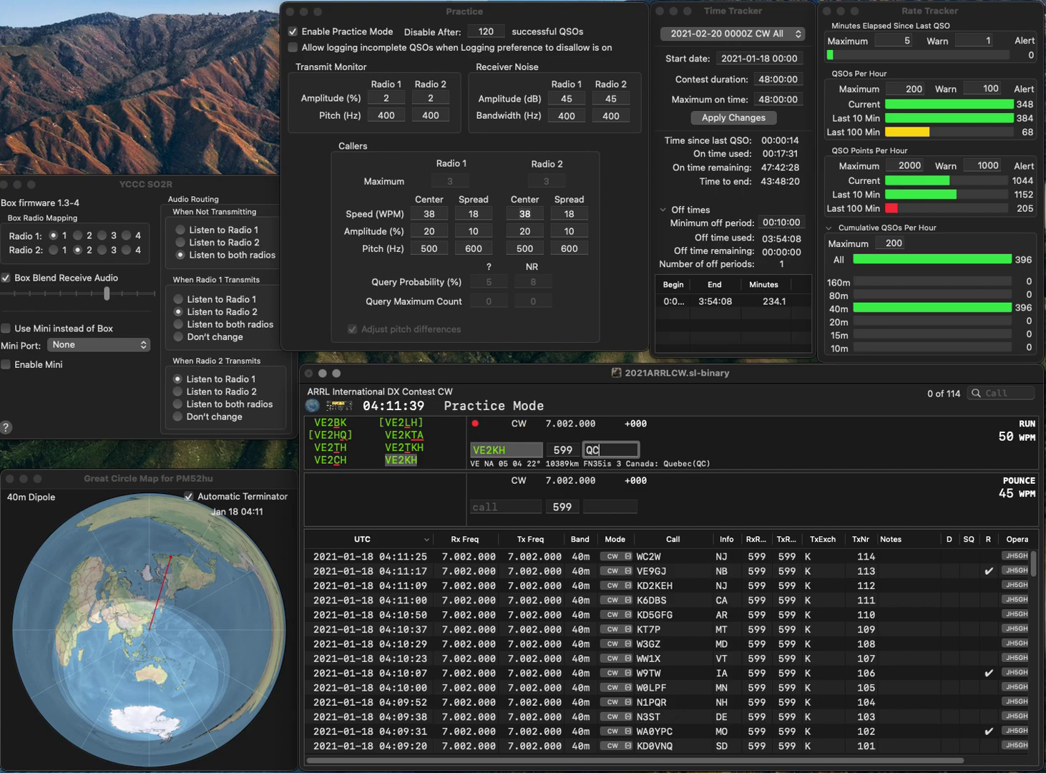
{"action": "type", "text": "C"}
{"action": "key", "text": "Return"}
{"action": "type", "text": "K3DOS"}
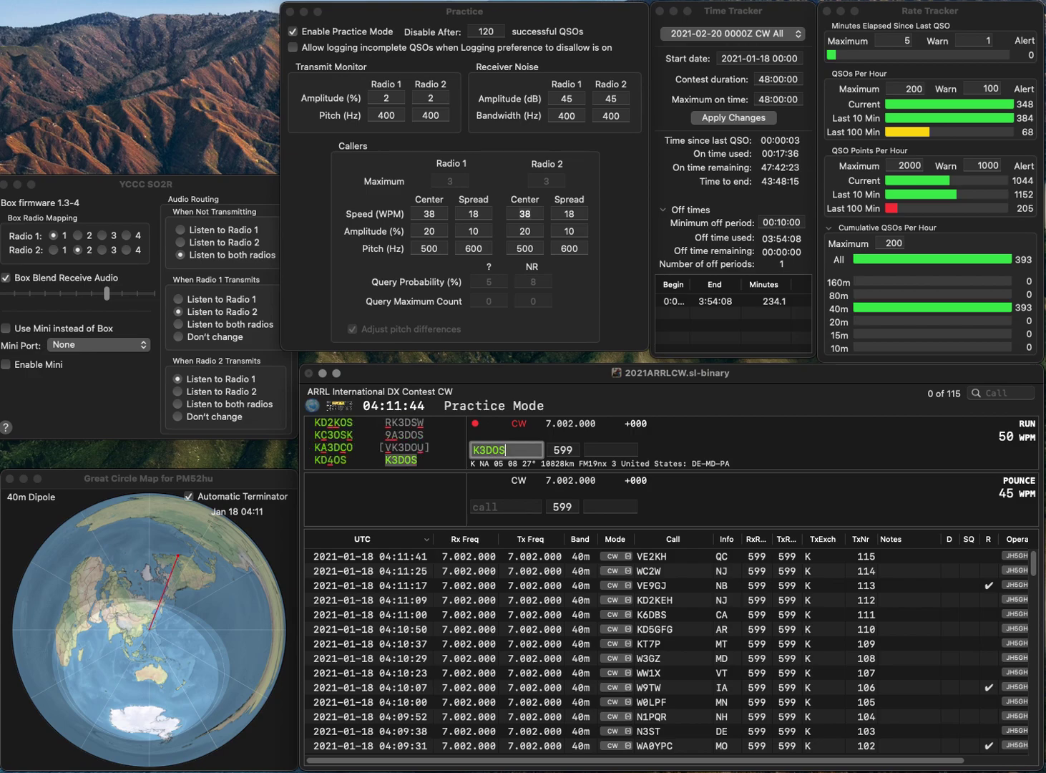
{"action": "key", "text": "Return"}
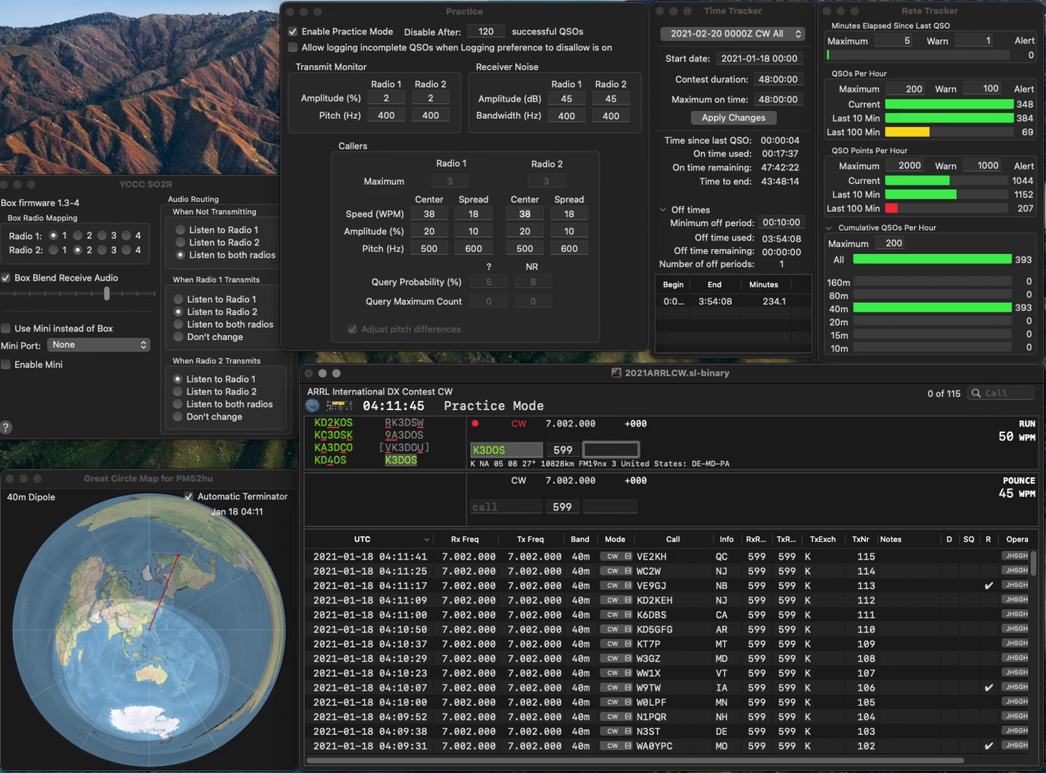
{"action": "key", "text": "BackSpace"}
{"action": "type", "text": "DE"}
{"action": "key", "text": "Return"}
{"action": "type", "text": "W"}
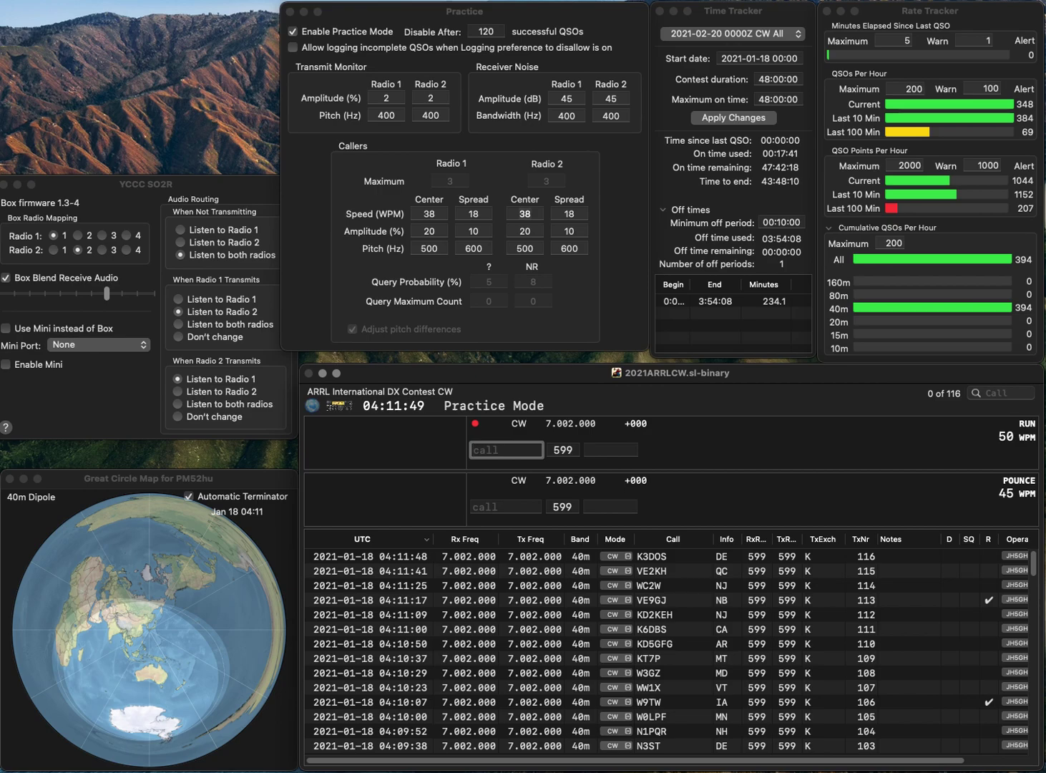
{"action": "type", "text": "V4P"}
{"action": "key", "text": "space"}
{"action": "type", "text": "TN"}
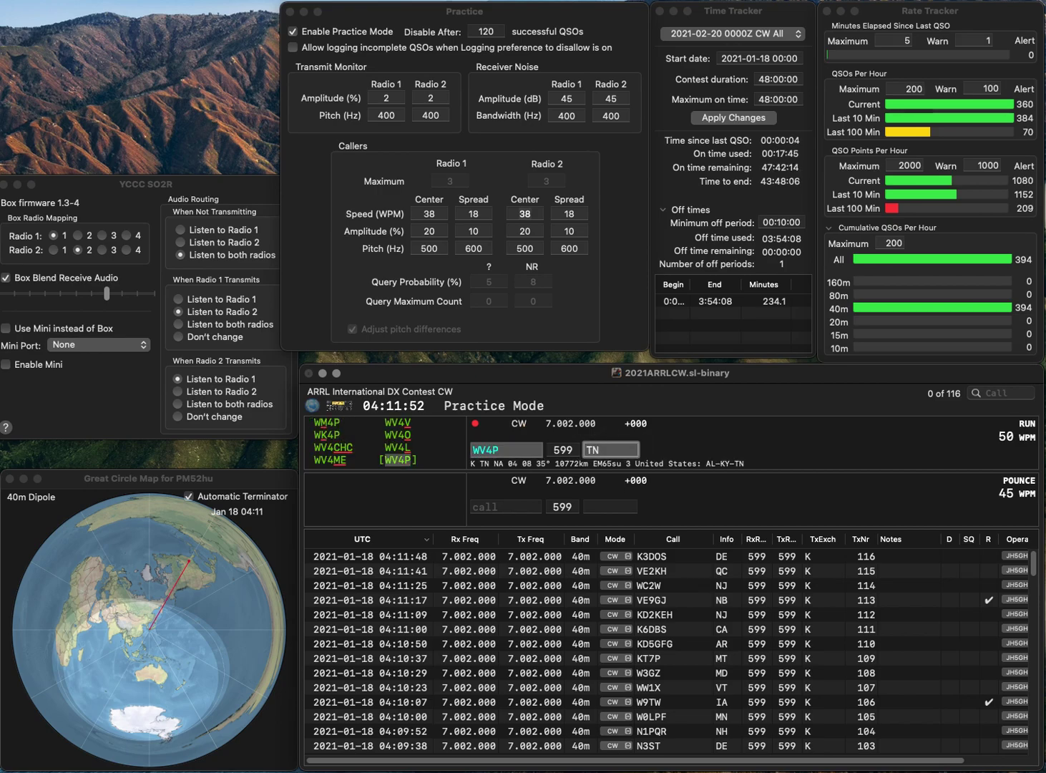
{"action": "key", "text": "Return"}
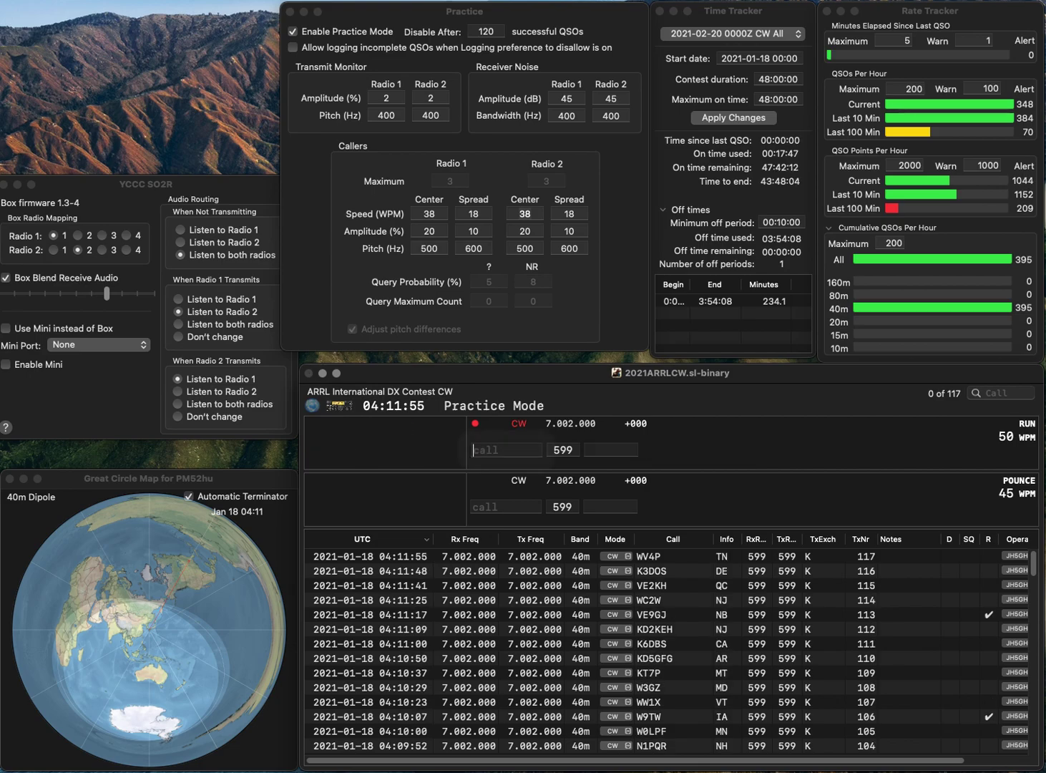
{"action": "type", "text": "NJ"}
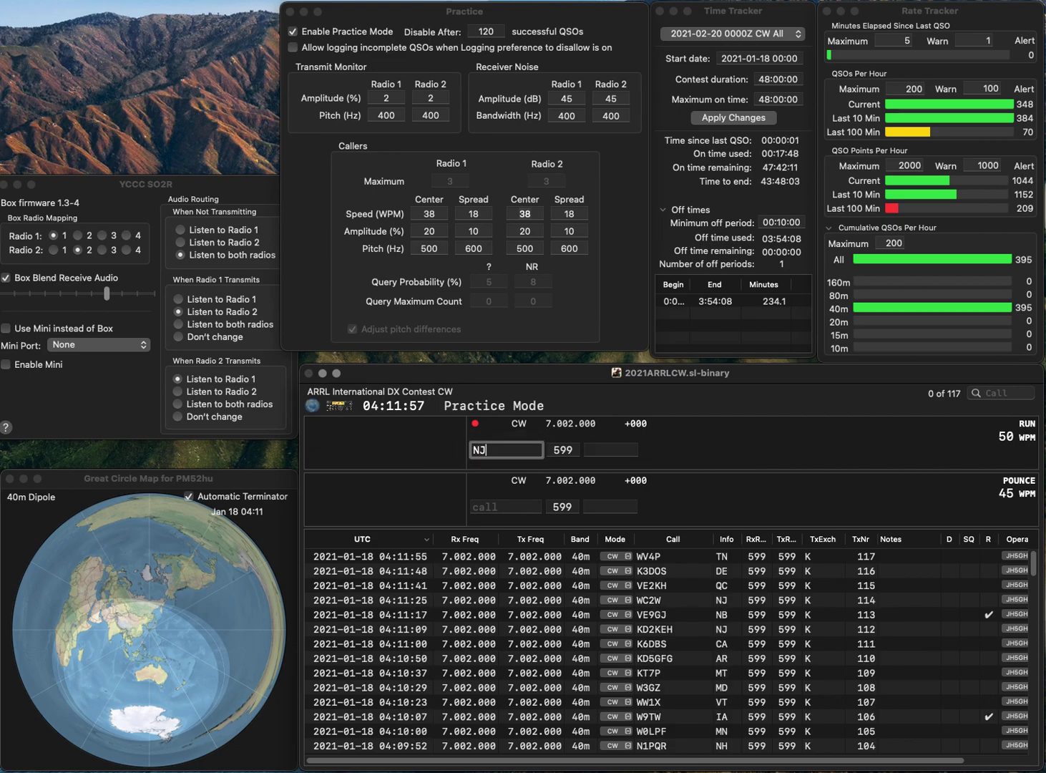
{"action": "type", "text": "1U"}
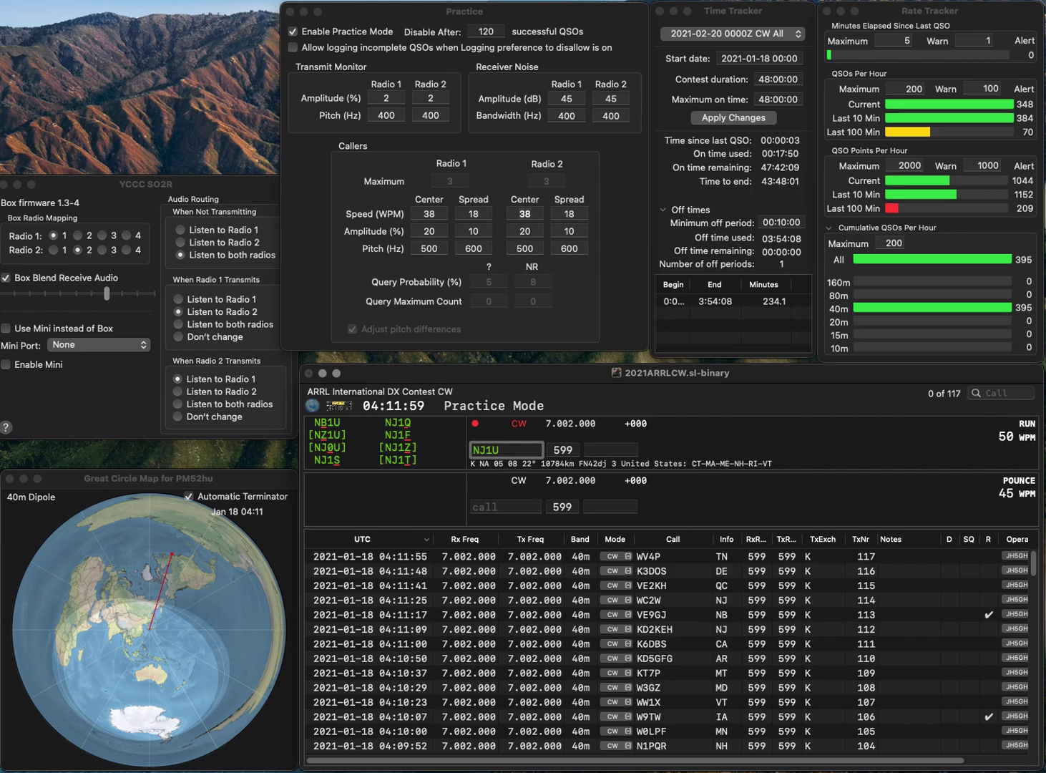
{"action": "key", "text": "BackSpace"}
{"action": "key", "text": "BackSpace"}
{"action": "type", "text": "4U"}
{"action": "key", "text": "space"}
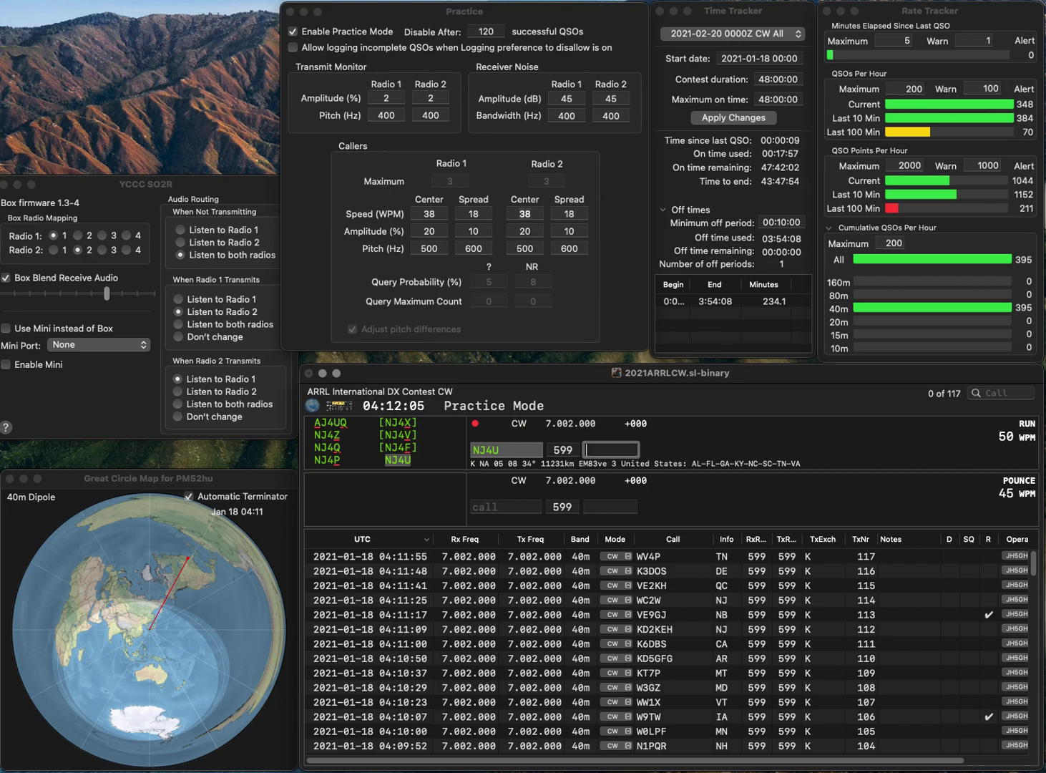
{"action": "type", "text": "C"}
{"action": "key", "text": "Return"}
{"action": "type", "text": "NK7C"}
{"action": "key", "text": "space"}
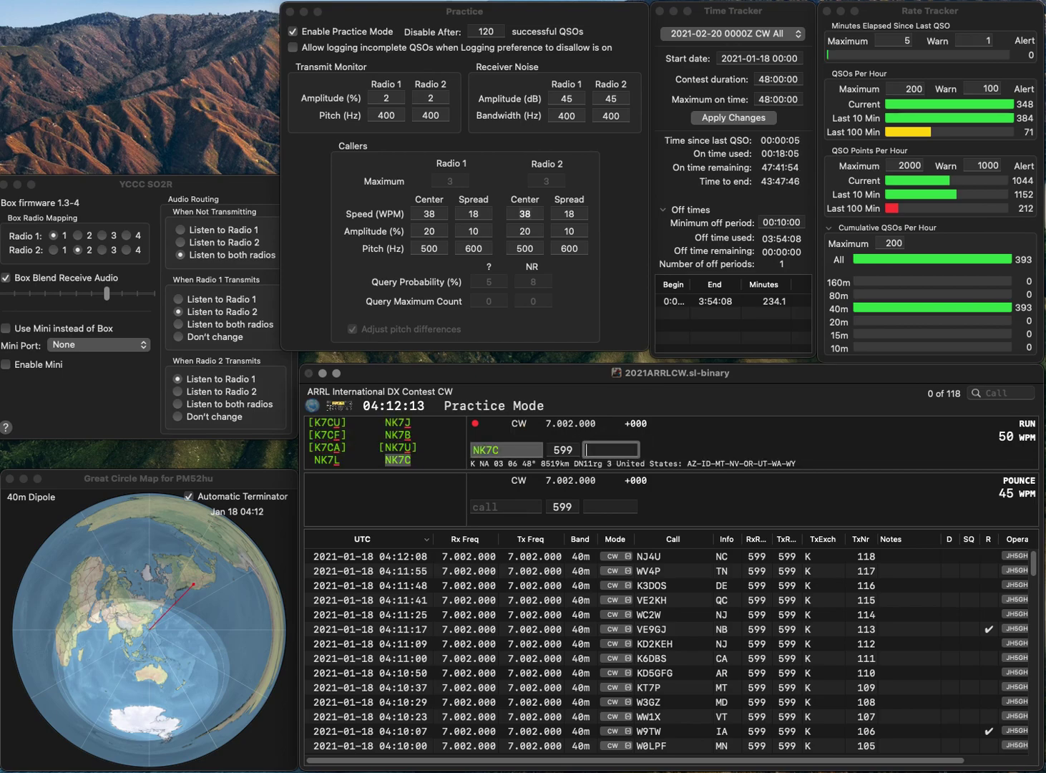
{"action": "type", "text": "OR"}
{"action": "key", "text": "Return"}
Step: Log the run contact with K9IMM, received exchange WI
{"action": "type", "text": "K9"}
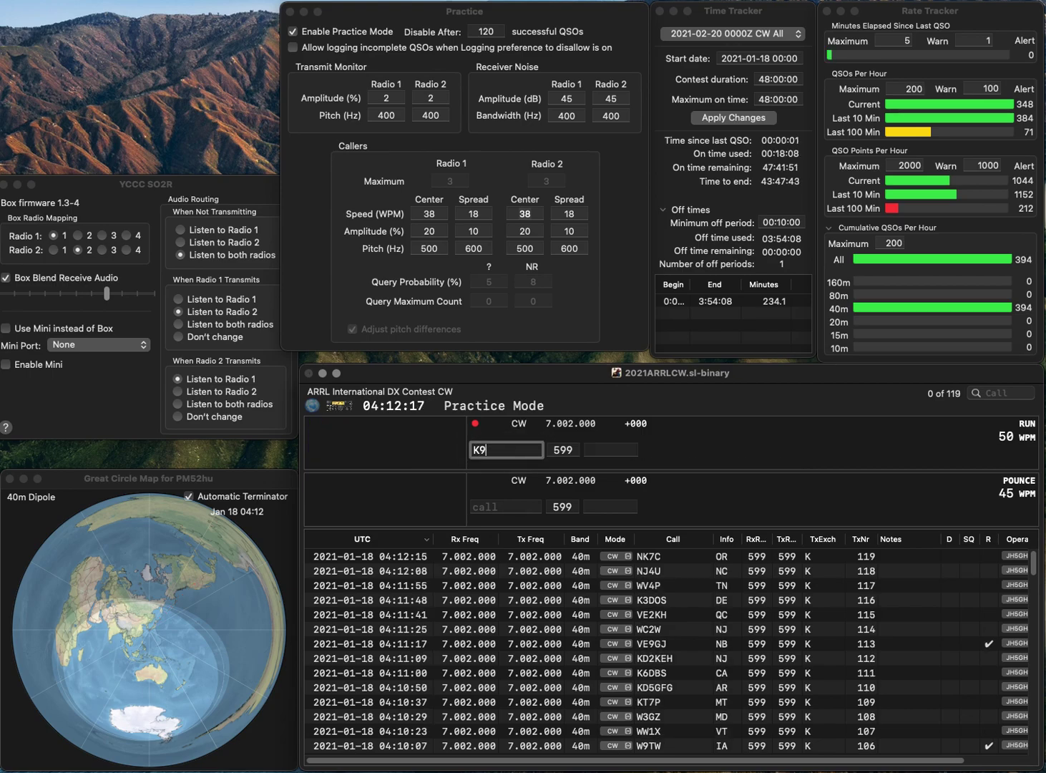
{"action": "type", "text": "IMM"}
{"action": "key", "text": "Tab"}
{"action": "type", "text": "WI"}
{"action": "key", "text": "Return"}
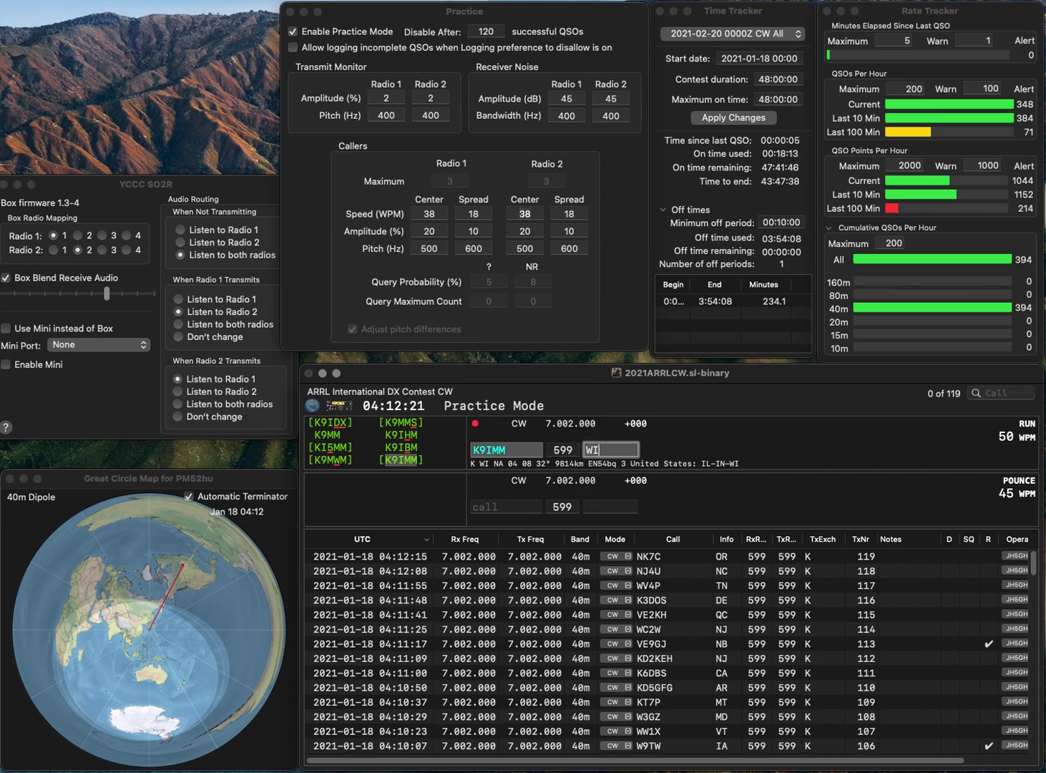
{"action": "type", "text": "W8DTN"}
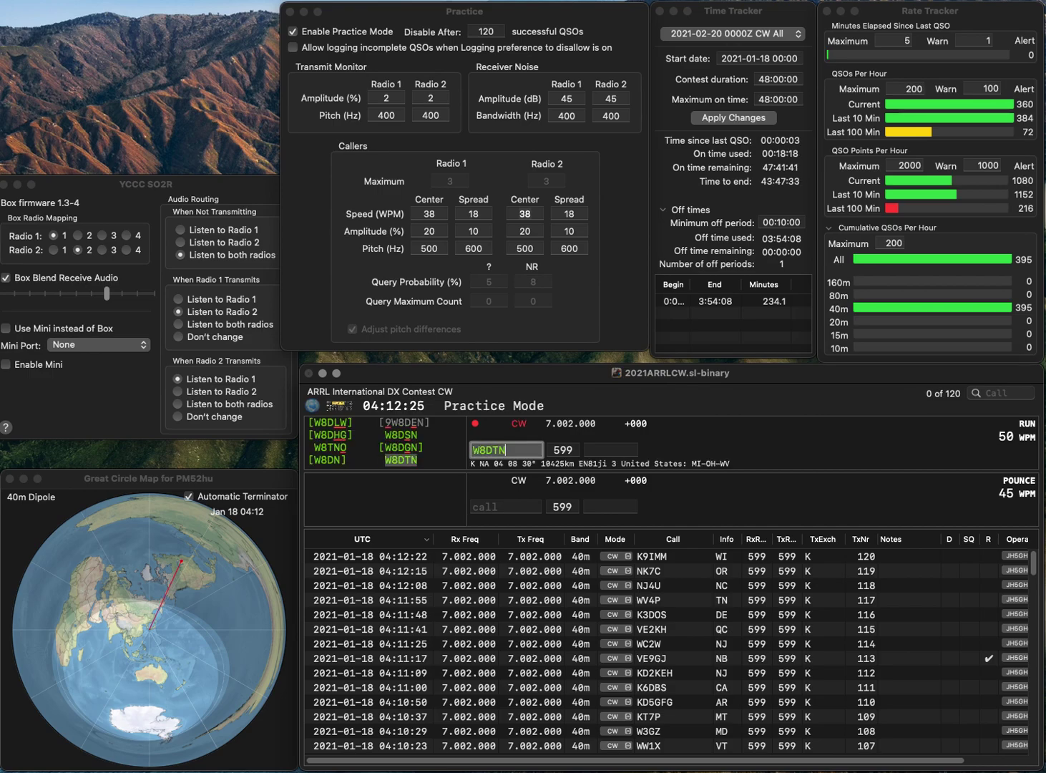
{"action": "key", "text": "space"}
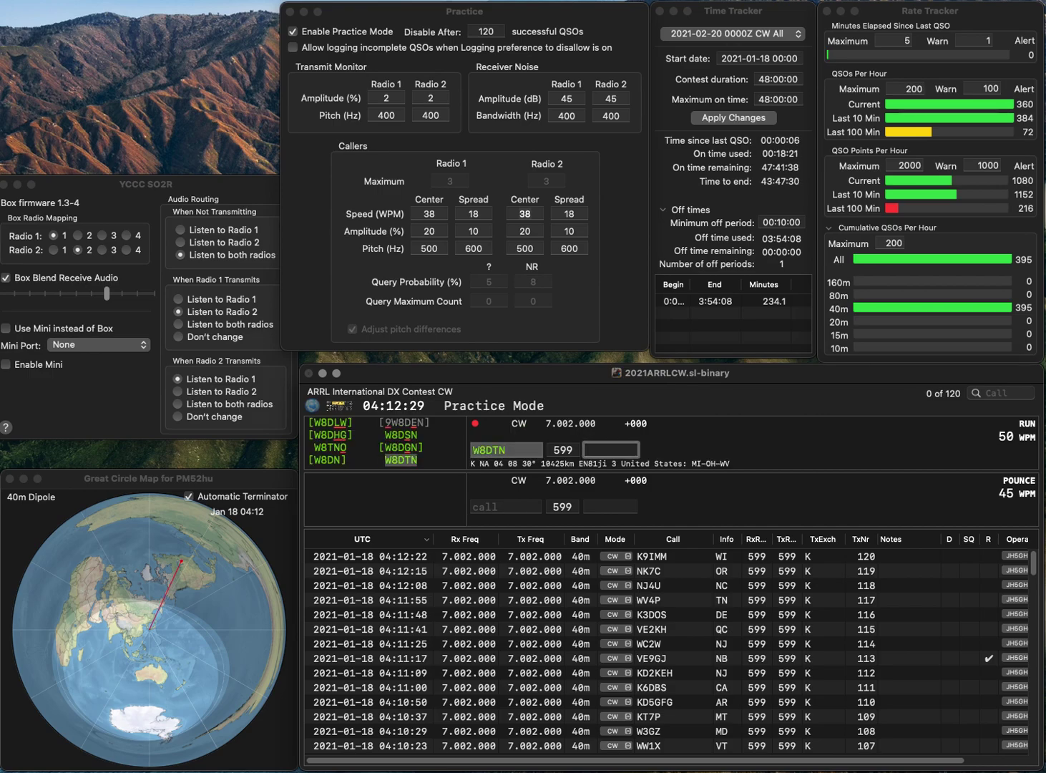
{"action": "type", "text": "WV"}
{"action": "key", "text": "Return"}
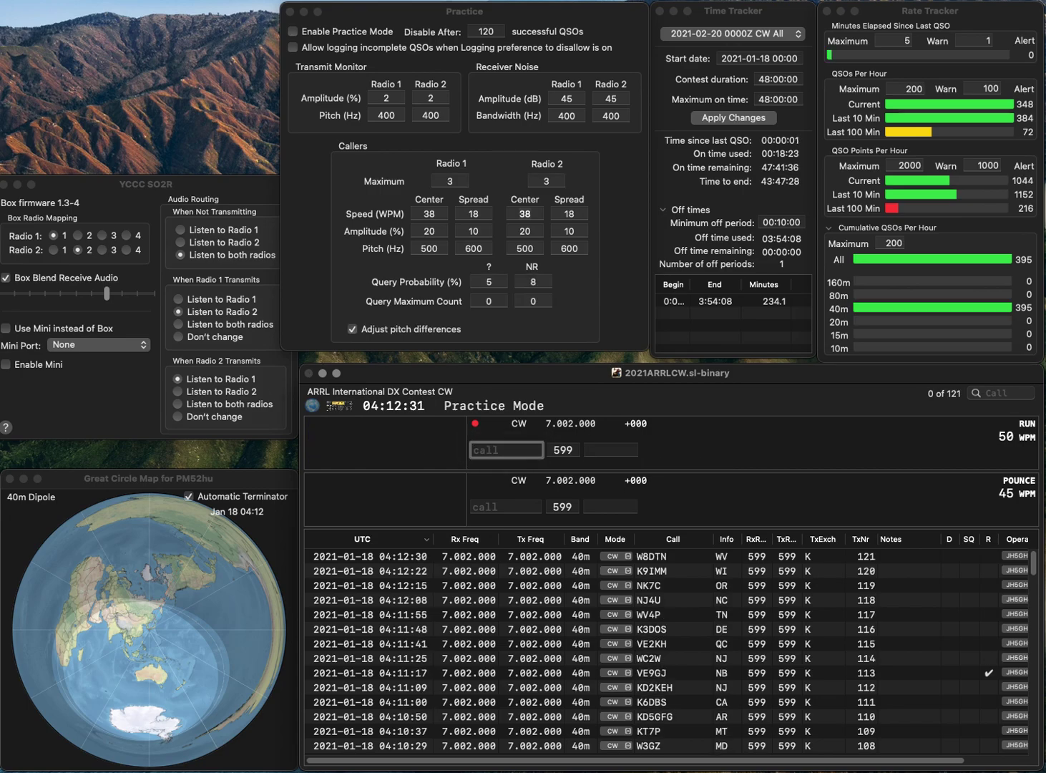